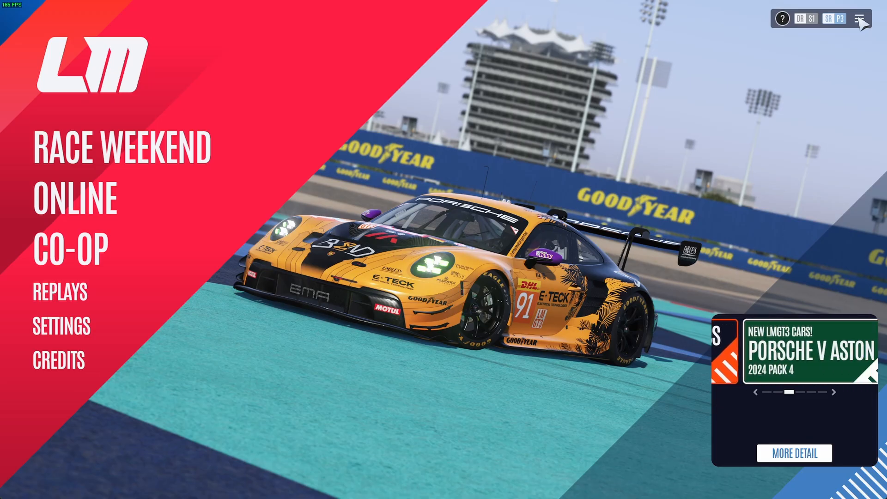
Open the liveries page of the Livery Tutorial team in Le Mans Ultimate
click(859, 19)
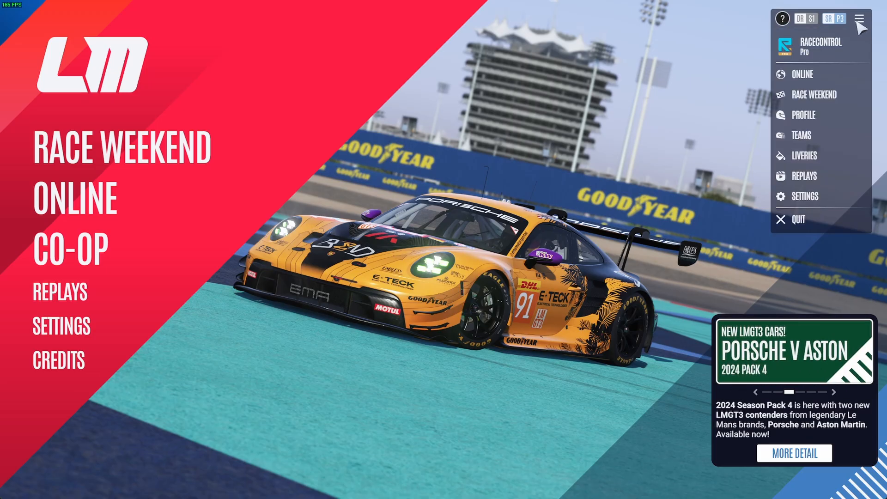
click(810, 141)
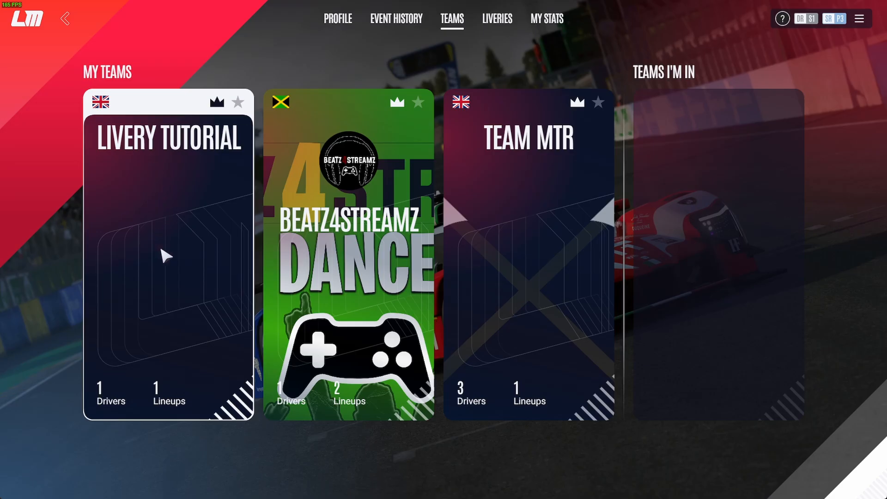
click(165, 267)
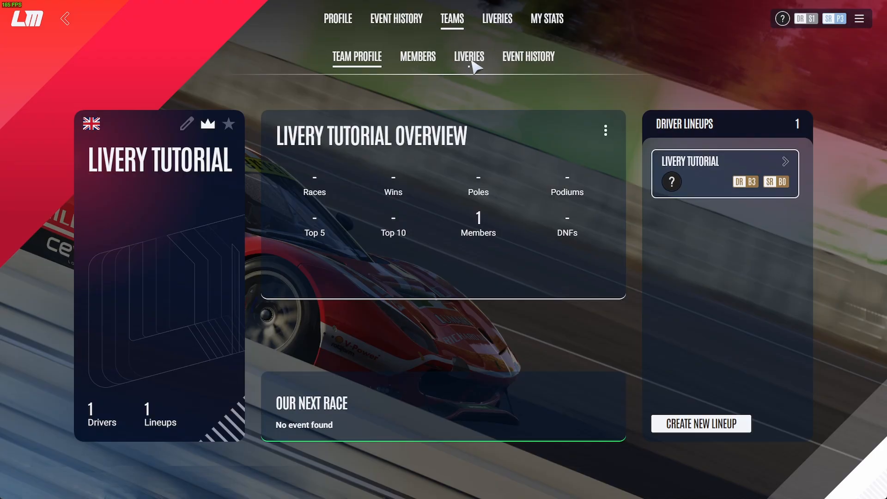
click(470, 67)
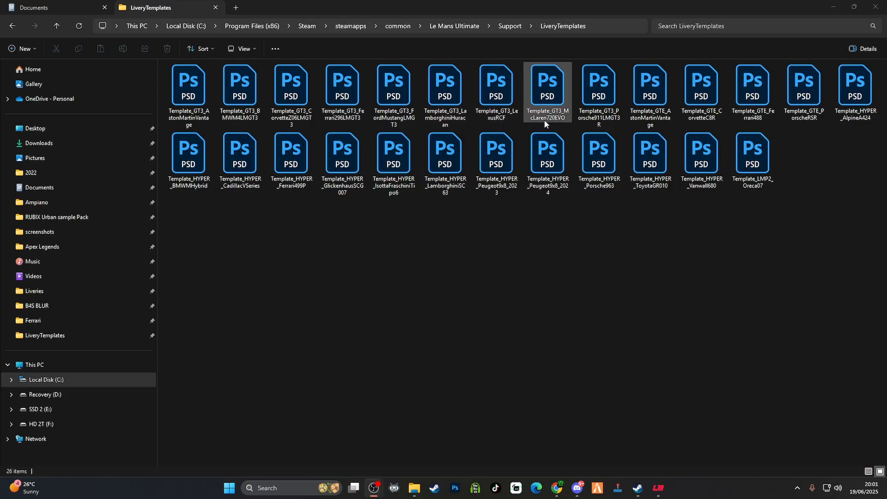
Open the Template_GT3_Porsche911LMGT3R PSD from the LiveryTemplates folder in Photoshop and dismiss the Creative Cloud repair notice
double_click(599, 101)
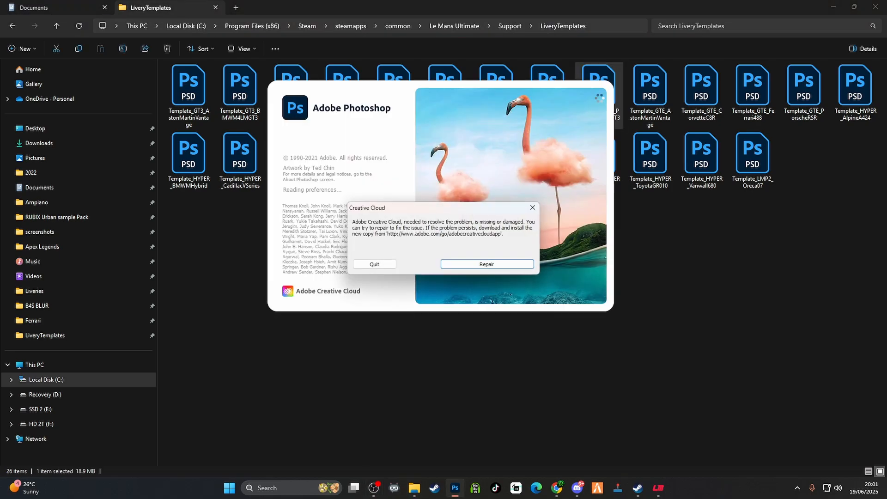
click(376, 267)
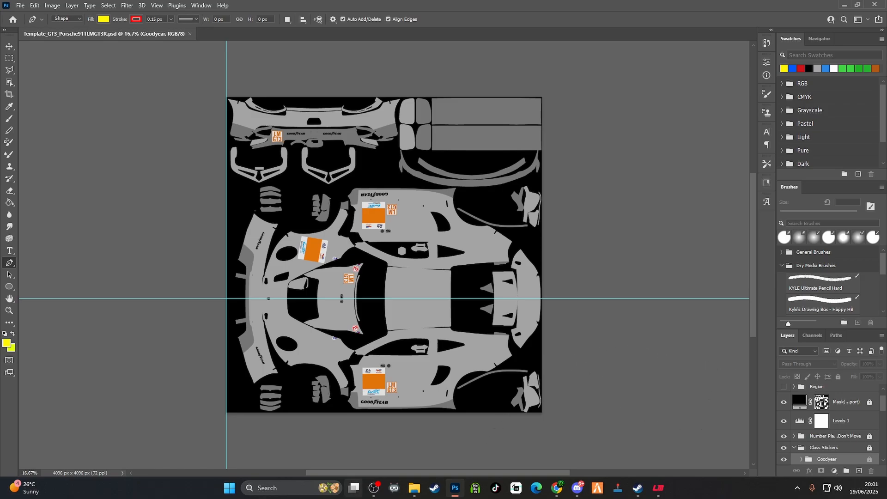
mouse_move(354, 488)
Show the Wire layer over the template and look over the car's body panels
scroll(884, 412, up, 1)
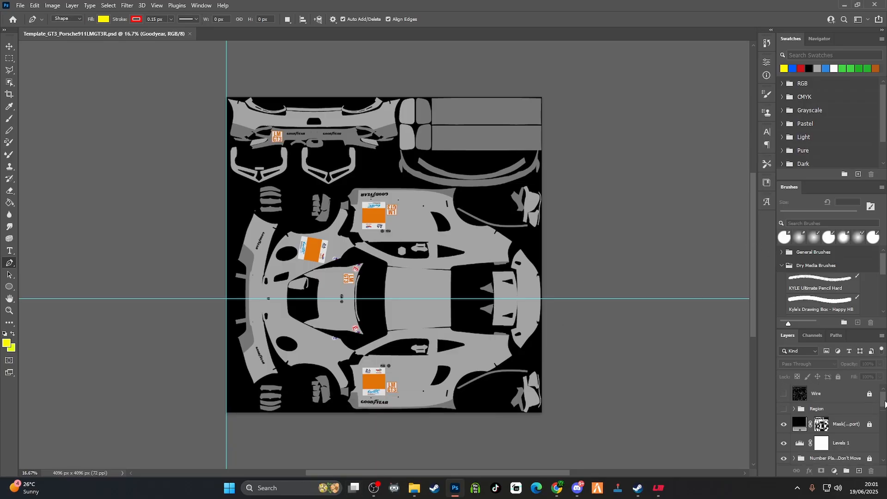
click(784, 394)
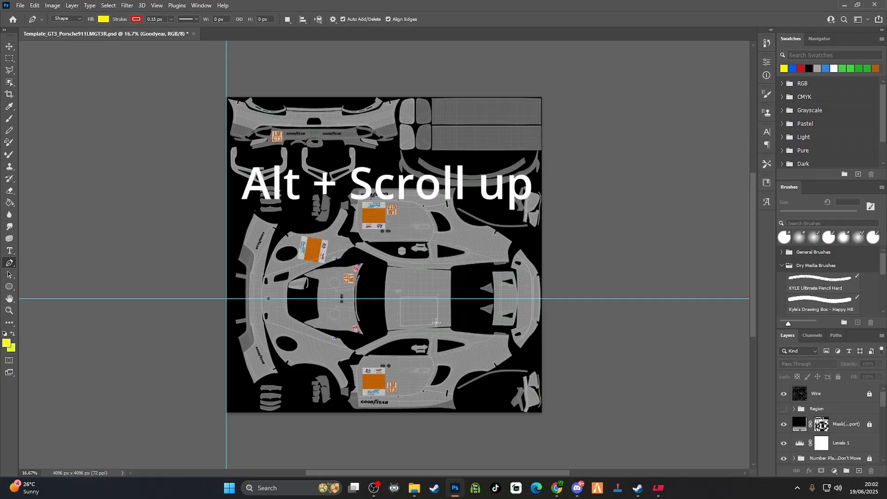
scroll(532, 290, up, 5)
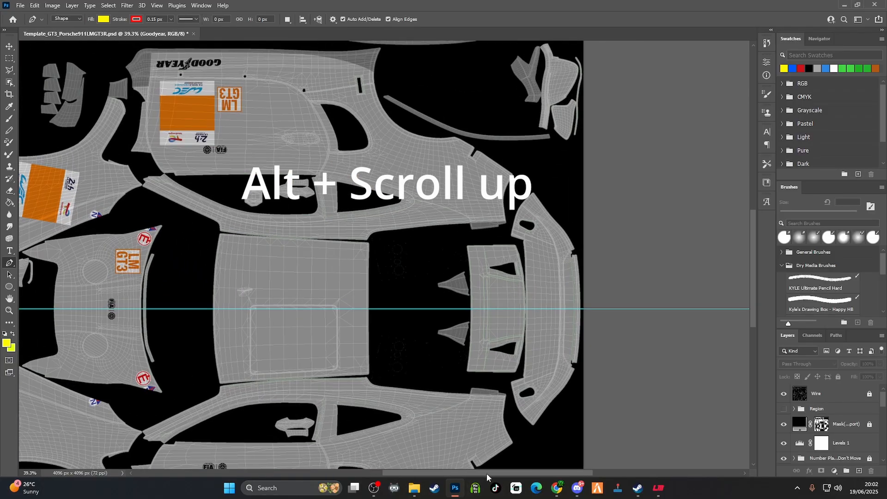
scroll(474, 469, left, 10)
scroll(513, 305, down, 3)
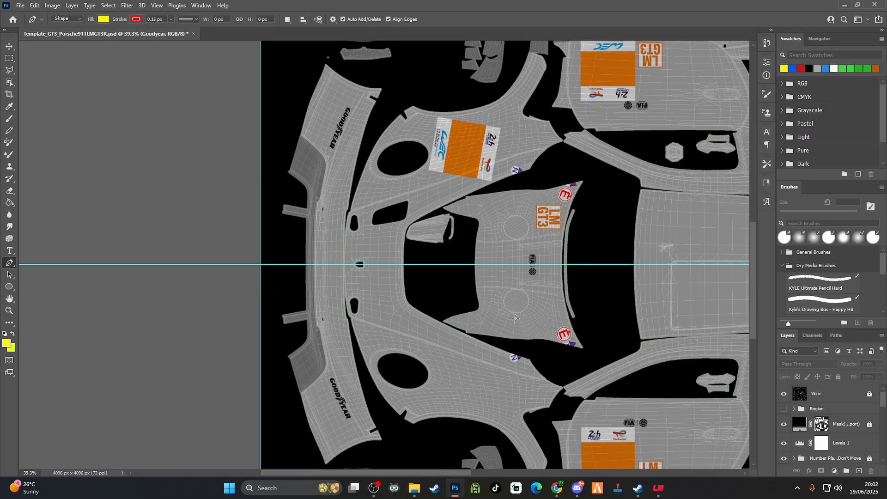
drag(446, 472, 517, 470)
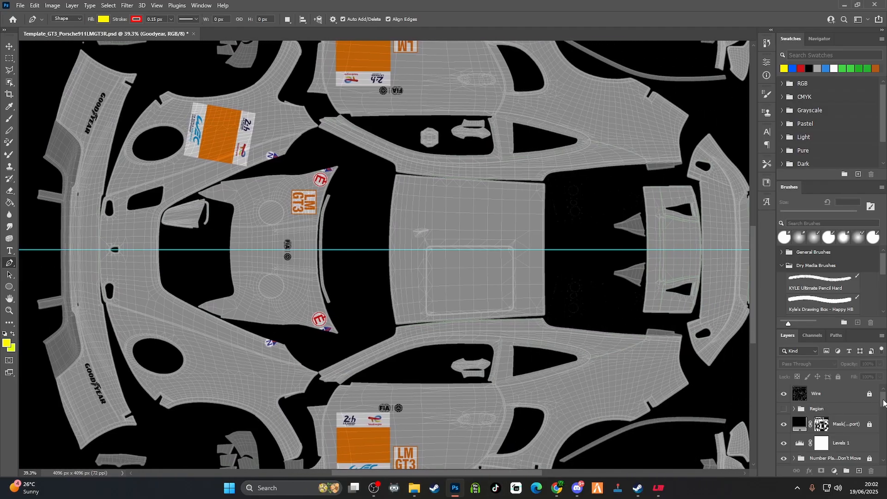
Change the base layer's Color Overlay to blue, hex 1e00ff
scroll(883, 402, down, 5)
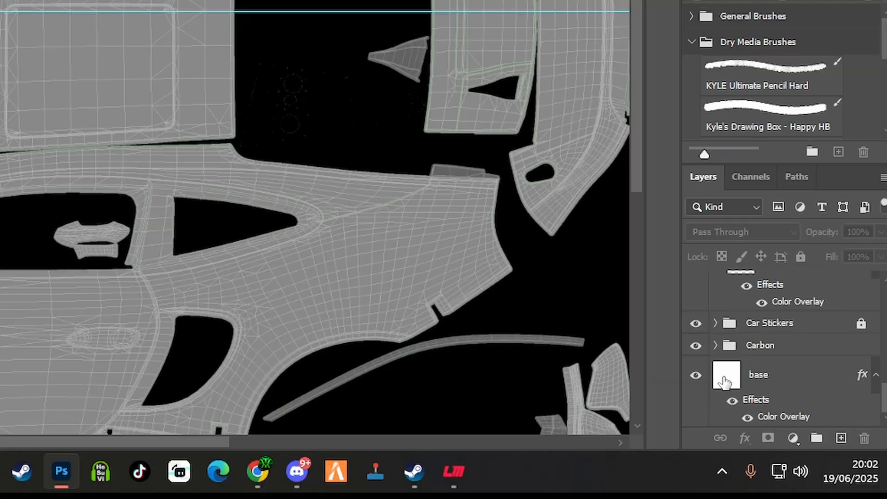
click(747, 418)
click(747, 418)
double_click(780, 418)
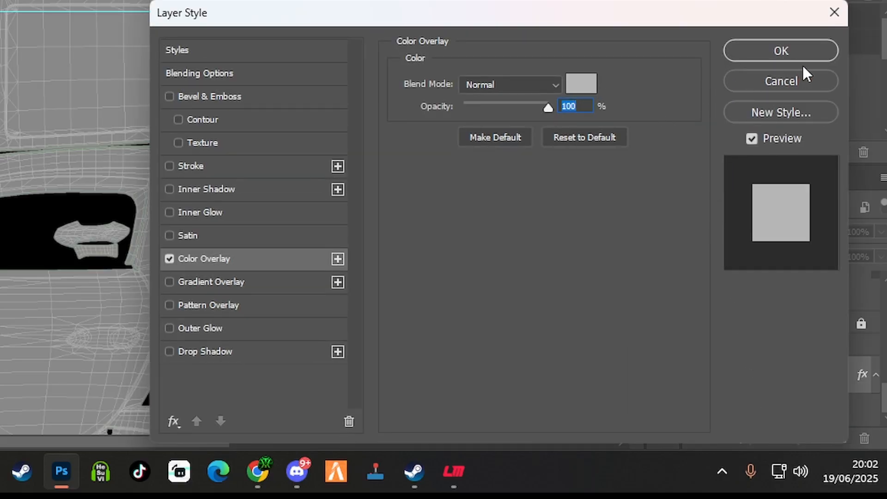
click(578, 87)
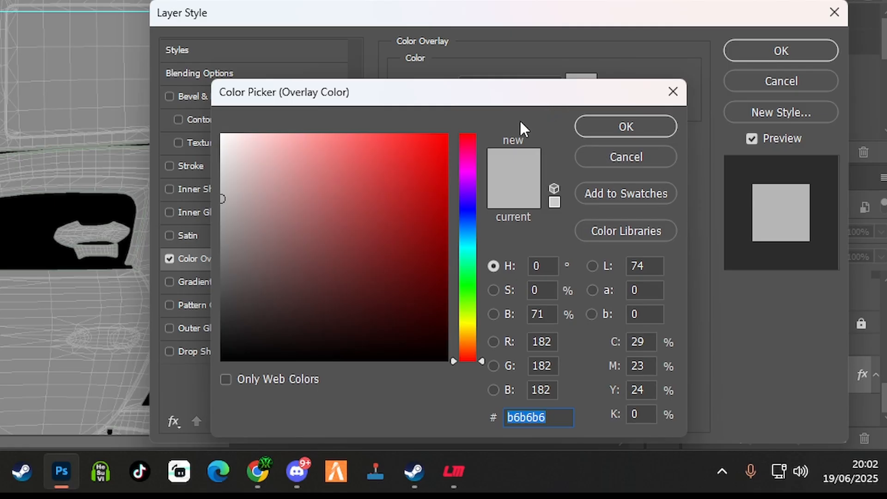
click(468, 205)
drag(445, 167, 444, 135)
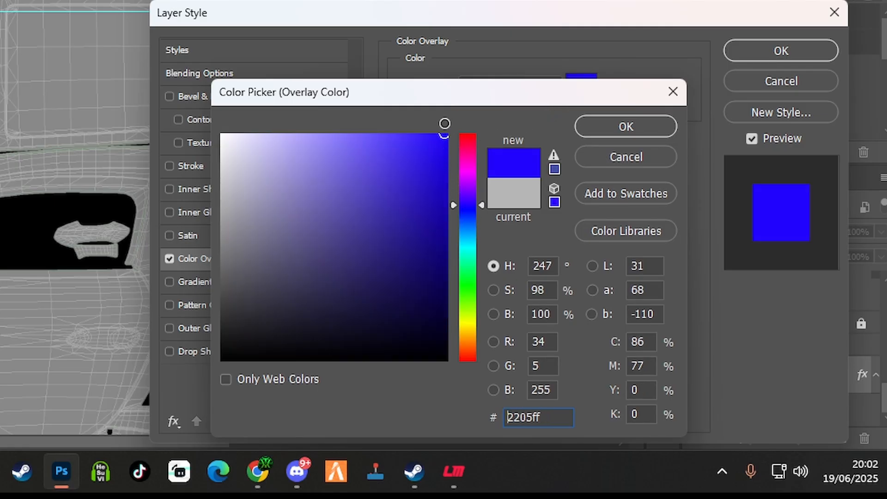
click(447, 134)
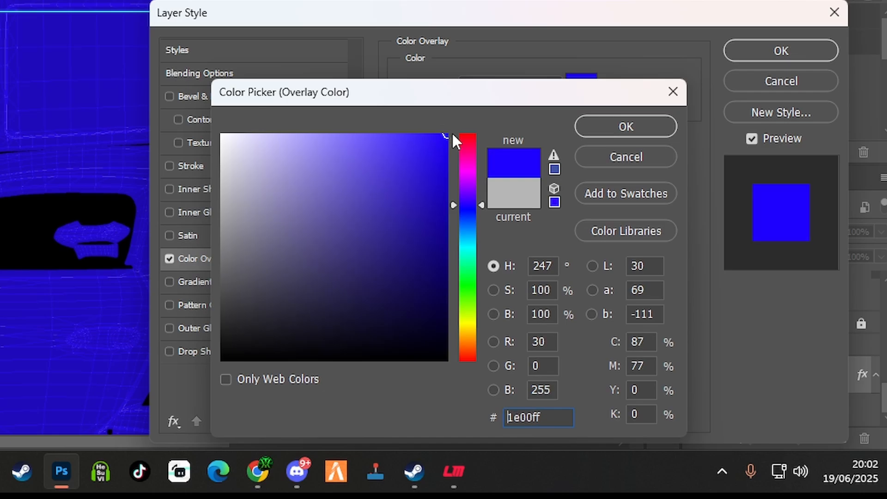
click(781, 54)
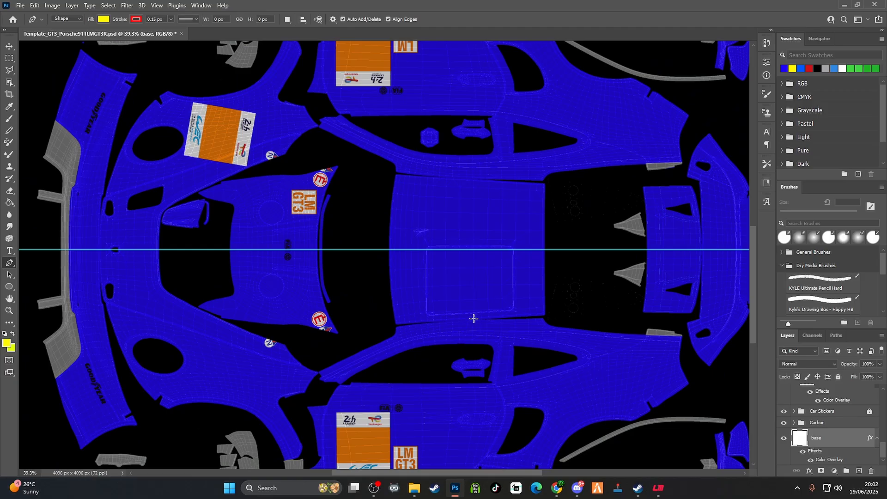
Create a new layer group directly above the base layer and name it "Right side"
scroll(96, 142, down, 5)
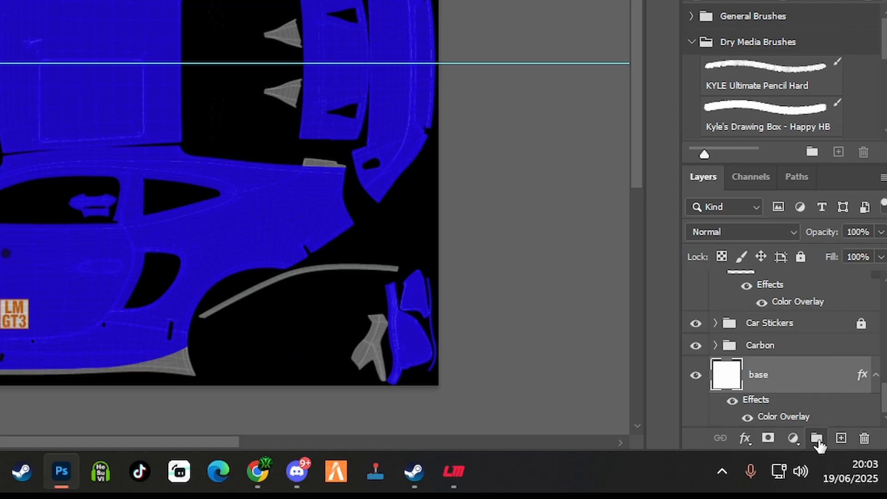
click(817, 440)
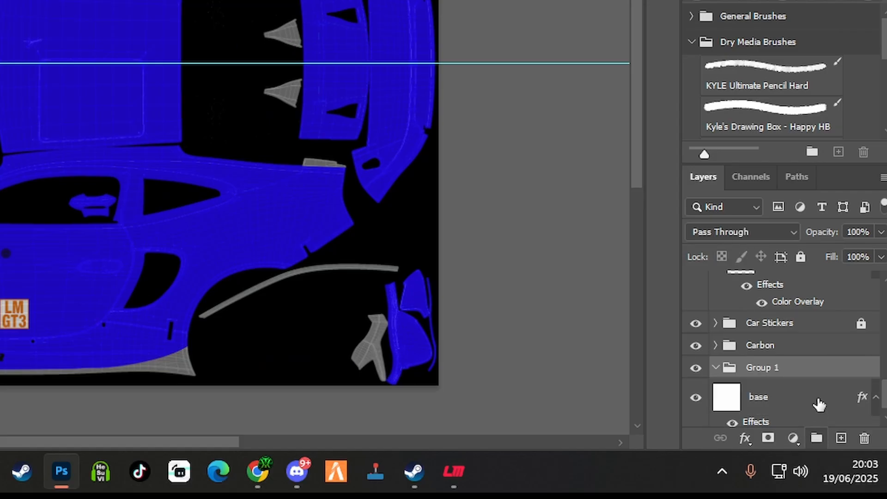
double_click(766, 370)
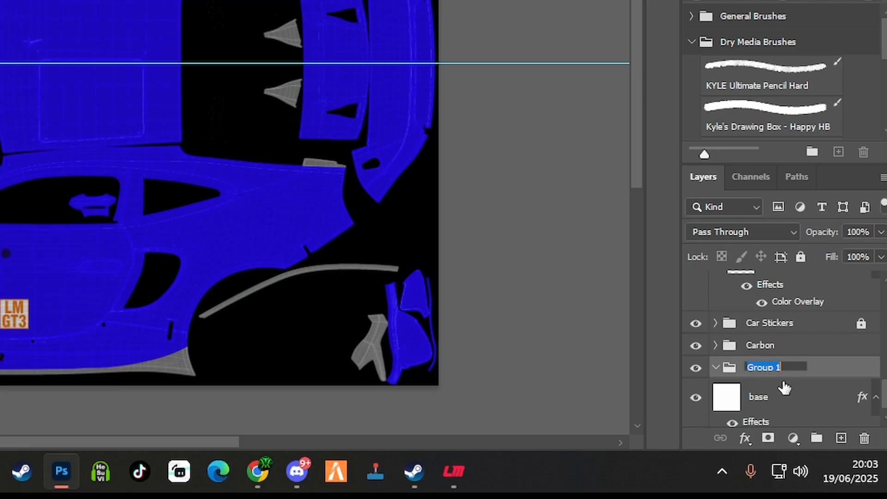
text(Right side)
key(Return)
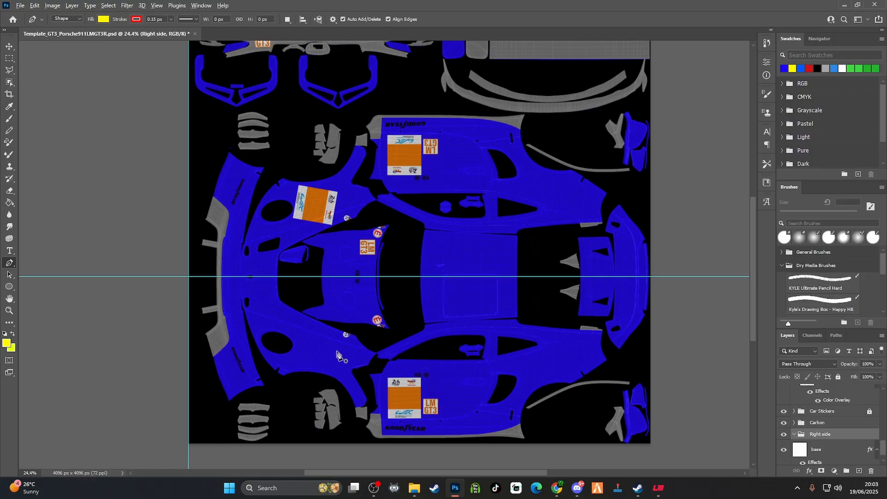
Choose the standard Pen Tool and set it to Shape mode
scroll(342, 356, up, 2)
scroll(342, 356, up, 1)
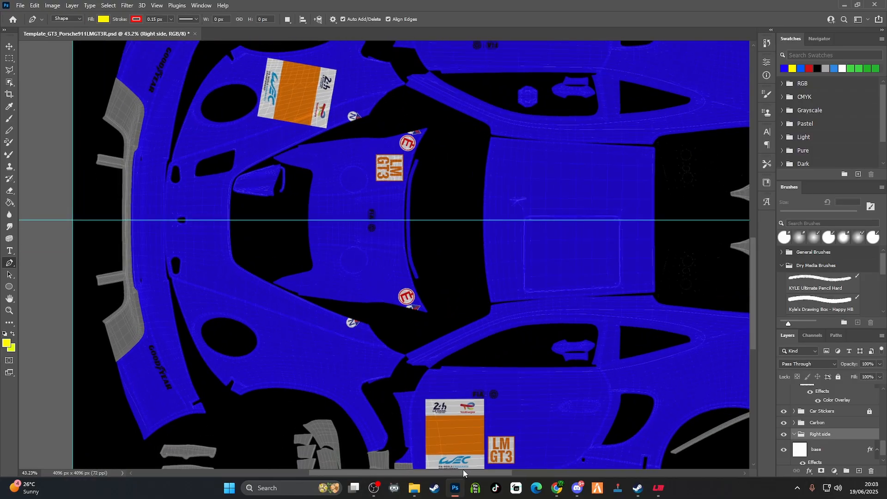
drag(464, 473, 259, 453)
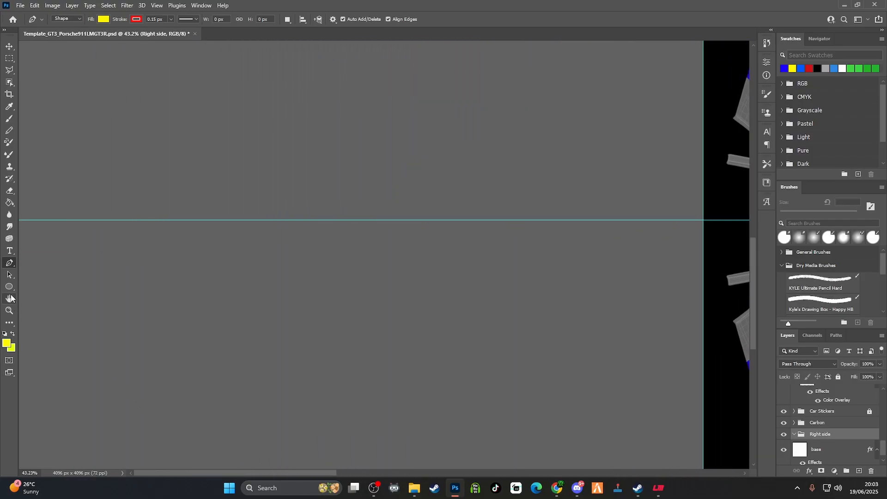
right_click(11, 264)
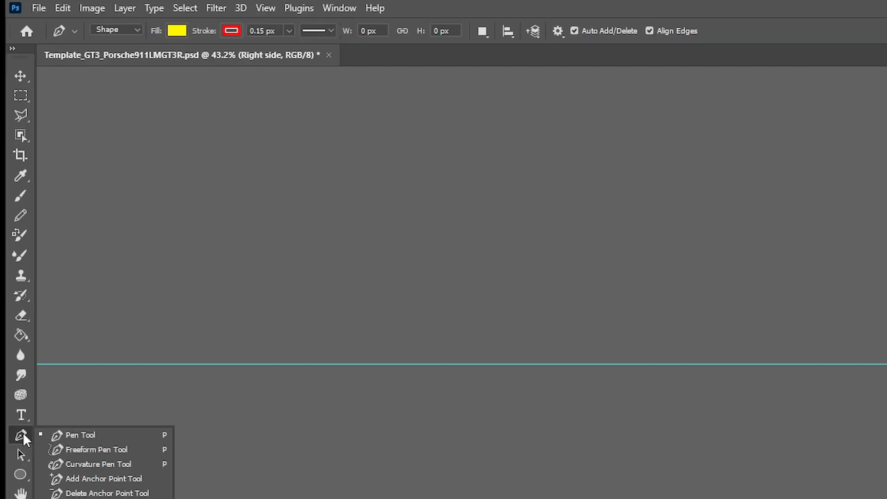
click(83, 435)
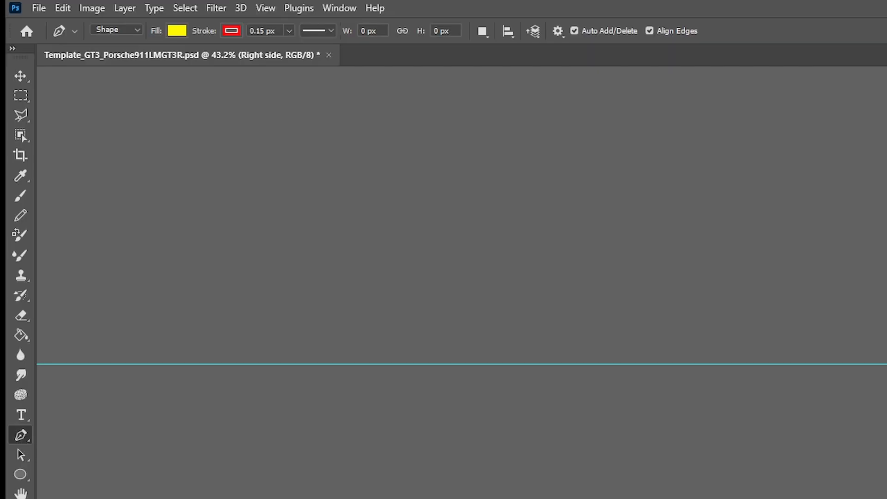
click(131, 29)
click(129, 43)
Set the foreground colour to a bright red as the fill for the Pen Tool's shapes
scroll(461, 282, right, 15)
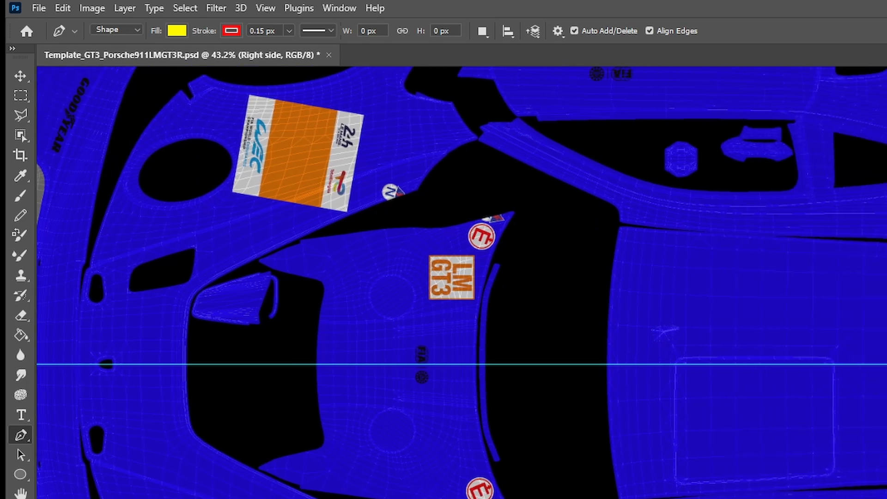
scroll(461, 282, down, 2)
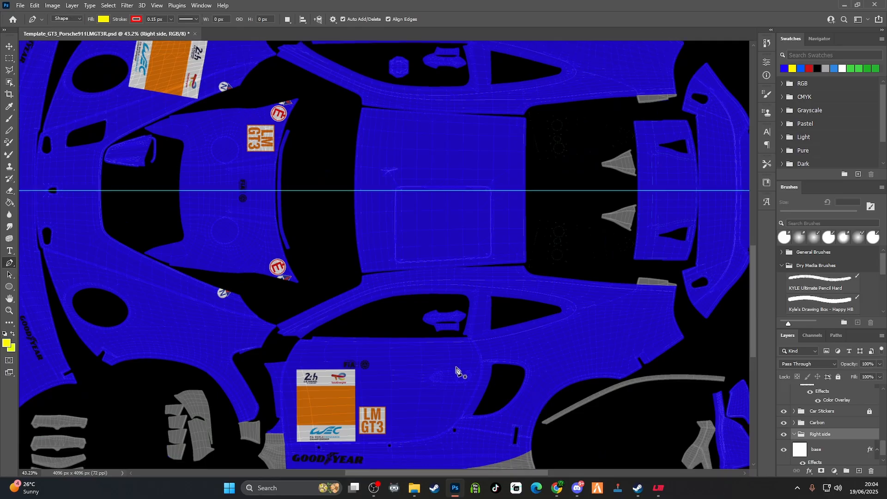
click(7, 344)
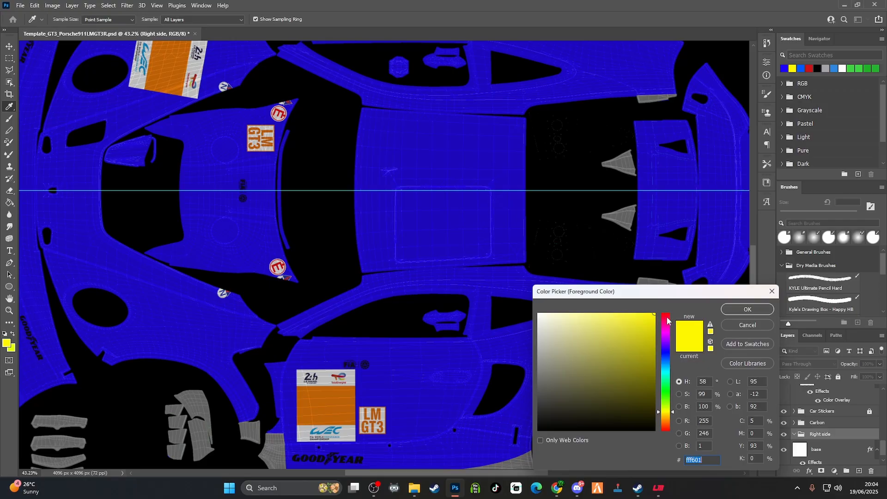
click(667, 319)
drag(667, 319, 667, 313)
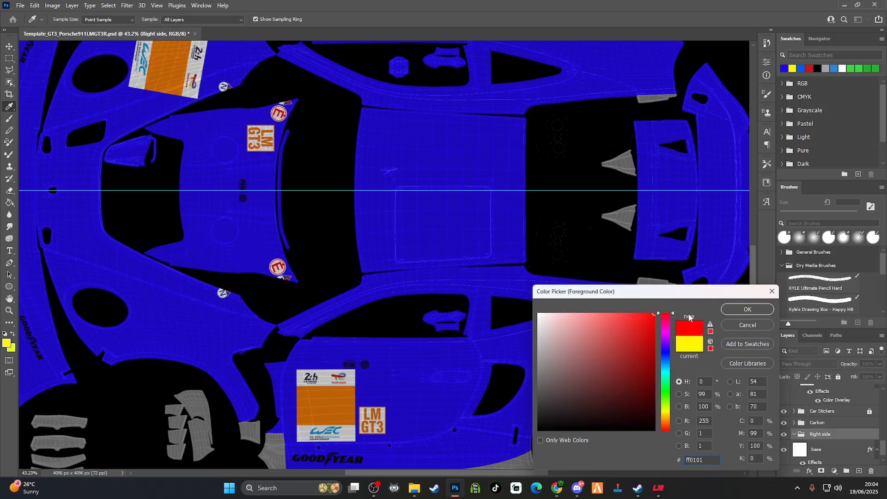
click(668, 317)
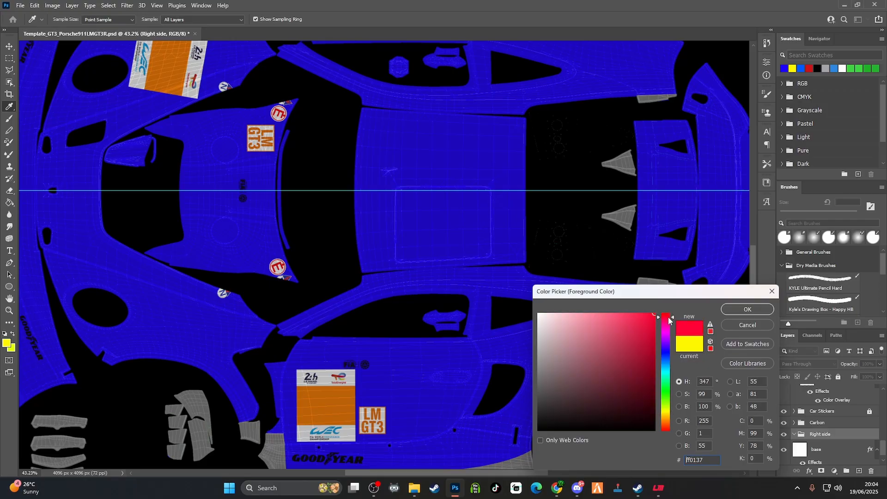
click(740, 309)
key(p)
Start a red pen shape at the front corner of the lower front fender, just beneath the small oval slot
drag(387, 472, 327, 453)
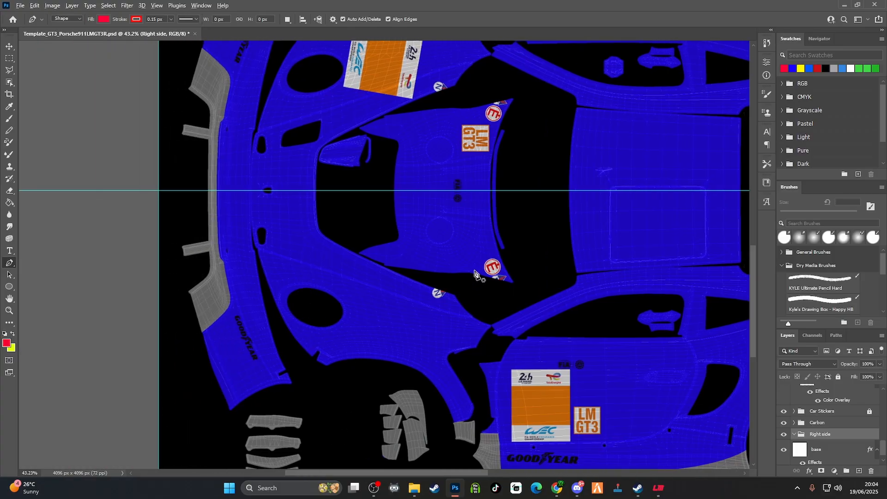
scroll(474, 271, down, 3)
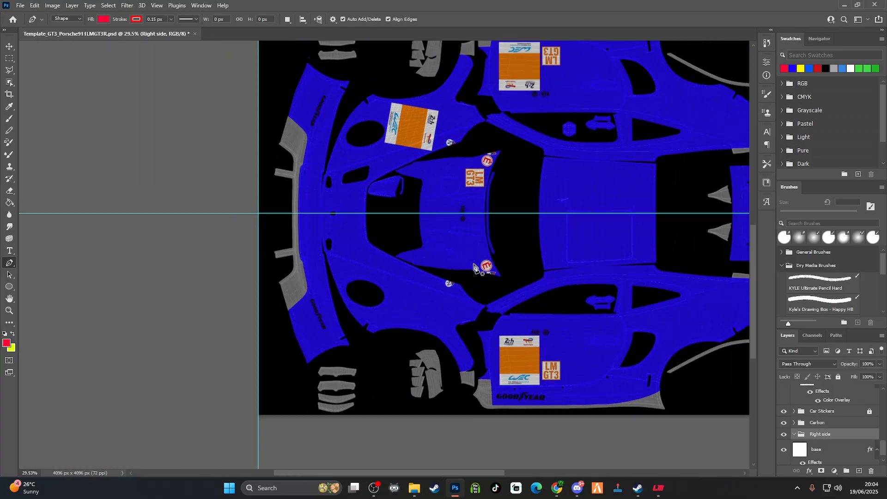
scroll(474, 271, down, 4)
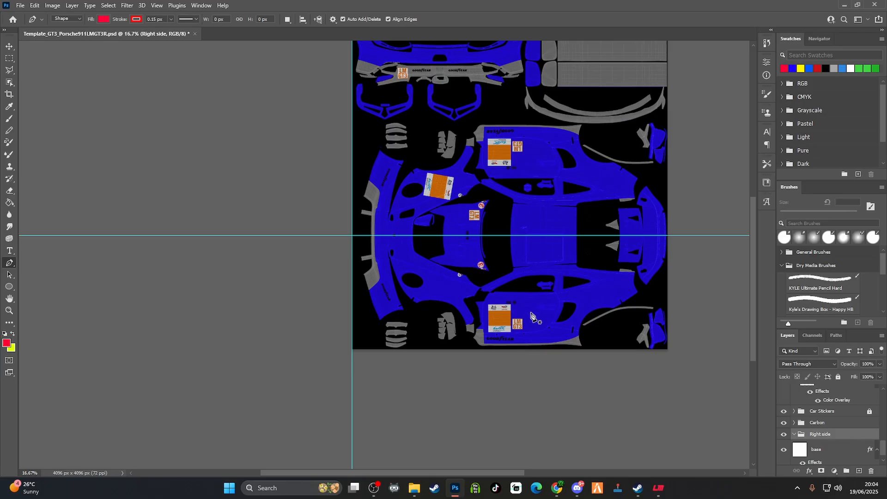
scroll(532, 316, up, 6)
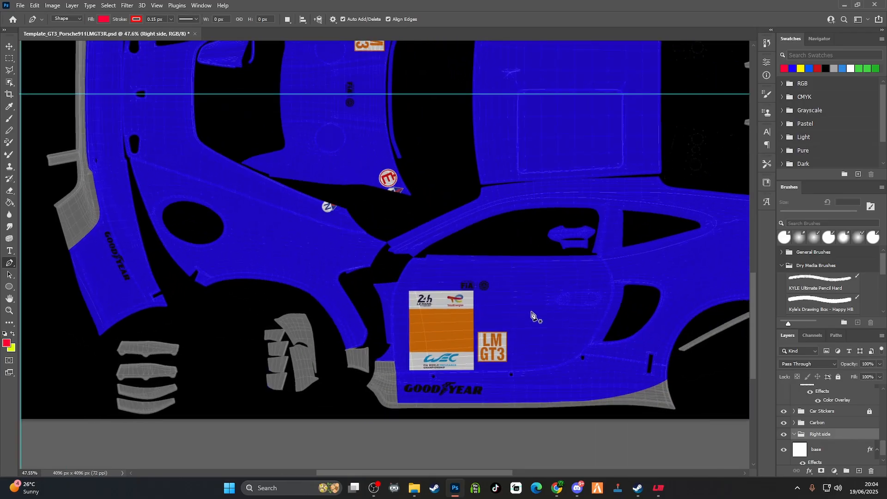
scroll(531, 316, up, 2)
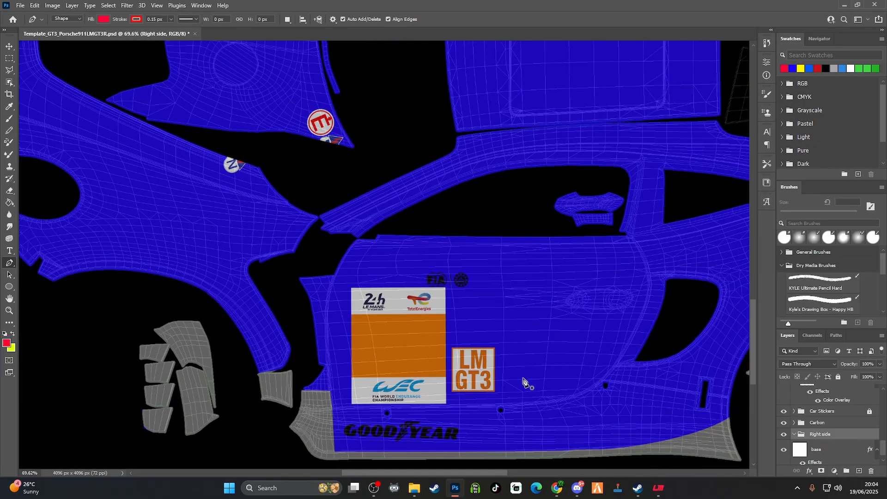
drag(453, 472, 403, 461)
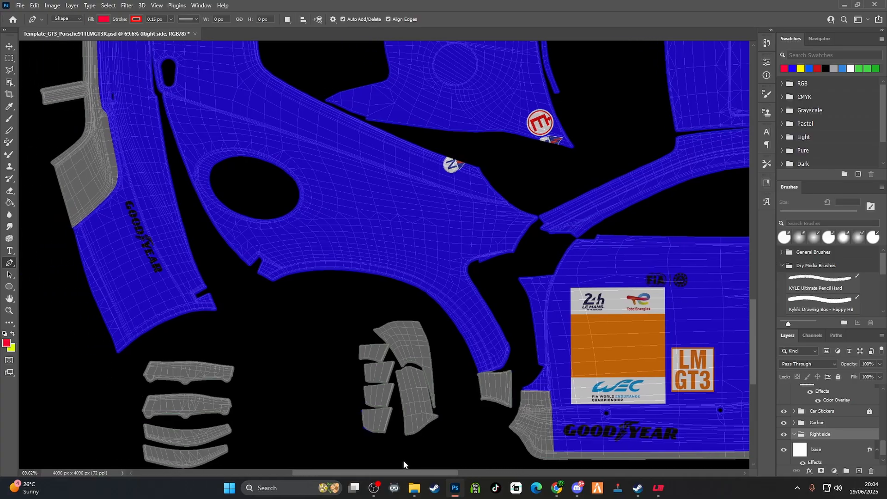
scroll(330, 335, up, 1)
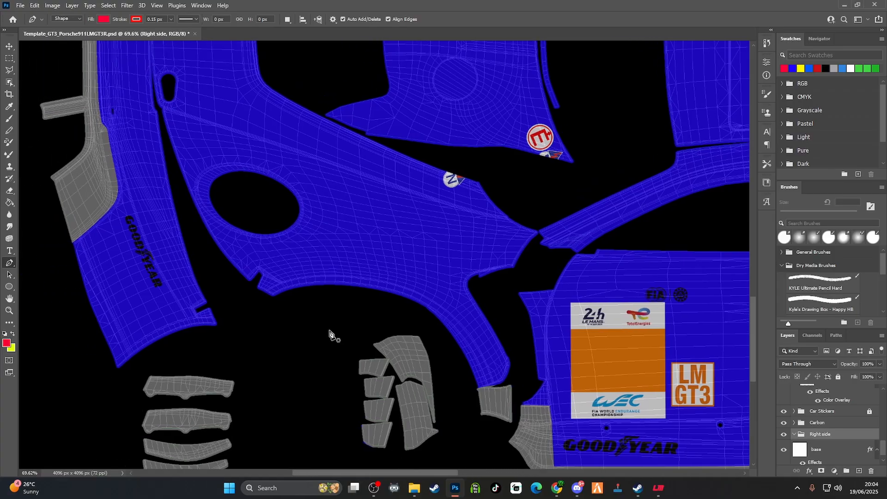
click(164, 110)
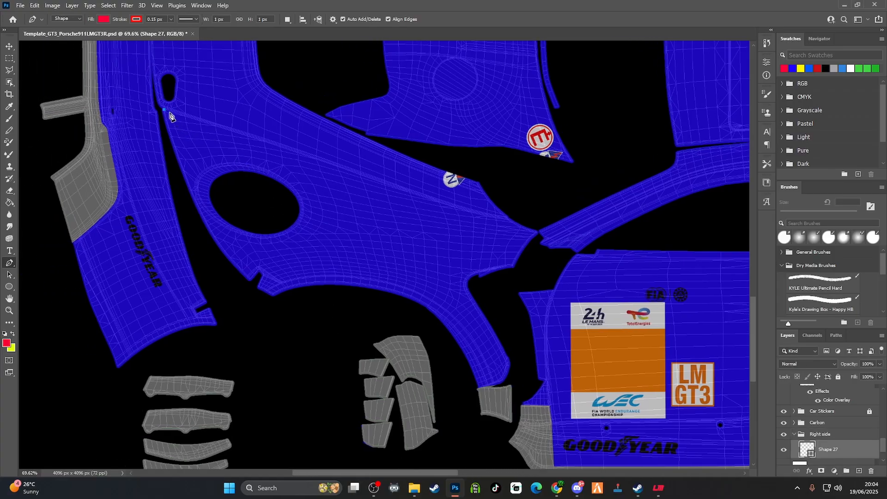
Trace the fender's crease line from the front corner past the headlight opening with six anchor points, reaching about 542 px wide
scroll(200, 123, up, 5)
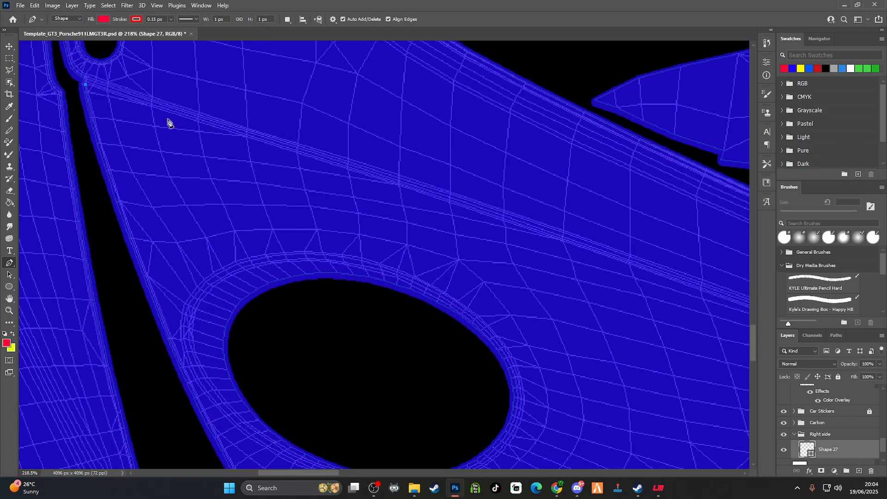
click(199, 122)
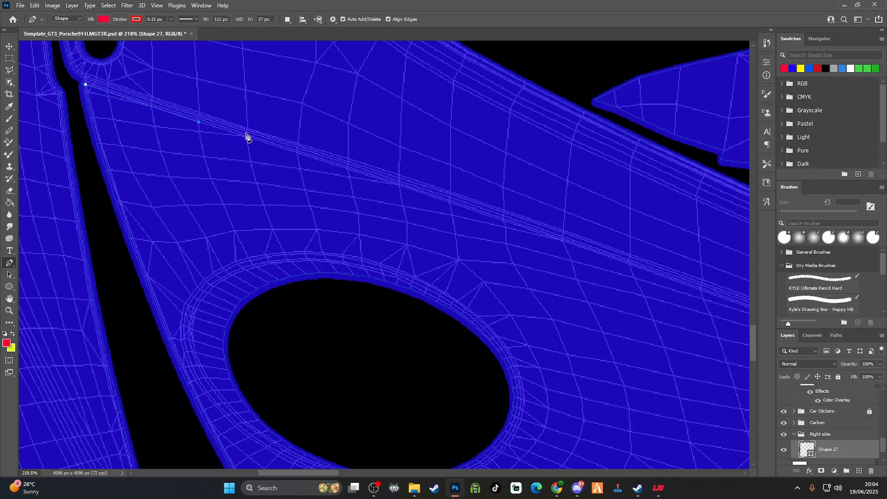
click(297, 154)
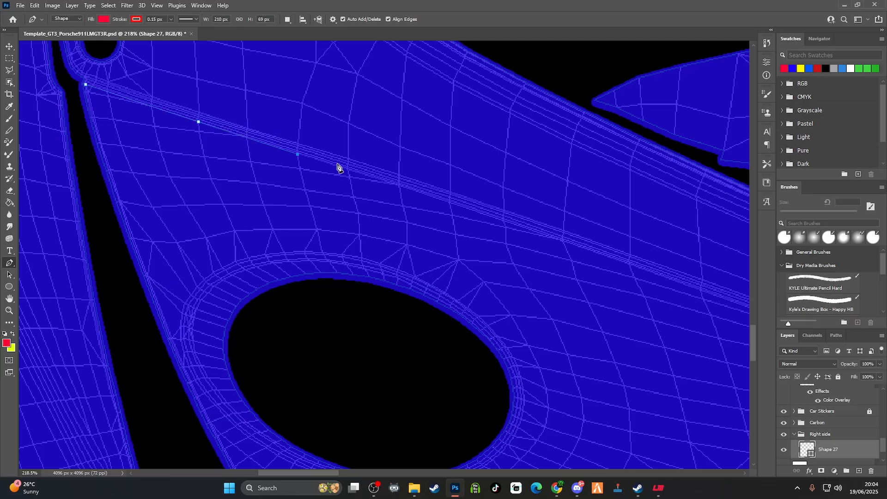
click(398, 185)
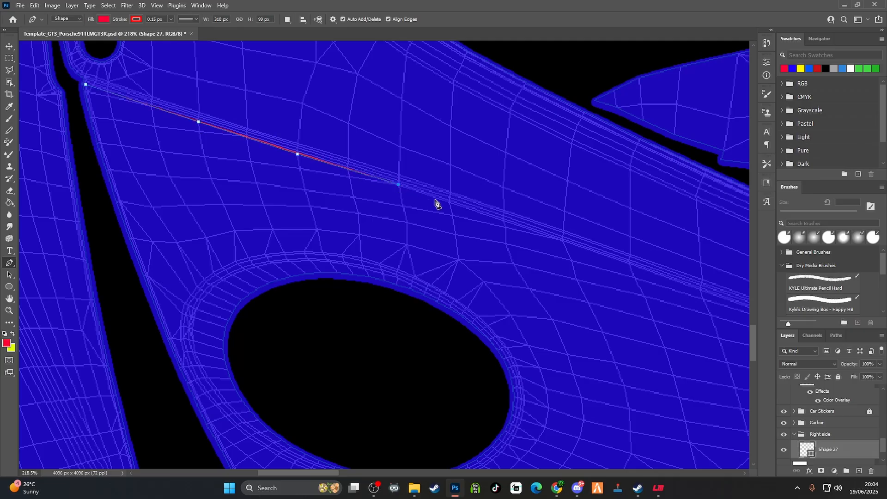
click(504, 221)
click(563, 242)
click(632, 268)
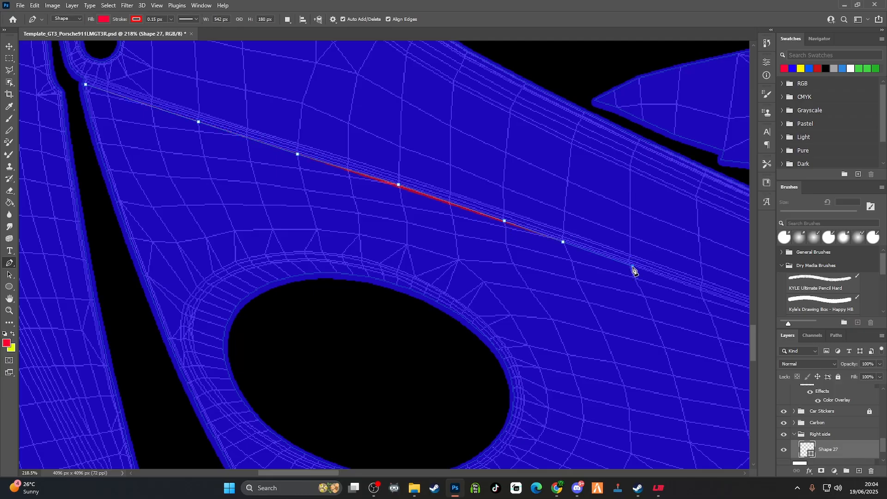
Continue the path along the crease towards the fender's rear edge, extending the shape to about 1000 px wide
scroll(673, 283, up, 2)
scroll(674, 283, down, 6)
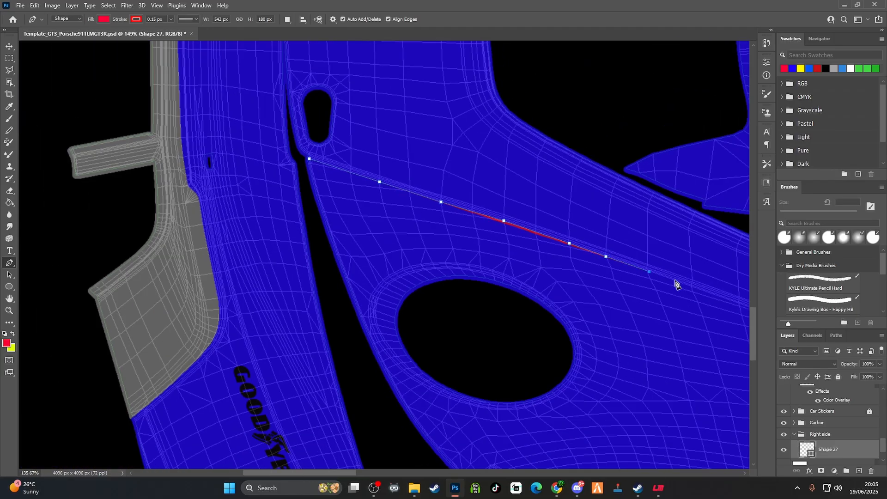
drag(342, 472, 391, 472)
click(408, 286)
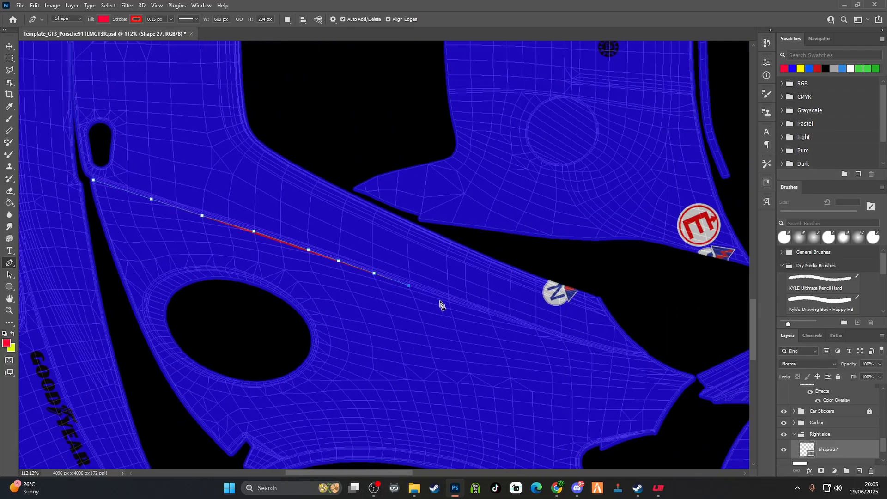
click(451, 299)
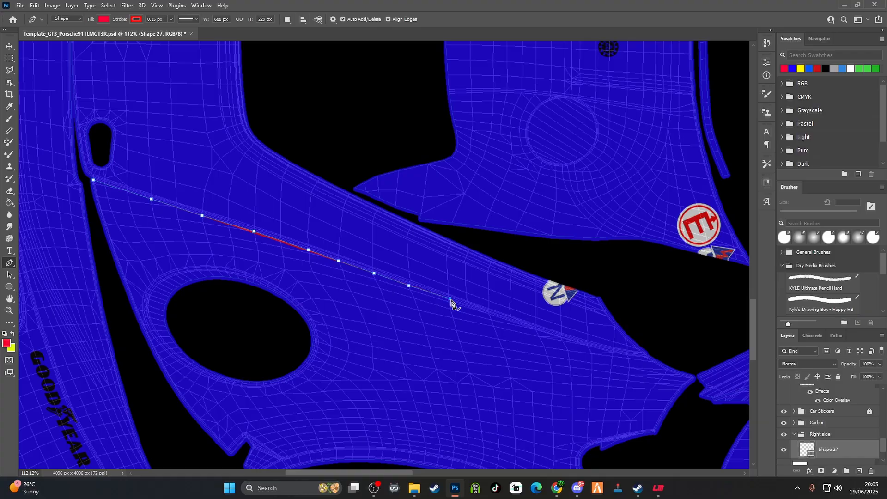
click(489, 314)
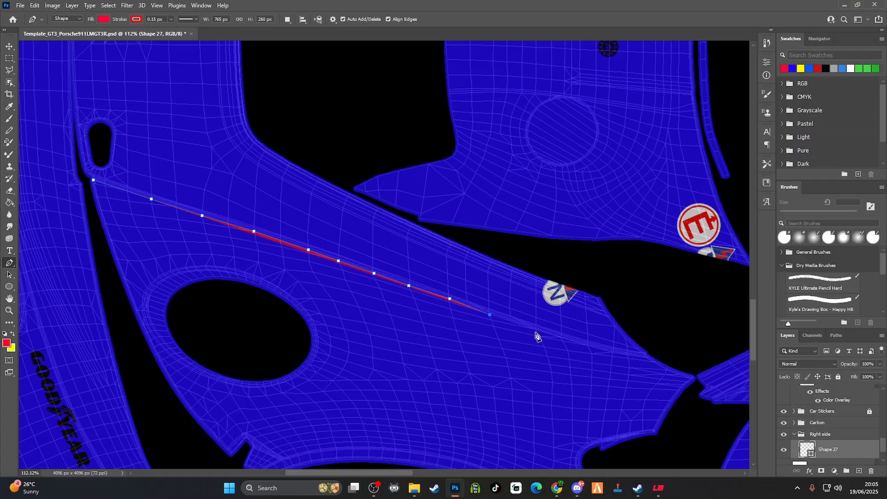
click(562, 340)
click(611, 353)
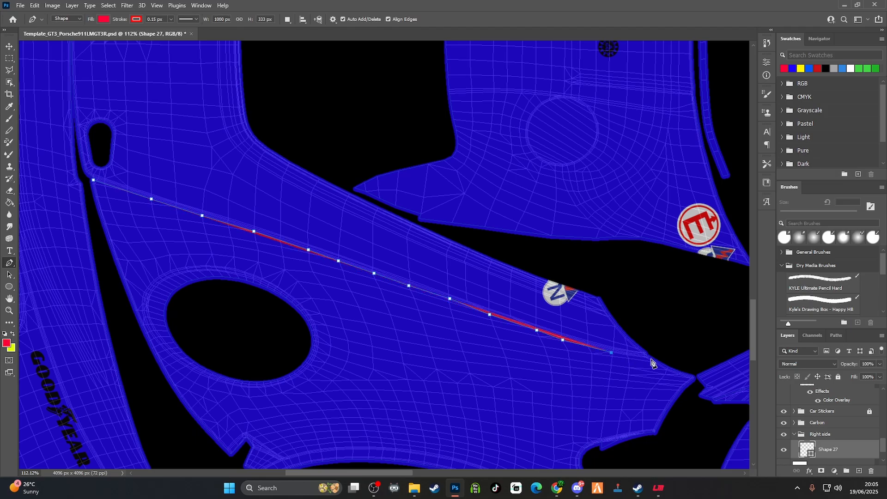
Trace the fender's rear end around its pointed tip and along the short lower edge into the notch, about 1160 px wide overall
drag(649, 358, 669, 358)
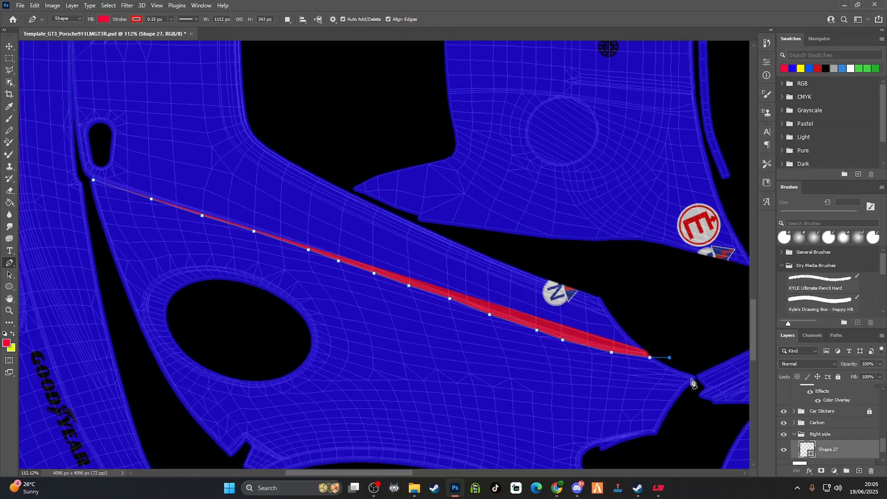
click(694, 379)
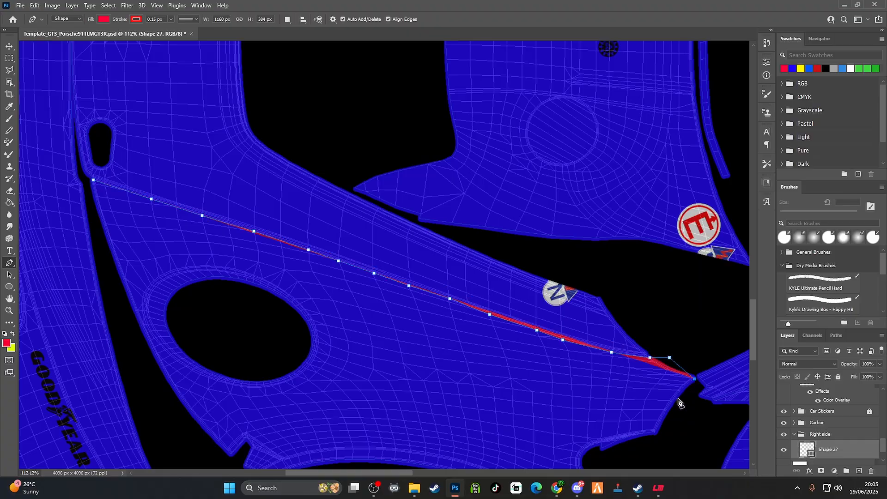
click(653, 431)
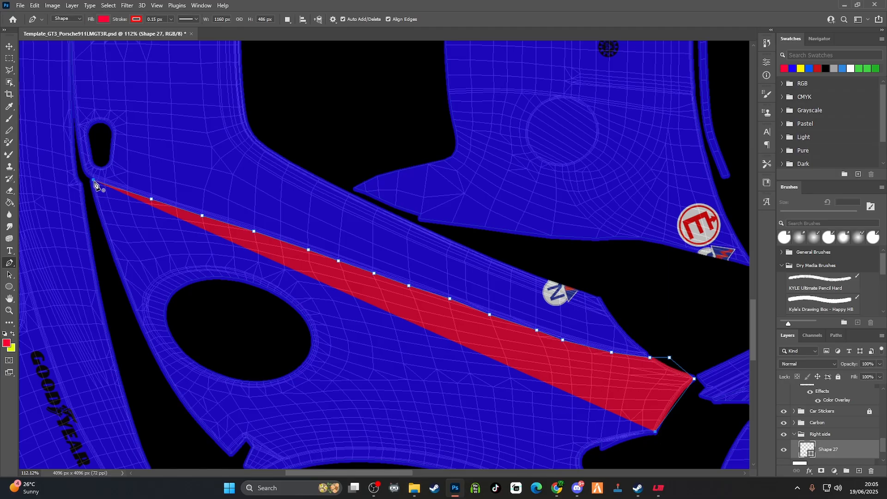
scroll(508, 434, down, 3)
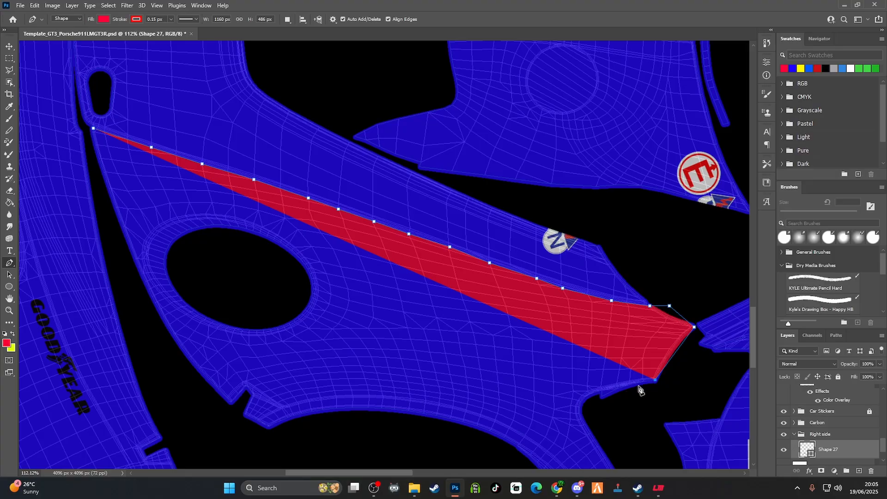
click(619, 385)
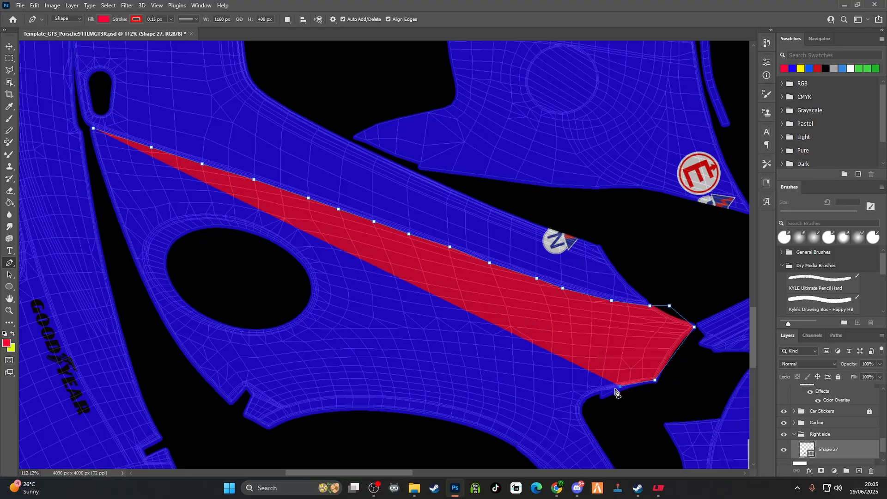
click(597, 392)
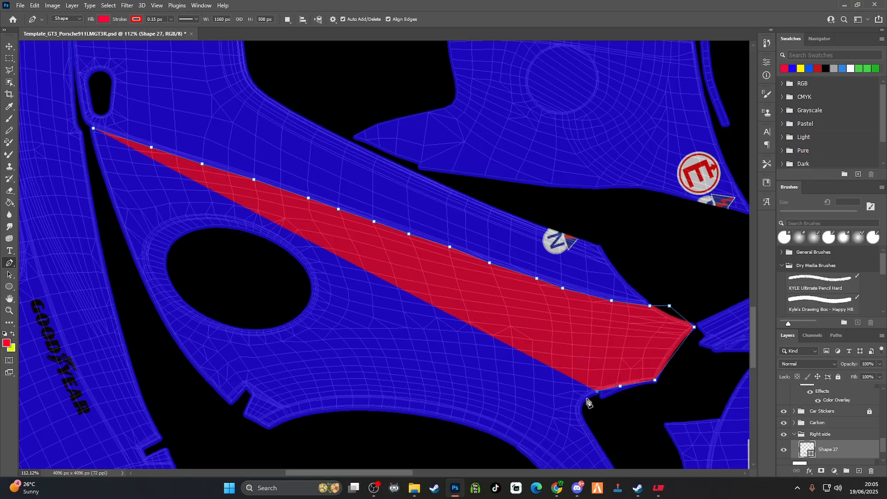
click(581, 402)
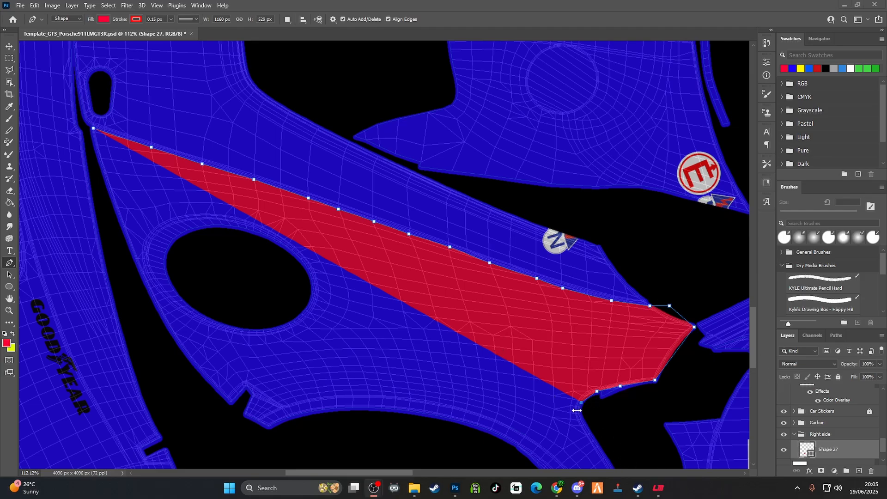
Run the path forward from the notch across the fender above the wheel arch, passing beneath the headlight opening
click(591, 420)
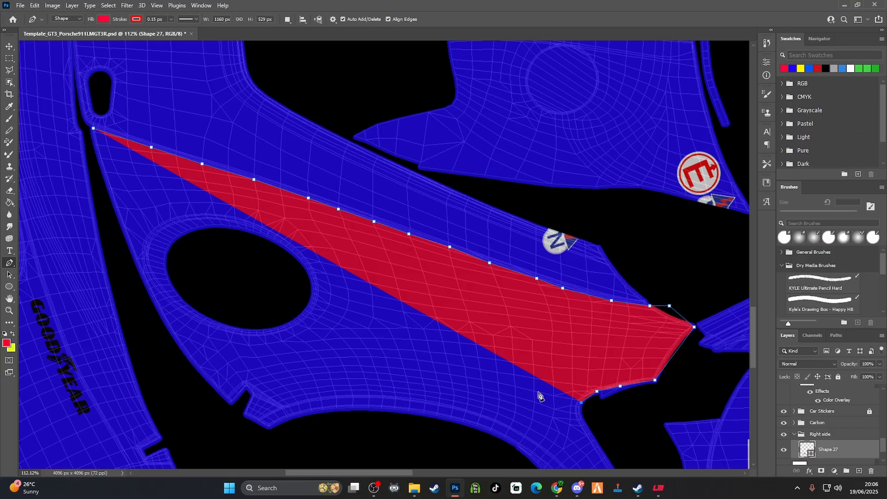
click(555, 410)
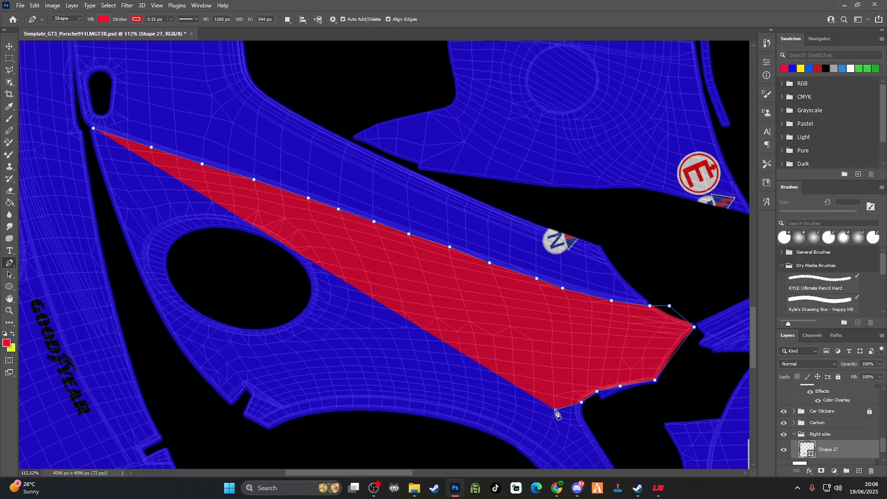
click(466, 368)
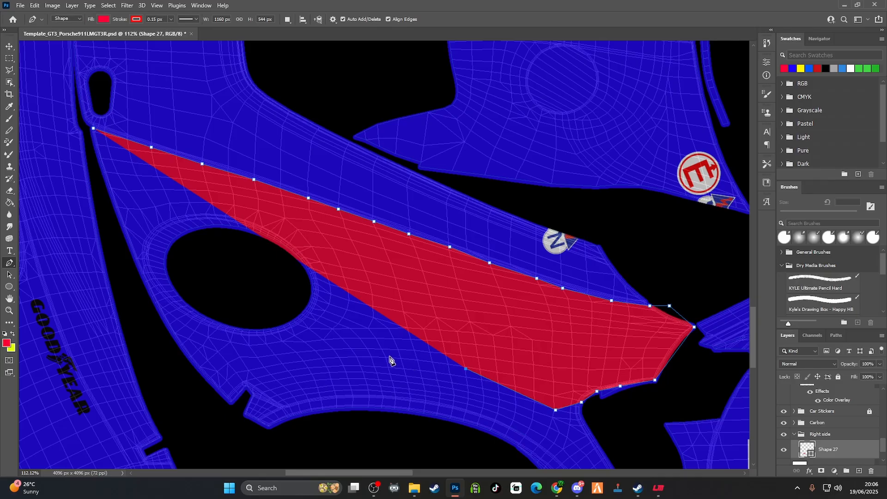
click(373, 357)
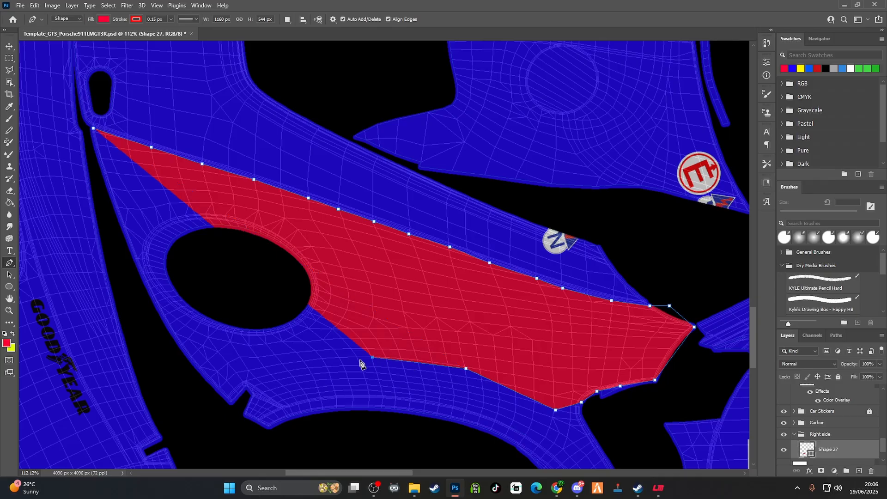
click(339, 358)
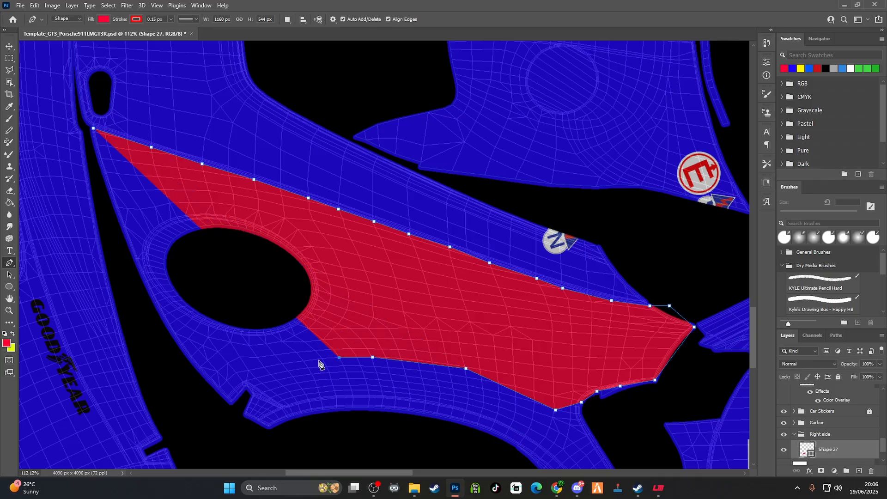
click(284, 366)
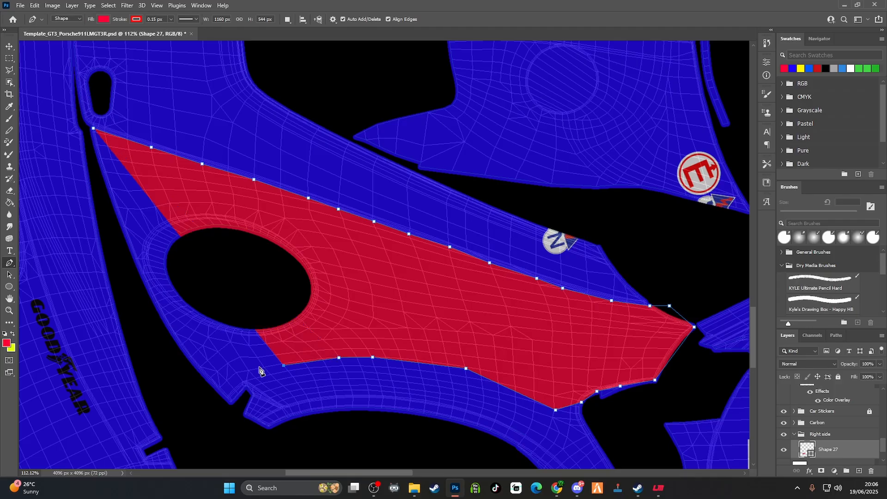
click(237, 373)
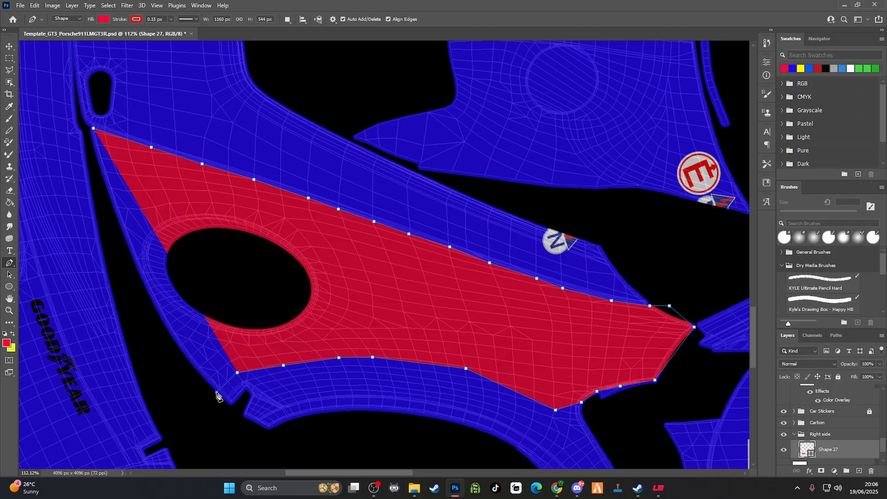
Carry the path up just outside the fender's front edge and close it at the starting point, about 1160 by 544 px
click(217, 392)
click(169, 343)
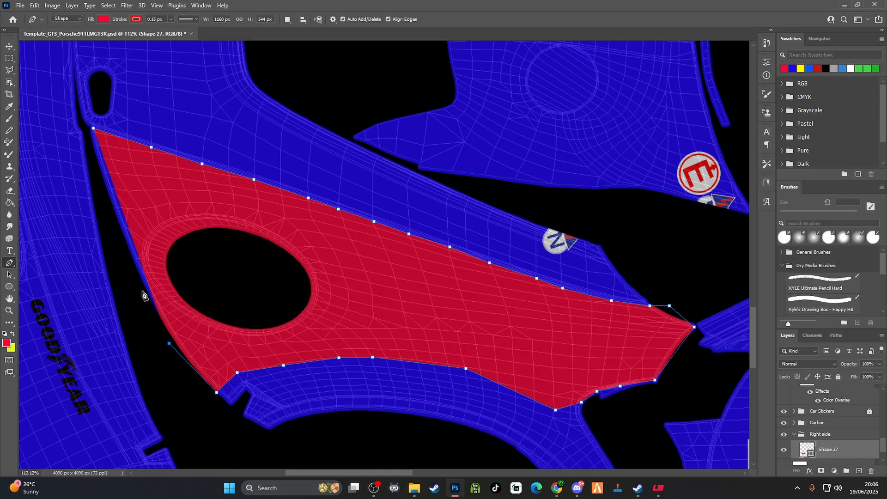
click(134, 277)
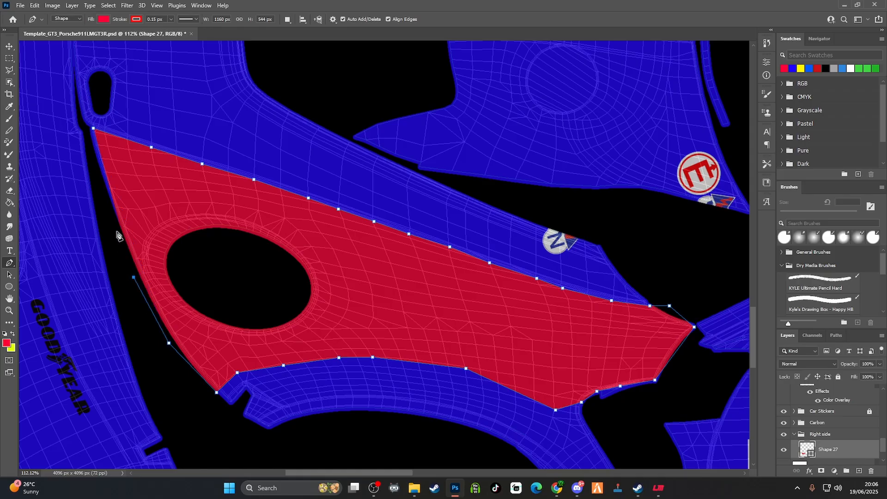
click(107, 203)
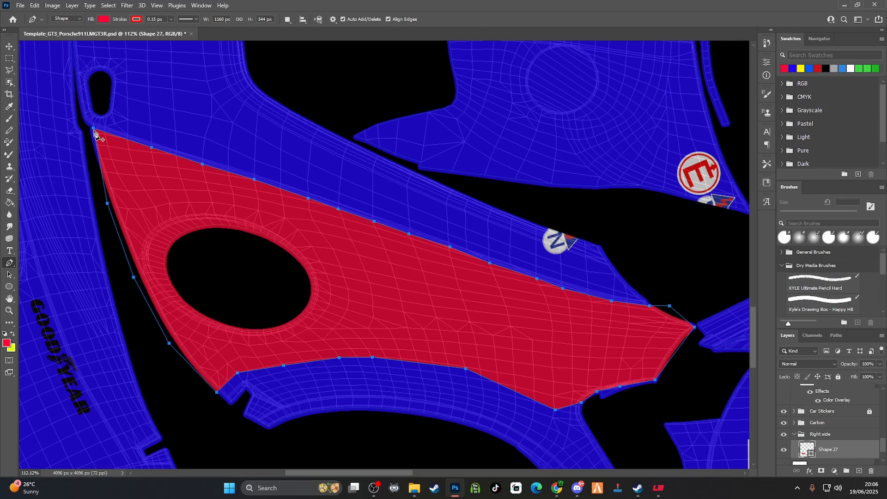
click(93, 129)
Start a new red pen shape at the right rear quarter's upper rear corner and trace forward to the side window's rear tip, about 513 by 149 px
scroll(547, 354, down, 5)
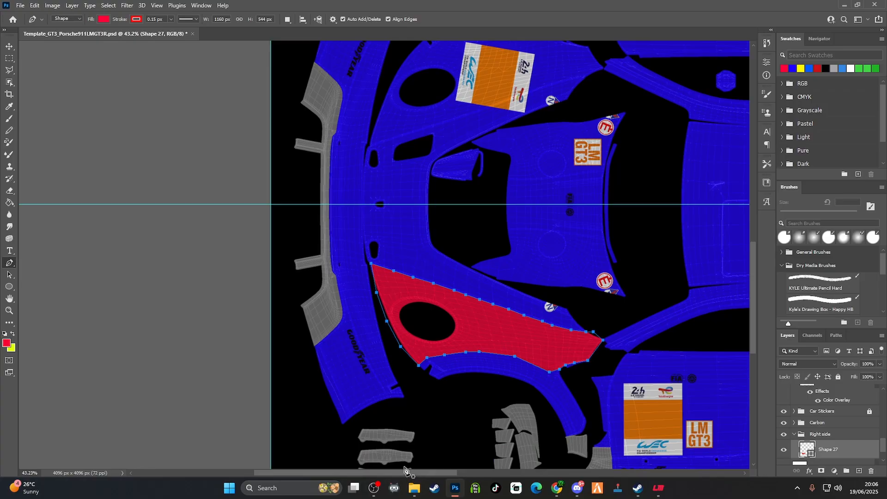
drag(403, 470, 494, 472)
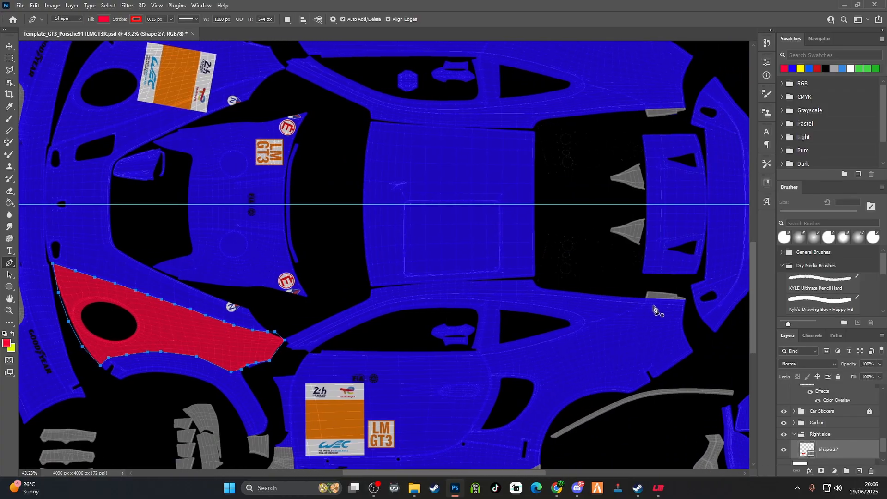
scroll(628, 344, up, 5)
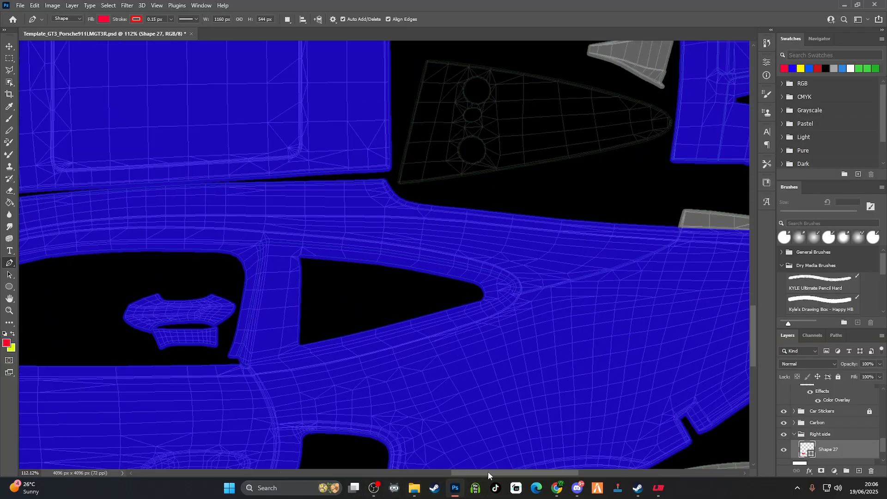
drag(487, 471, 506, 486)
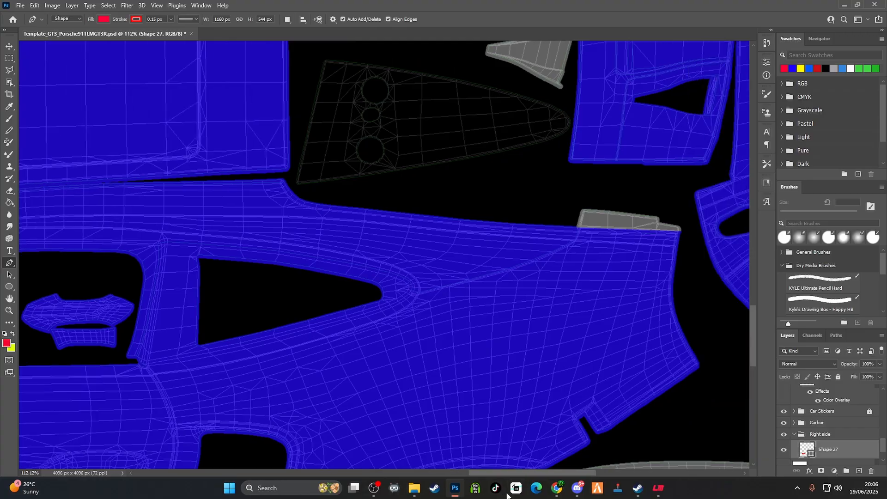
click(677, 233)
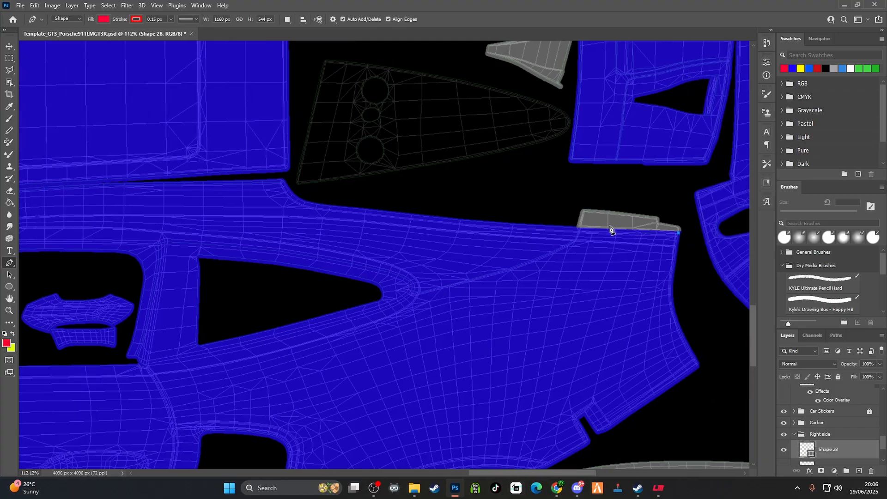
click(580, 228)
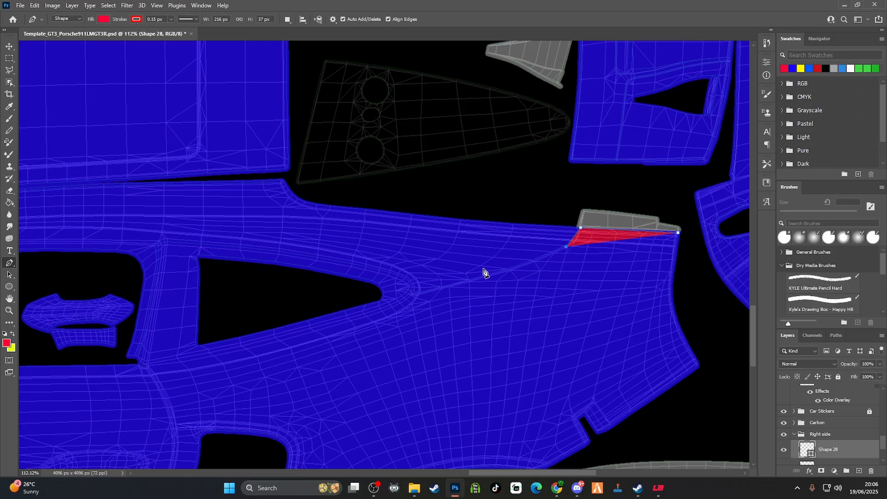
click(469, 283)
click(421, 292)
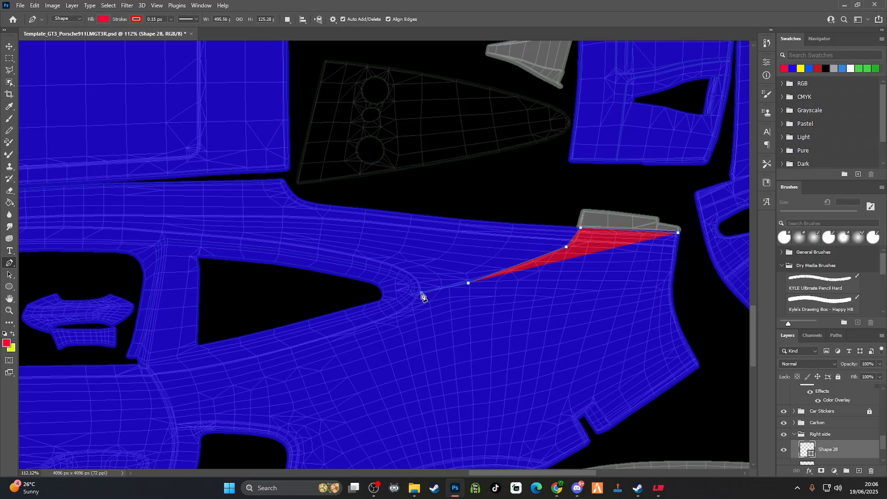
click(412, 305)
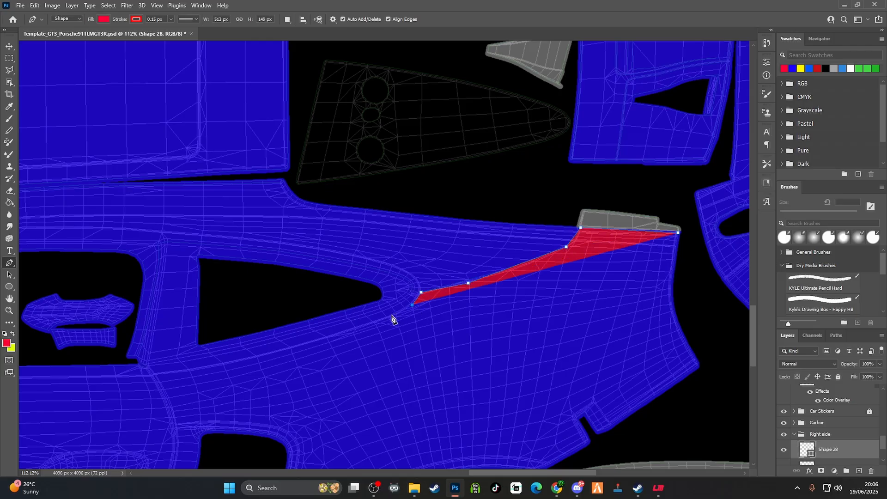
Continue the path below the rear side window to the door edge, then close it with a straight lower edge, about 1011 by 329 px overall
click(389, 318)
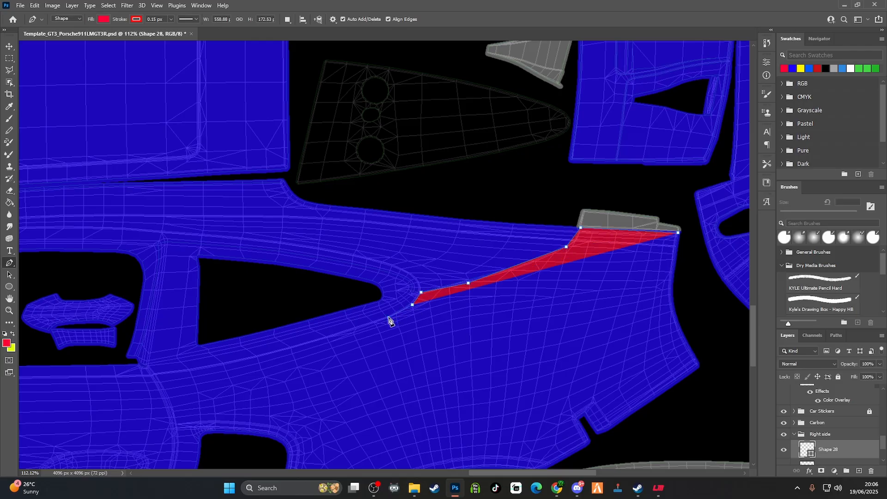
click(353, 331)
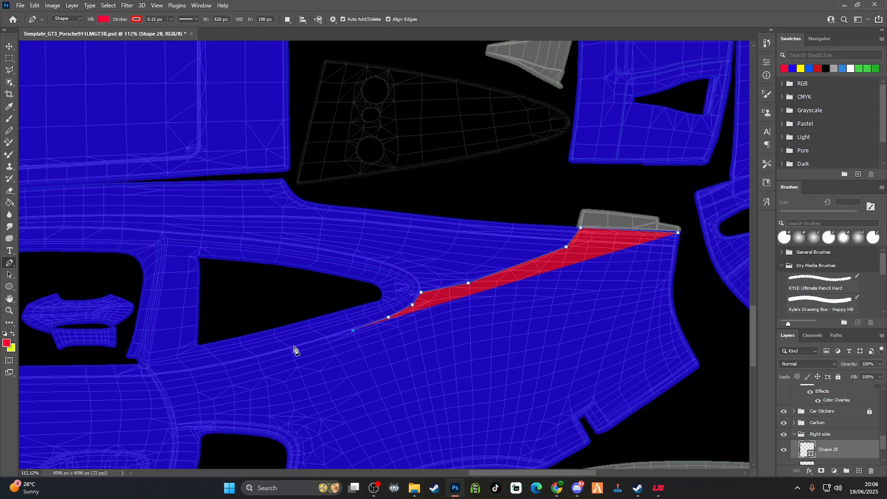
click(293, 348)
click(257, 357)
click(191, 371)
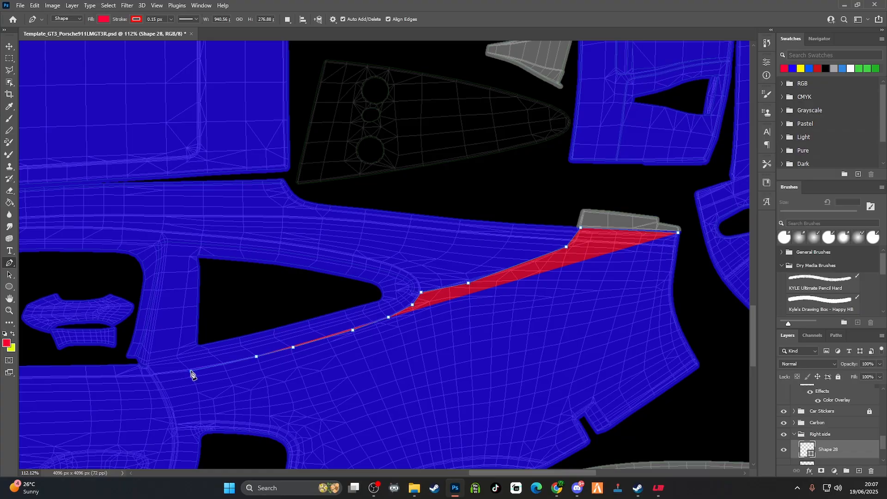
click(154, 376)
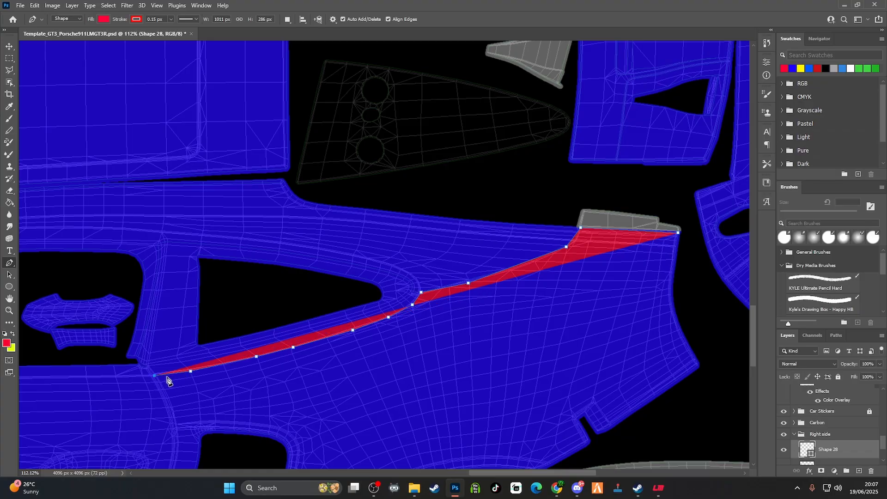
click(214, 397)
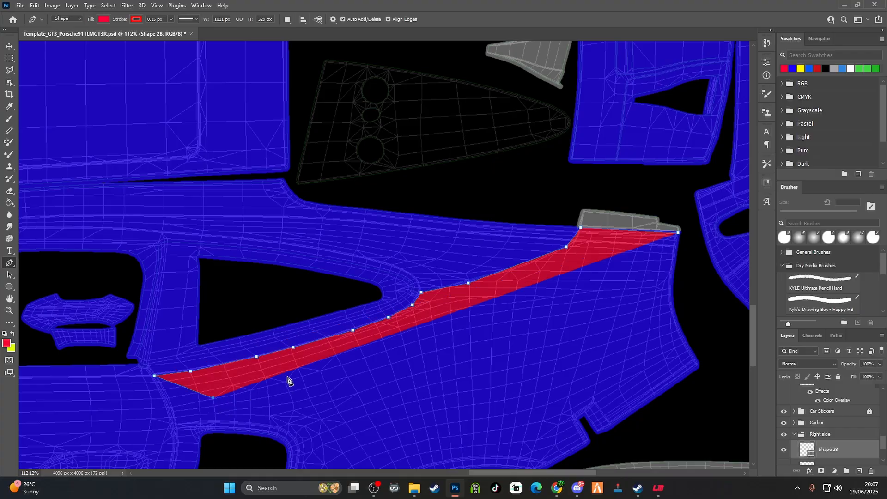
click(679, 235)
Start another red pen shape at the right rear wheel arch's rear corner, tracing the arch band's body-side line forward to about 292 by 52 px
scroll(482, 349, down, 8)
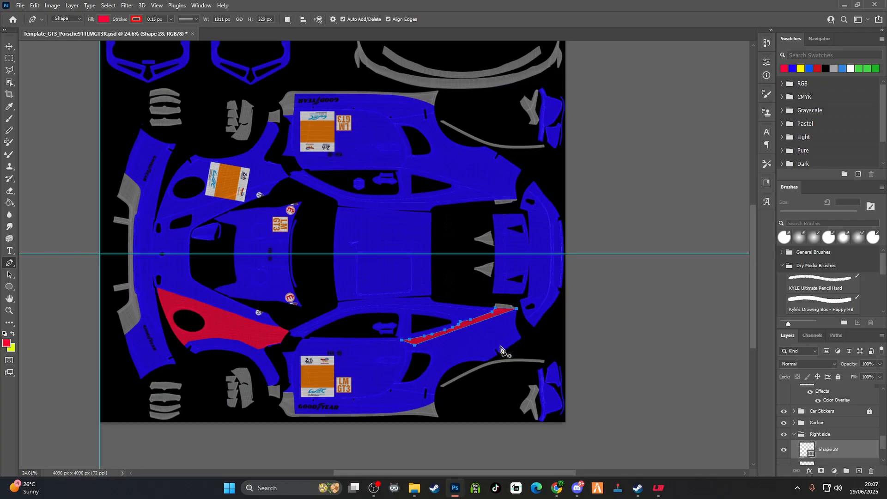
scroll(512, 344, up, 2)
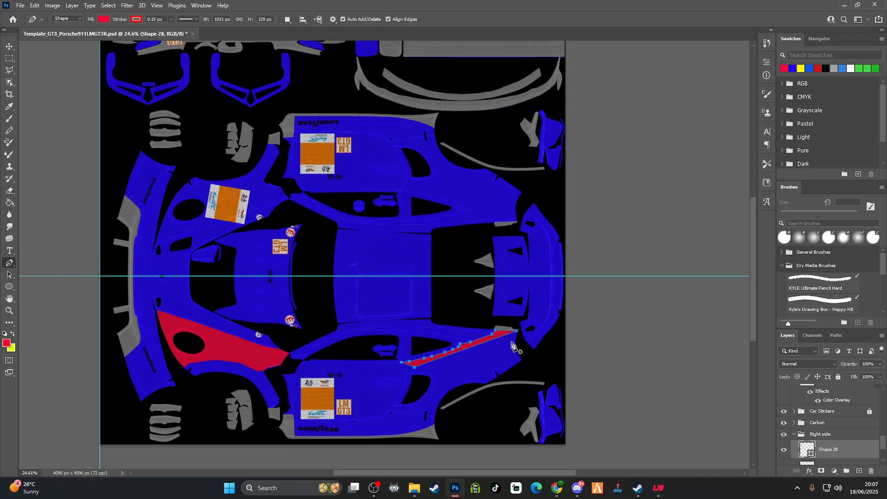
scroll(513, 345, down, 1)
scroll(452, 347, up, 3)
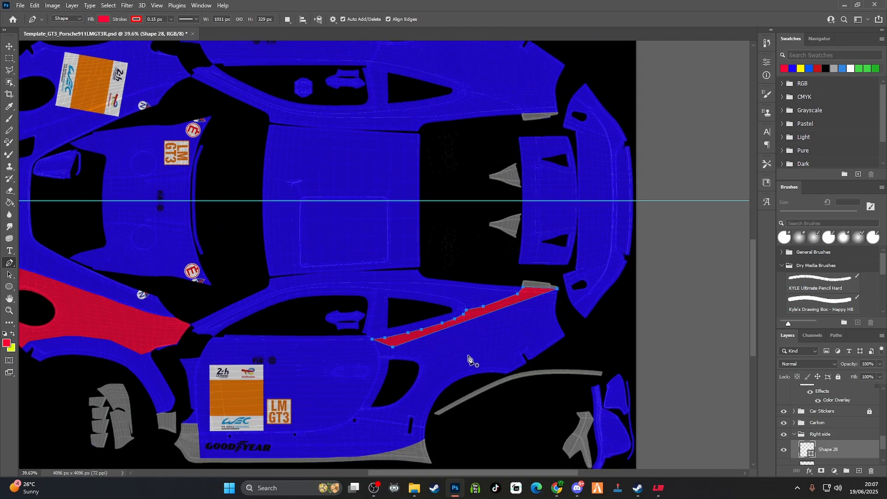
scroll(469, 359, down, 1)
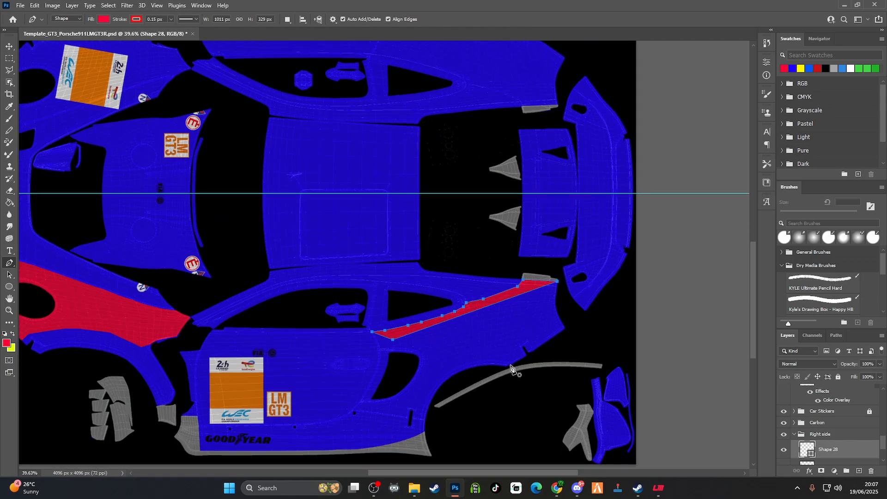
scroll(510, 368, up, 5)
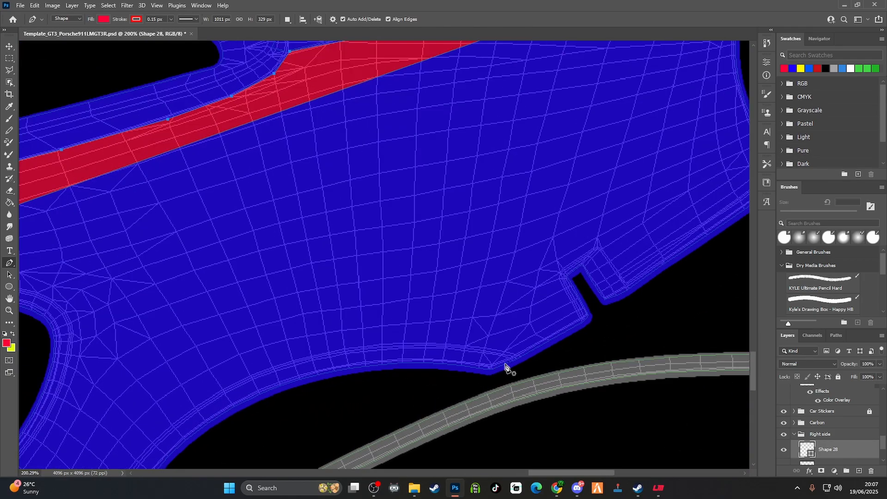
click(490, 370)
click(383, 348)
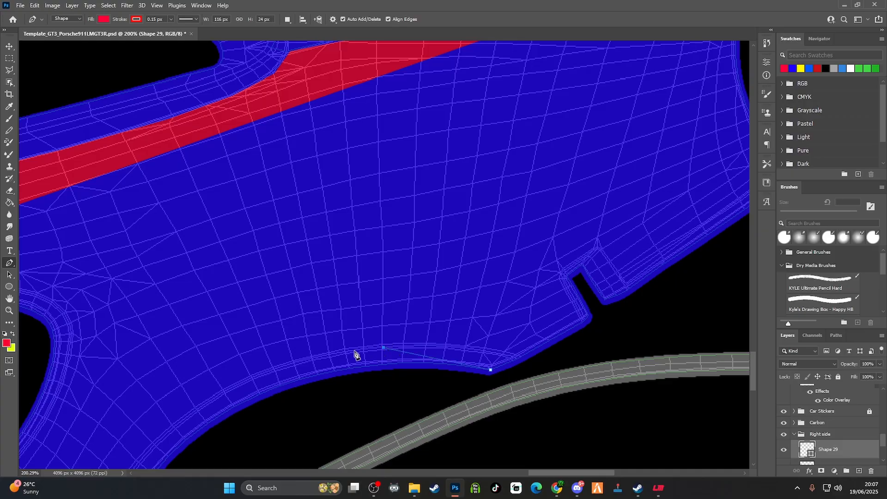
click(330, 356)
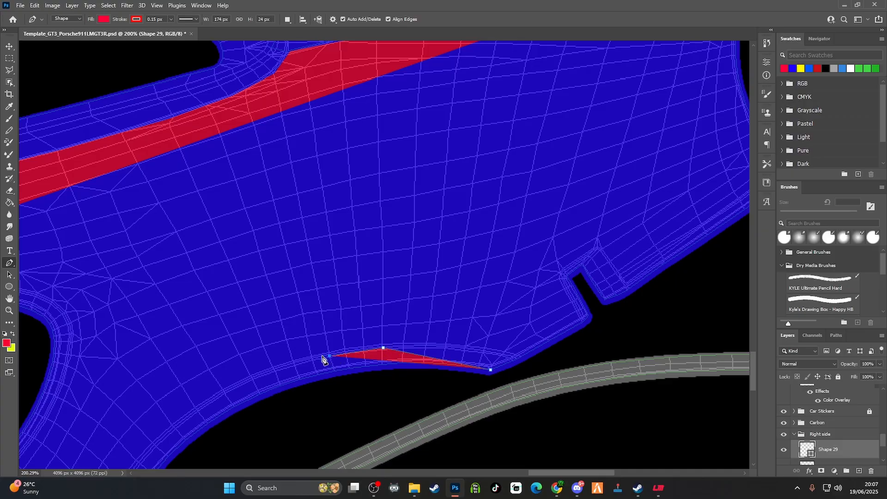
click(260, 377)
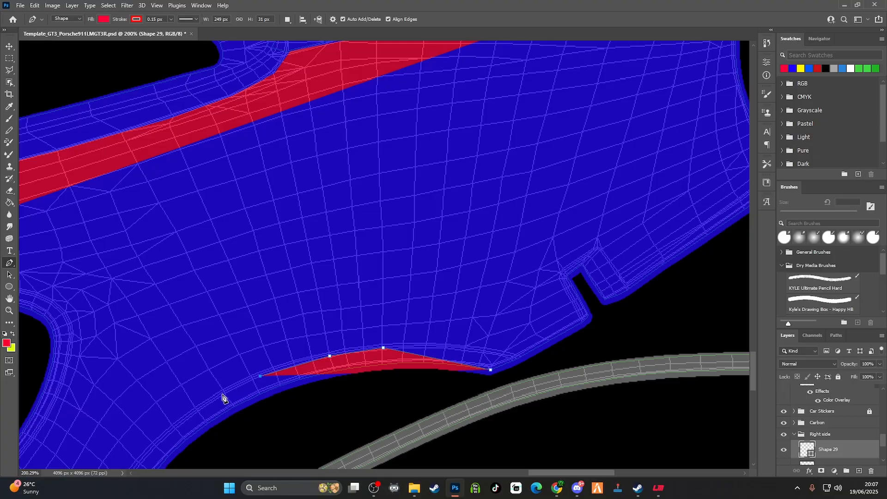
click(220, 395)
Continue tracing the arch band's body-side line down around the wheel arch, extending the shape to about 456 by 270 px
scroll(188, 430, down, 2)
scroll(188, 430, down, 3)
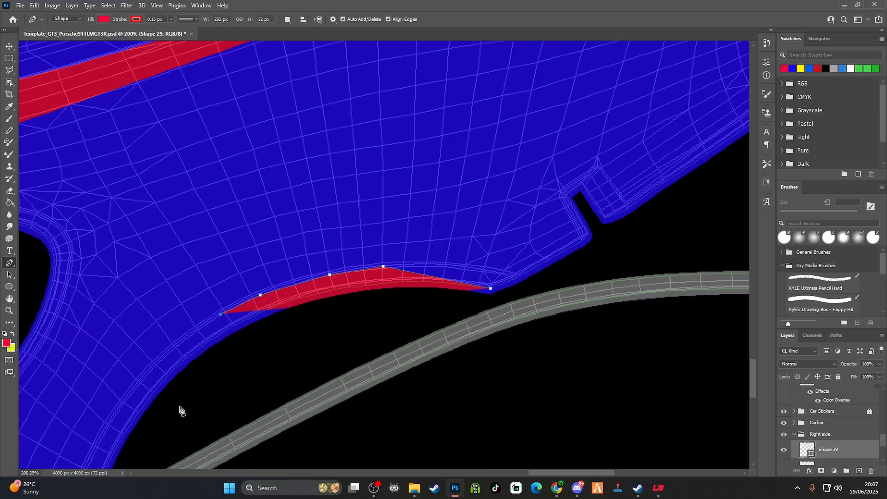
click(173, 346)
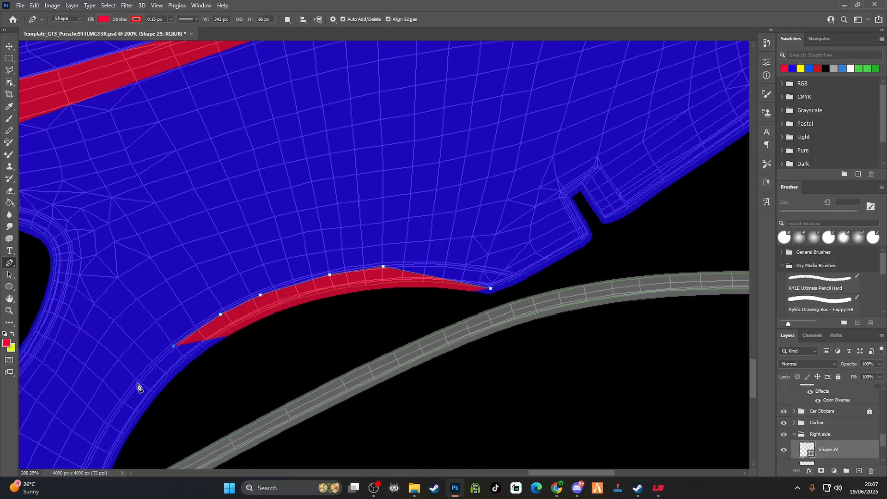
click(137, 384)
scroll(134, 369, down, 7)
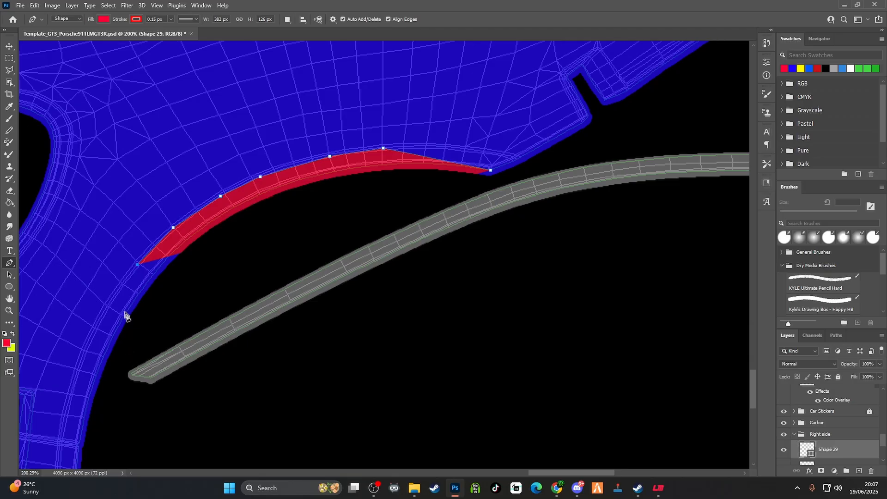
click(96, 330)
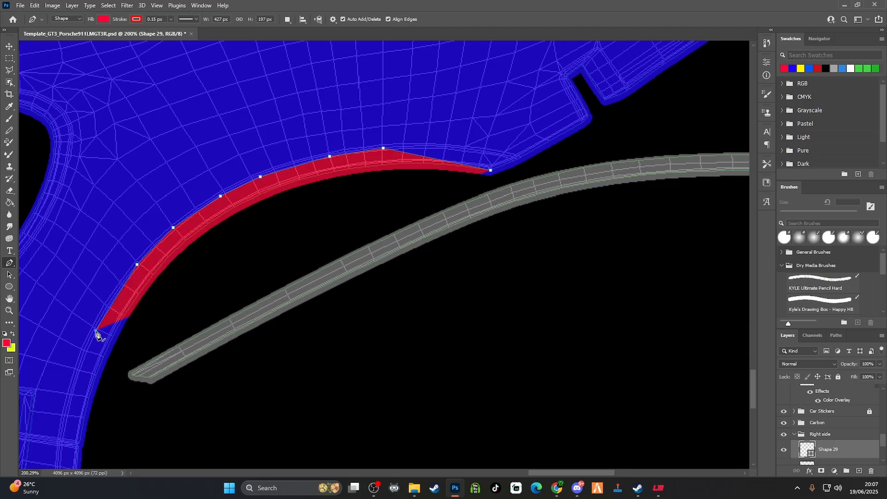
scroll(93, 325, down, 2)
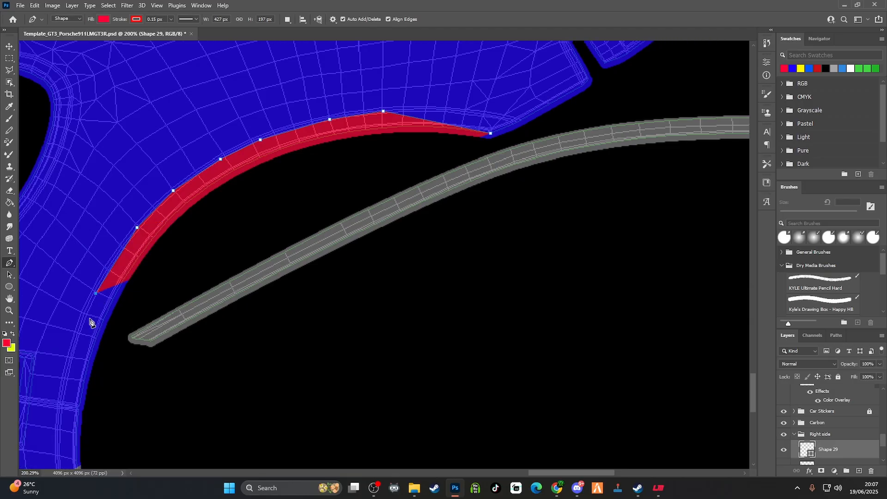
click(68, 360)
Take the path to the arch's lower end, return outside the arch opening and close it at the starting point, about 456 by 381 px
scroll(69, 360, down, 3)
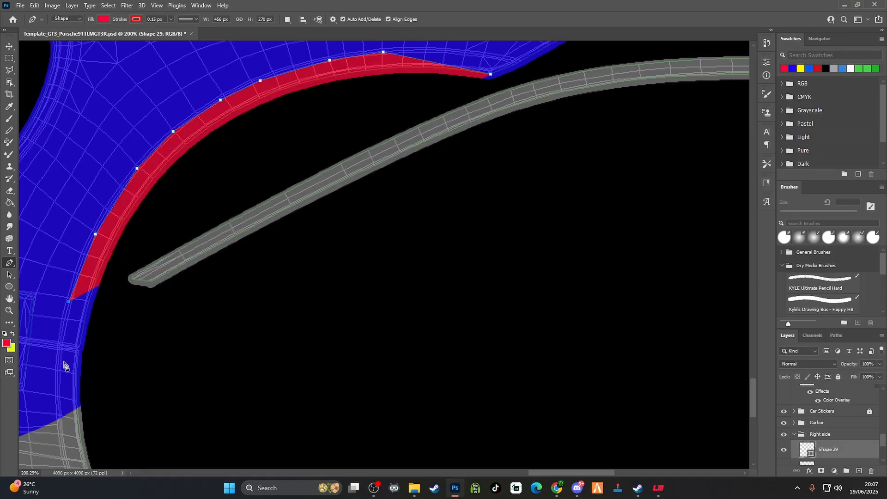
click(81, 405)
drag(82, 405, 93, 326)
click(125, 240)
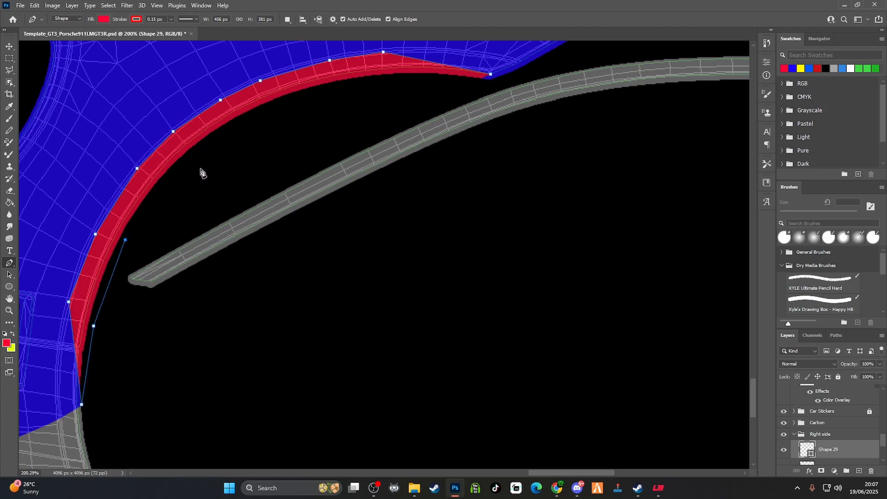
click(225, 150)
click(290, 112)
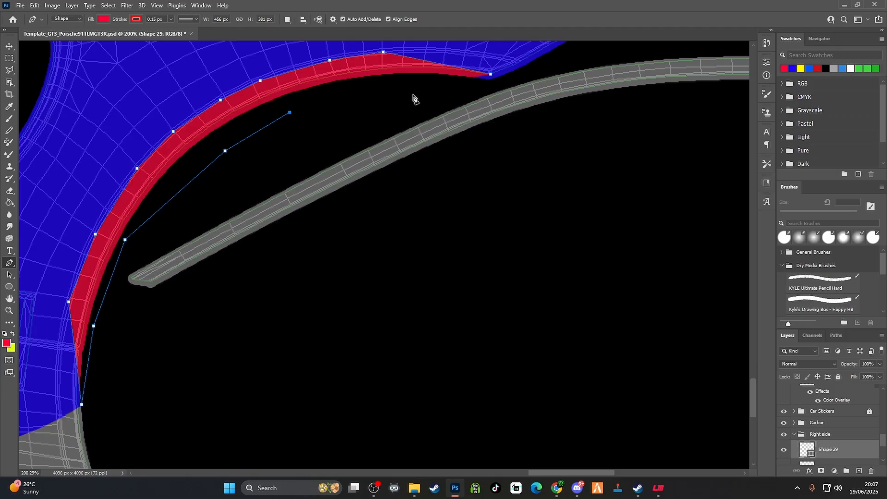
click(386, 86)
click(456, 75)
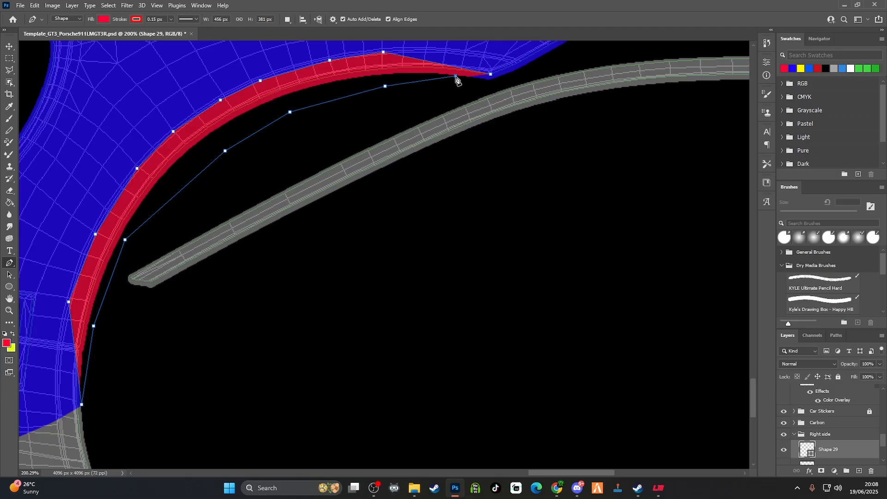
click(490, 74)
Collapse the Right side layer group and duplicate it under the default copy name
scroll(380, 249, down, 6)
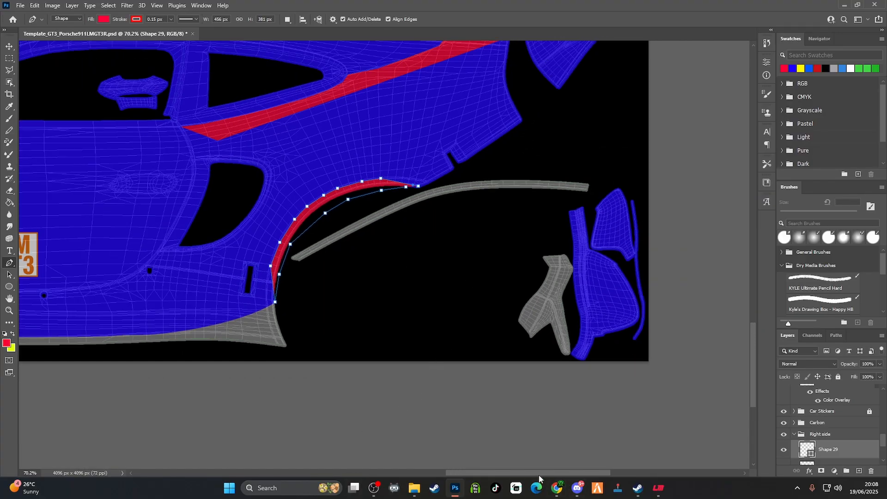
scroll(545, 392, left, 10)
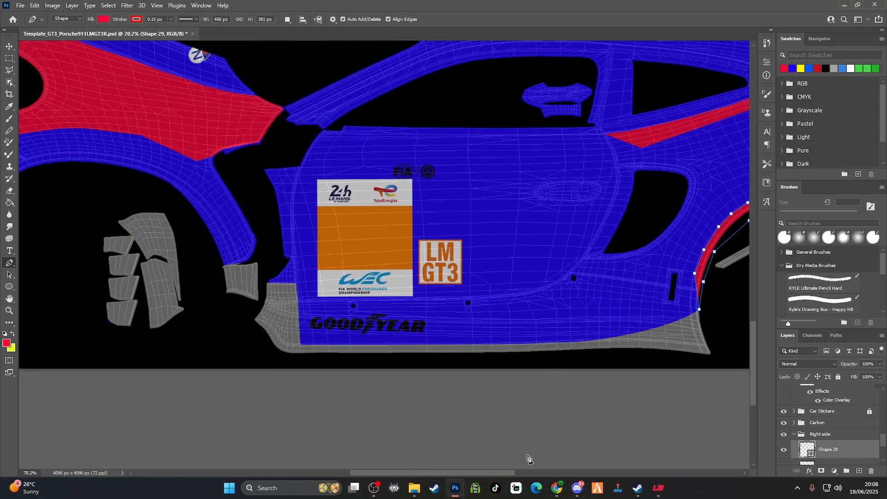
scroll(496, 457, down, 5)
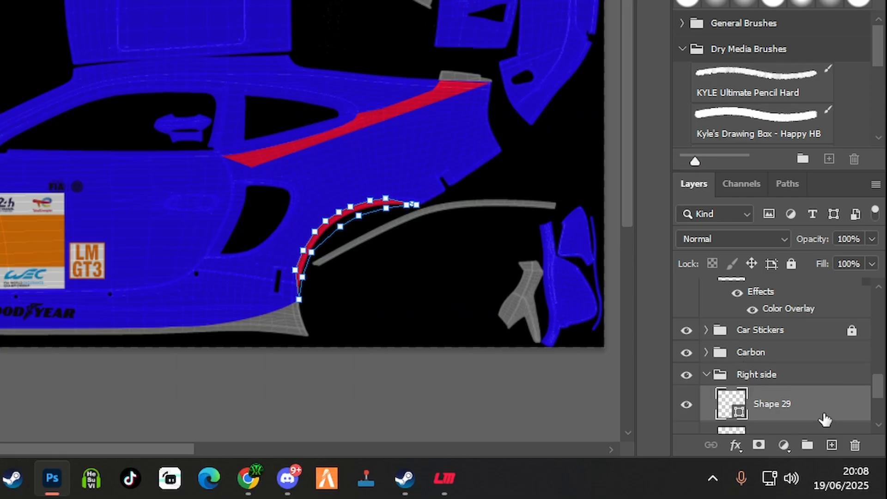
click(706, 375)
scroll(785, 390, down, 1)
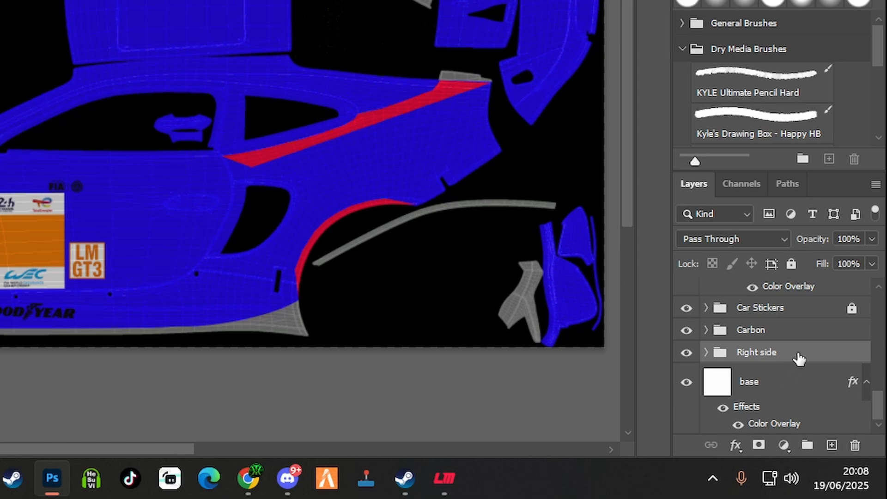
scroll(803, 363, up, 2)
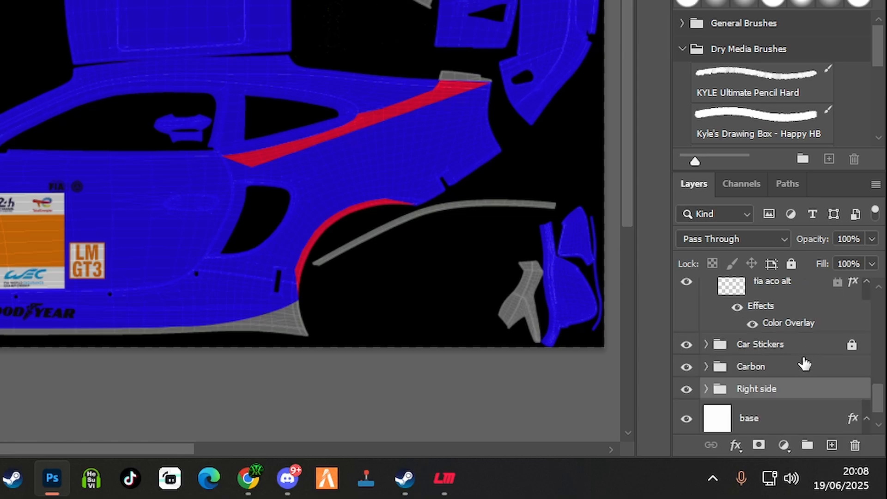
right_click(804, 393)
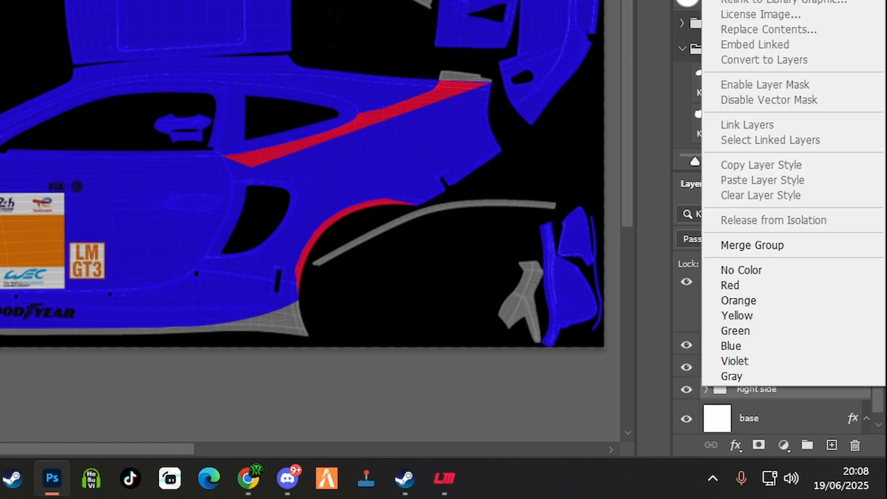
click(748, 0)
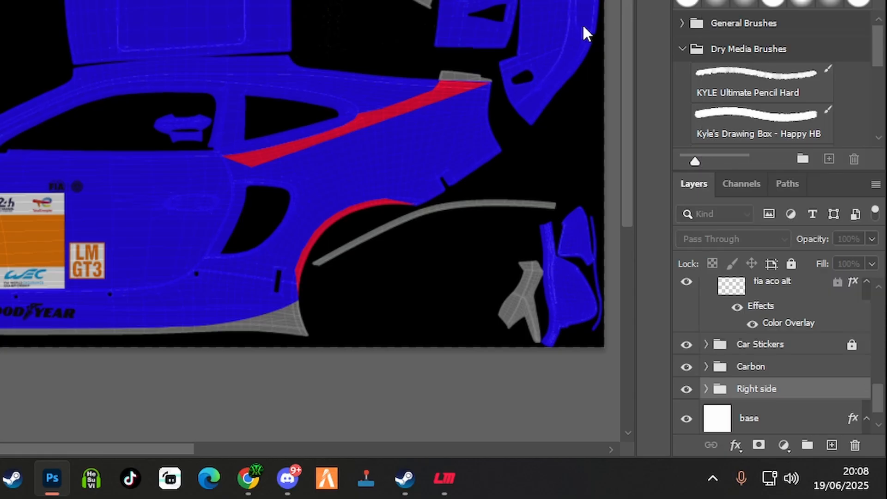
key(Return)
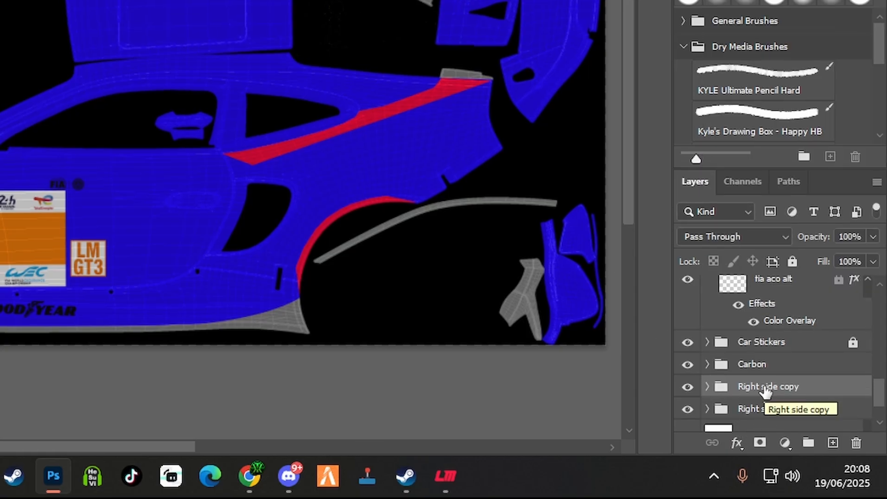
Rename the original Right side group as Left Side and select the Right side copy group
click(760, 410)
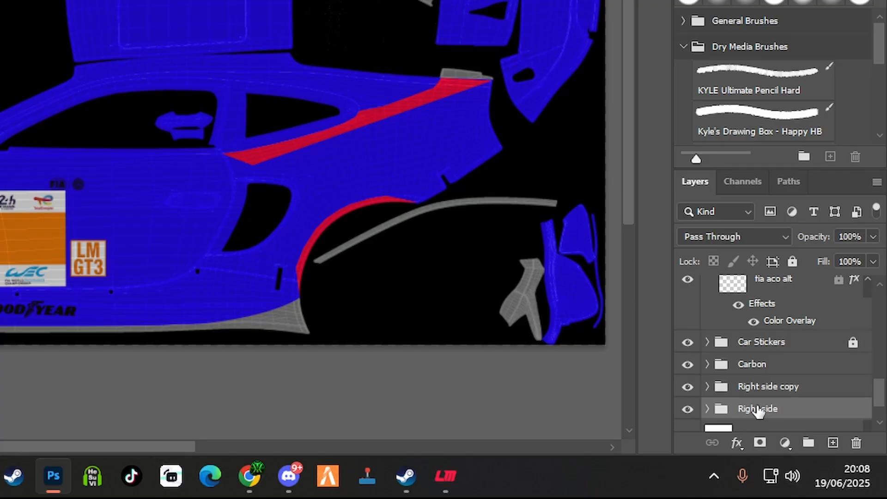
double_click(762, 411)
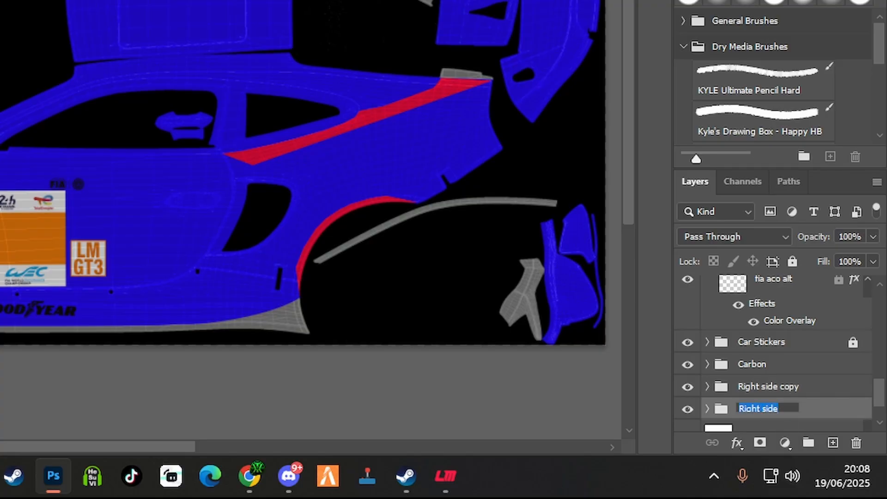
text(Lef)
key(Return)
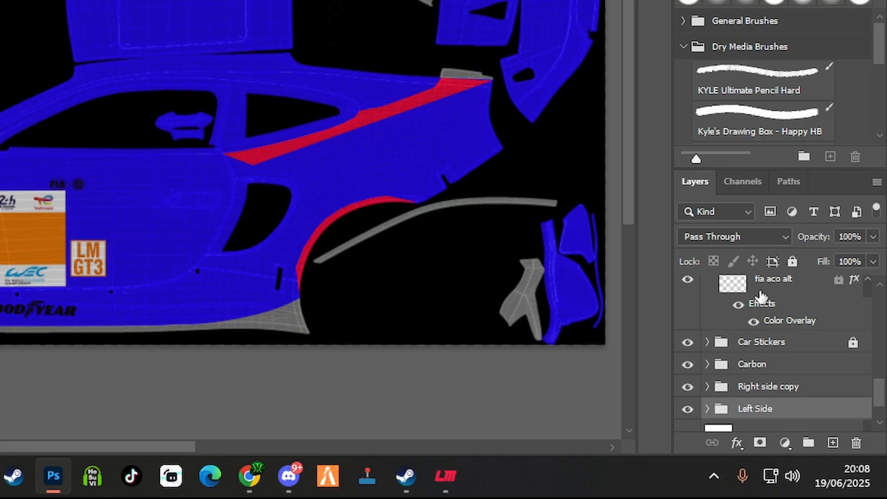
click(776, 394)
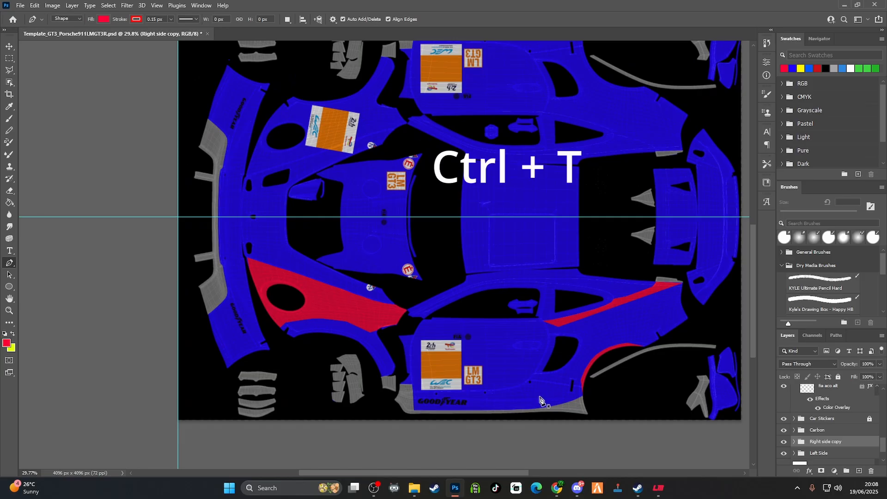
Free-transform the Right side copy group by rotating it 180° and flipping it horizontally to mirror the red shapes
key(ctrl+t)
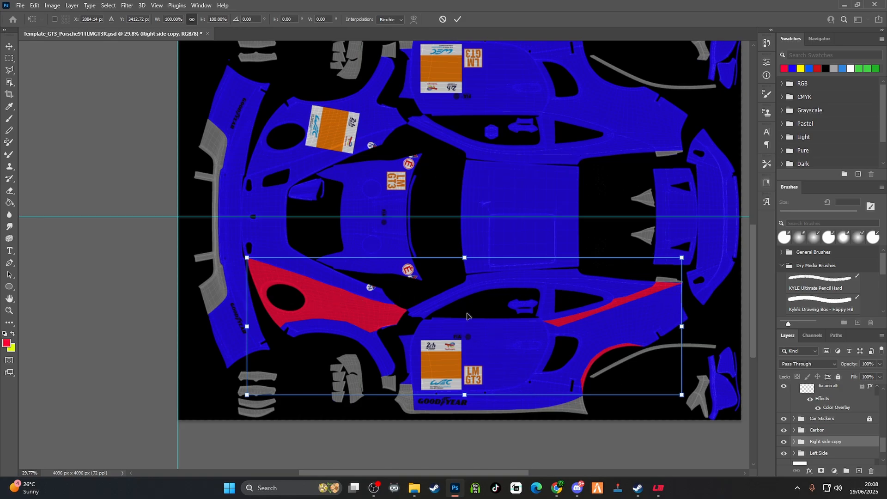
right_click(486, 330)
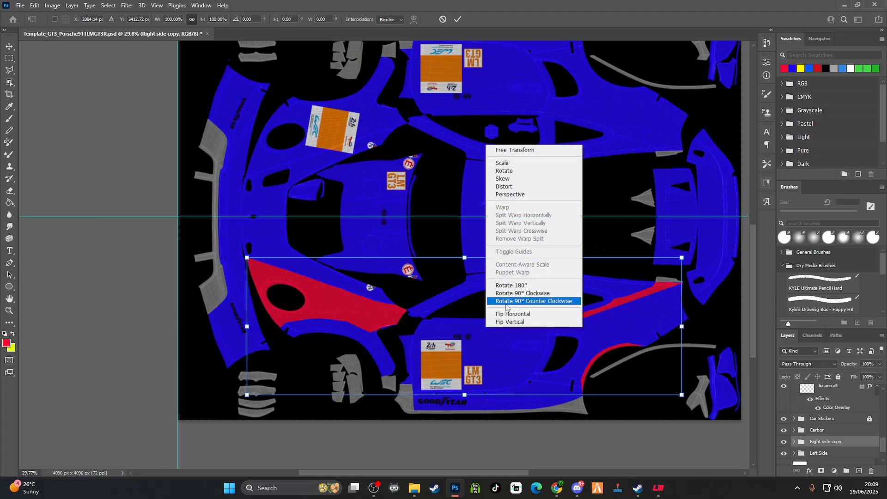
click(522, 287)
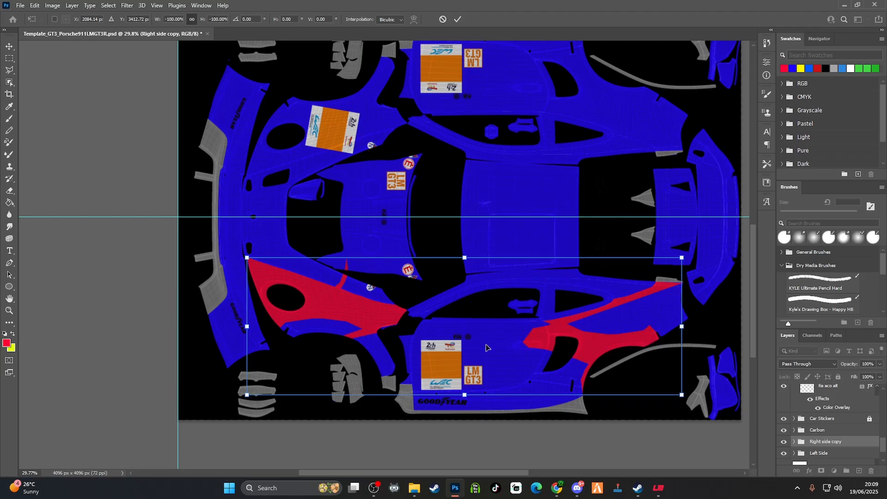
right_click(486, 345)
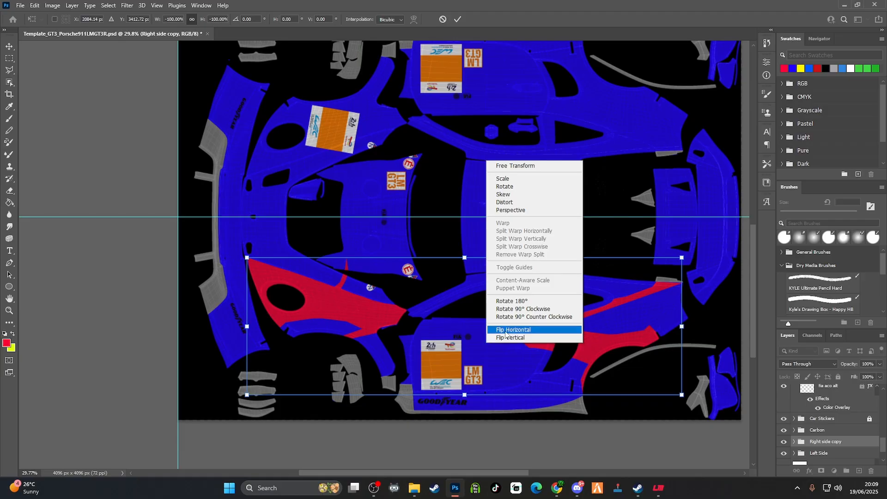
click(504, 330)
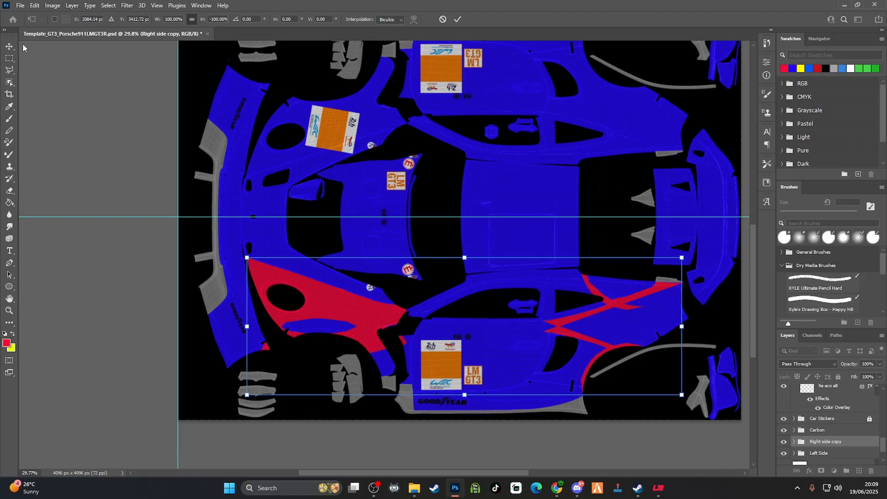
Move the mirrored group straight up past the centre guide until its red shapes match the opposite fender, door and rear panels
click(9, 48)
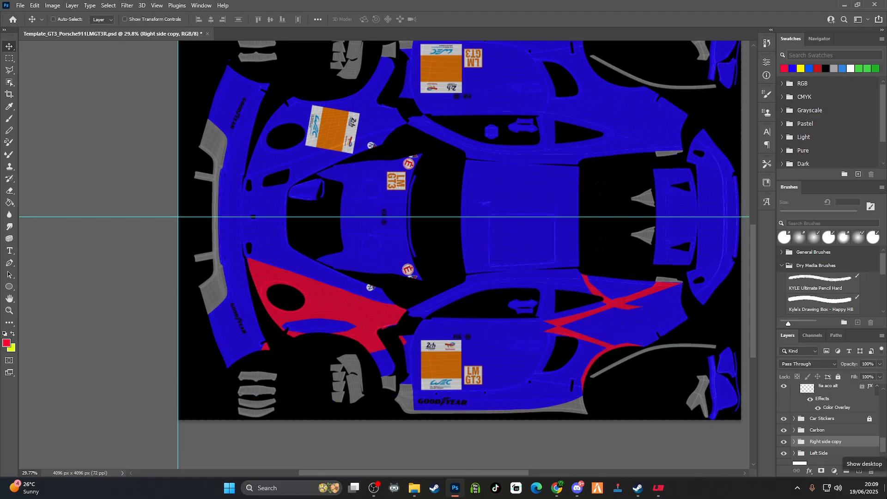
key(shift+Up)
key(shift+Up)
key(shift+Up)
key(shift+Up)
key(shift+Up)
key(shift+Up)
key(shift+Up)
key(shift+Up)
key(shift+Up)
key(shift+Up)
key(shift+Up)
key(shift+Up)
key(shift+Up)
key(shift+Up)
key(shift+Up)
key(shift+Up)
key(shift+Up)
key(shift+Up)
key(shift+Up)
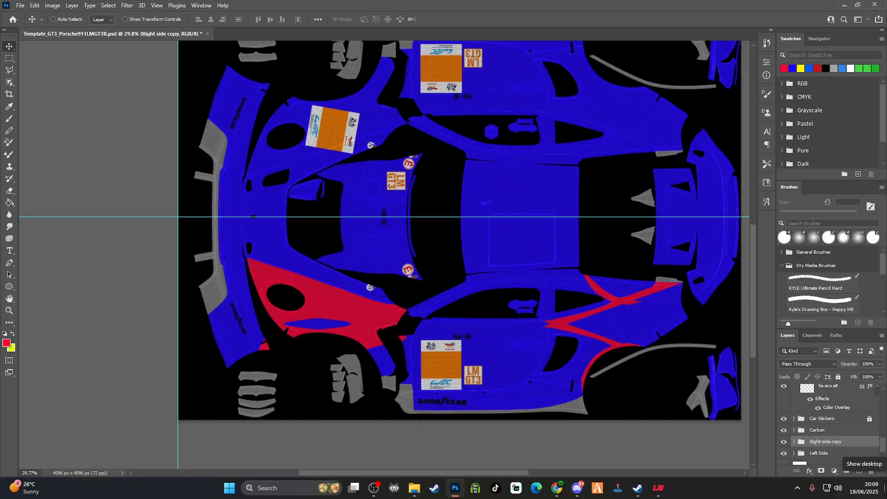
key(shift+Up)
key(shift+Up)
key(shift+Up)
key(shift+Up)
key(shift+Up)
key(shift+Up)
key(shift+Up)
key(shift+Up)
key(shift+Up)
key(shift+Up)
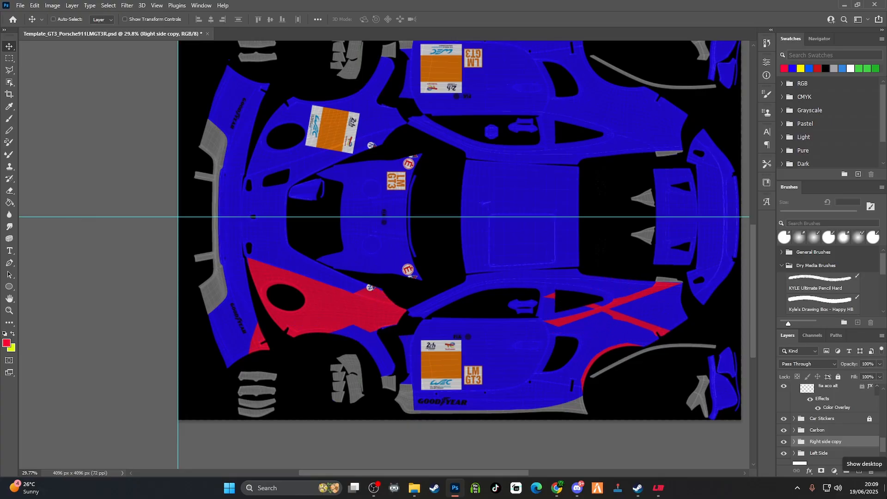
key(shift+Up)
key(shift+Up)
key(shift+Up)
key(shift+Up)
key(shift+Up)
key(shift+Up)
key(shift+Up)
key(shift+Up)
key(shift+Up)
key(shift+Up)
key(shift+Up)
key(shift+Up)
key(shift+Up)
key(shift+Up)
key(shift+Up)
key(shift+Up)
key(shift+Up)
key(shift+Up)
key(shift+Up)
key(shift+Up)
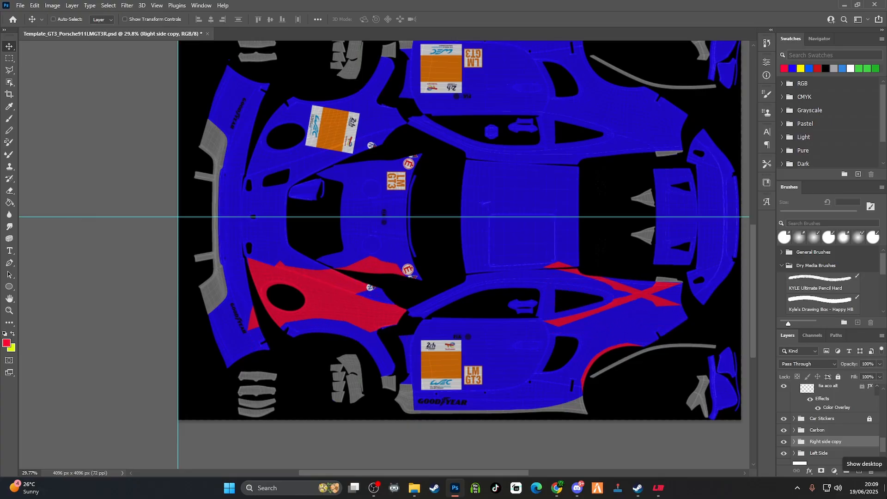
key(shift+Up)
key(shift+Up)
key(shift+Up)
key(shift+Up)
key(shift+Up)
key(shift+Up)
key(shift+Up)
key(shift+Up)
key(shift+Up)
key(shift+Up)
key(shift+Up)
key(shift+Up)
key(shift+Up)
key(shift+Up)
key(shift+Up)
key(shift+Up)
key(shift+Up)
key(shift+Up)
key(shift+Up)
key(shift+Up)
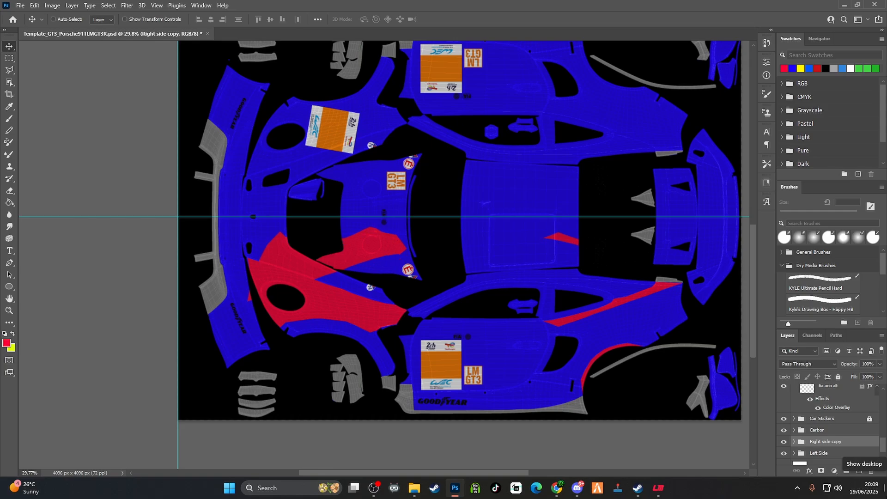
key(shift+Up)
key(shift+Up)
key(shift+Up)
key(shift+Up)
key(shift+Up)
key(shift+Up)
key(shift+Up)
key(shift+Up)
key(shift+Up)
key(shift+Up)
key(shift+Up)
key(shift+Up)
key(shift+Up)
key(shift+Up)
key(shift+Up)
key(shift+Up)
key(shift+Up)
key(shift+Up)
key(shift+Up)
key(shift+Up)
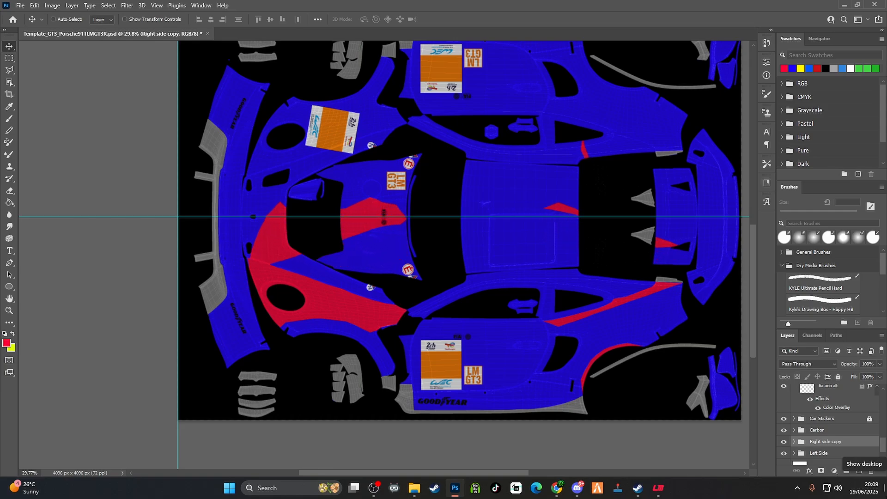
key(shift+Up)
key(shift+Up)
key(shift+Up)
key(shift+Up)
key(shift+Up)
key(shift+Up)
key(shift+Up)
key(shift+Up)
key(shift+Up)
key(shift+Up)
key(shift+Up)
key(shift+Up)
key(shift+Up)
key(shift+Up)
key(shift+Up)
key(shift+Up)
key(shift+Up)
key(shift+Up)
key(shift+Up)
key(shift+Up)
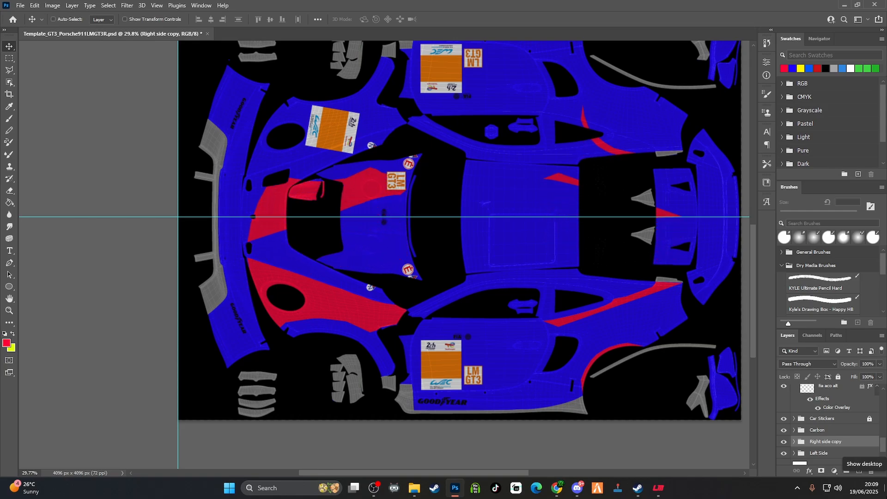
key(shift+Up)
key(shift+Up)
key(shift+Up)
key(shift+Up)
key(shift+Up)
key(shift+Up)
key(shift+Up)
key(shift+Up)
key(shift+Up)
key(shift+Up)
key(shift+Up)
key(shift+Up)
key(shift+Up)
key(shift+Up)
key(shift+Up)
key(shift+Up)
key(shift+Up)
key(shift+Up)
key(shift+Up)
key(shift+Up)
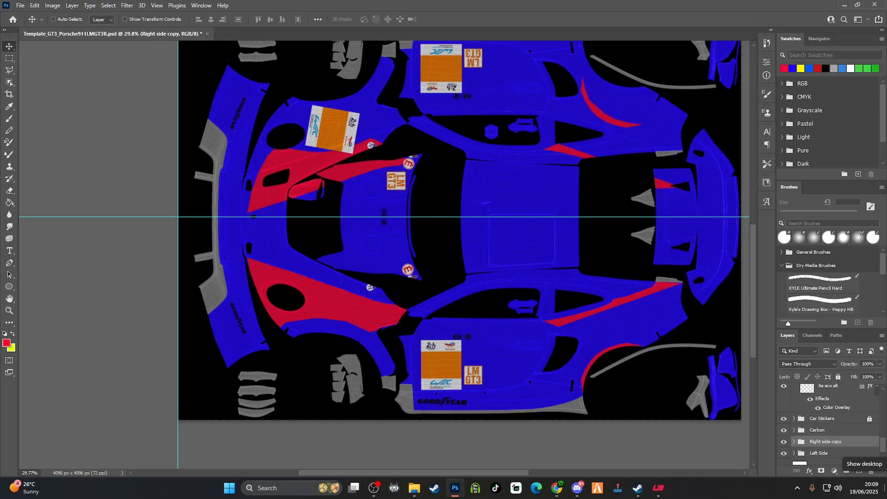
key(shift+Up)
key(shift+Up)
key(shift+Up)
key(shift+Up)
key(shift+Up)
key(shift+Up)
key(shift+Up)
key(shift+Up)
key(shift+Up)
key(shift+Up)
key(shift+Up)
key(shift+Up)
key(shift+Up)
key(shift+Up)
key(shift+Up)
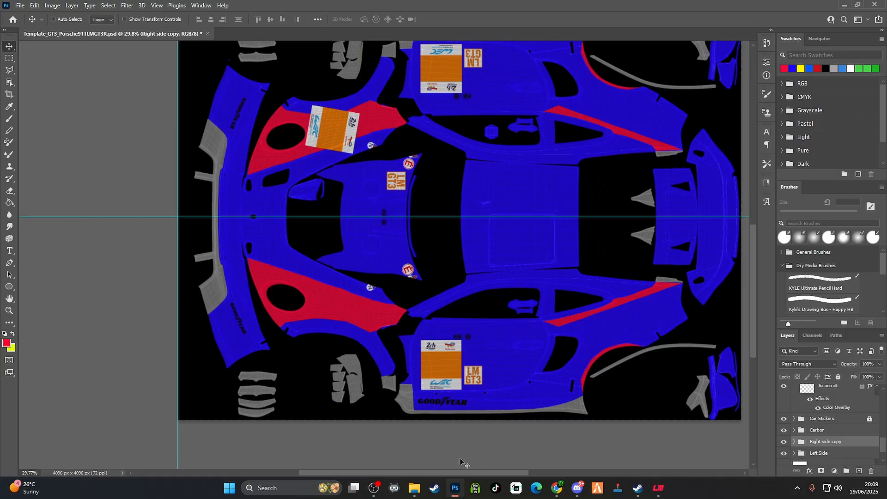
Examine the alignment of the mirrored red shapes on the door, rear quarter and wheel arch against the whole template
scroll(550, 407, up, 3)
scroll(557, 389, down, 2)
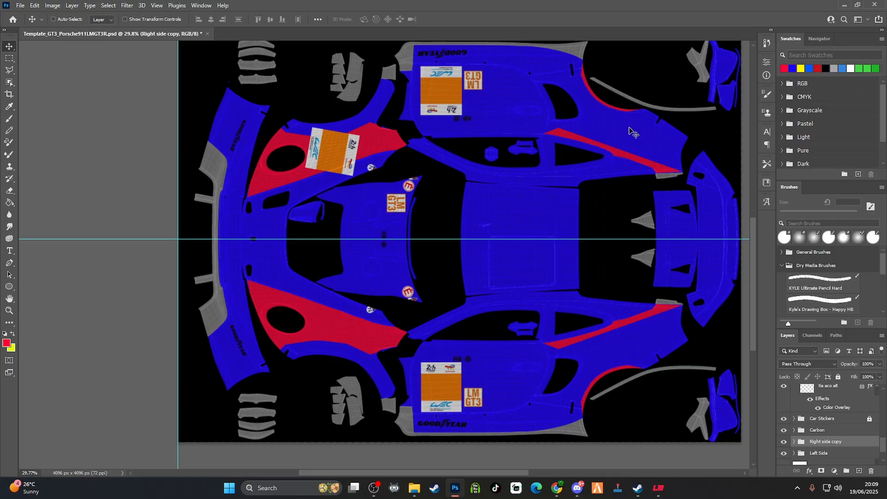
scroll(586, 192, up, 5)
scroll(638, 192, up, 4)
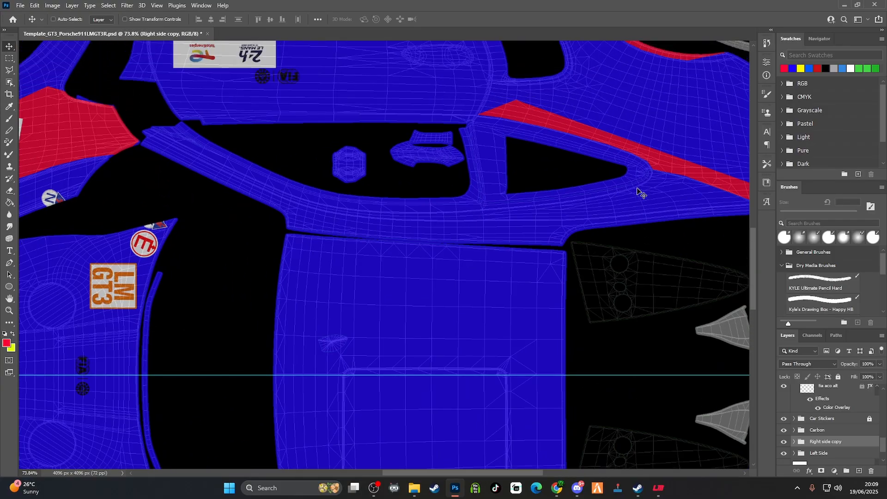
scroll(637, 192, up, 3)
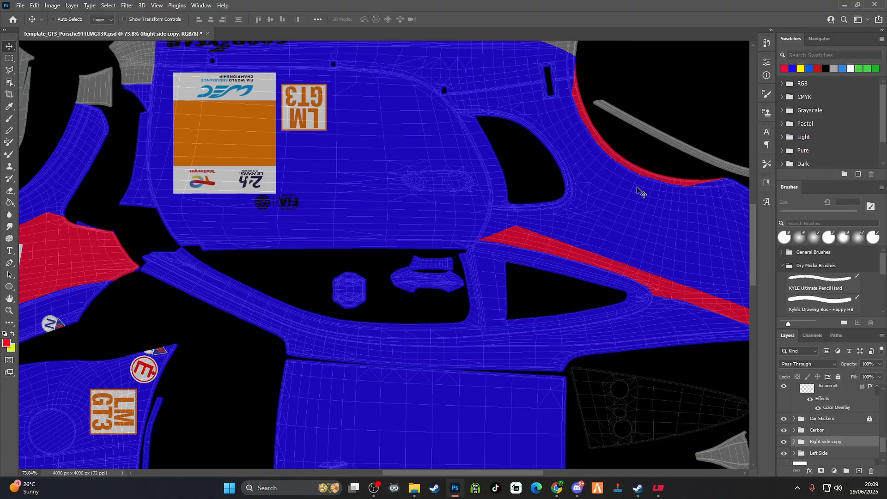
scroll(637, 191, down, 6)
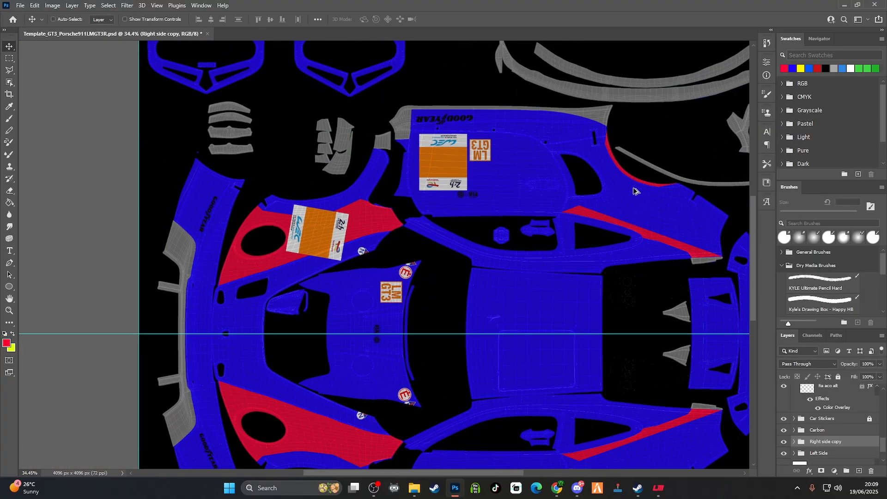
scroll(633, 300, down, 1)
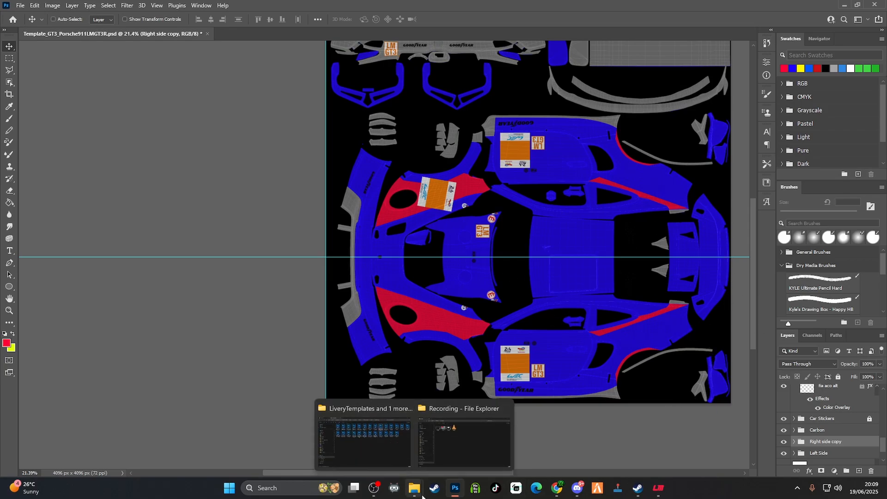
Switch to Chrome and search Google Images for "sponsors.png"
mouse_move(565, 494)
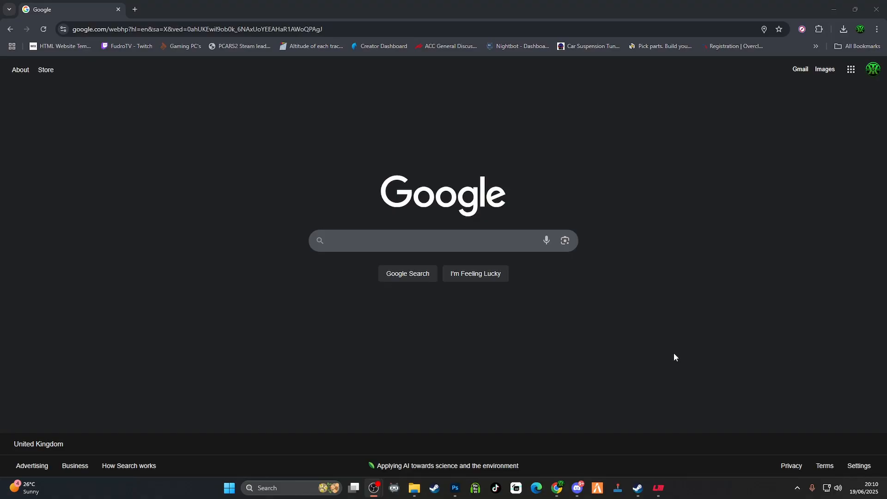
click(509, 242)
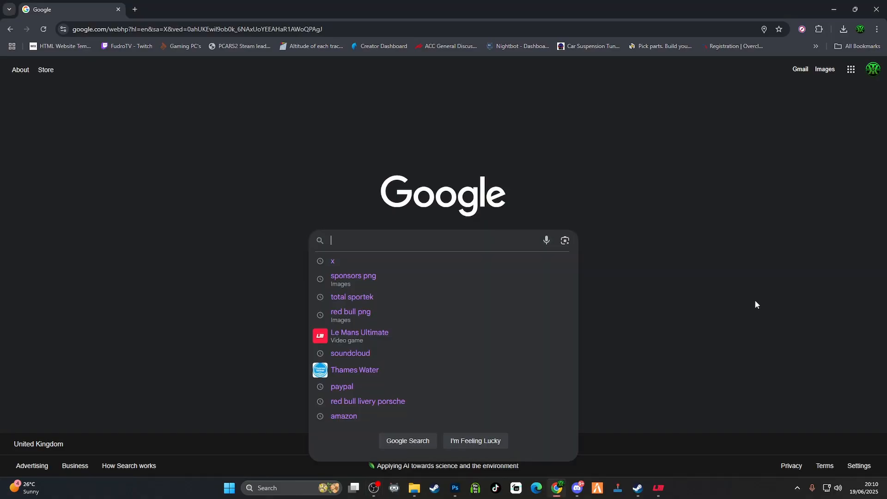
text(sponso)
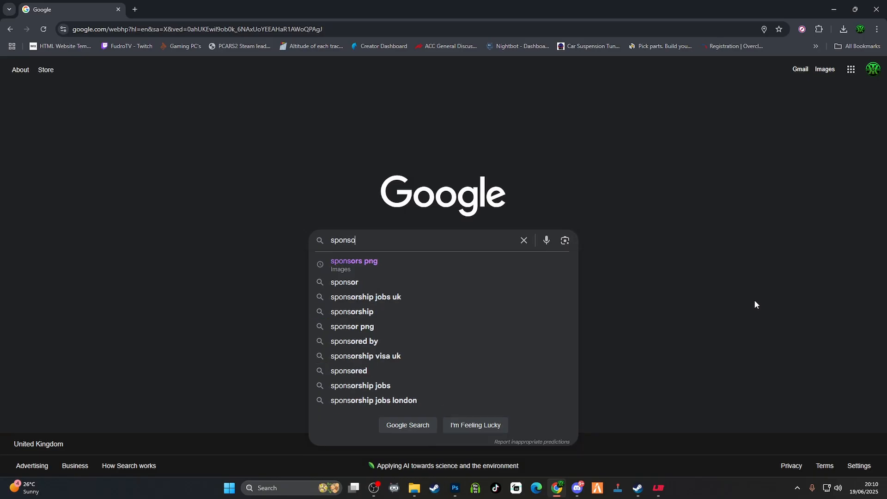
text(rs)
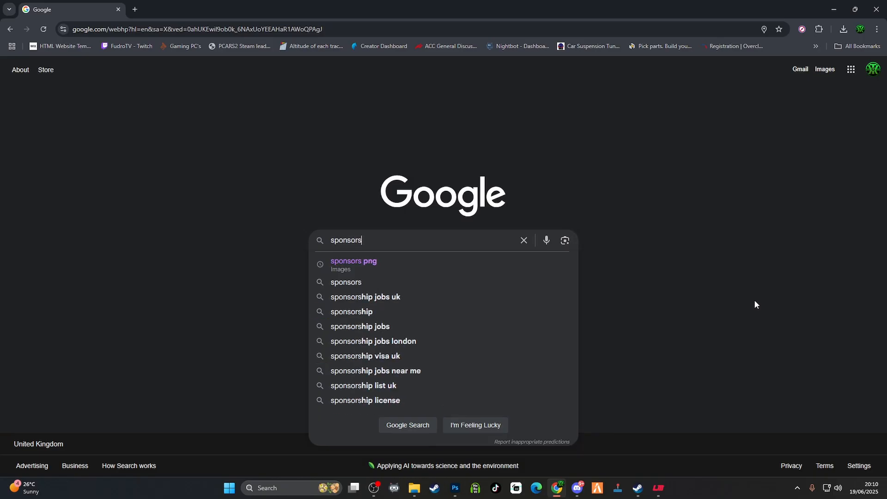
text( png)
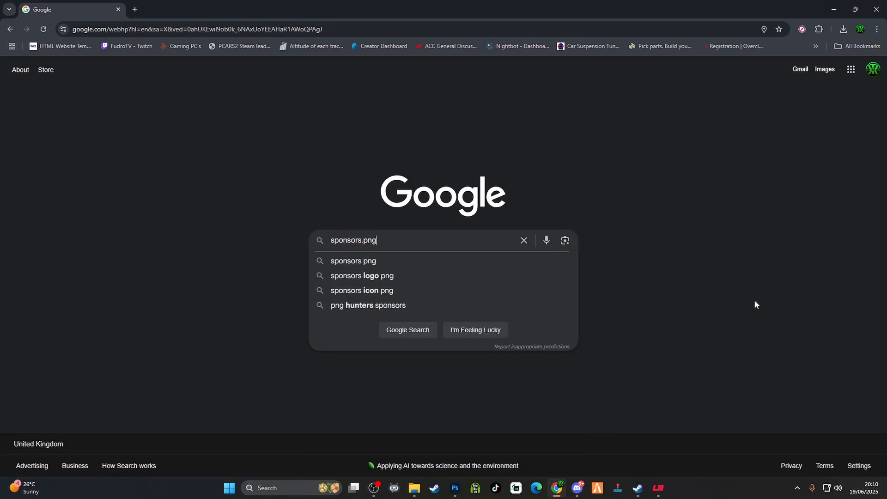
key(Return)
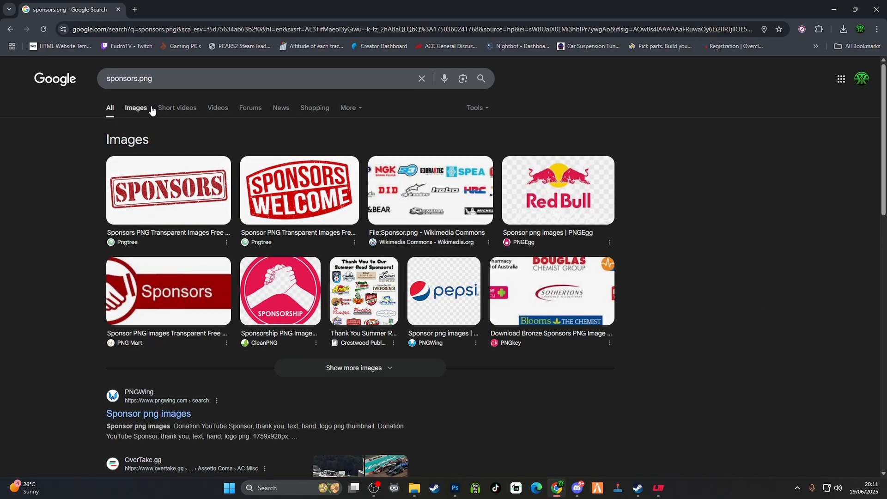
click(135, 108)
Find the MasterCard logo among the image results, save it as PNG file Mcold in the Desktop Ferrari folder, and return to Photoshop
scroll(536, 257, down, 1)
scroll(536, 257, down, 1)
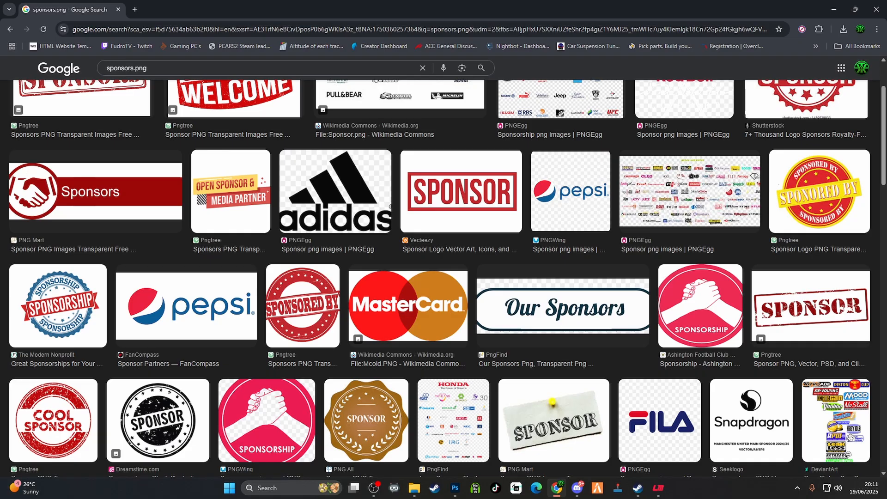
scroll(636, 351, down, 5)
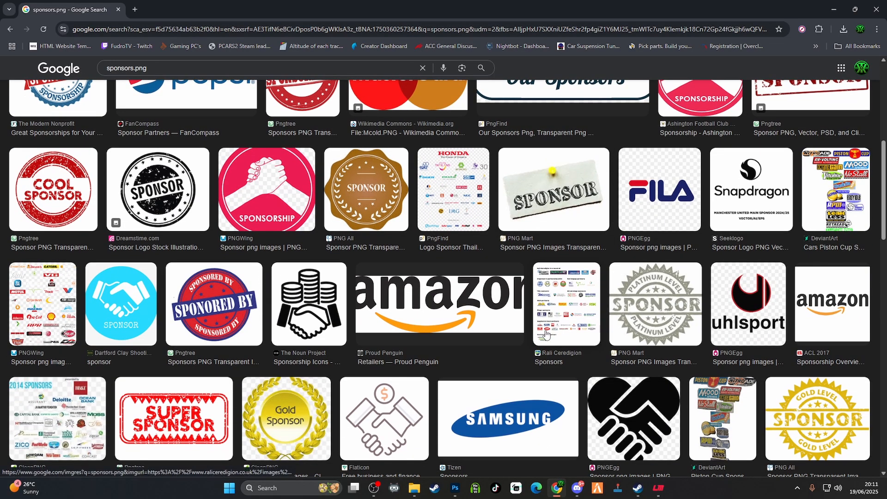
scroll(546, 319, down, 4)
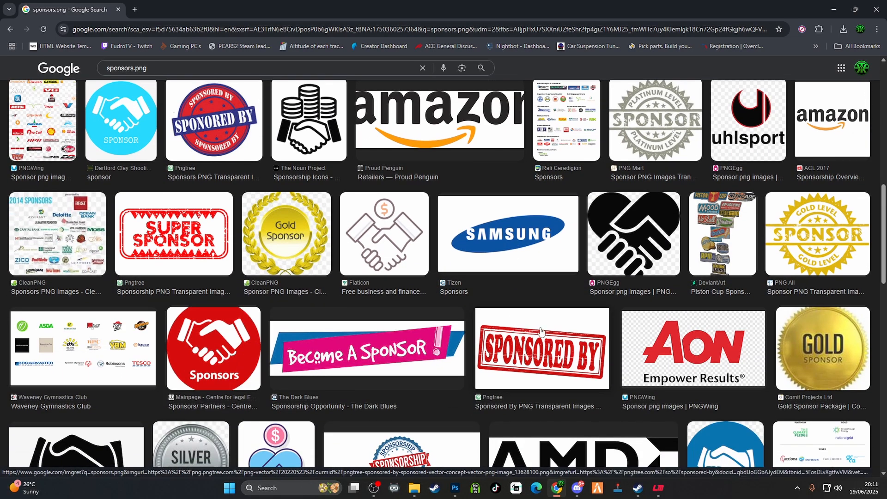
scroll(543, 305, down, 4)
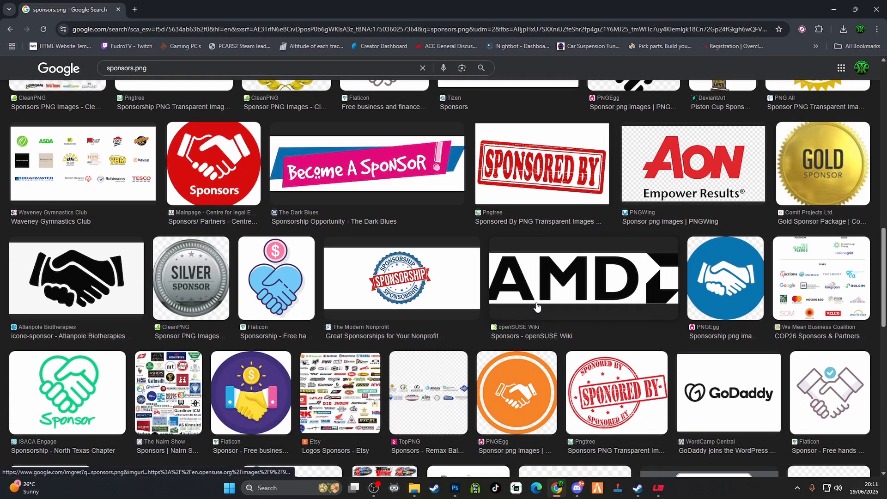
scroll(535, 305, up, 14)
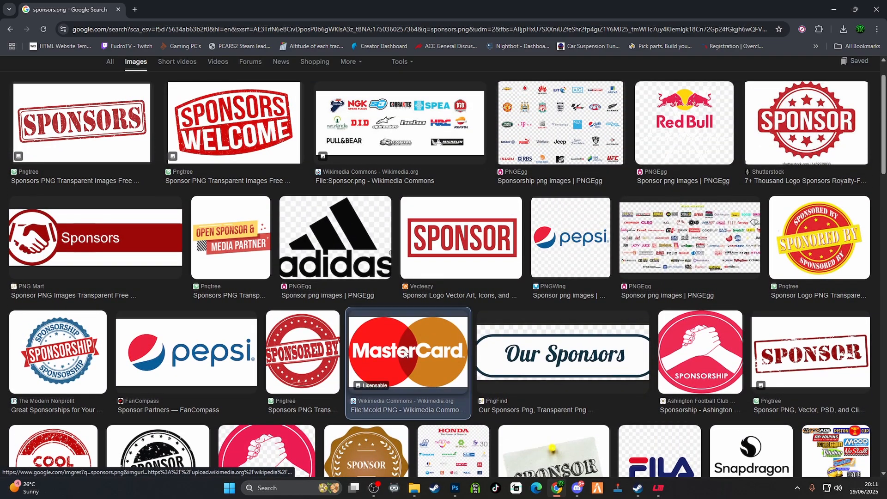
click(405, 354)
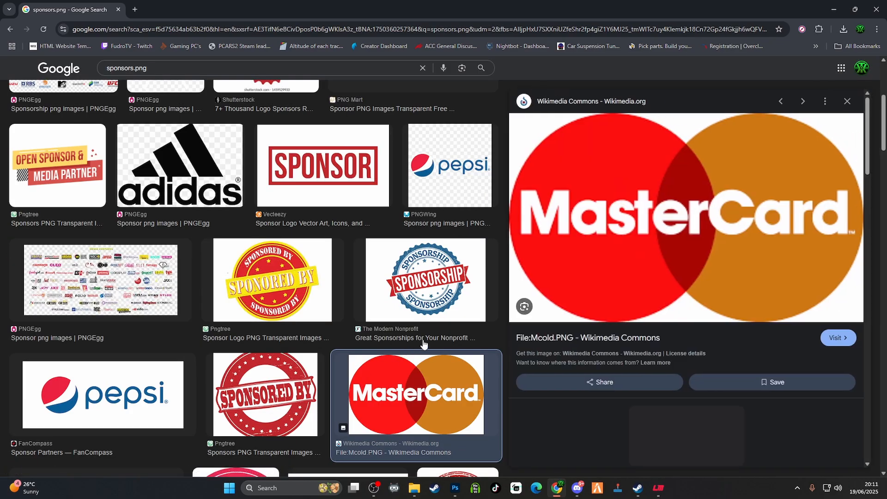
right_click(668, 236)
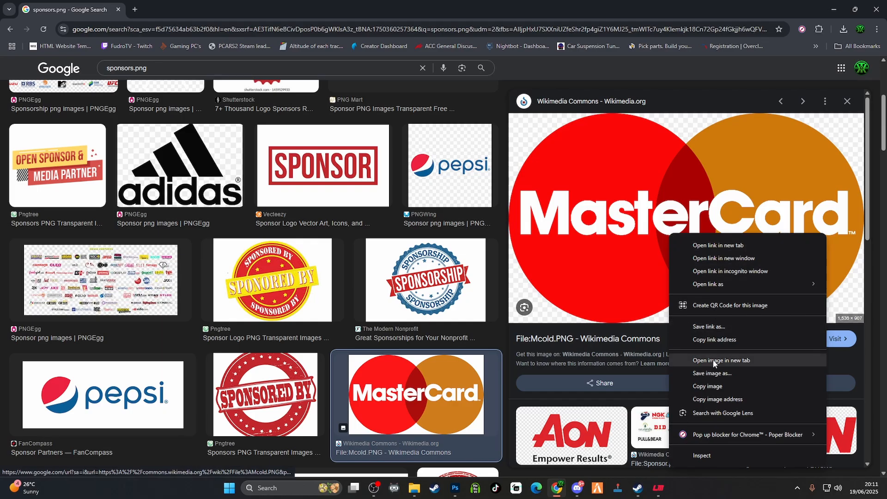
click(717, 373)
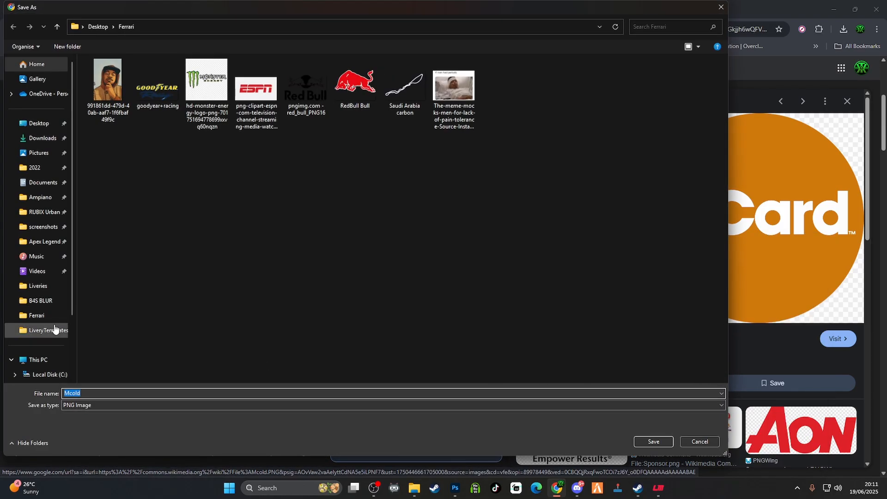
click(648, 441)
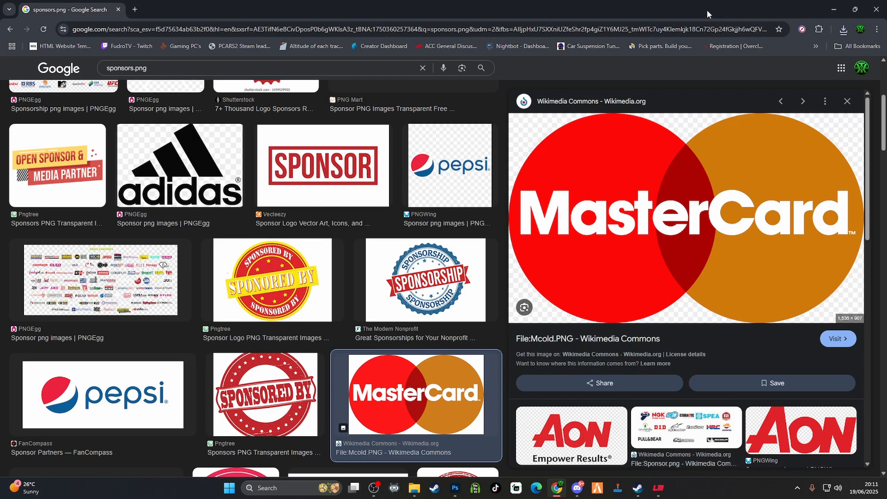
click(833, 9)
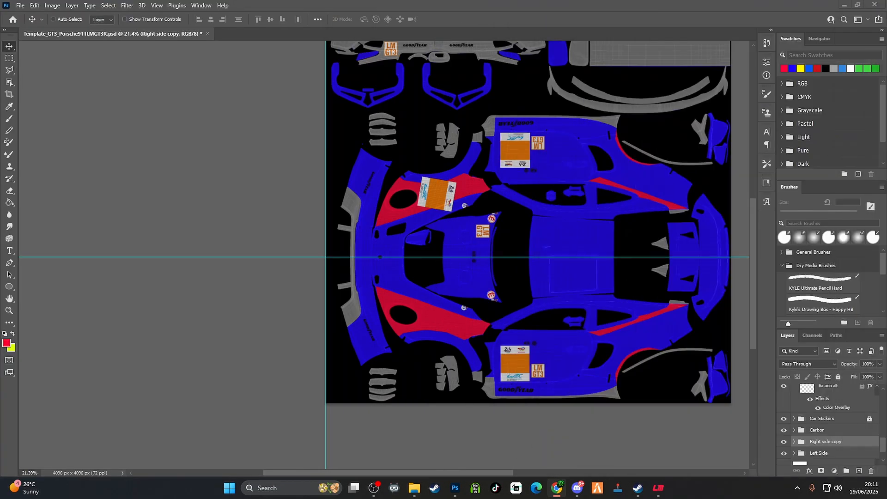
Place the Mcold MasterCard logo on the lower door, scaled to 29.50% and rotated -3.59° beside the number plate
drag(886, 236, 530, 337)
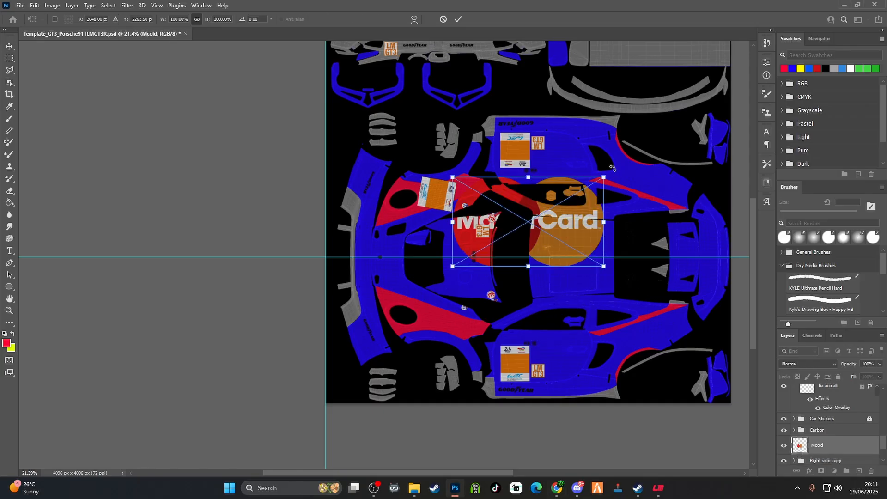
drag(562, 212, 606, 245)
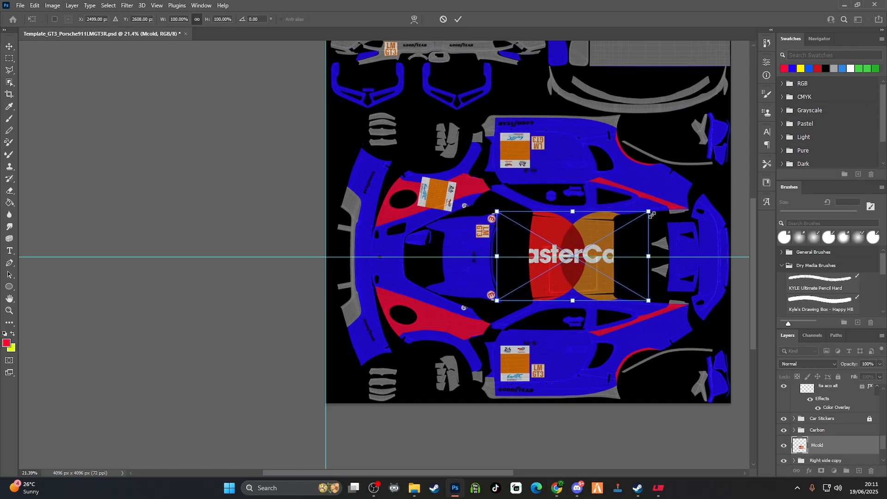
drag(648, 211, 582, 250)
drag(539, 267, 572, 248)
drag(616, 231, 590, 339)
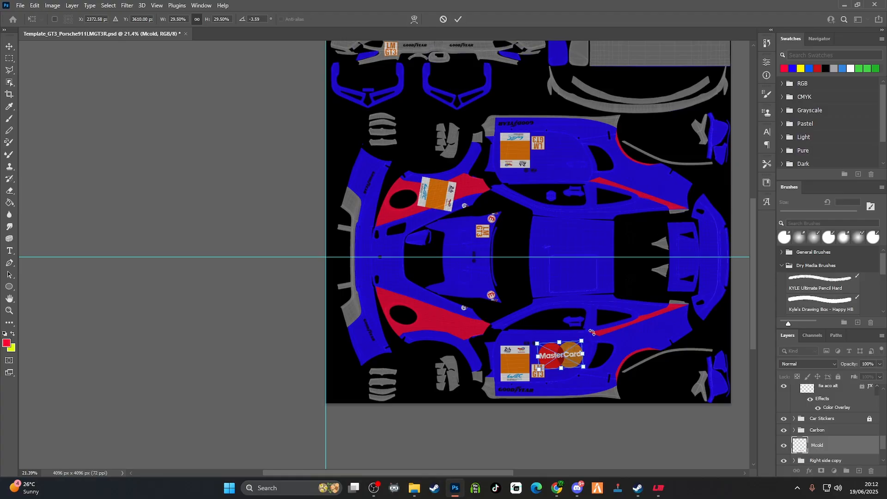
click(457, 19)
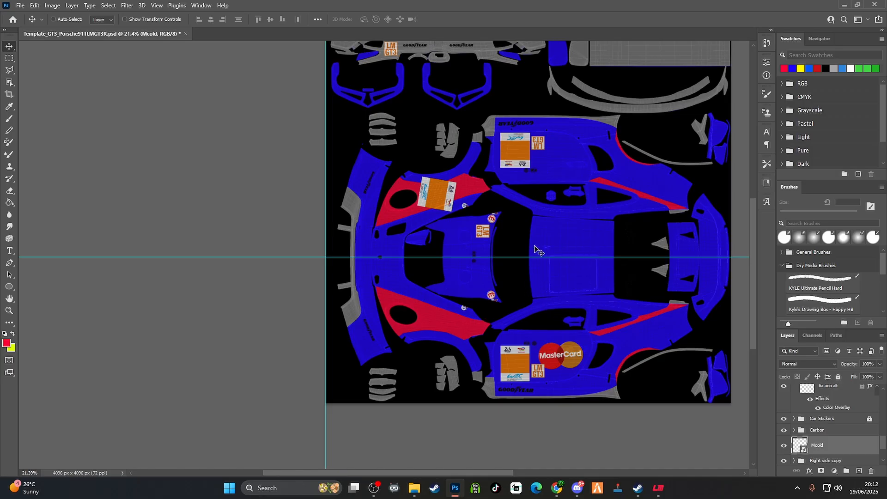
Find the Region group near the top of the layer stack and toggle its visibility
scroll(813, 437, up, 10)
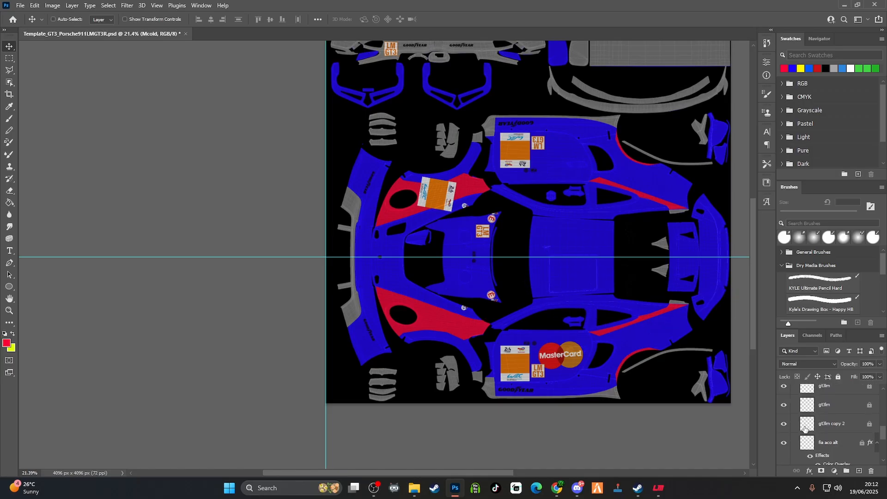
scroll(802, 425, up, 2)
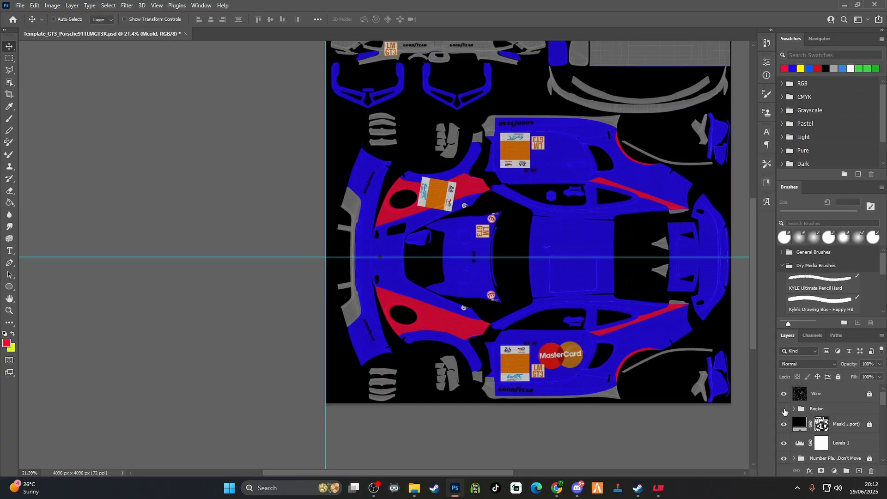
click(784, 408)
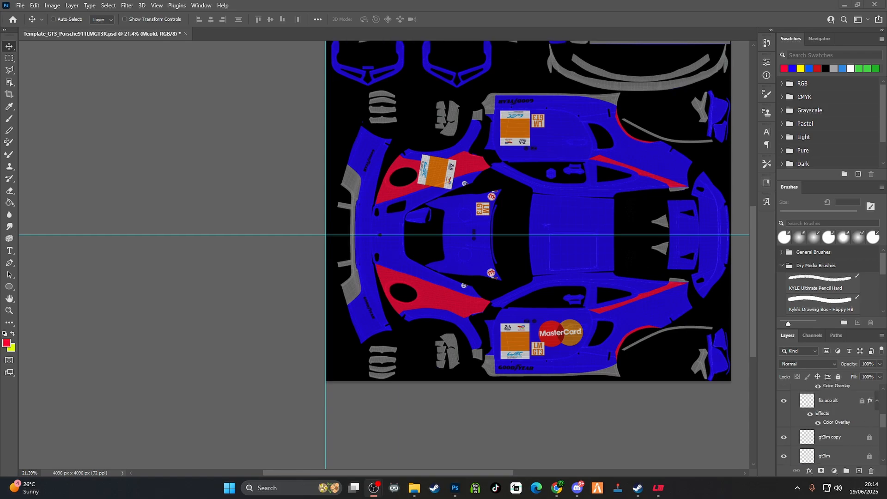
Rotate the Red Bull logo 90°, scale it to fit the roof and centre it on the horizontal guide
right_click(573, 230)
click(614, 309)
drag(615, 164, 580, 223)
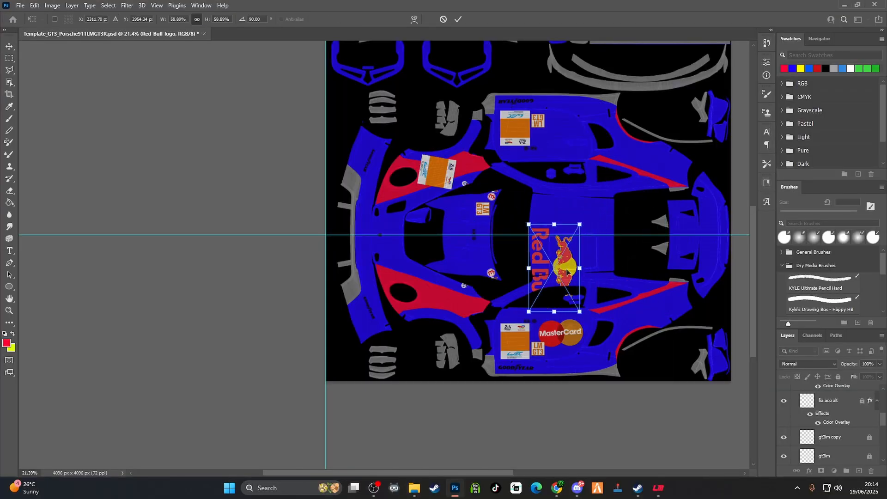
drag(565, 266, 567, 233)
drag(583, 190, 579, 197)
Move the TNT logo onto the car's nose, centred on the horizontal guide, and rotate it 90°
drag(561, 225, 386, 235)
click(458, 19)
right_click(385, 236)
click(427, 314)
click(457, 19)
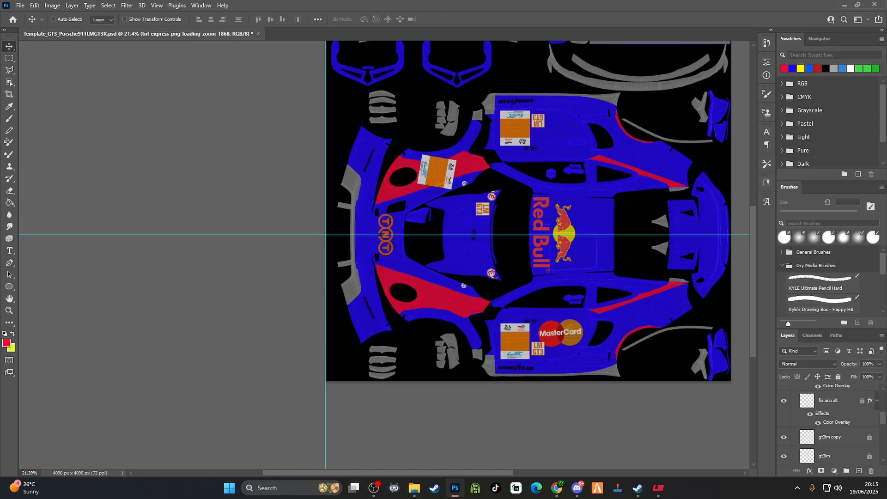
Place the Patreon logo small on the lower rear quarter panel, angled to follow the red stripe
drag(624, 225, 619, 224)
drag(538, 210, 654, 311)
drag(668, 317, 668, 309)
click(457, 19)
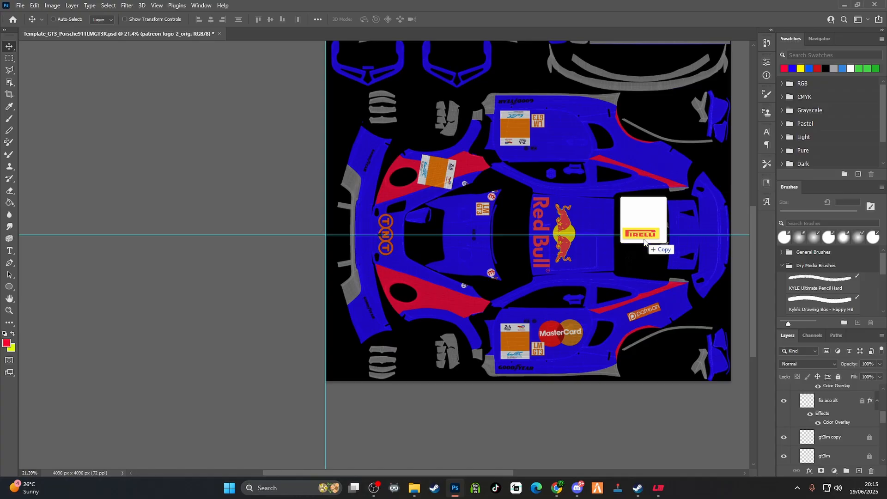
Place the Pirelli logo on the rear bumper panel, centred on the horizontal guide and rotated 90°
drag(644, 240, 642, 239)
drag(531, 211, 707, 232)
right_click(711, 236)
click(742, 321)
click(457, 19)
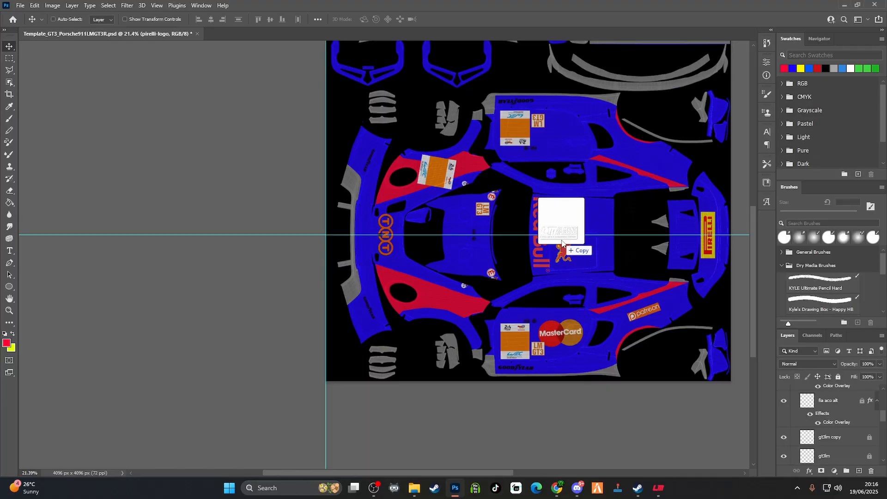
Rotate the white Le Mans Ultimate logo 90° and place it on the roof behind the Red Bull logo
right_click(597, 230)
click(619, 316)
key(Return)
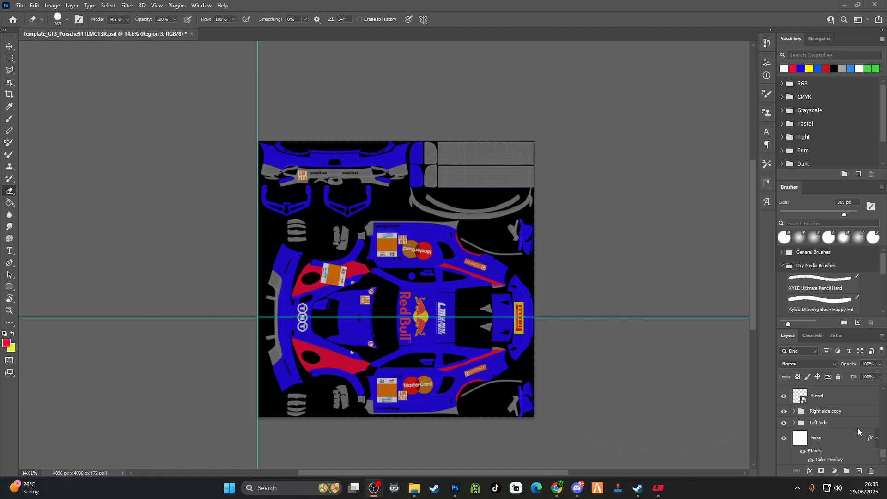
Compare the TNT logo with its white Color Overlay off and on, inspect the overlay settings and discard the changes
scroll(878, 445, up, 5)
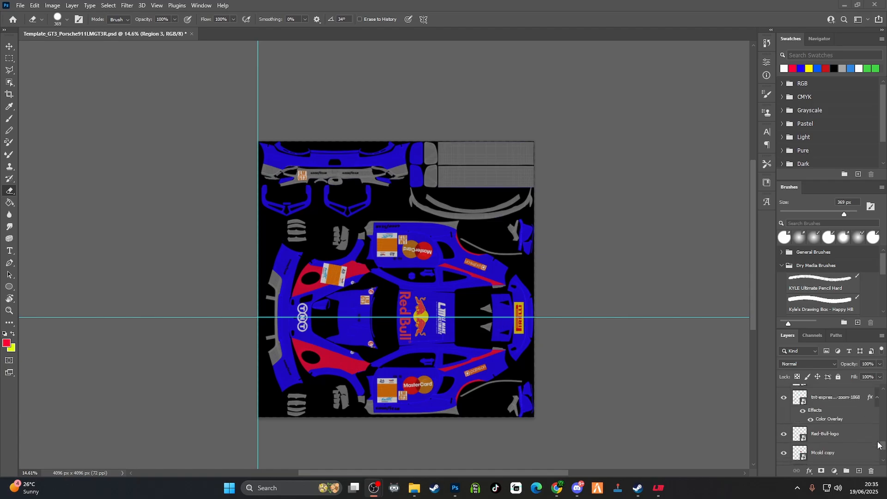
click(830, 398)
click(831, 401)
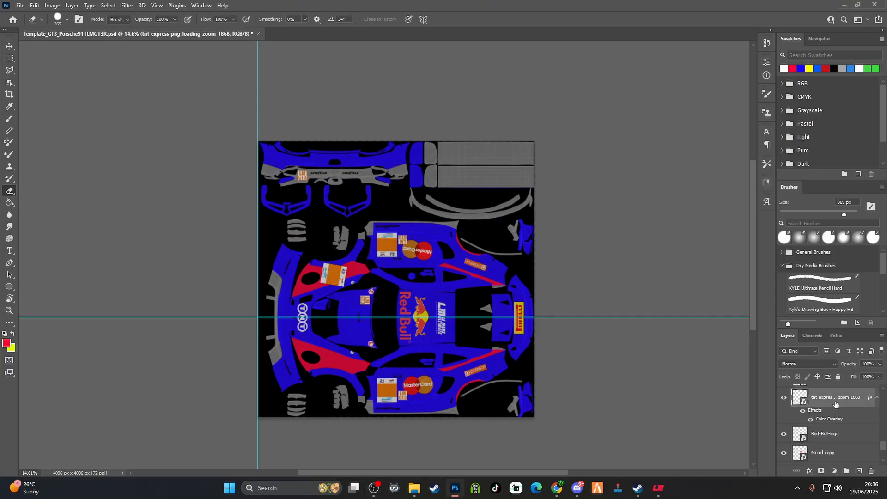
double_click(835, 405)
click(835, 405)
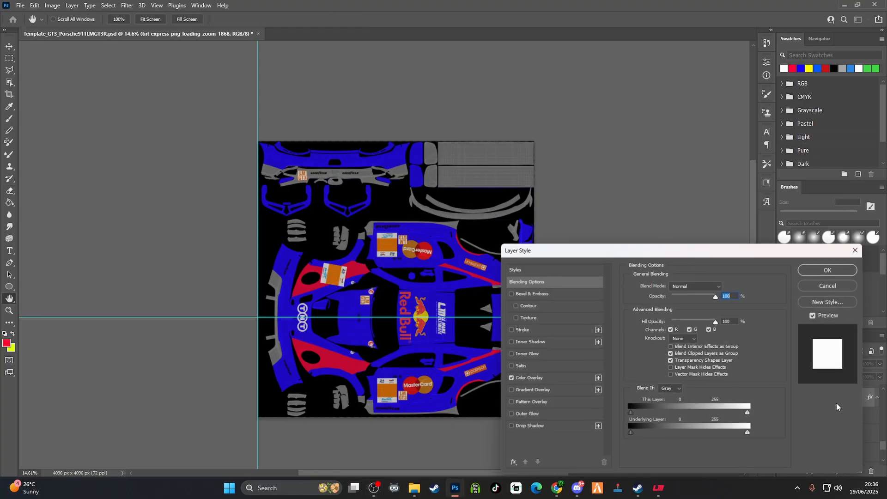
double_click(836, 402)
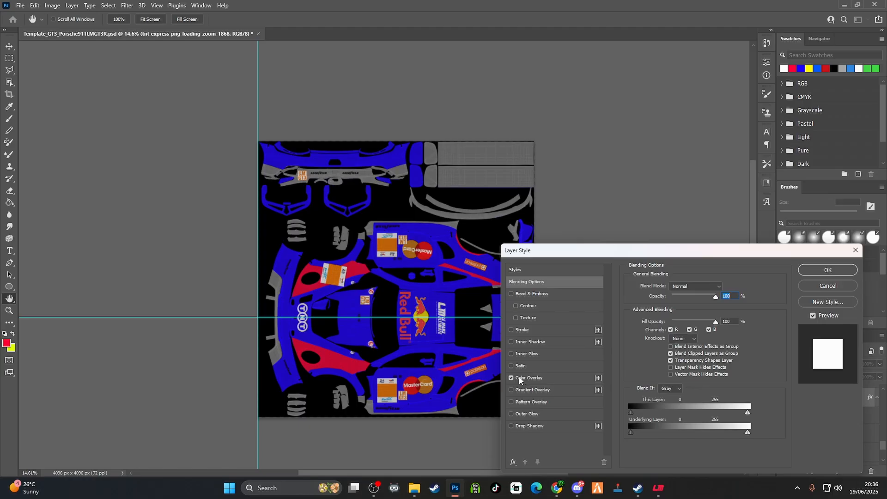
click(511, 377)
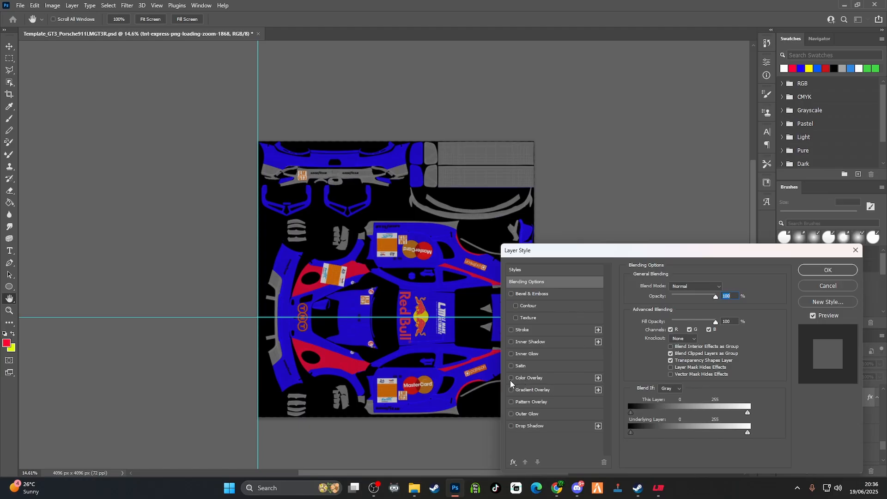
click(511, 378)
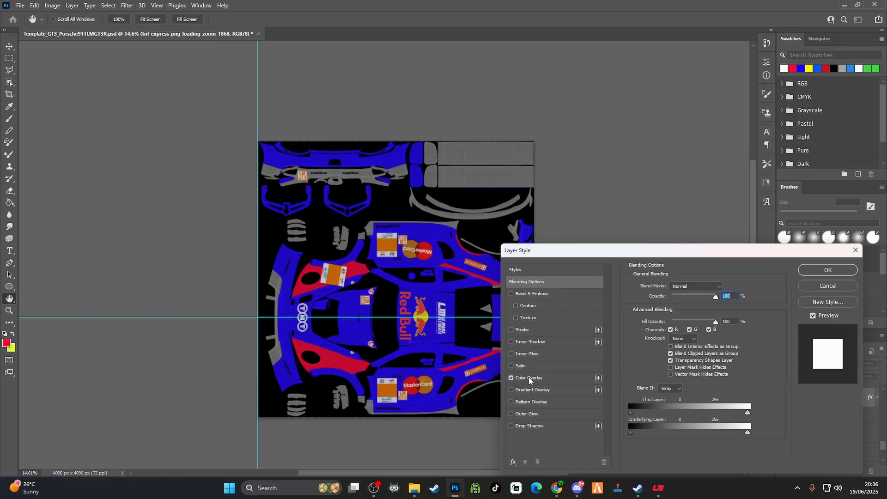
click(531, 378)
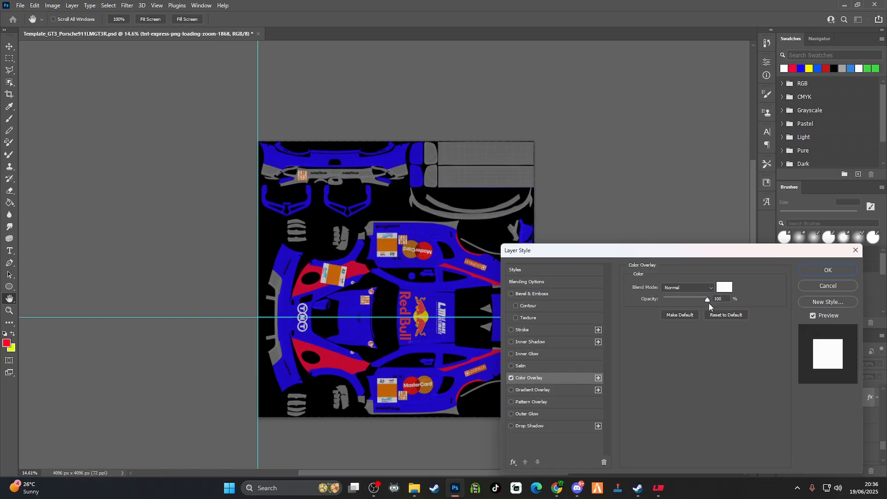
click(827, 286)
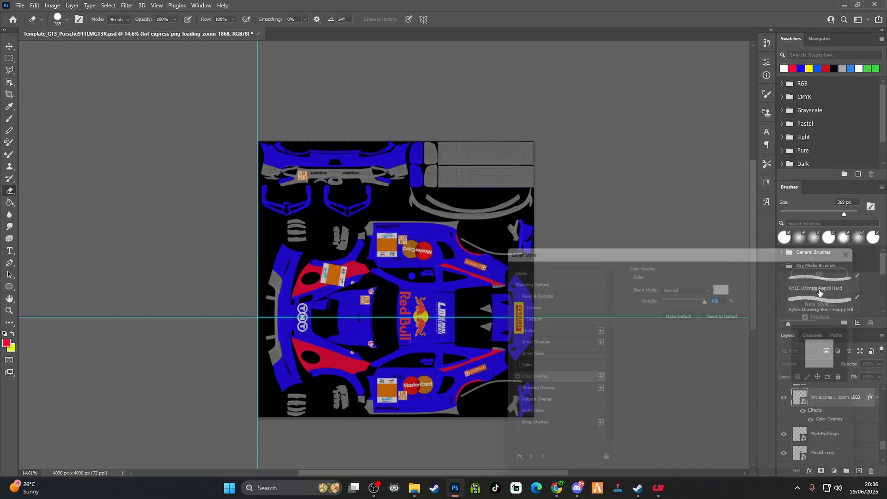
Try Free Transform and the Move tool on the TNT logo on the car's nose
key(e)
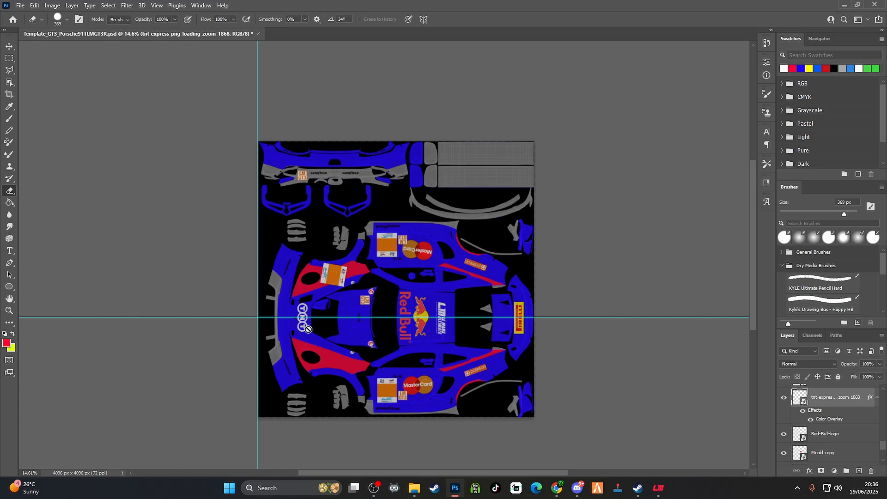
click(10, 48)
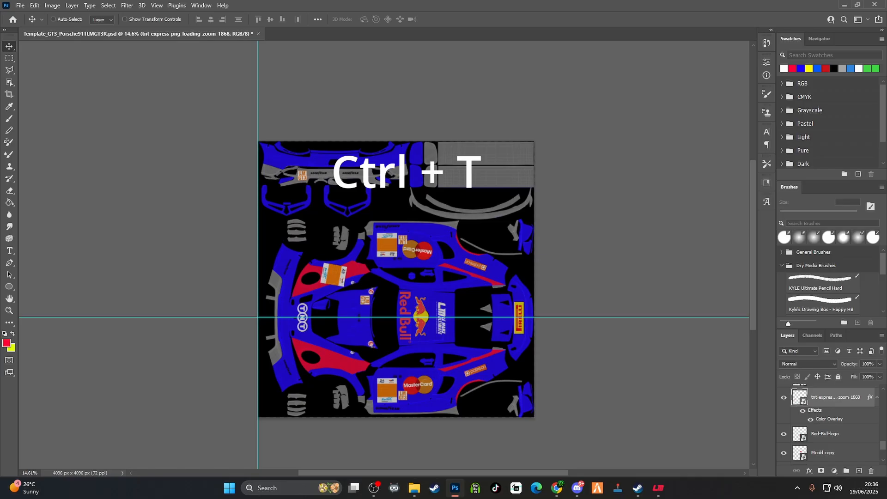
key(ctrl+t)
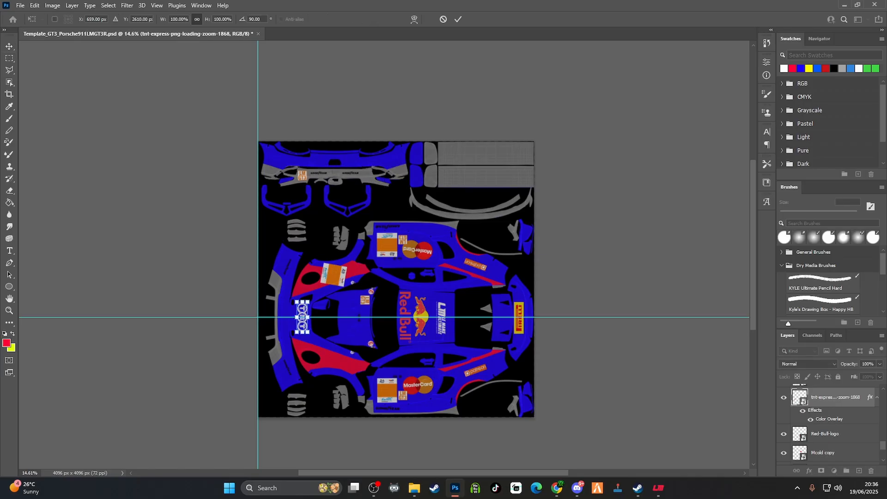
click(8, 49)
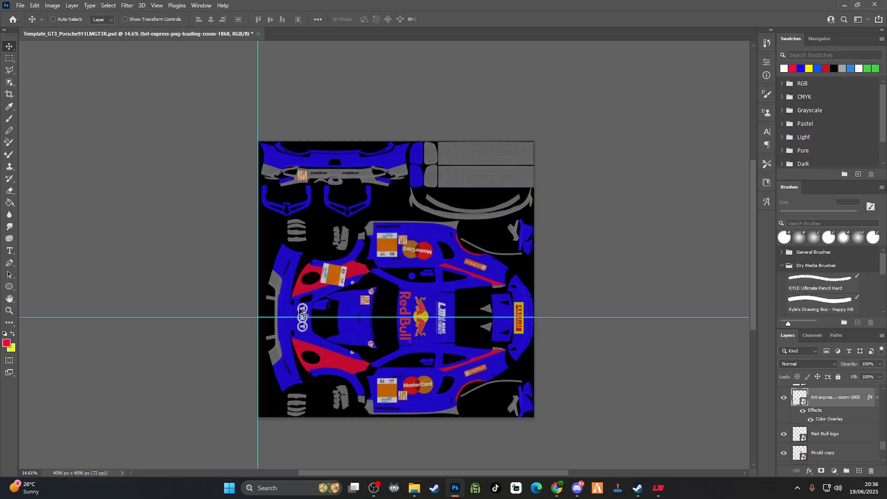
mouse_move(303, 311)
mouse_down()
mouse_move(319, 306)
mouse_move(344, 320)
mouse_move(337, 317)
mouse_move(365, 308)
mouse_move(302, 314)
mouse_up()
drag(302, 312, 302, 313)
Examine the Region group's visibility and its Region 0 to Region 4 mask layers, leaving the group hidden
drag(884, 450, 886, 399)
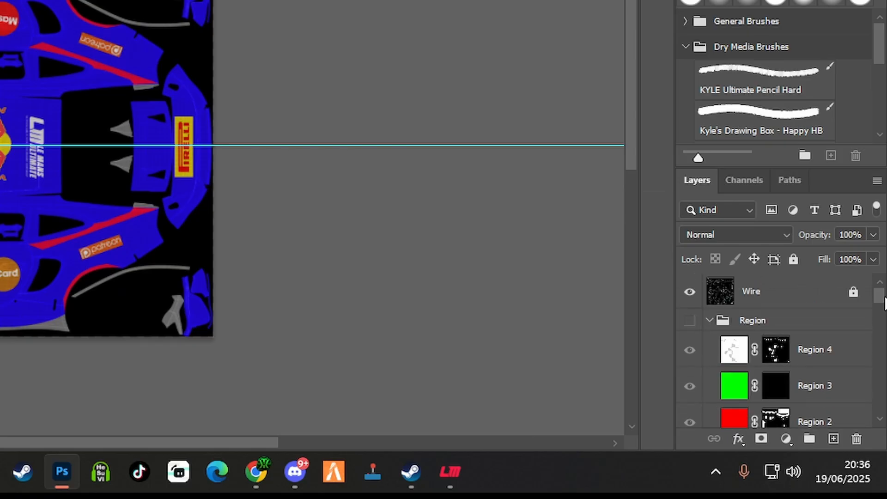
click(790, 326)
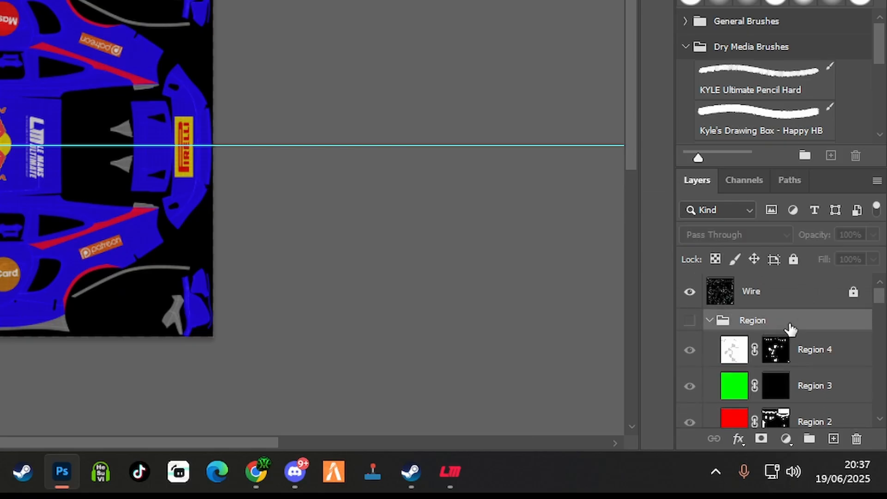
click(690, 323)
scroll(716, 350, down, 3)
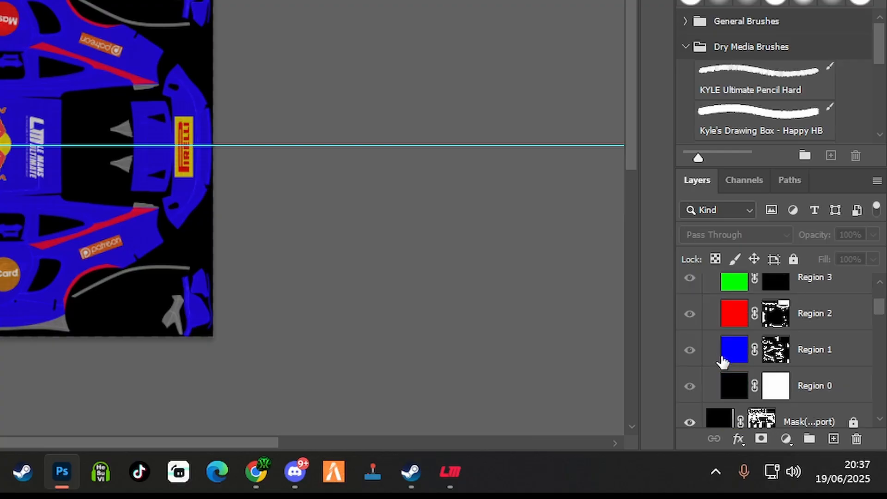
scroll(707, 288, up, 1)
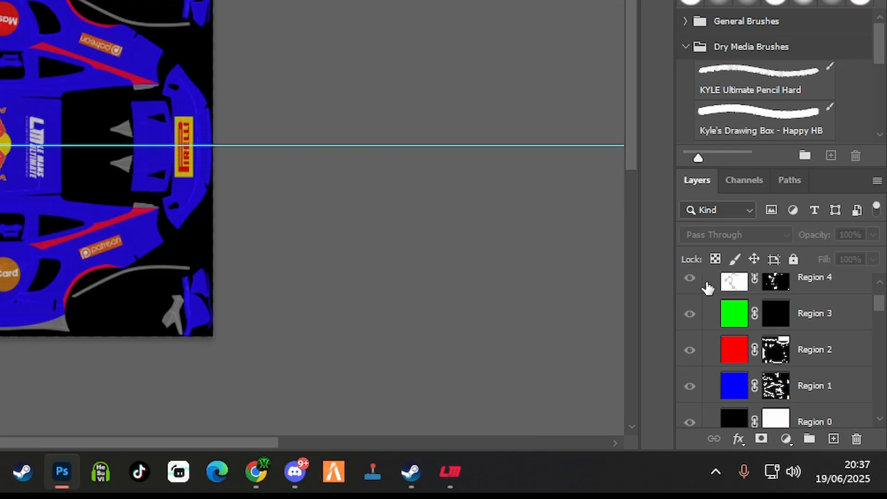
scroll(707, 287, up, 1)
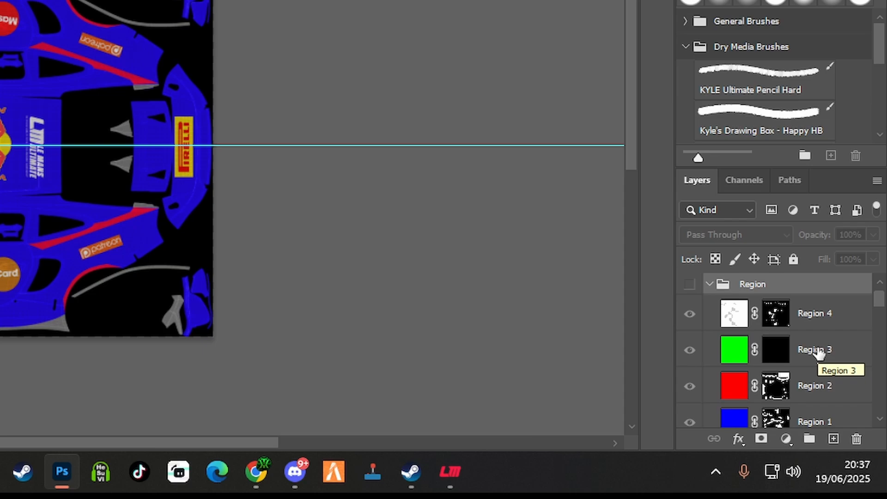
scroll(808, 372, down, 1)
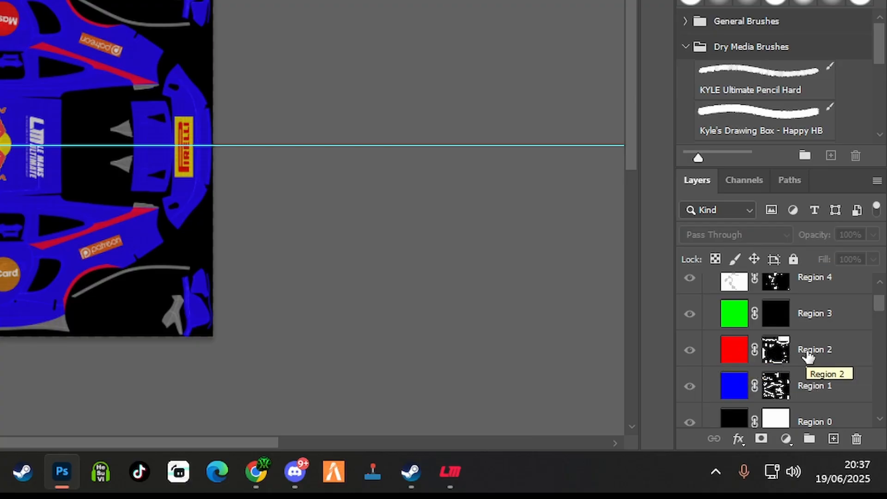
Find the Carbon group below Car Stickers and toggle its visibility to check which body parts it covers, leaving it shown
scroll(809, 358, down, 6)
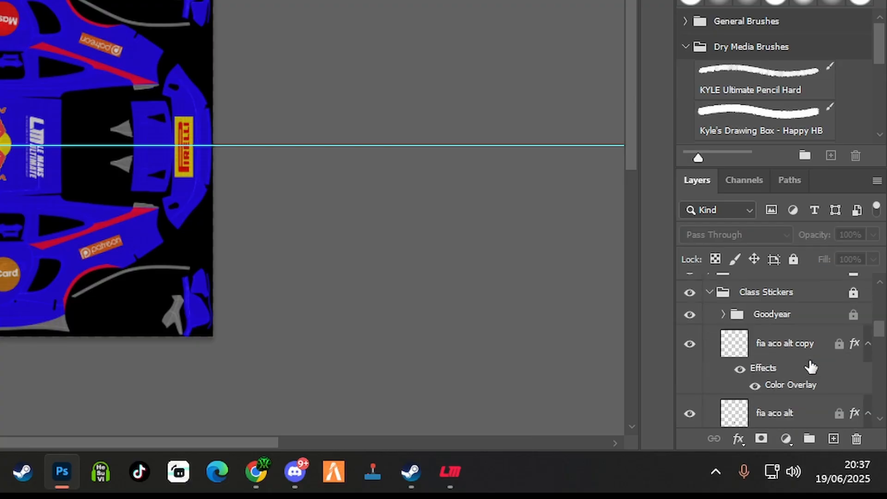
scroll(811, 367, up, 2)
scroll(811, 368, down, 10)
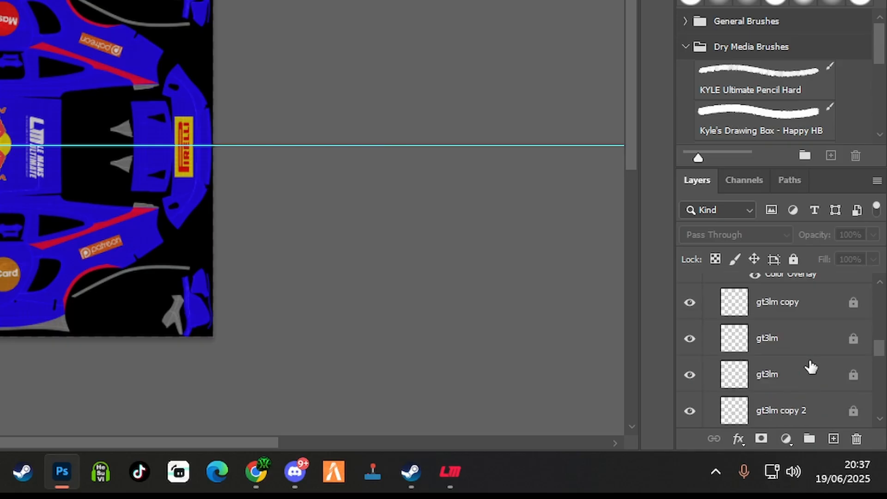
scroll(811, 367, down, 1)
scroll(810, 367, up, 1)
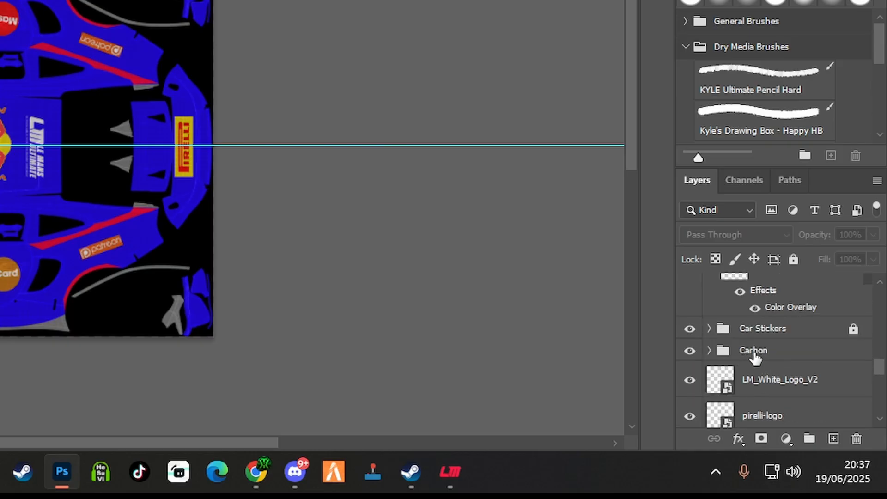
click(756, 355)
click(689, 353)
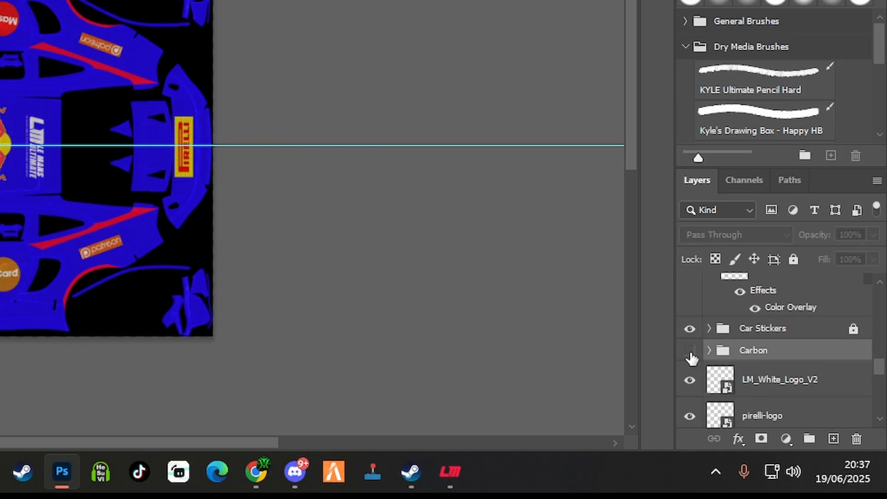
click(689, 353)
click(689, 353)
click(689, 353)
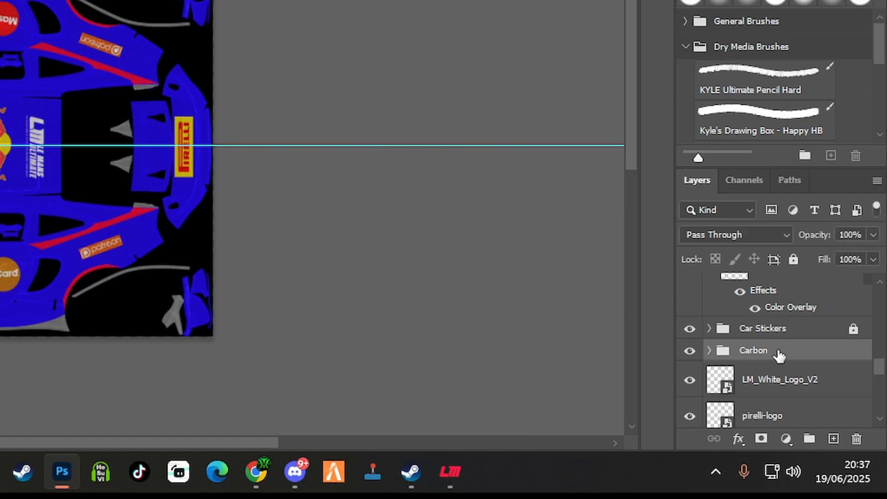
Show the Region group and hide its black Region 0 layer so the livery shows beneath the other regions
scroll(780, 356, up, 6)
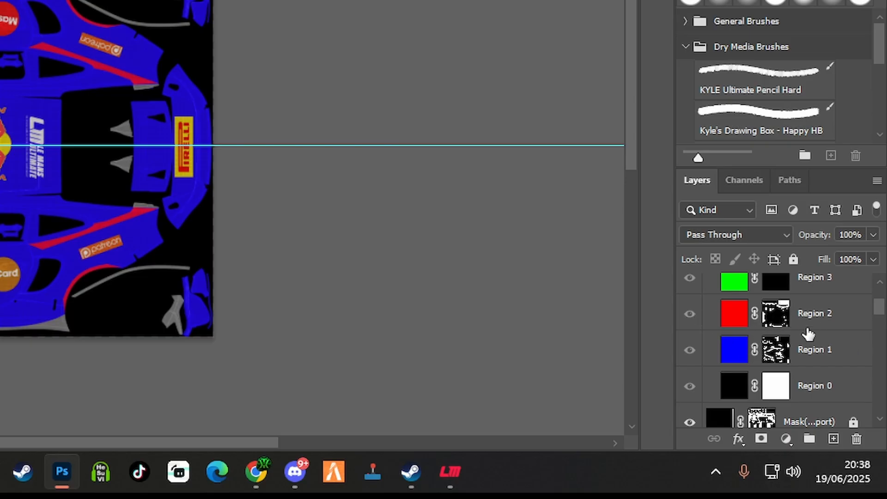
scroll(735, 318, up, 1)
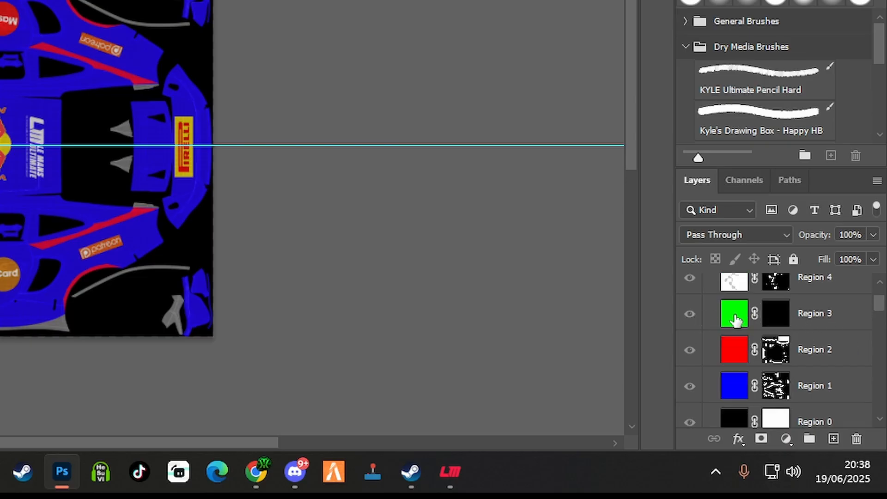
scroll(748, 353, up, 1)
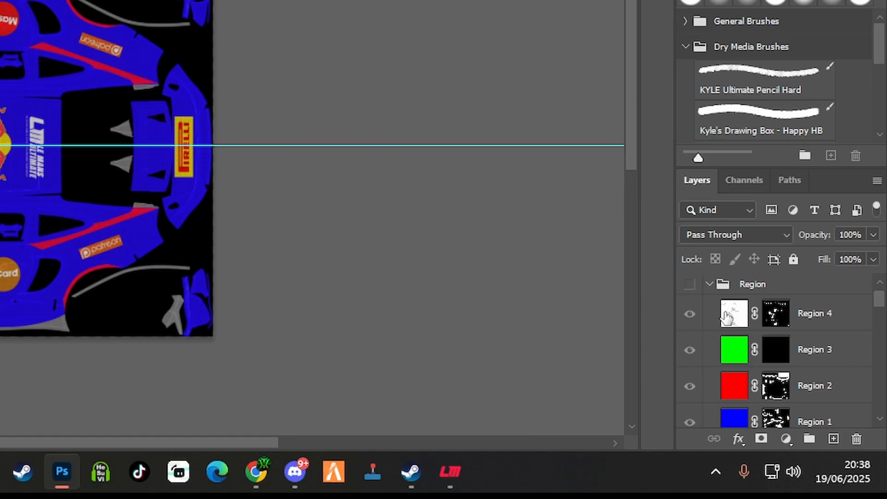
click(689, 285)
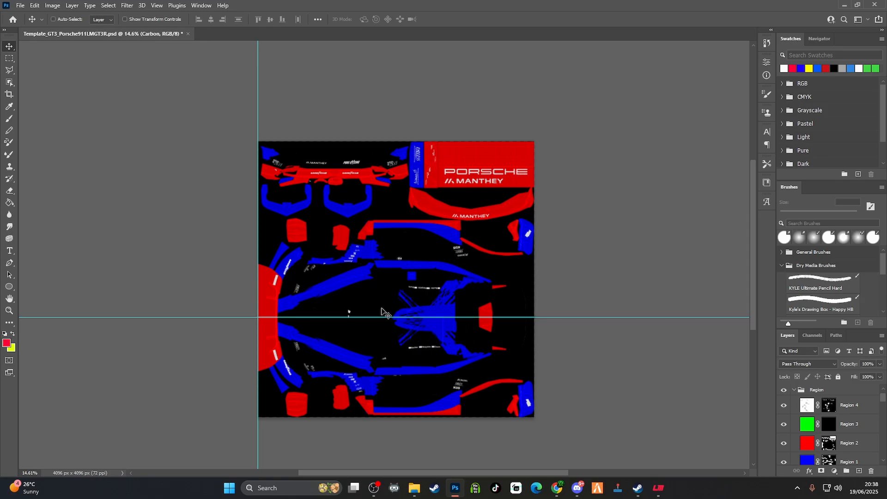
scroll(832, 420, down, 2)
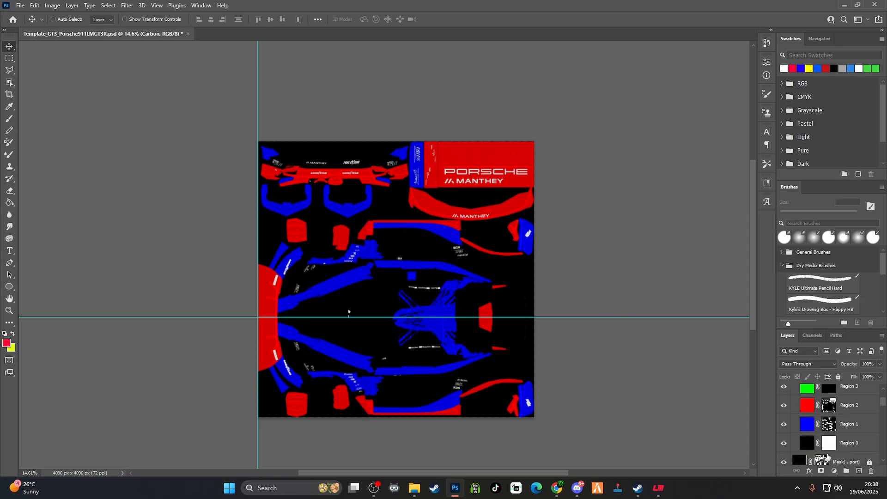
click(783, 444)
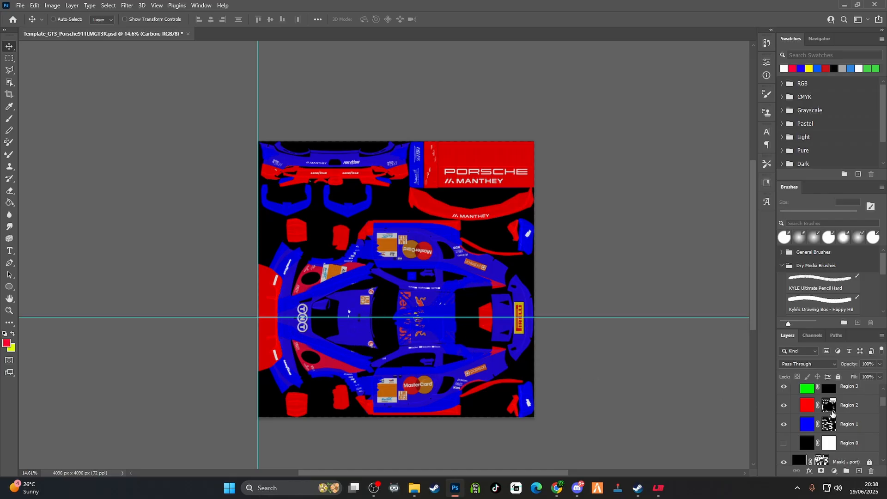
Hide the Wire layer and the Region group so only the painted livery is displayed
scroll(829, 414, down, 2)
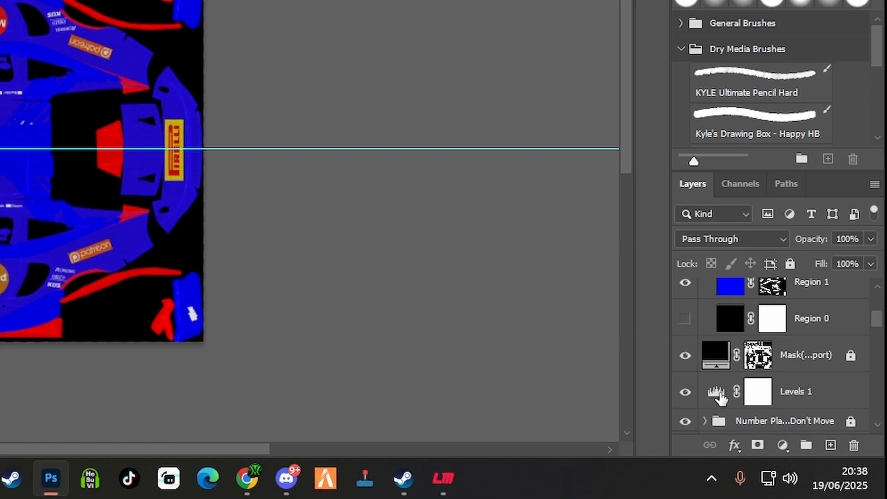
scroll(713, 346, up, 4)
scroll(714, 346, up, 1)
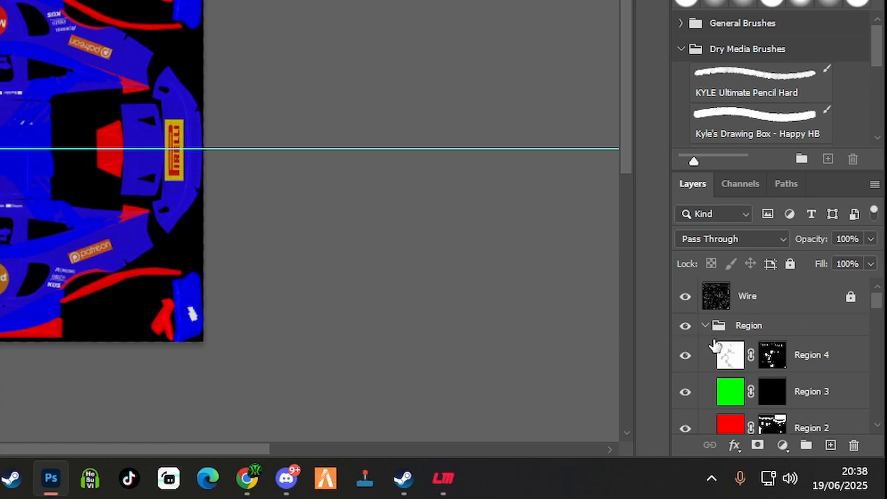
click(688, 300)
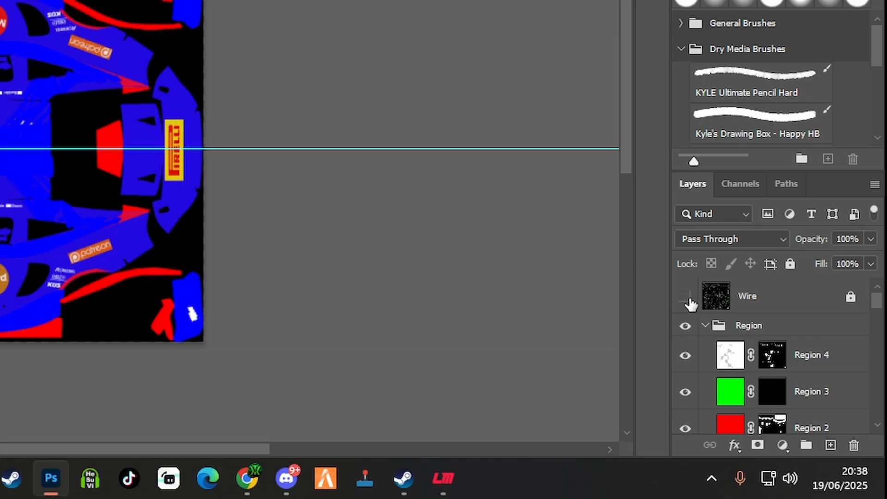
scroll(717, 341, down, 1)
scroll(716, 341, up, 1)
click(687, 330)
scroll(693, 332, down, 3)
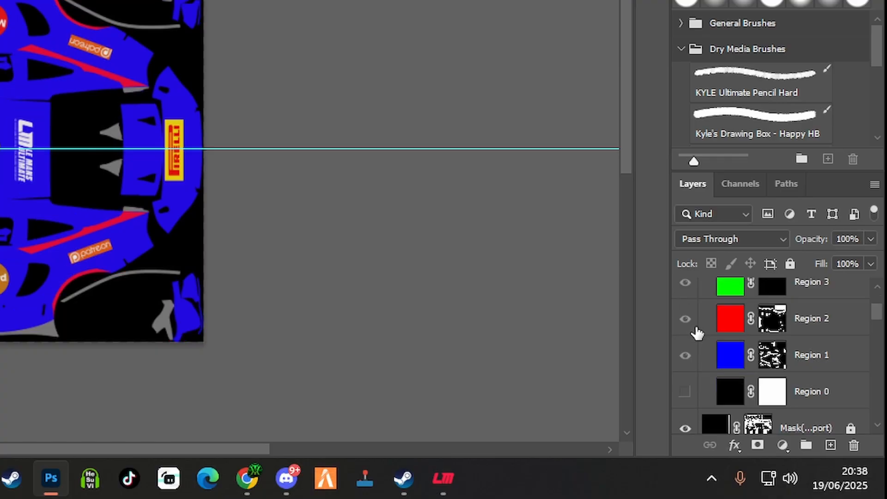
scroll(697, 333, down, 2)
scroll(703, 341, down, 1)
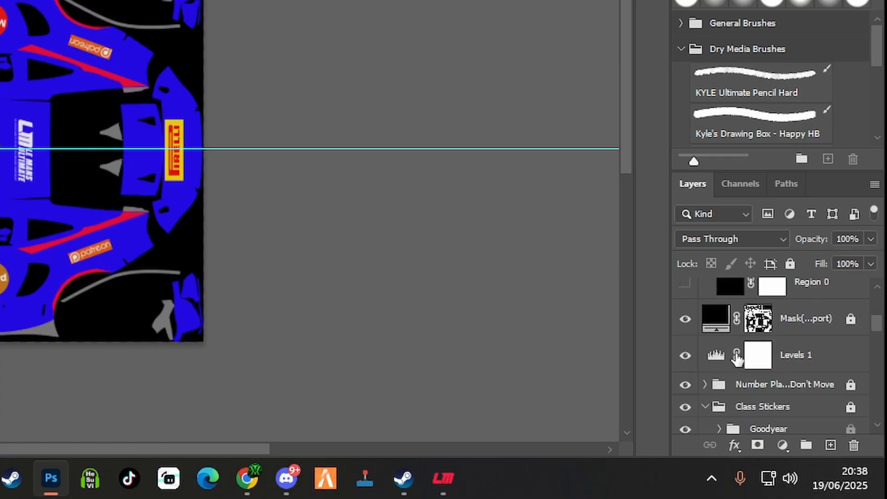
scroll(785, 333, up, 2)
scroll(708, 346, up, 4)
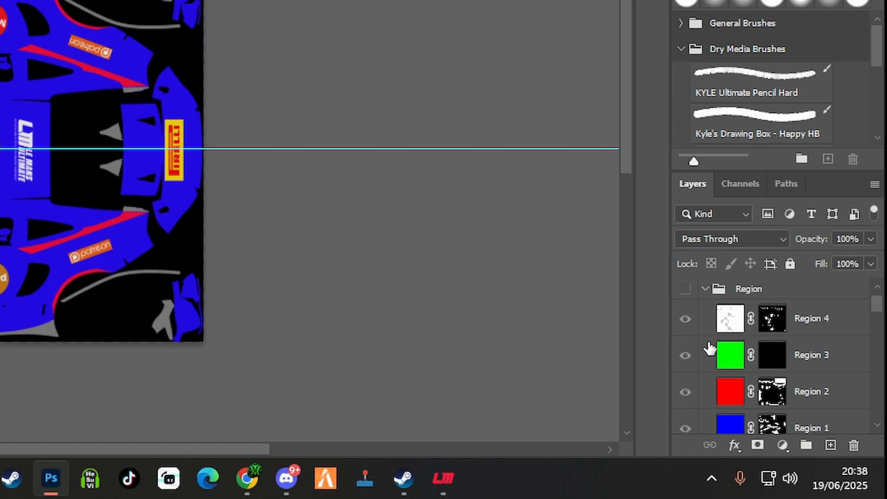
scroll(776, 395, down, 4)
scroll(799, 397, down, 10)
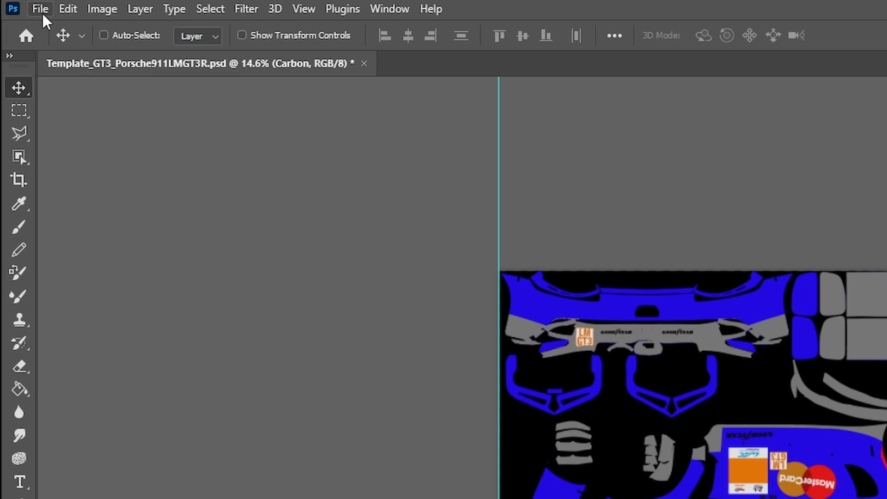
Start saving a copy of the livery with Targa (*.TGA) as the file type
click(20, 6)
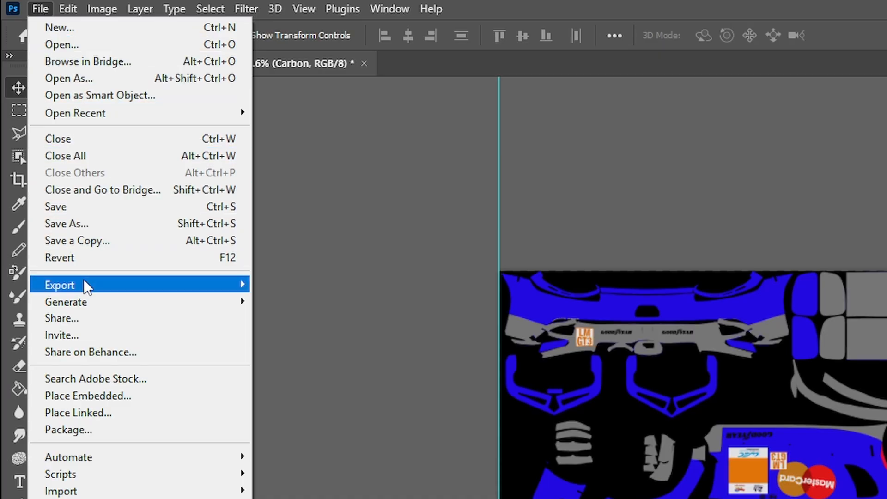
click(82, 237)
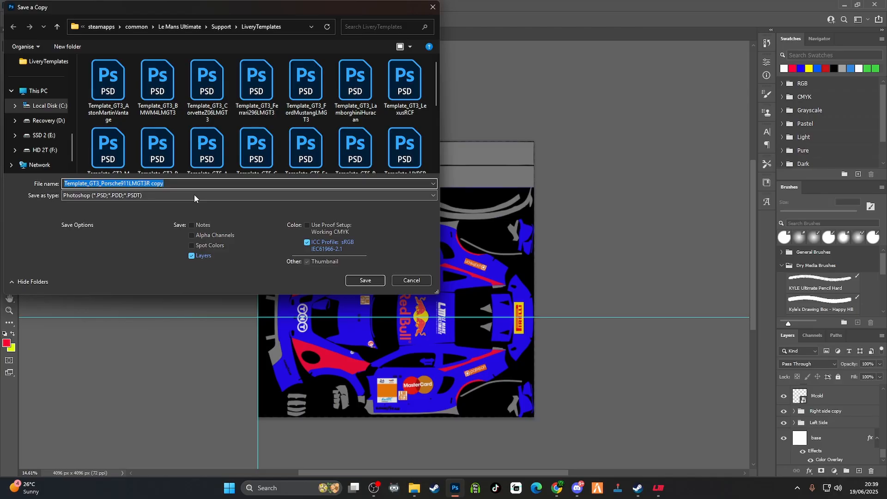
click(194, 195)
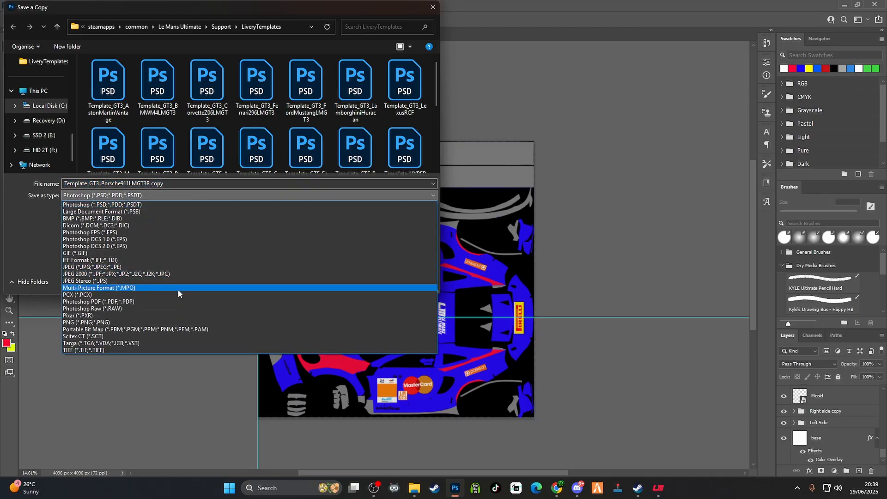
click(140, 342)
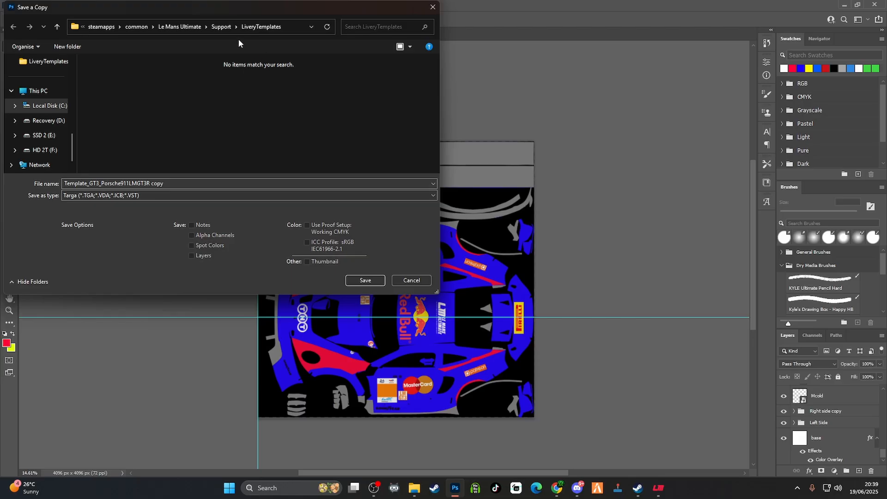
Save the copy in Le Mans Ultimate's UserData Liveries folder over the existing customskin.tga
scroll(64, 120, up, 2)
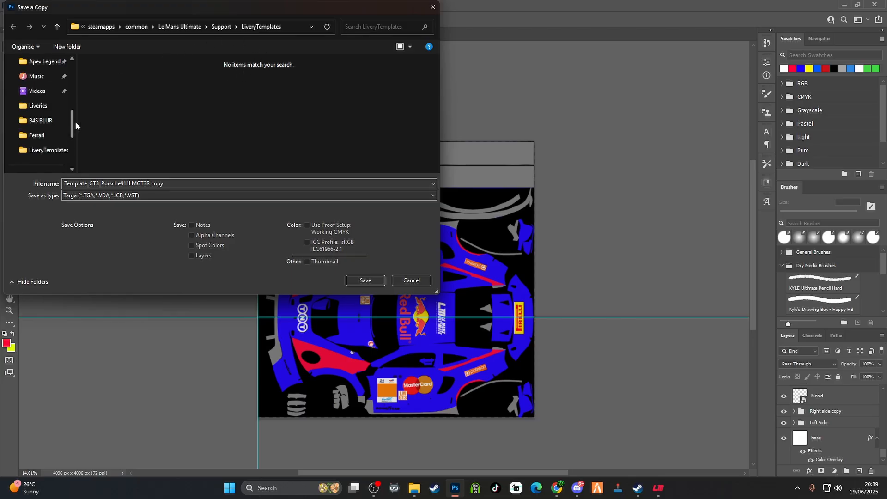
click(50, 108)
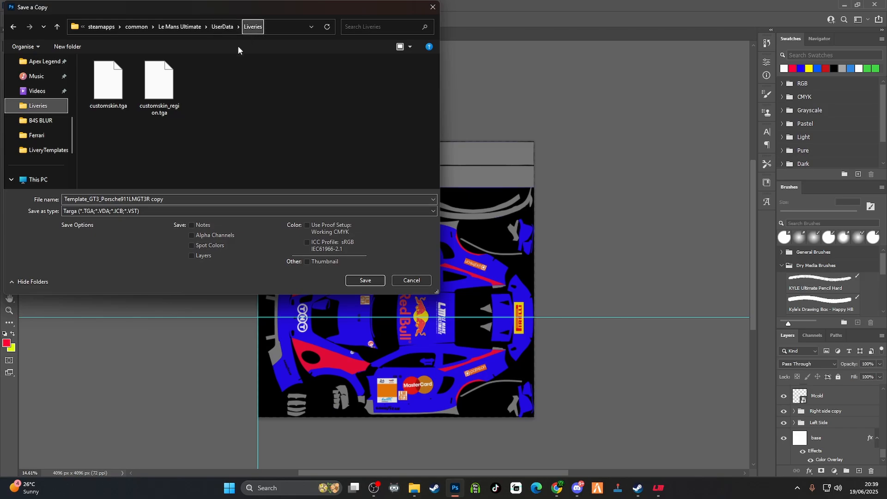
click(109, 101)
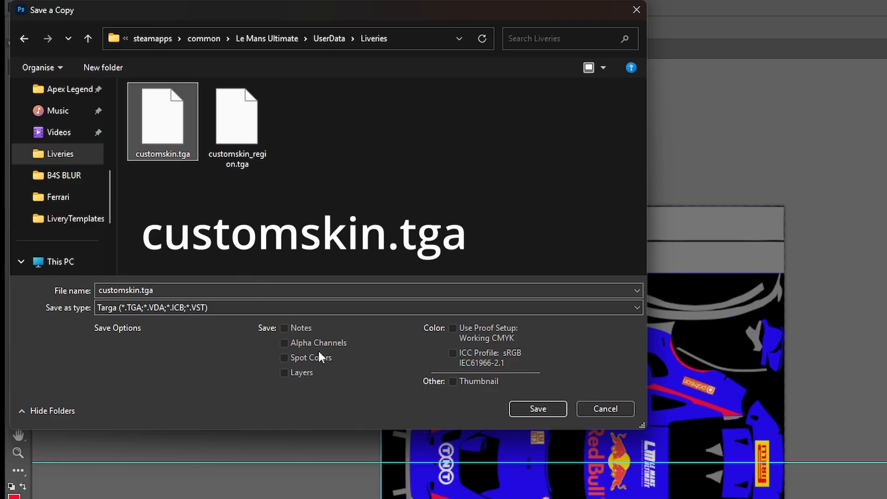
click(538, 409)
click(685, 356)
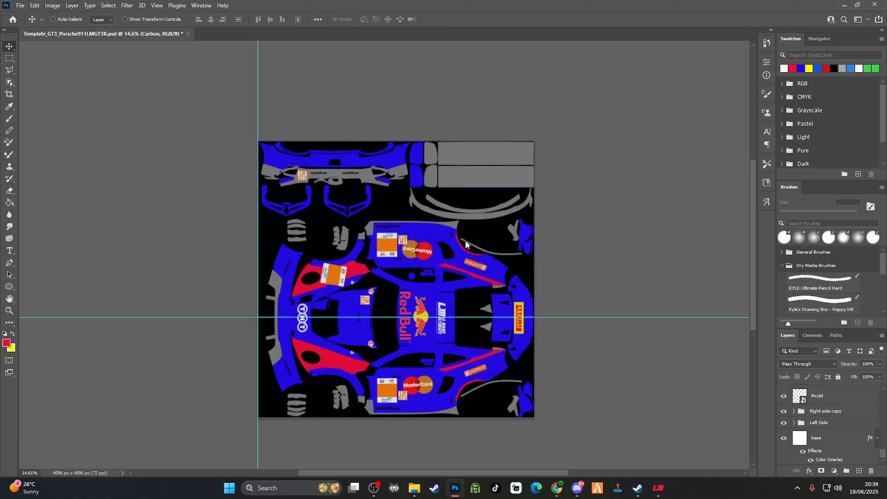
click(462, 163)
Show the Region group again for the region map
scroll(829, 419, up, 15)
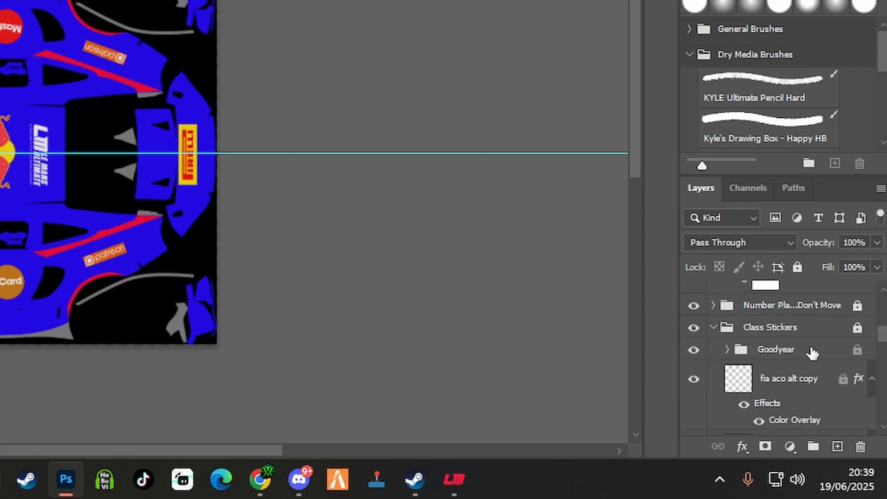
scroll(812, 353, down, 10)
scroll(811, 353, up, 2)
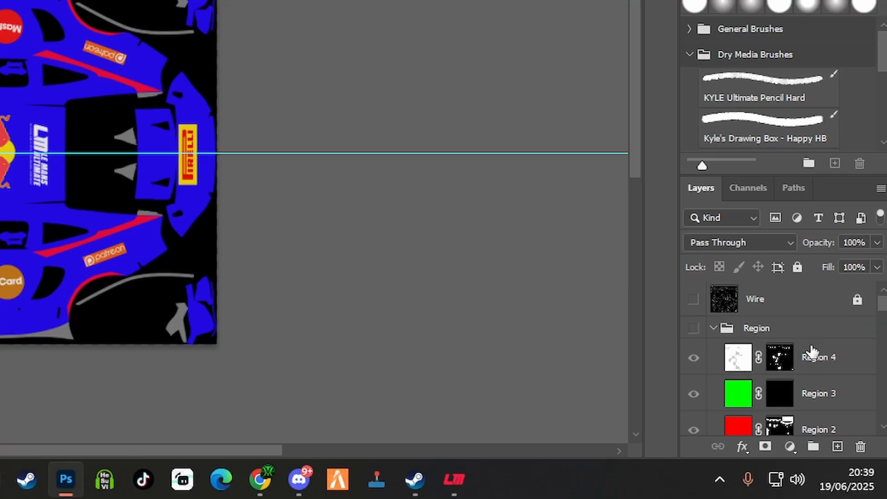
click(694, 330)
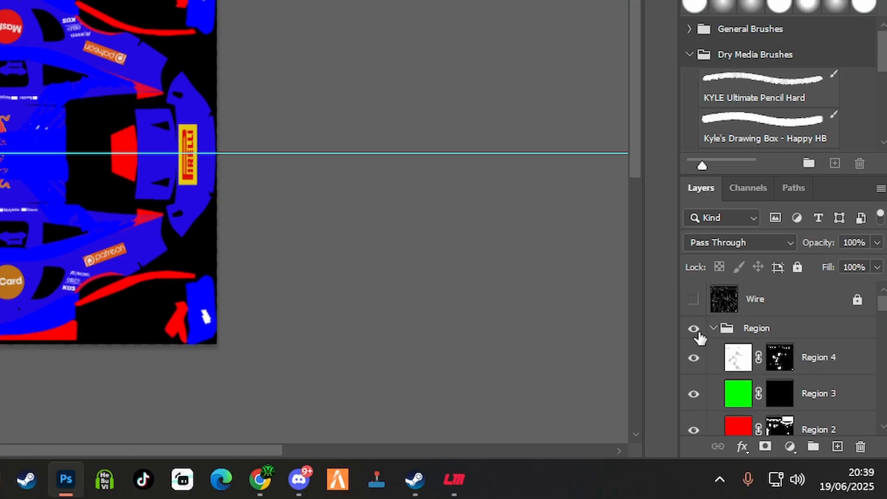
Hide the export mask, Levels 1, the number plate group and the Class Stickers group below the regions
scroll(698, 339, down, 4)
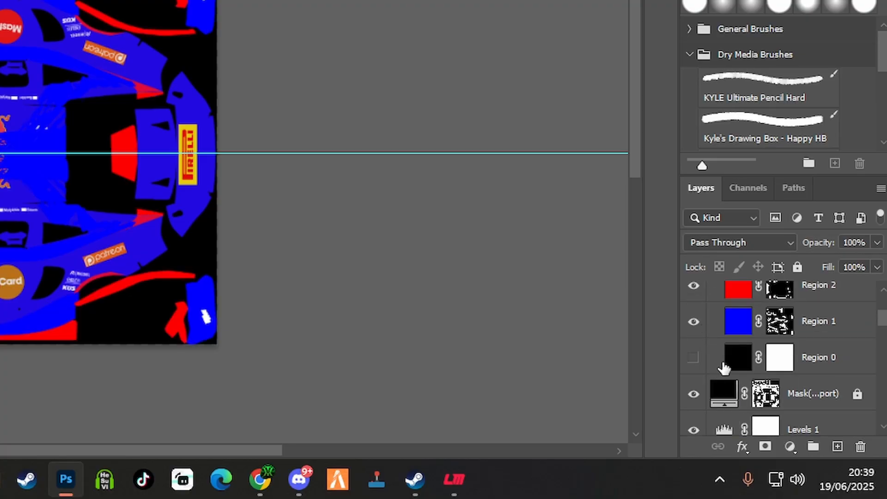
scroll(716, 371, down, 1)
click(693, 358)
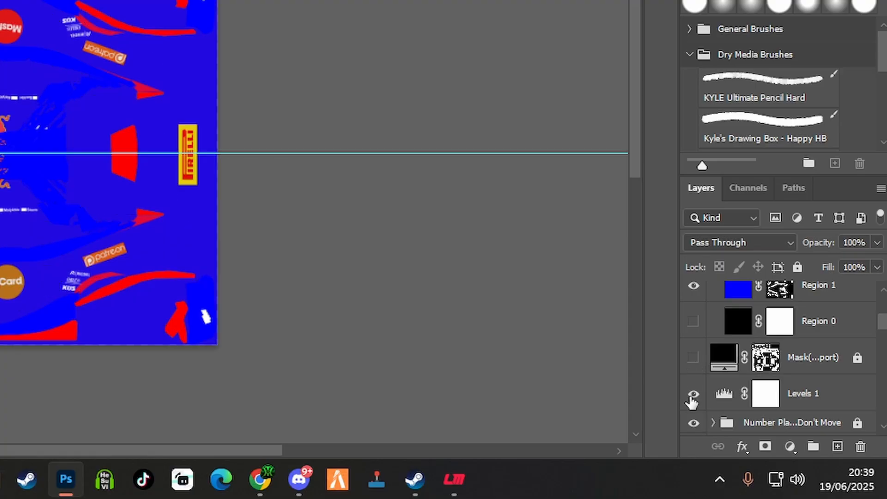
click(693, 394)
scroll(693, 396, down, 2)
click(692, 350)
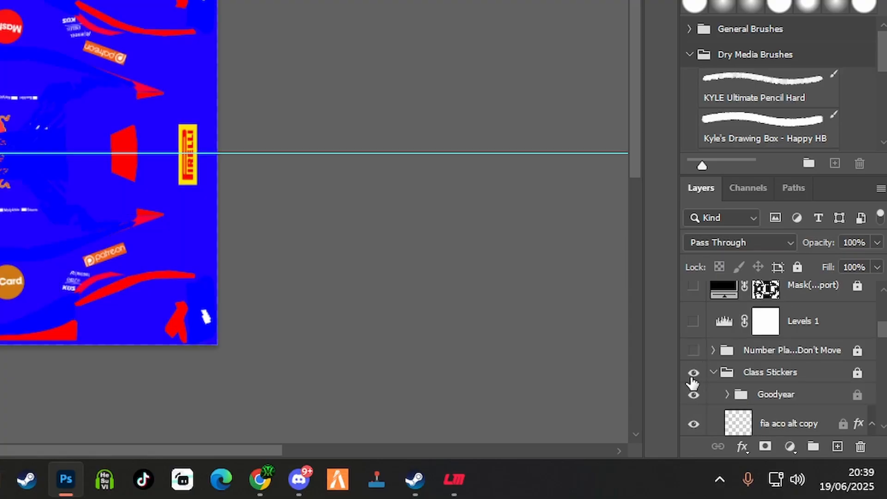
click(693, 373)
scroll(695, 397, down, 3)
scroll(695, 374, up, 2)
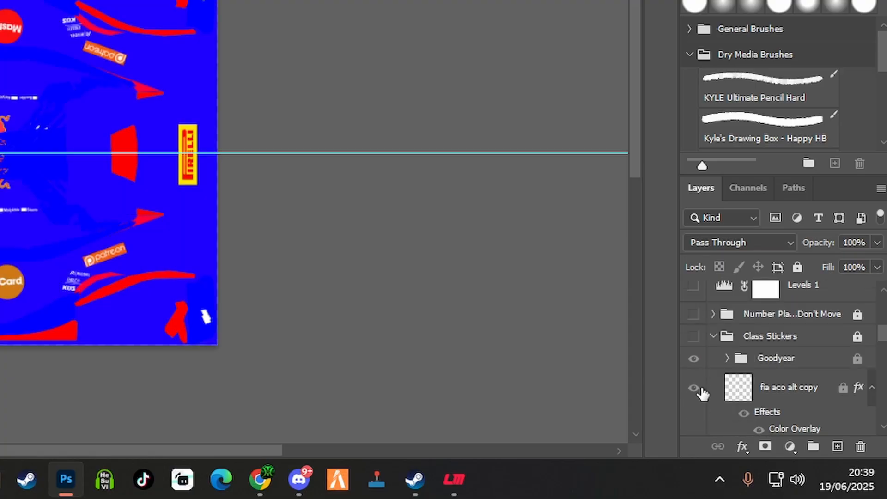
Hide the Car Stickers and Carbon groups
scroll(697, 391, down, 5)
scroll(703, 400, down, 1)
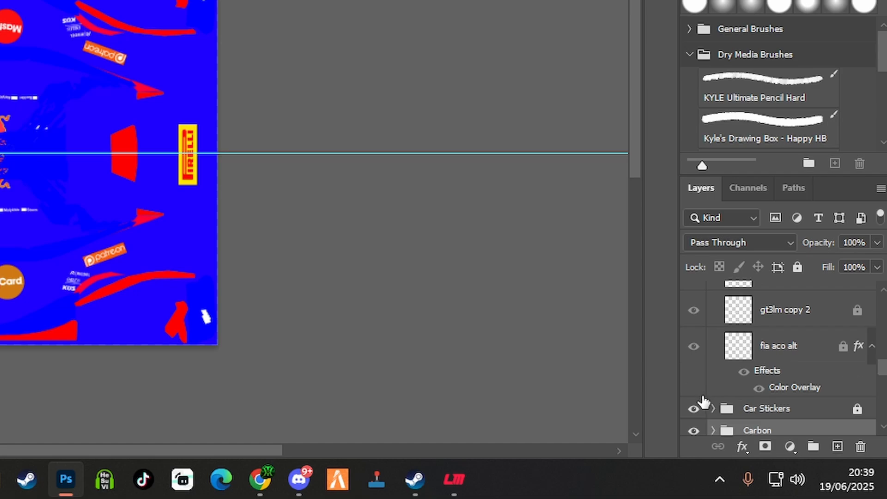
click(693, 407)
scroll(693, 406, down, 3)
click(693, 323)
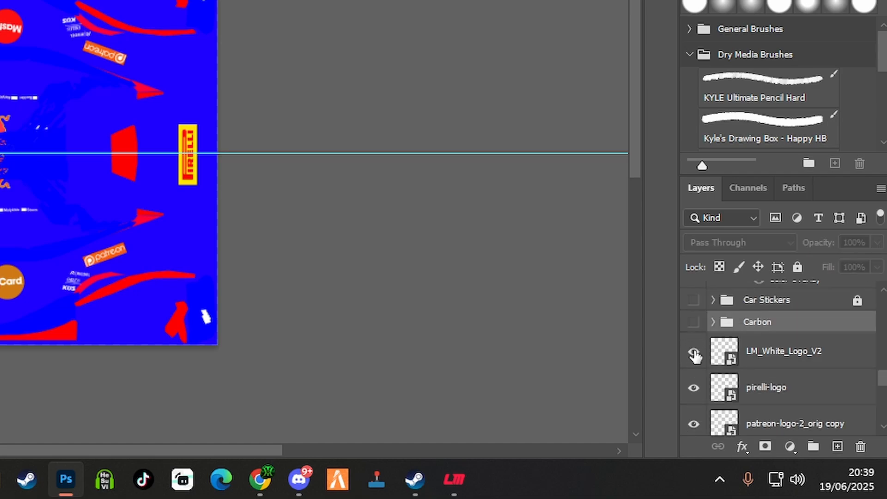
Hide all sponsor logo layers: Le Mans Ultimate, Pirelli, both Patreon, TNT, Red Bull and both Mcold layers
click(693, 351)
click(693, 387)
scroll(693, 397, down, 2)
click(693, 352)
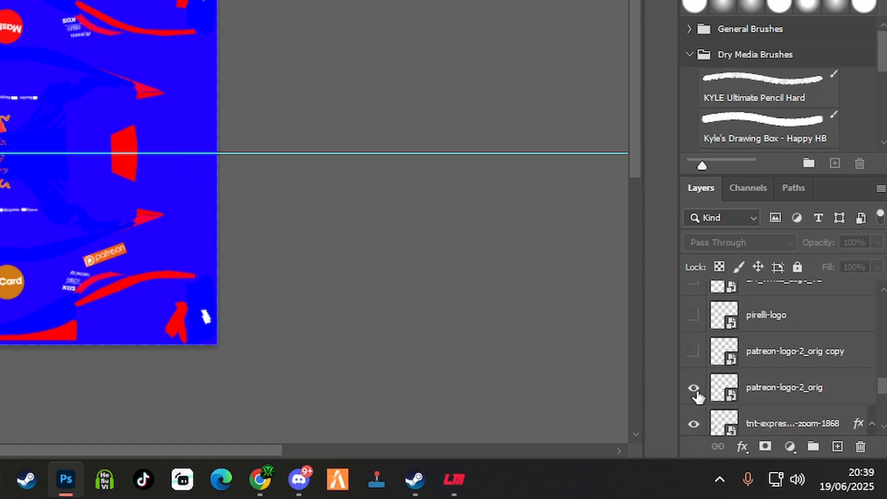
click(693, 388)
scroll(695, 398, down, 2)
click(693, 351)
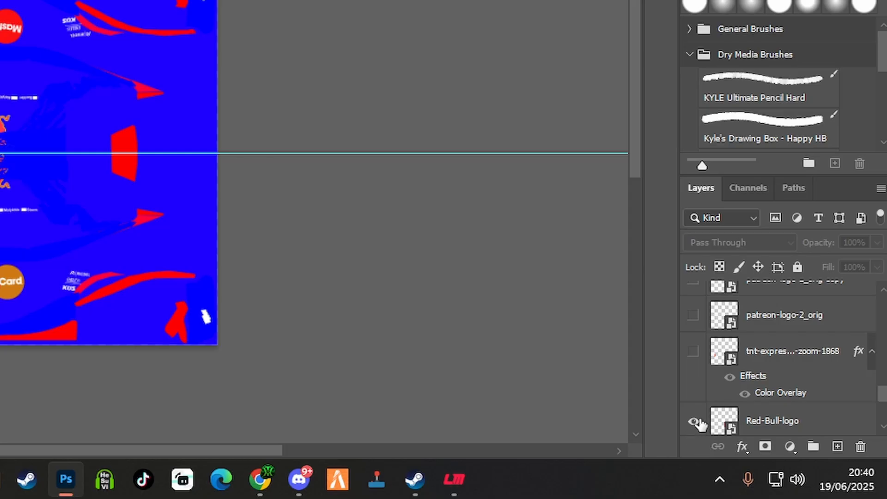
click(693, 421)
scroll(696, 423, down, 3)
click(694, 313)
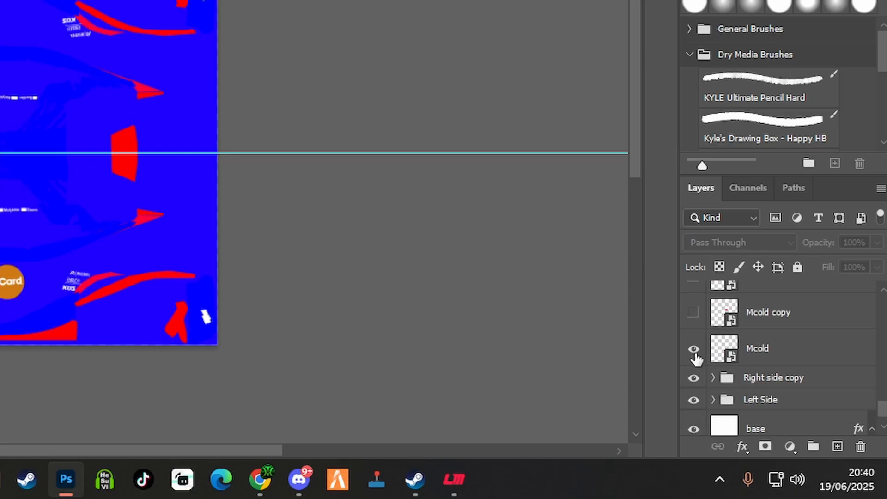
click(693, 349)
Hide the Right side copy and Left Side groups and the base layer, leaving only the region layers displayed
click(693, 377)
click(693, 400)
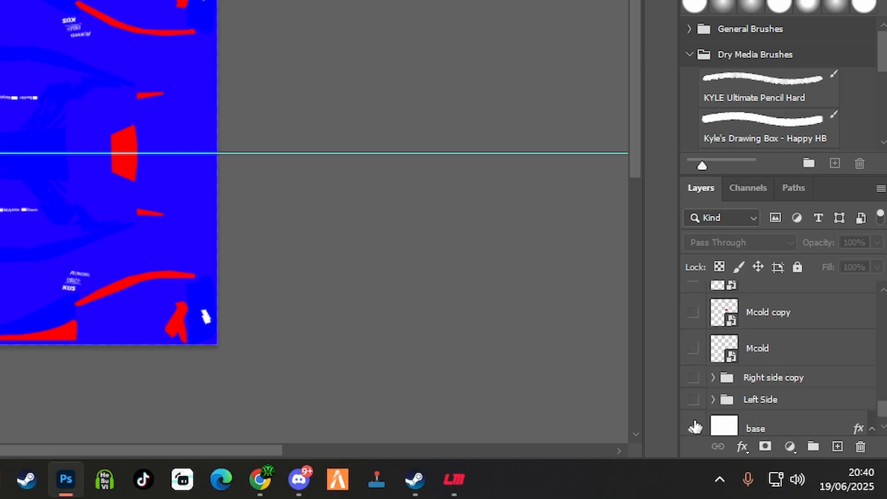
click(698, 429)
scroll(699, 416, down, 1)
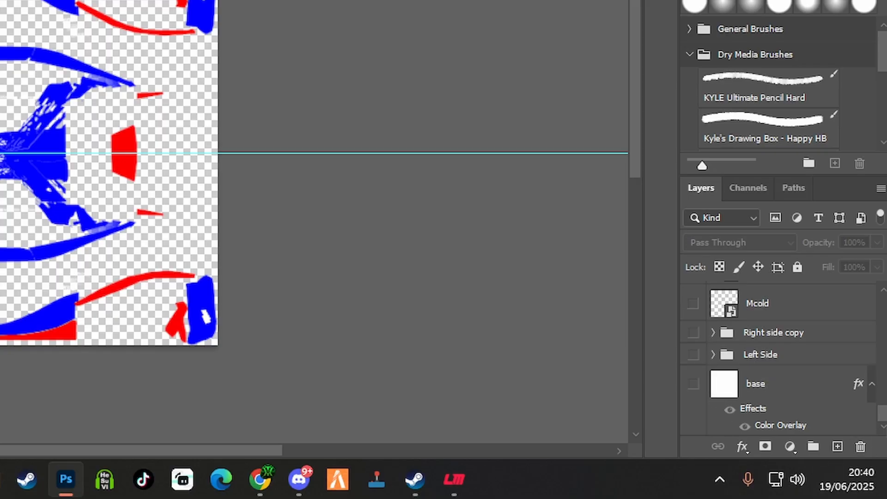
scroll(790, 412, down, 10)
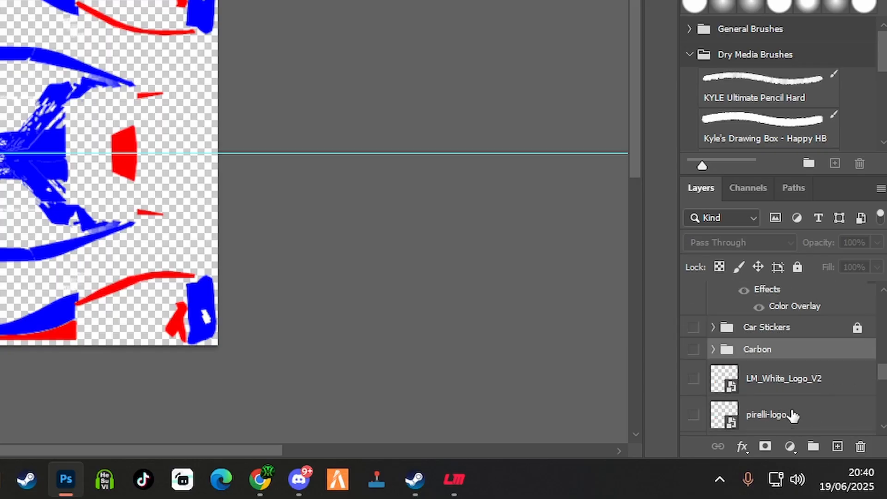
scroll(791, 408, up, 1)
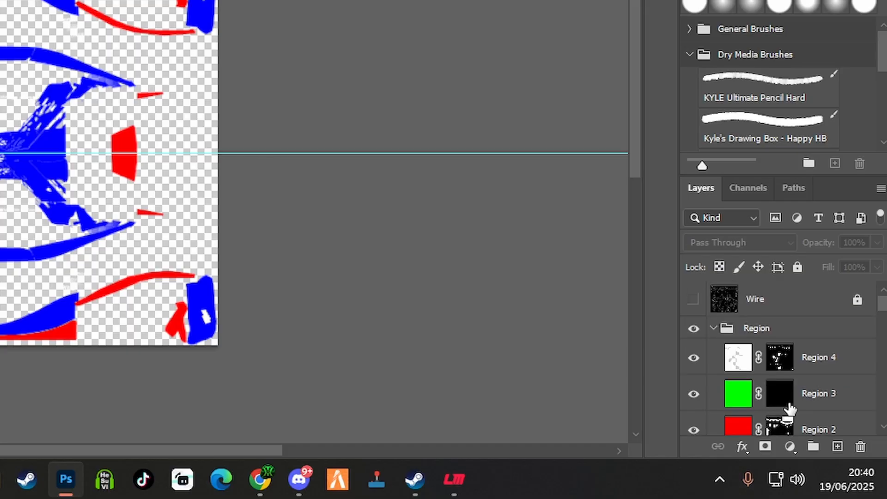
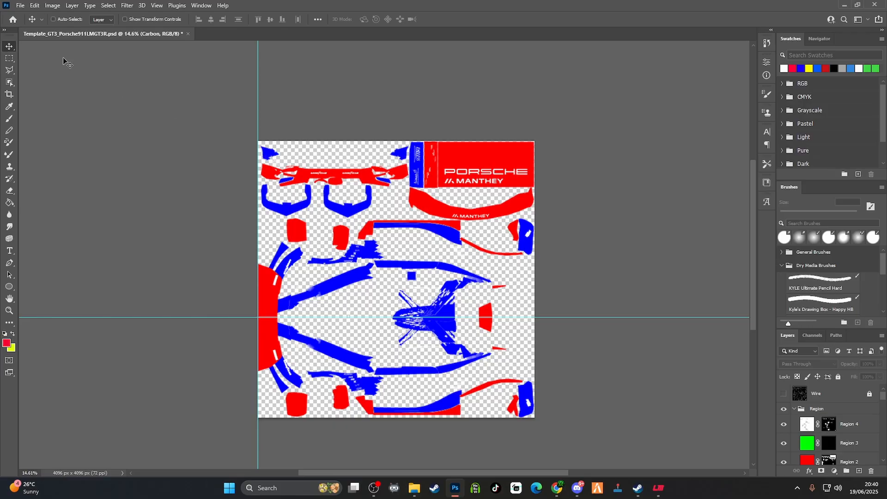
Save a copy of the region map in Targa format to the Liveries folder, overwriting customskin_region.tga
click(20, 6)
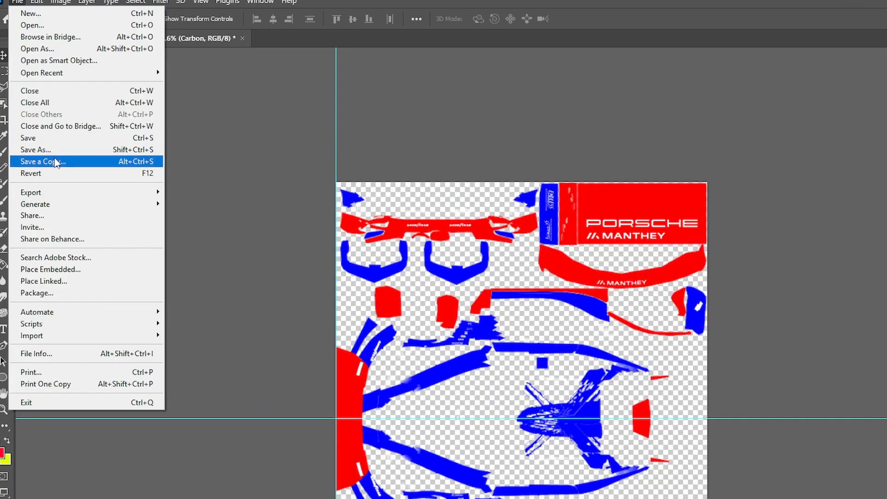
click(54, 161)
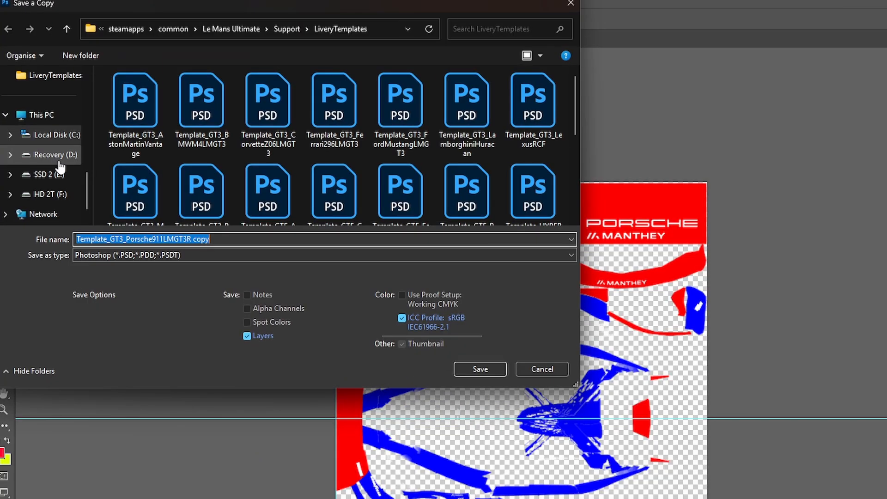
scroll(72, 176, up, 3)
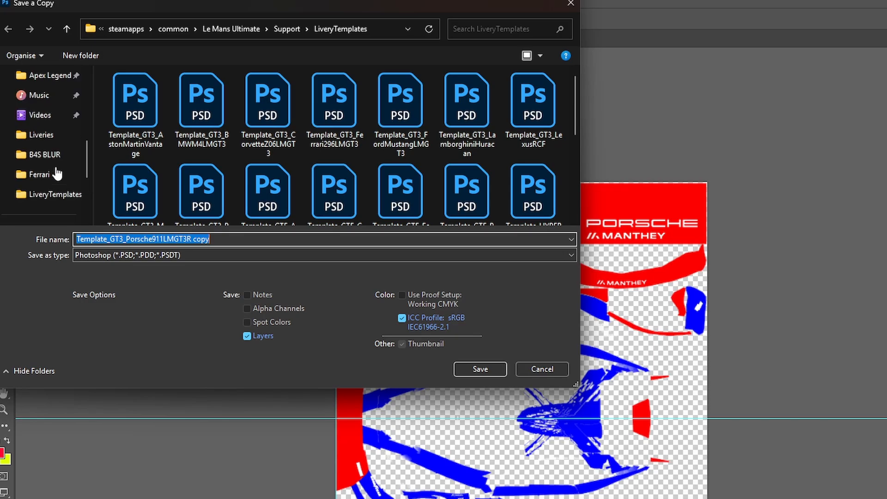
click(50, 141)
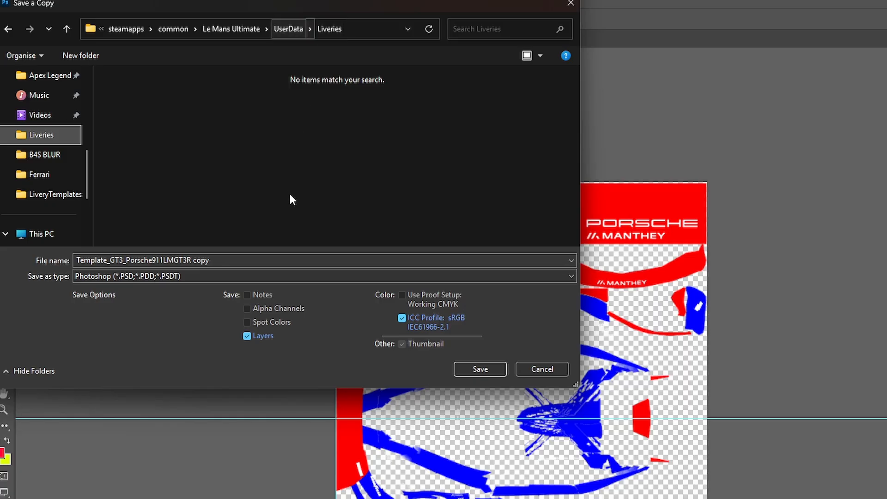
click(307, 275)
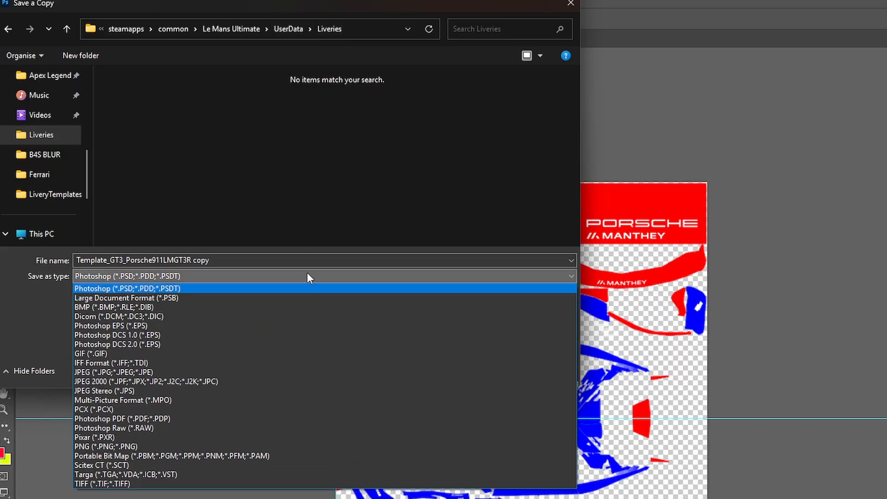
click(174, 474)
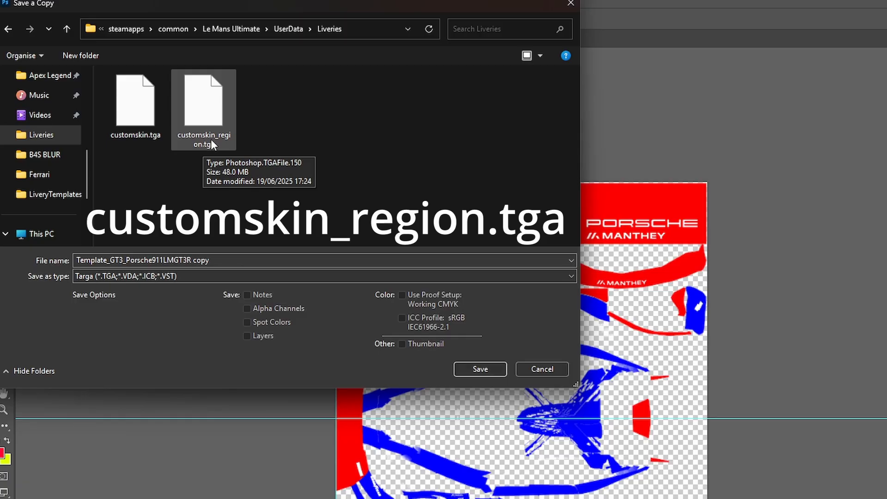
click(207, 124)
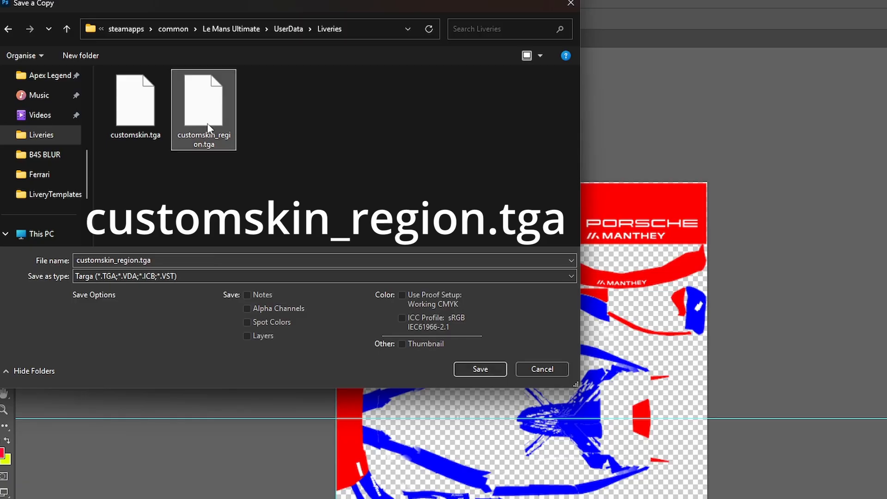
click(473, 367)
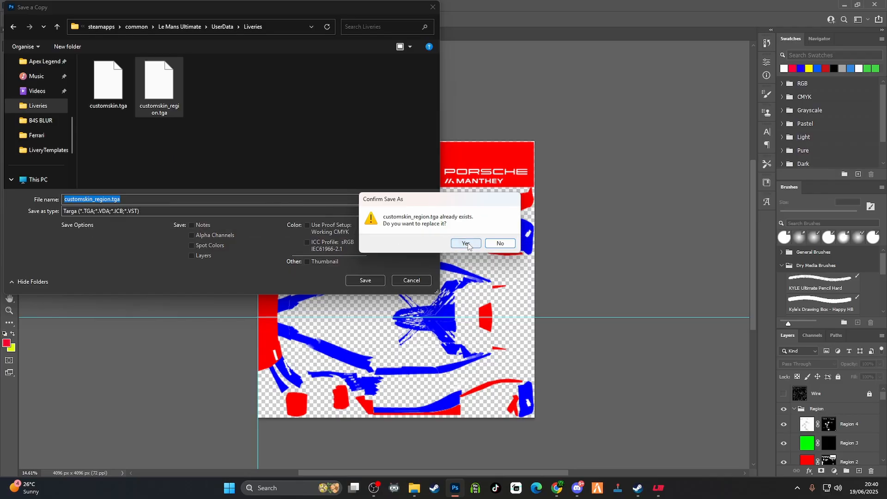
click(617, 321)
click(469, 162)
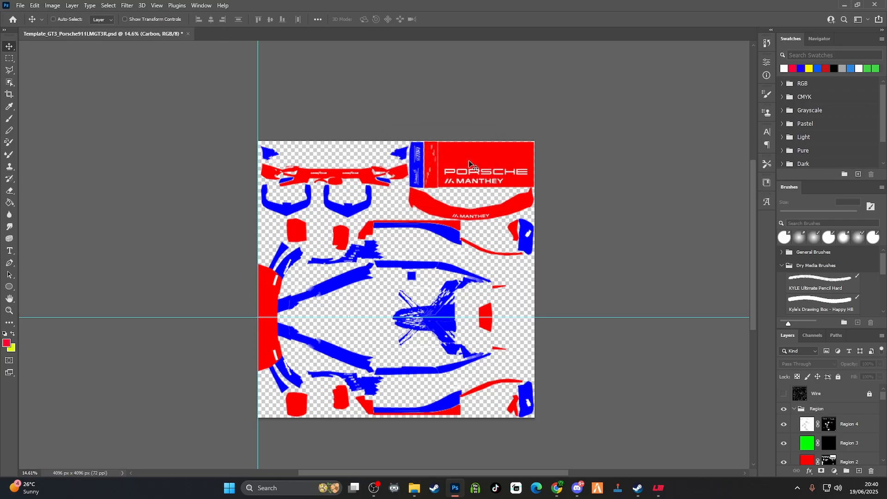
Switch to Le Mans Ultimate and apply a custom livery to the 2024 Porsche 911 GT3 R LMGT3
click(658, 488)
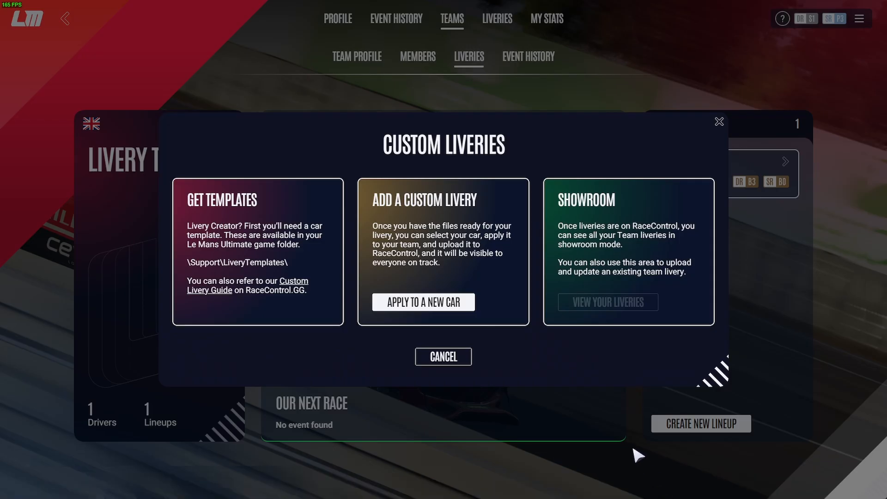
click(422, 305)
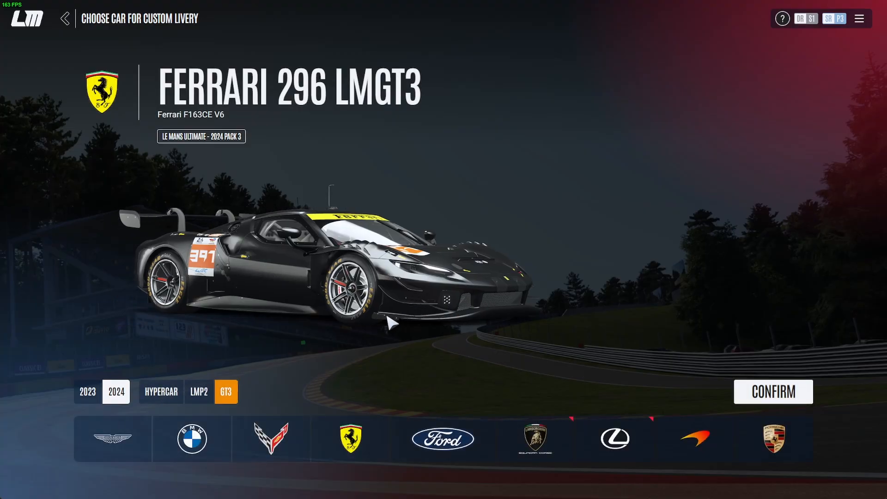
click(784, 444)
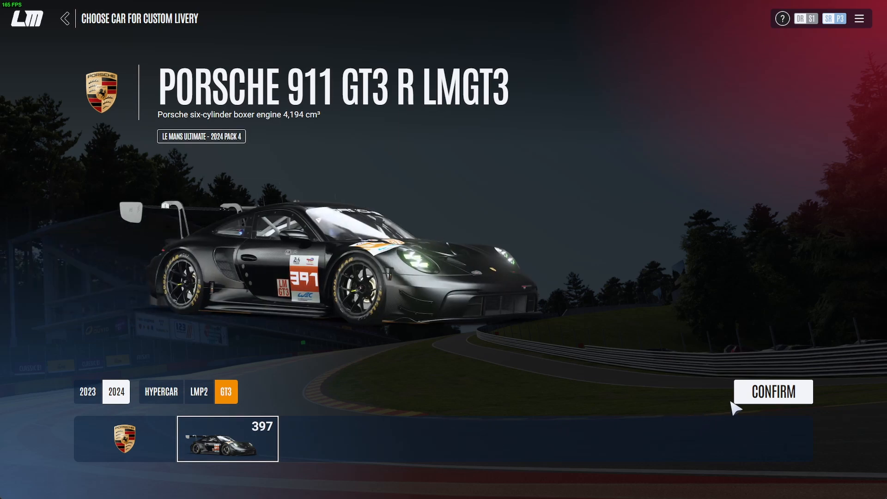
click(768, 398)
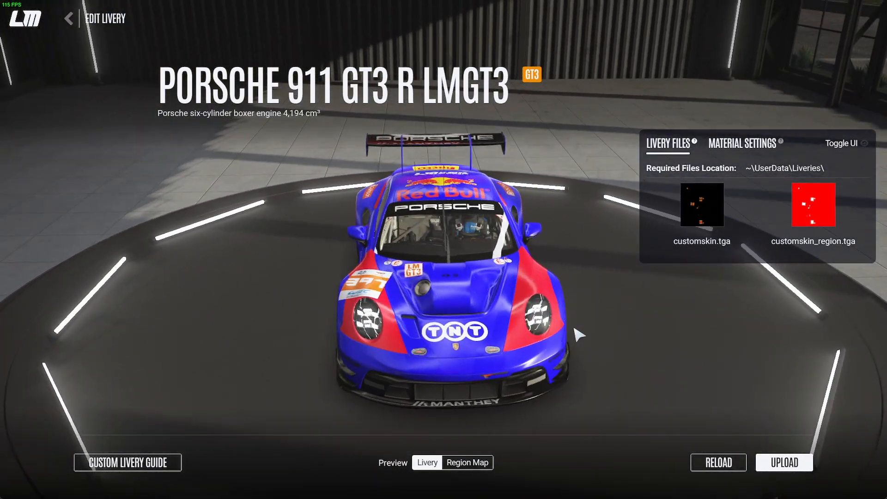
Inspect the livery on the showroom car from the front, side and above, checking paint and logo placement
drag(574, 328, 247, 334)
drag(520, 317, 250, 315)
drag(505, 215, 541, 240)
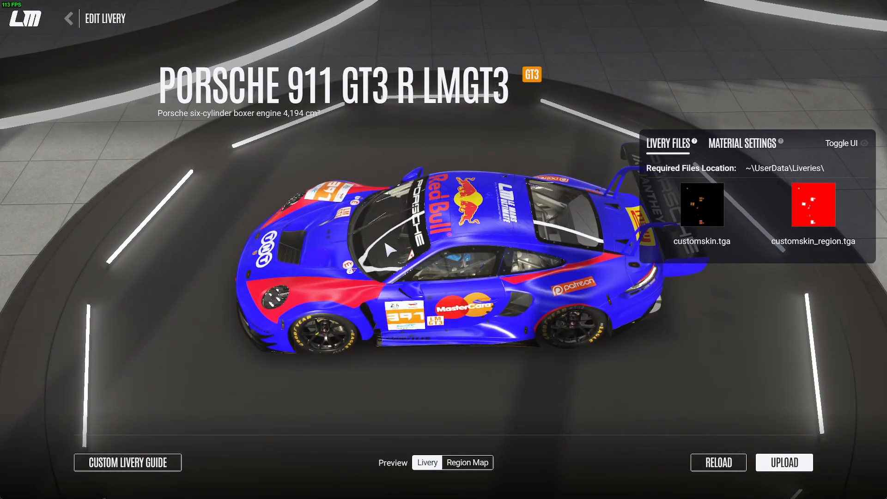
drag(609, 284, 574, 303)
drag(455, 295, 597, 301)
drag(425, 304, 607, 397)
drag(404, 248, 760, 343)
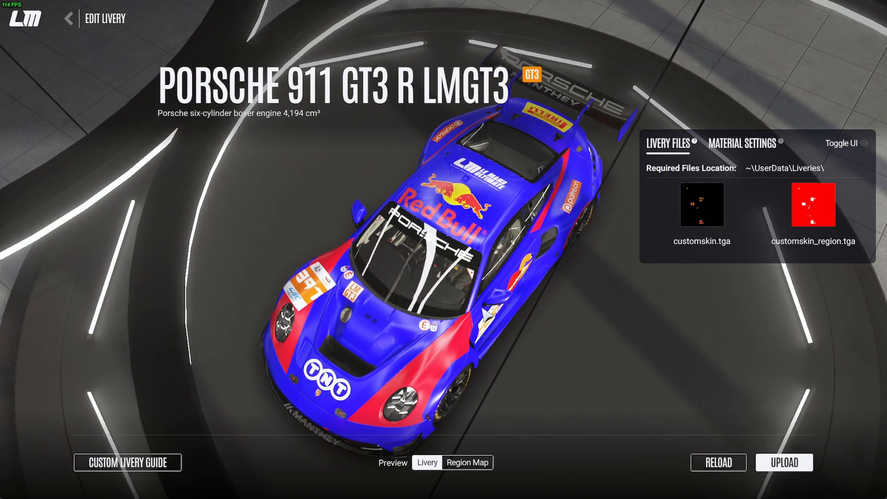
drag(582, 364, 489, 290)
drag(543, 302, 372, 270)
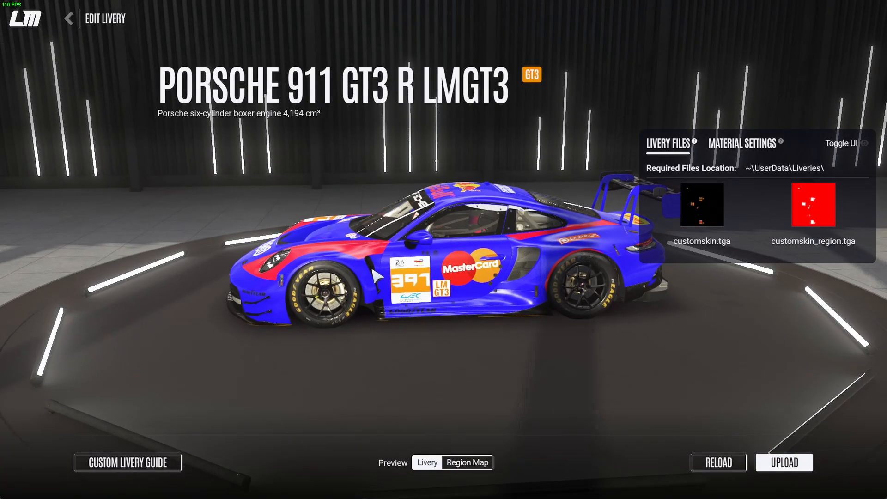
In the material settings, set the Base region to Metallic Flakes with a Shiny style and Strong flakes
click(741, 150)
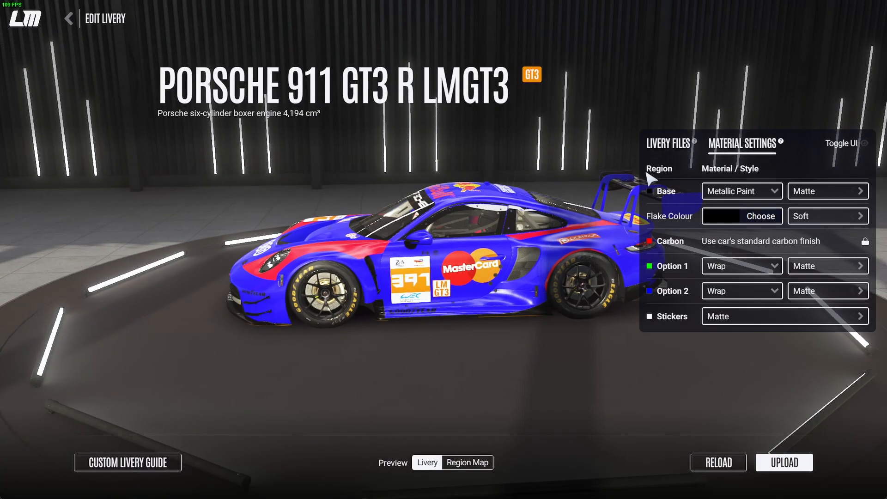
drag(459, 221, 627, 269)
drag(261, 277, 808, 306)
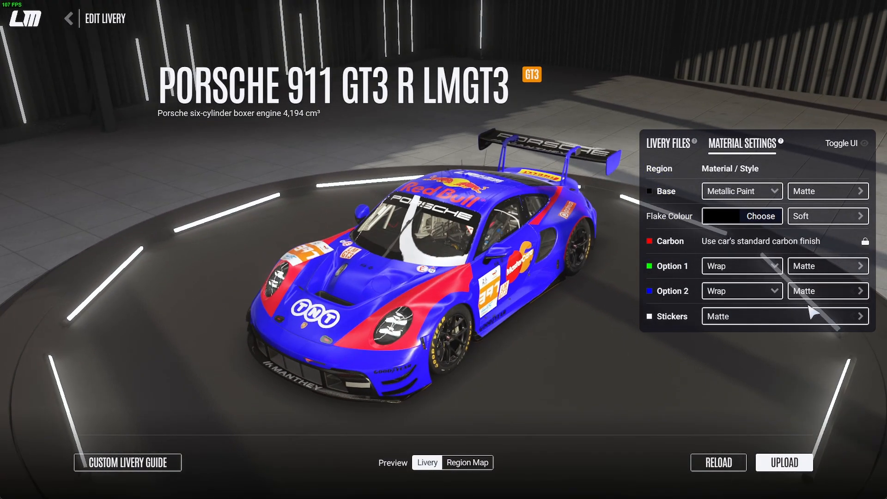
drag(240, 303, 794, 383)
drag(415, 241, 728, 189)
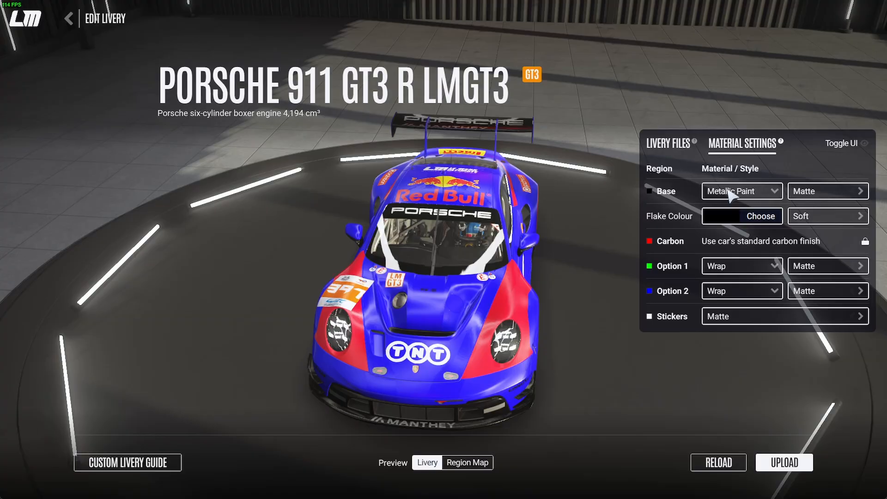
click(775, 194)
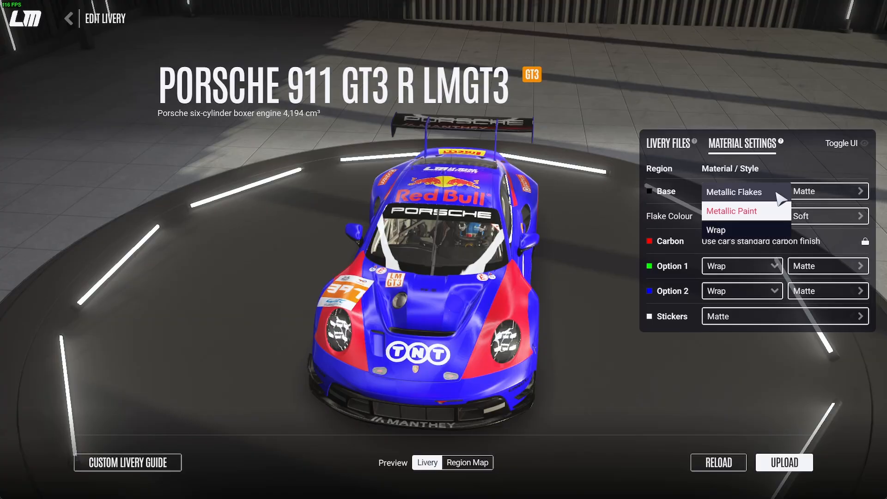
click(751, 194)
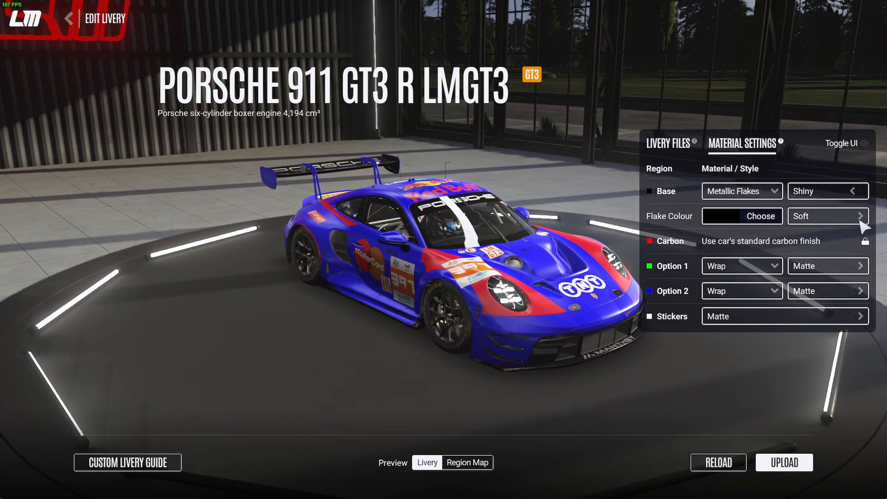
click(860, 216)
click(860, 216)
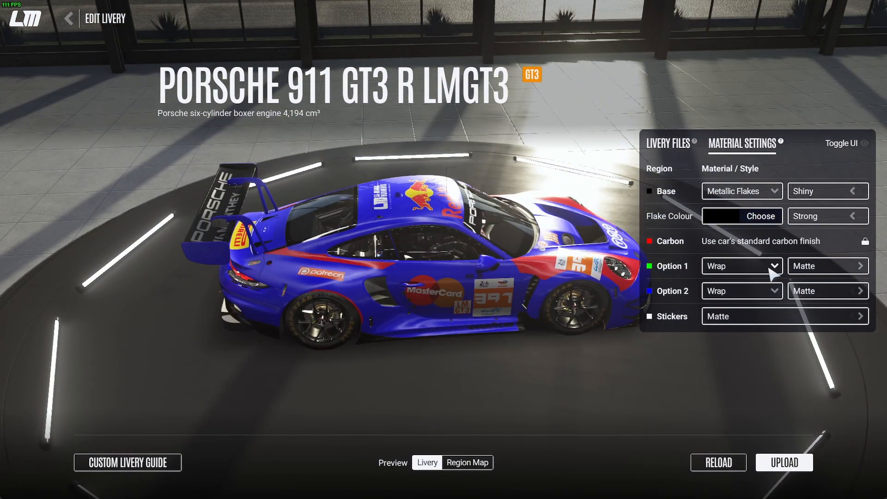
Set the Option 1 region to the Stickers material with a Shiny style
click(773, 268)
click(773, 267)
click(758, 285)
click(860, 267)
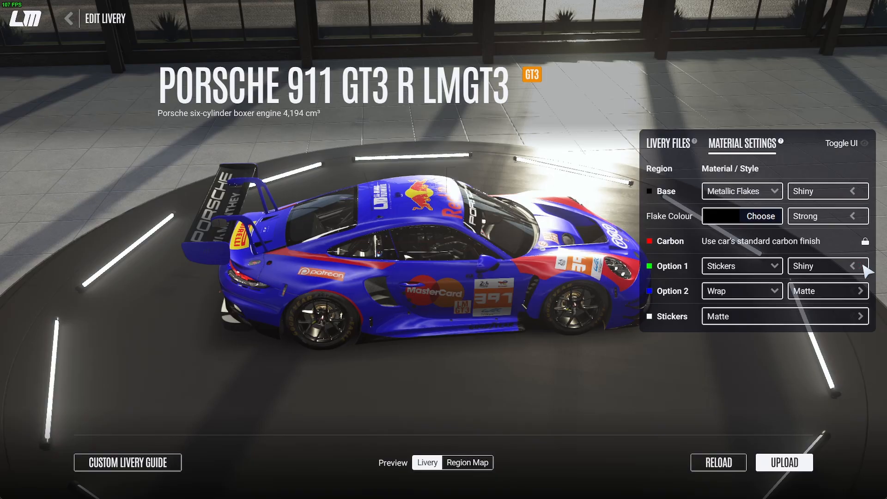
Set the Option 2 region's material to Chrome
drag(574, 240, 201, 342)
mouse_move(591, 319)
mouse_down()
mouse_move(4, 282)
mouse_move(159, 324)
mouse_move(93, 321)
mouse_up()
drag(604, 336, 361, 393)
drag(587, 351, 333, 320)
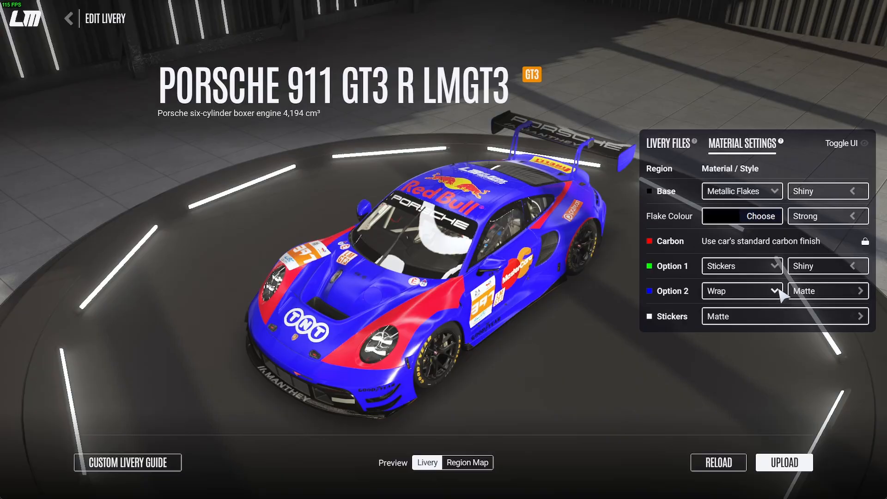
click(776, 292)
click(753, 292)
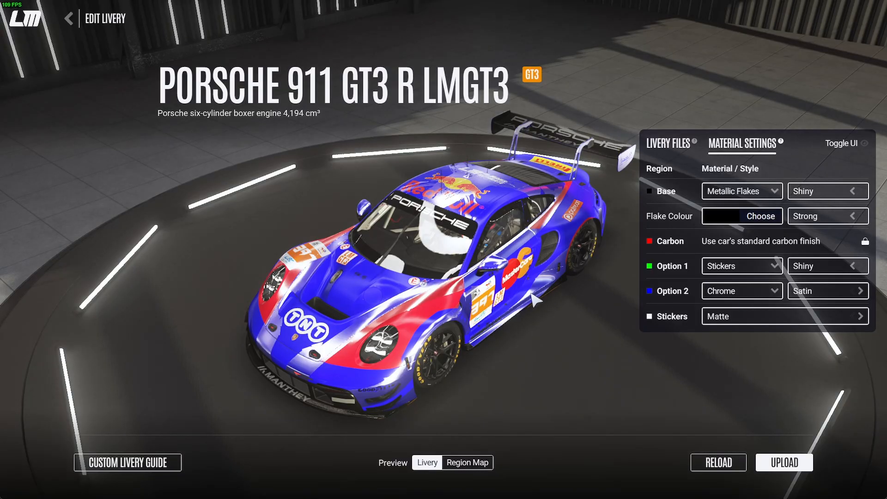
Change the chrome style of the Option 2 region to Reflective
drag(536, 300, 143, 258)
drag(493, 290, 81, 292)
drag(462, 295, 370, 296)
drag(266, 294, 596, 389)
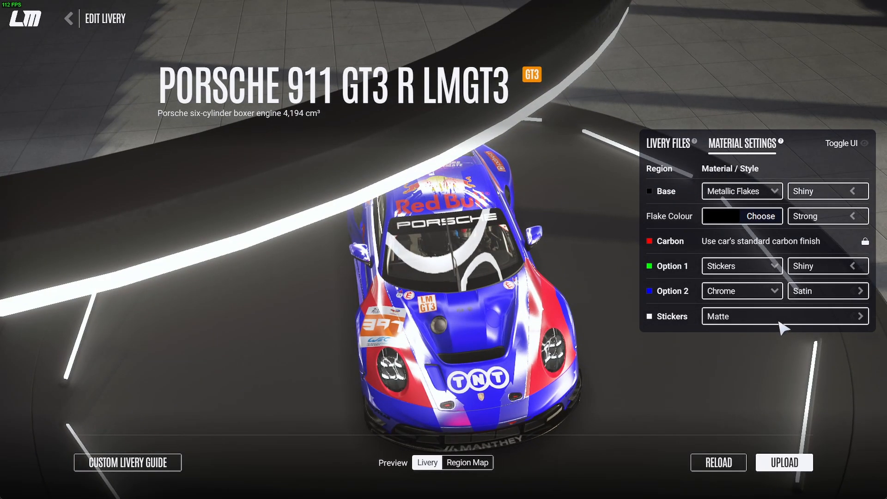
drag(468, 381, 634, 357)
drag(500, 377, 842, 280)
click(863, 292)
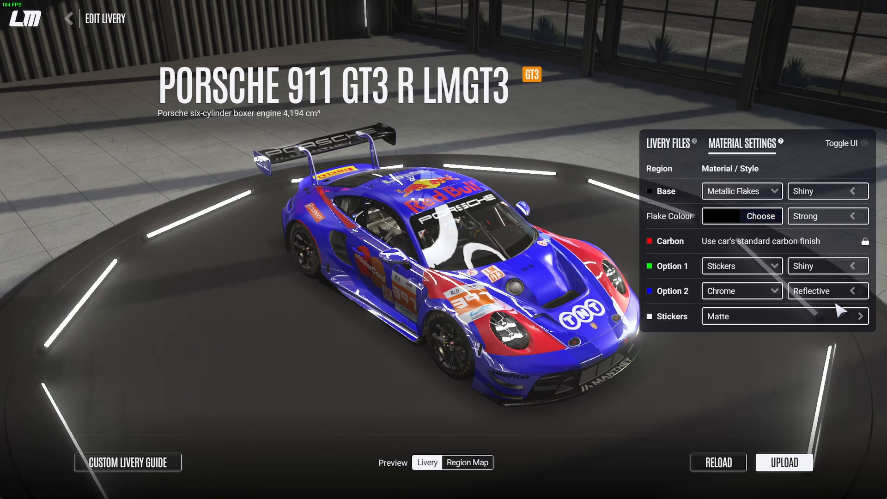
Examine the reflective chrome areas on the car's front, roof and side under the showroom lights
drag(465, 359, 822, 310)
drag(439, 282, 414, 334)
drag(584, 331, 195, 343)
drag(619, 350, 231, 328)
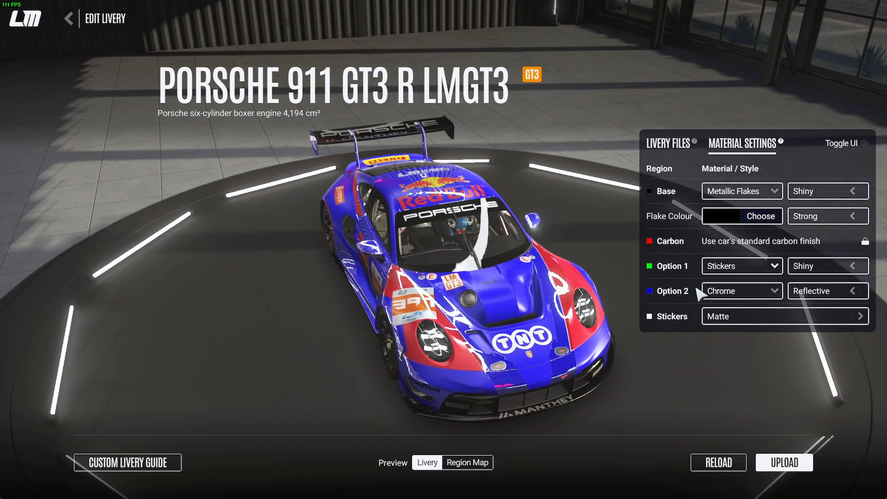
drag(621, 296, 97, 321)
drag(421, 201, 213, 469)
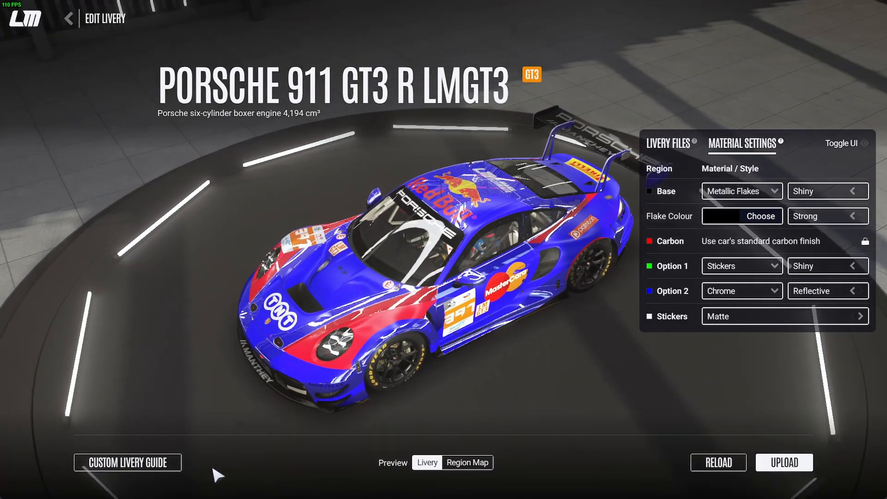
drag(474, 276, 338, 337)
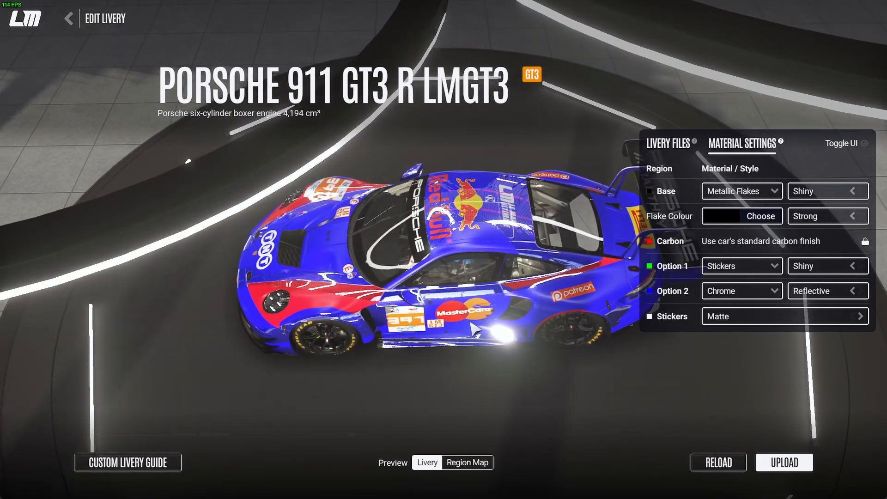
drag(473, 329, 444, 252)
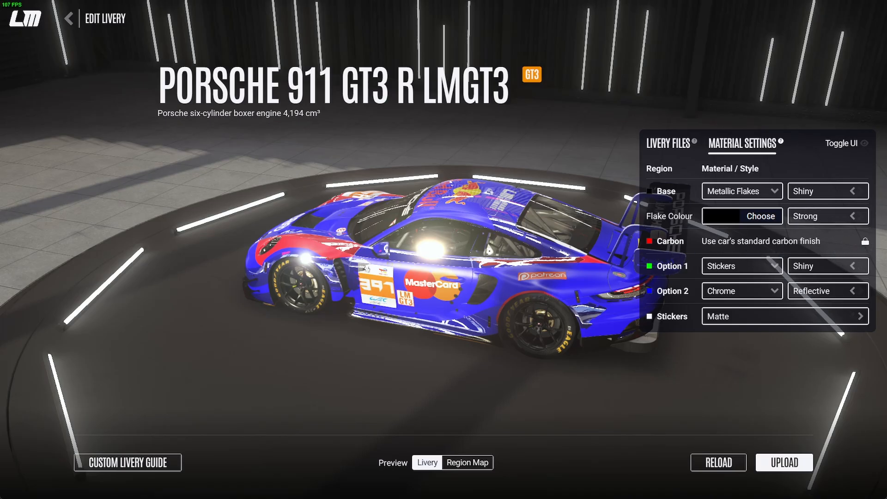
Glance at the region map in Photoshop, return to Le Mans Ultimate and examine the material finishes around the car
key(alt+Tab)
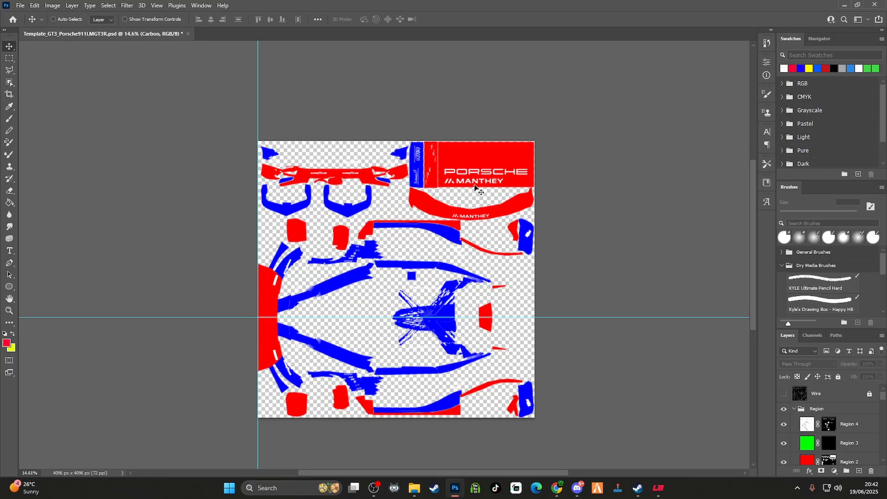
click(844, 5)
drag(364, 323, 616, 314)
drag(277, 289, 818, 255)
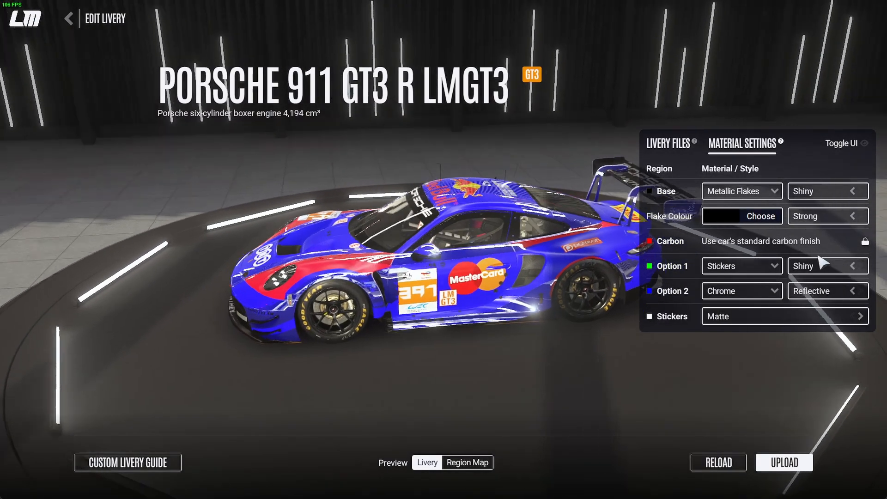
drag(297, 267, 658, 257)
drag(234, 275, 697, 314)
drag(298, 325, 762, 292)
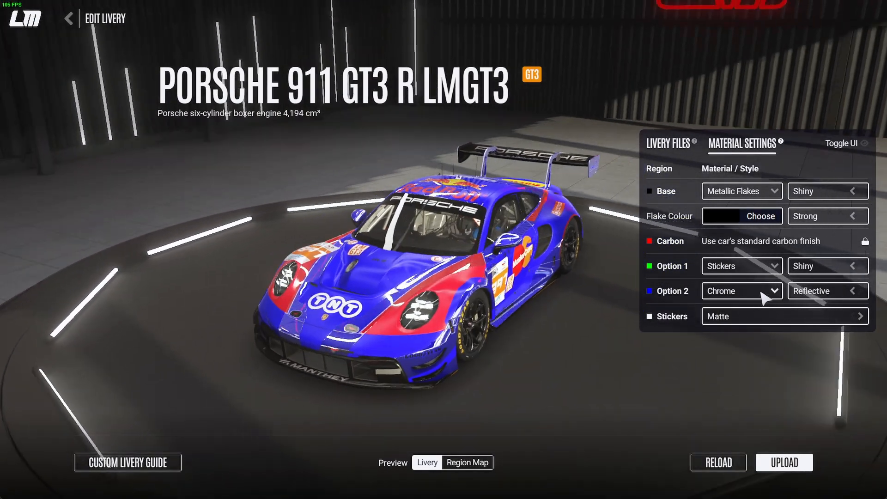
drag(295, 324, 706, 297)
drag(345, 355, 674, 348)
drag(395, 325, 536, 359)
drag(444, 309, 670, 301)
drag(342, 278, 660, 280)
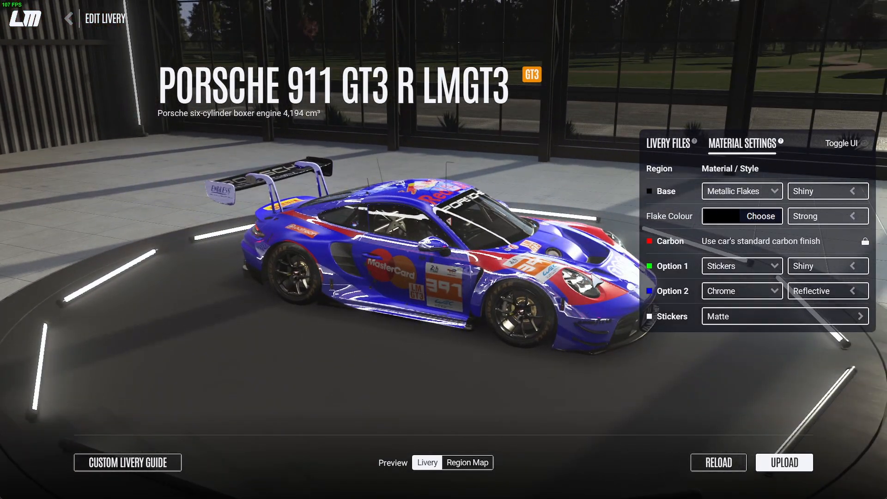
Try the Wrap material on the Base region and raise its style above Matte
drag(368, 259, 526, 249)
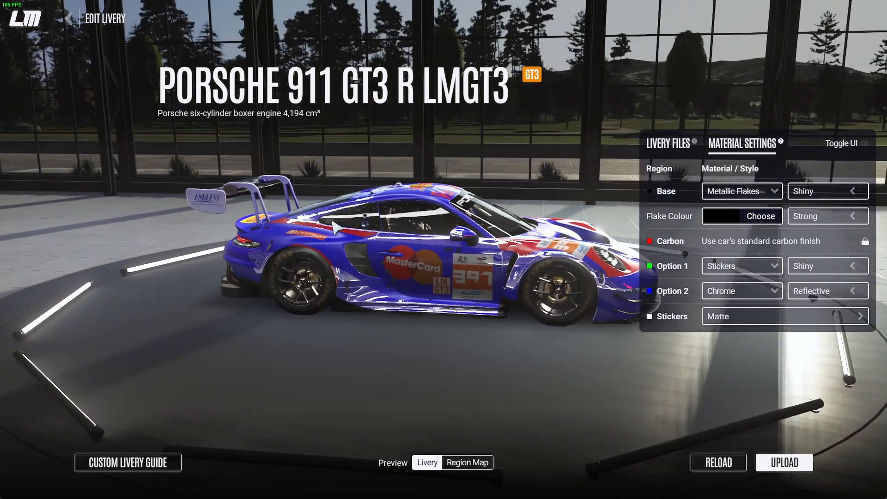
drag(332, 222, 465, 281)
drag(336, 231, 372, 241)
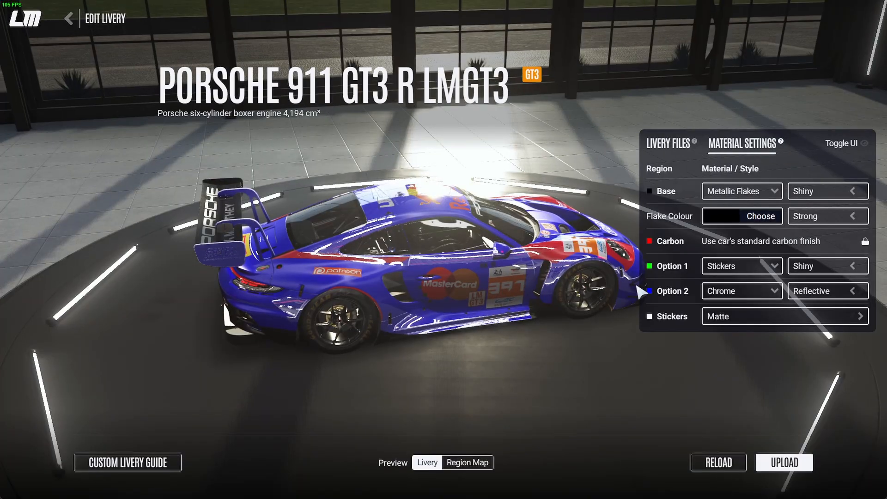
click(771, 193)
click(734, 232)
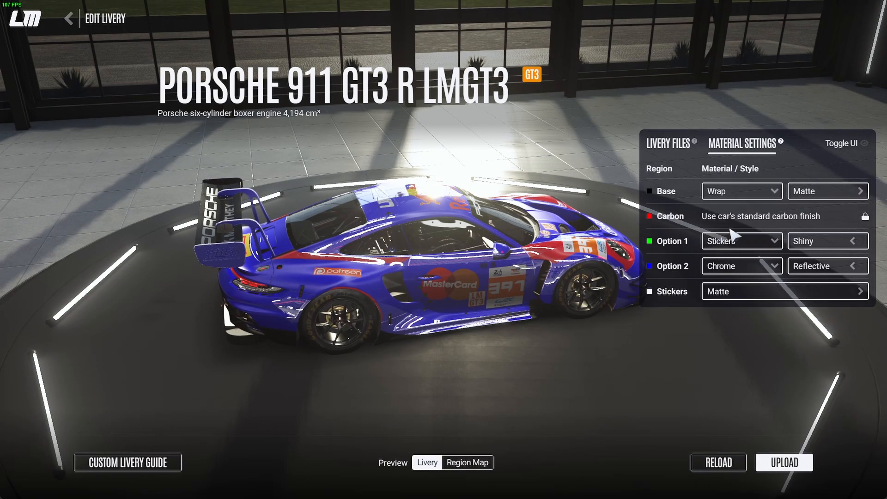
click(860, 192)
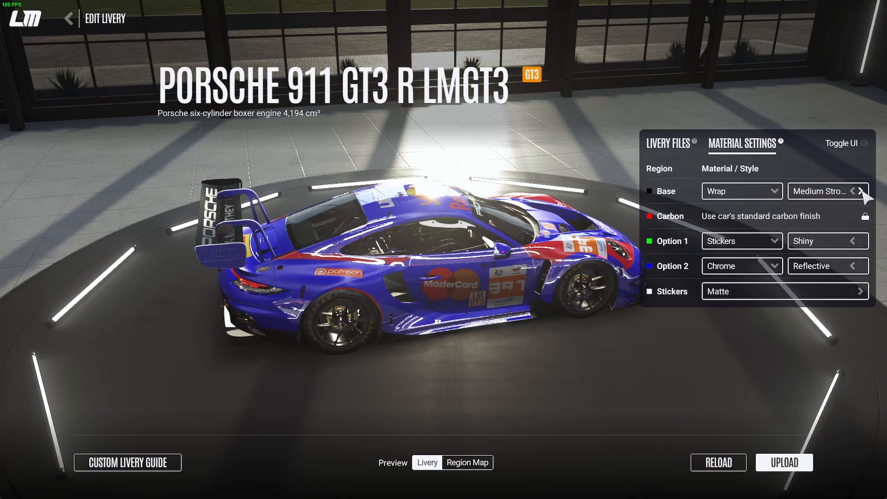
click(861, 191)
Set the Base region's material to Metallic Paint and the Option 1 sticker style to Medium
click(769, 196)
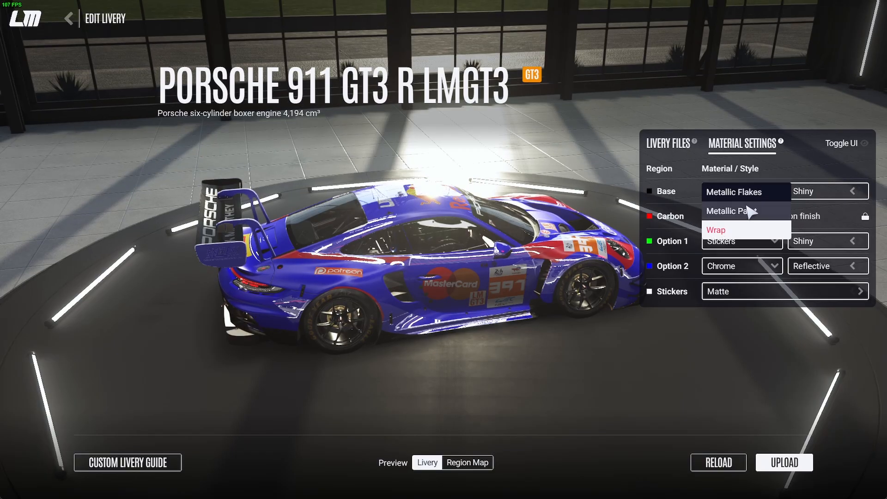
click(730, 211)
click(853, 267)
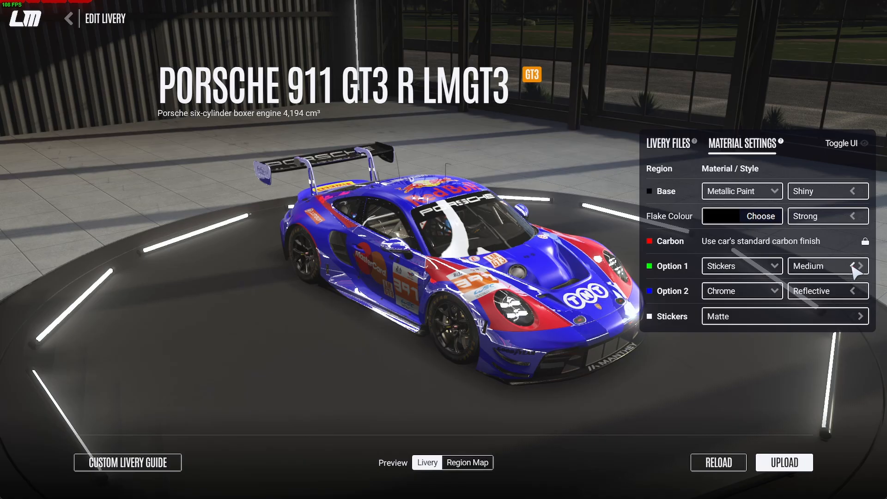
Try the Satin chrome style and the Stickers material on the Option 2 region
click(852, 290)
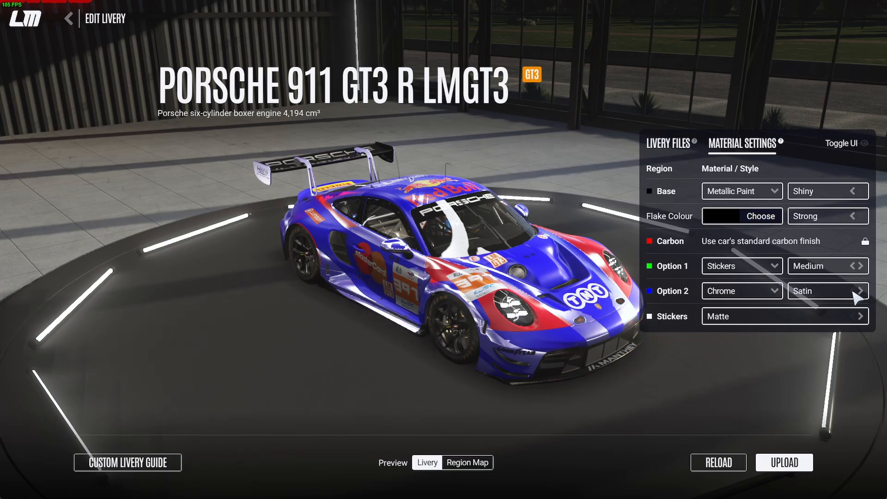
click(747, 297)
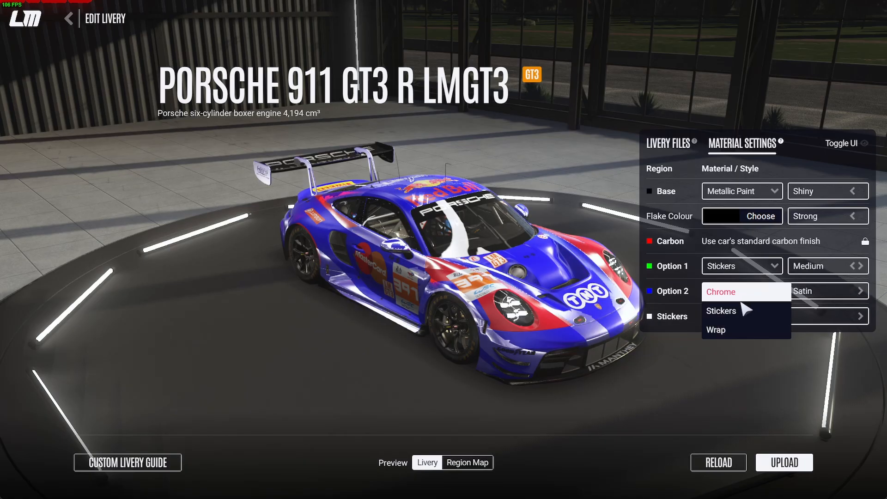
click(739, 311)
Set the Option 2 region's material to Wrap and raise its style one level above Matte
click(774, 292)
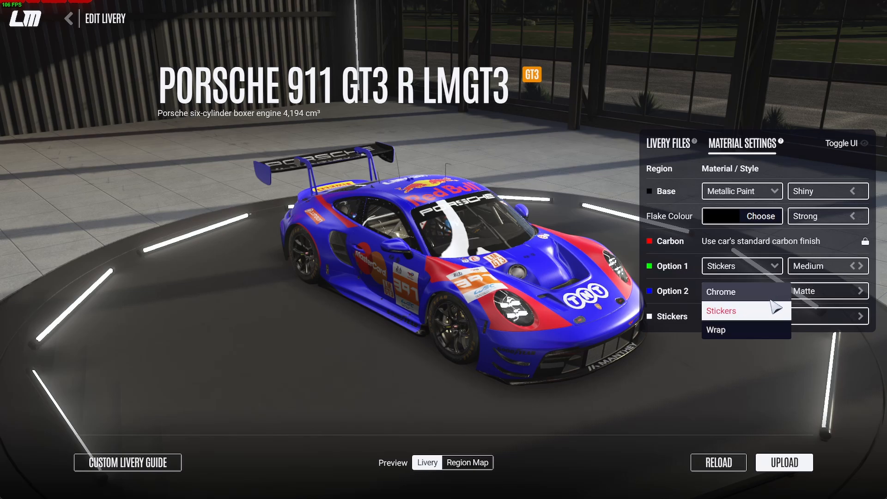
click(775, 327)
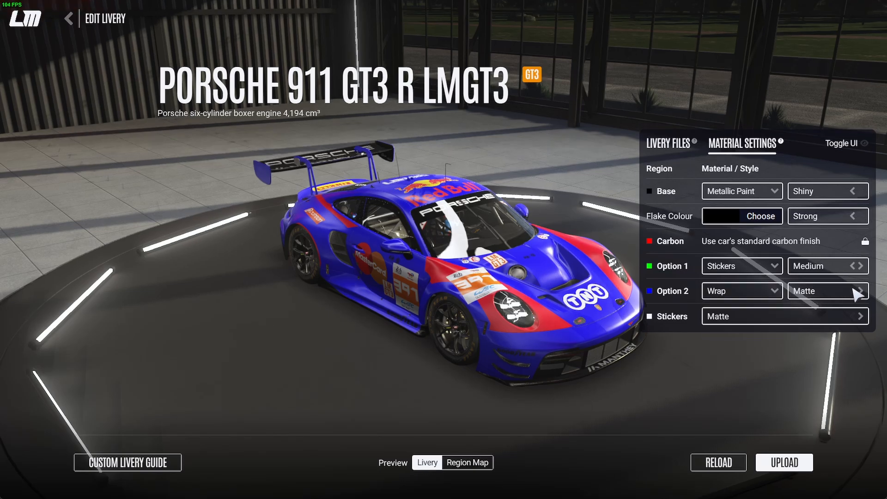
click(857, 290)
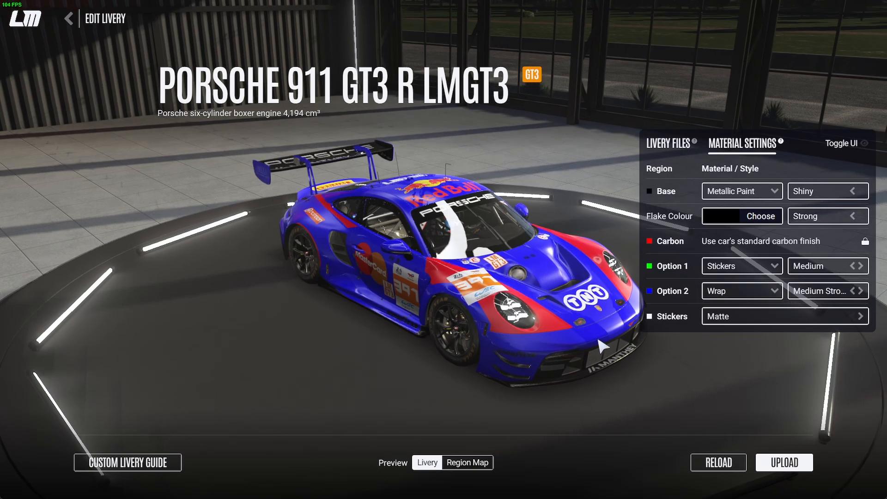
Examine the Metallic Paint and Wrap finishes on the car's front, sides, roof and rear under the showroom lights
drag(599, 340, 79, 275)
drag(531, 342, 1, 293)
drag(530, 287, 0, 369)
drag(526, 304, 2, 372)
drag(522, 323, 2, 282)
drag(466, 314, 97, 266)
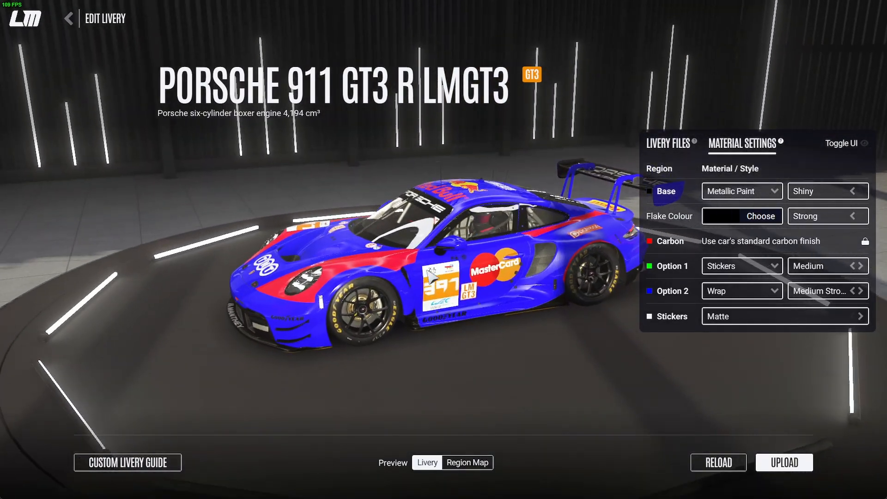
drag(426, 269, 81, 303)
drag(322, 321, 116, 332)
drag(415, 335, 527, 329)
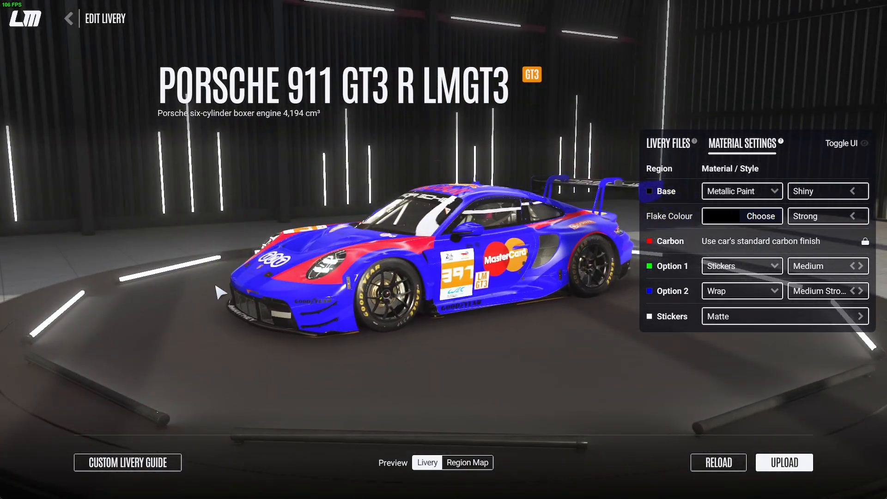
drag(215, 286, 552, 352)
drag(403, 360, 2, 327)
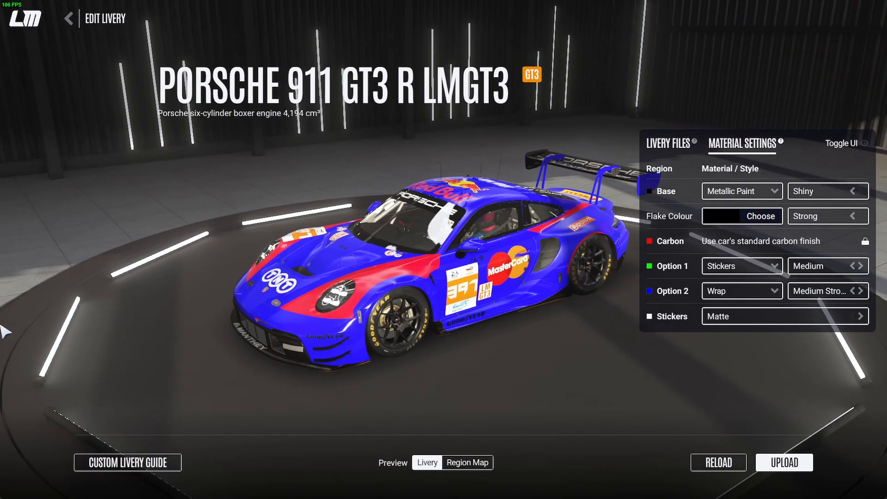
drag(391, 327, 135, 306)
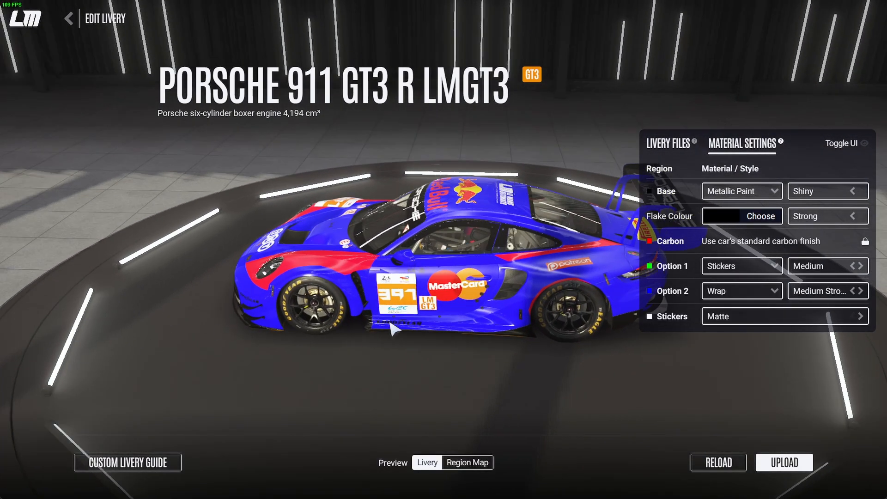
drag(486, 358, 417, 237)
drag(579, 250, 381, 319)
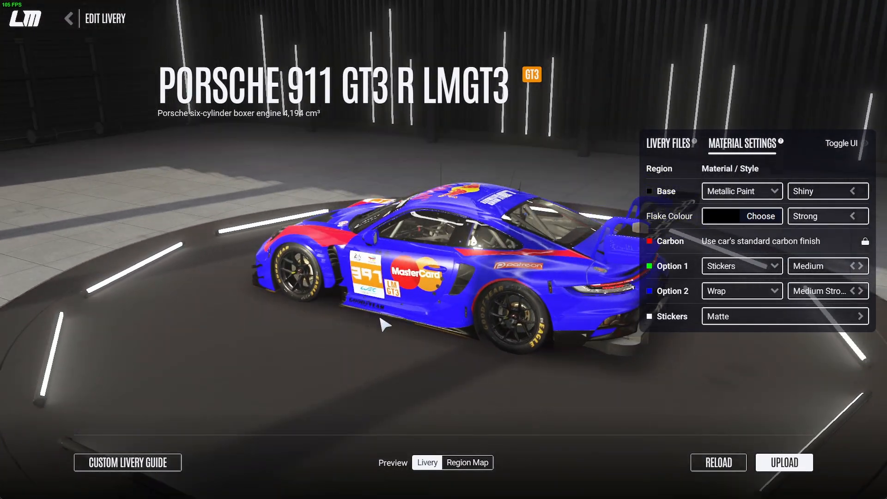
drag(539, 285, 1, 241)
drag(474, 294, 4, 327)
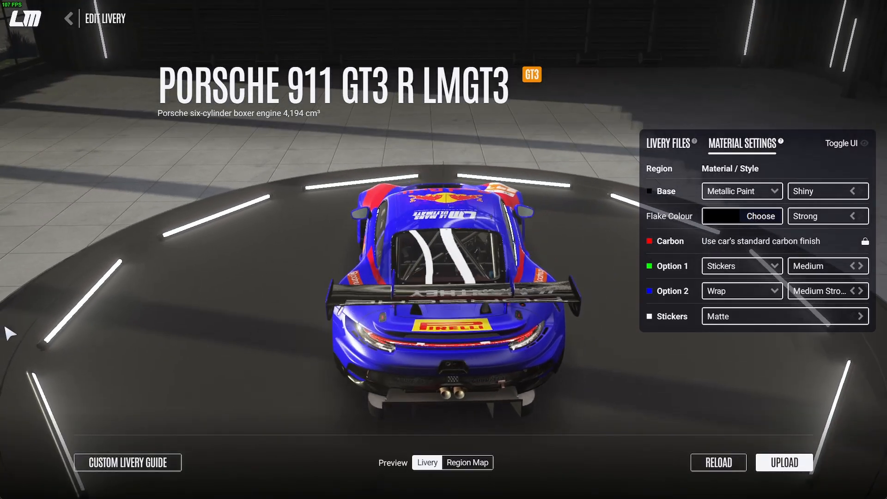
drag(556, 305, 115, 323)
drag(456, 313, 138, 319)
drag(503, 289, 60, 324)
drag(455, 305, 27, 298)
drag(416, 290, 7, 293)
drag(508, 320, 107, 308)
drag(422, 318, 184, 286)
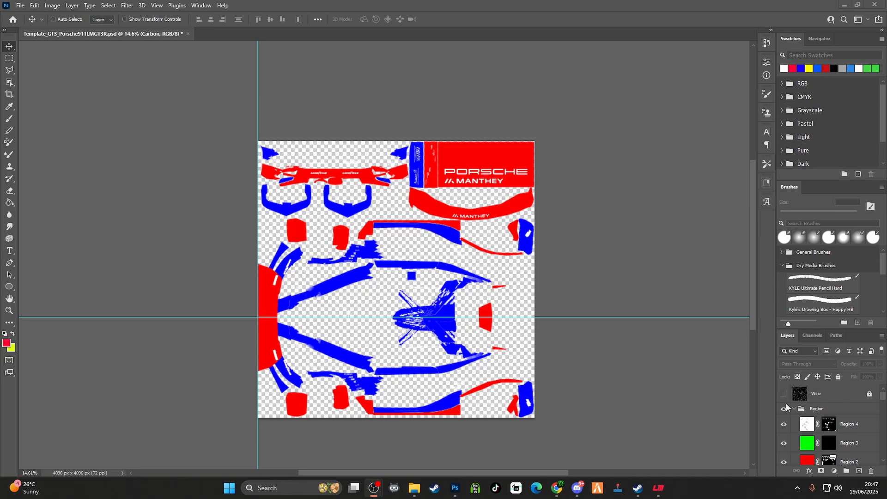
Switch to Photoshop and show the export mask, Levels 1, number plate and Class Stickers layers of the template
scroll(803, 432, down, 4)
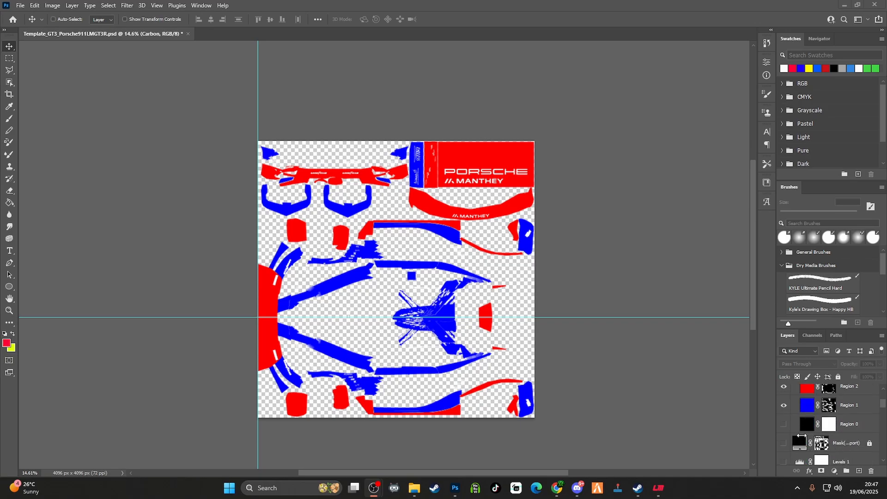
click(783, 447)
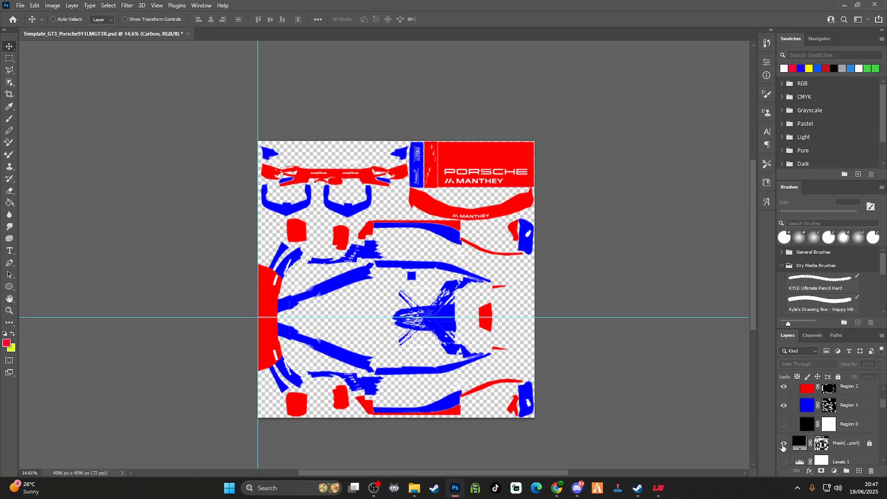
click(783, 444)
scroll(791, 459, down, 2)
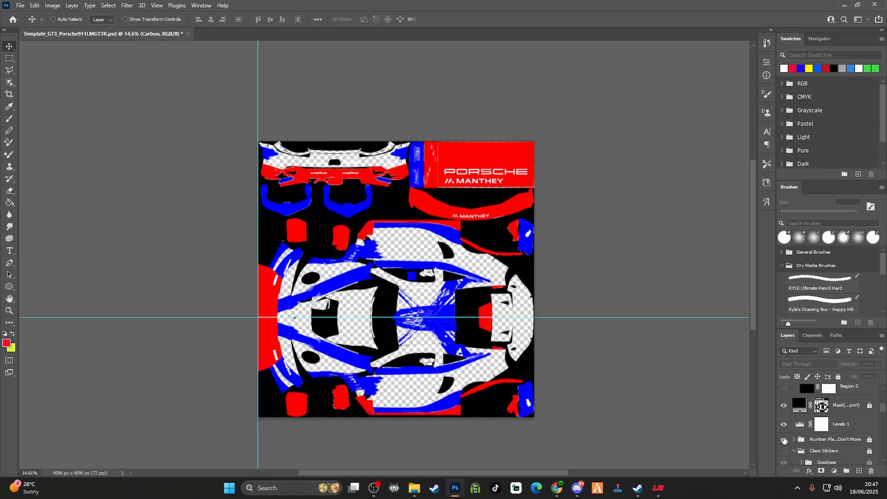
click(784, 440)
Show the Car Stickers and Carbon groups on the template
scroll(790, 442, down, 3)
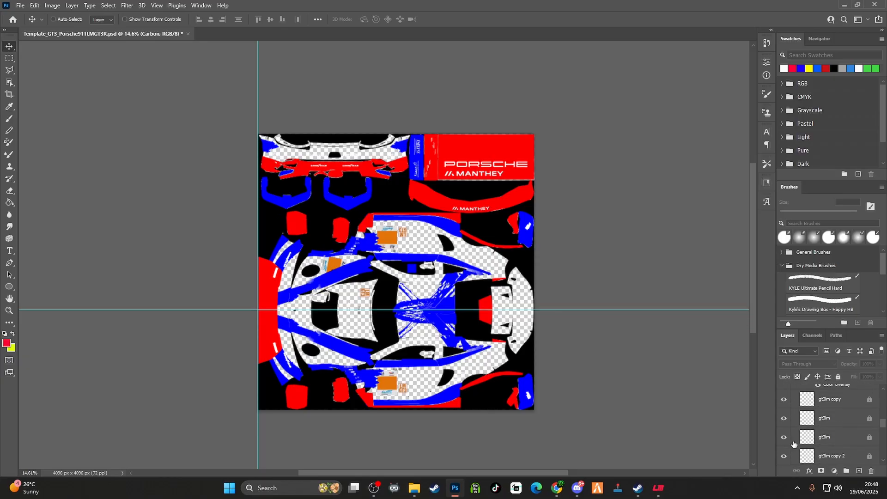
scroll(792, 441, down, 3)
click(785, 451)
scroll(784, 416, down, 2)
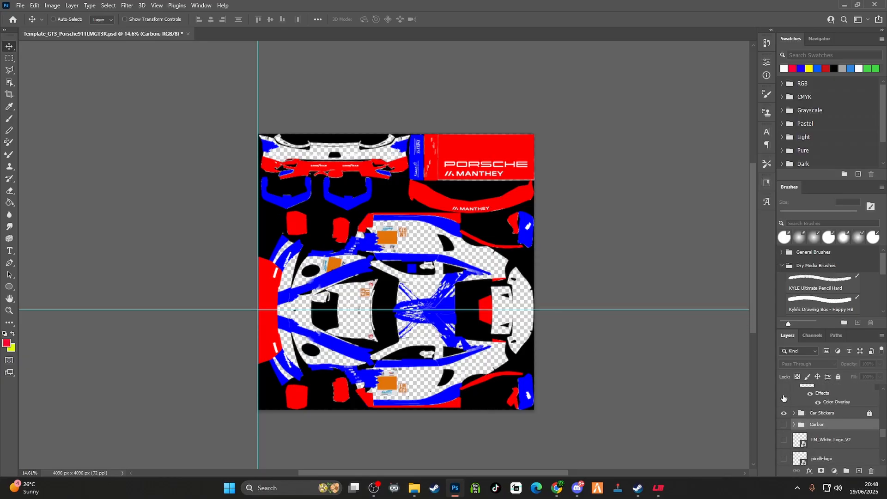
click(784, 425)
Show the LM white logo, Pirelli logo, both Patreon logos and the TNT logo layers
click(783, 441)
scroll(787, 443, down, 1)
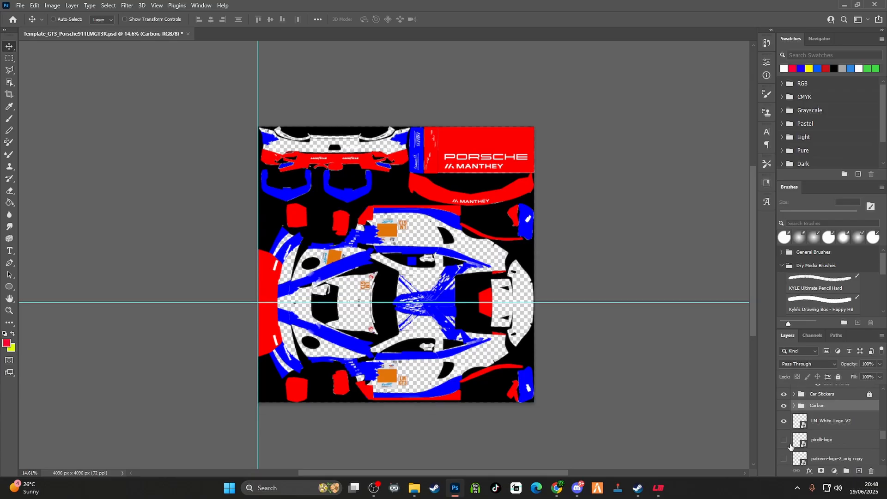
click(783, 439)
scroll(791, 453, down, 2)
click(783, 425)
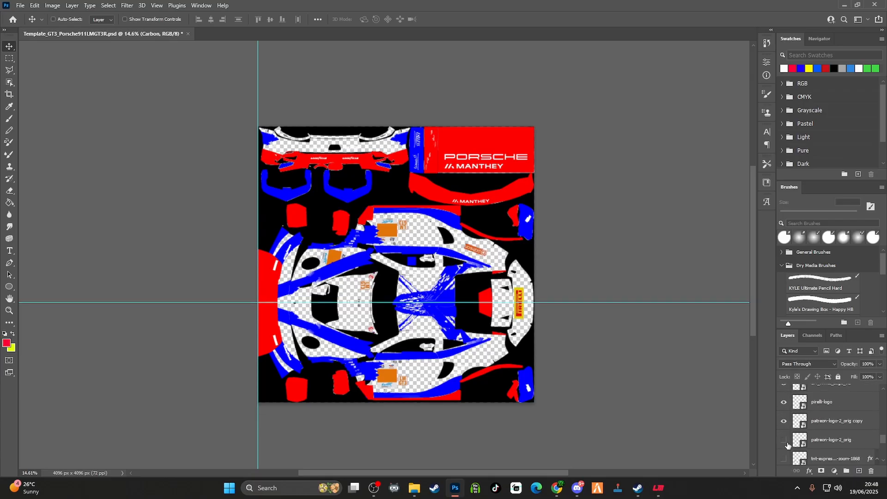
click(783, 440)
scroll(786, 446, down, 3)
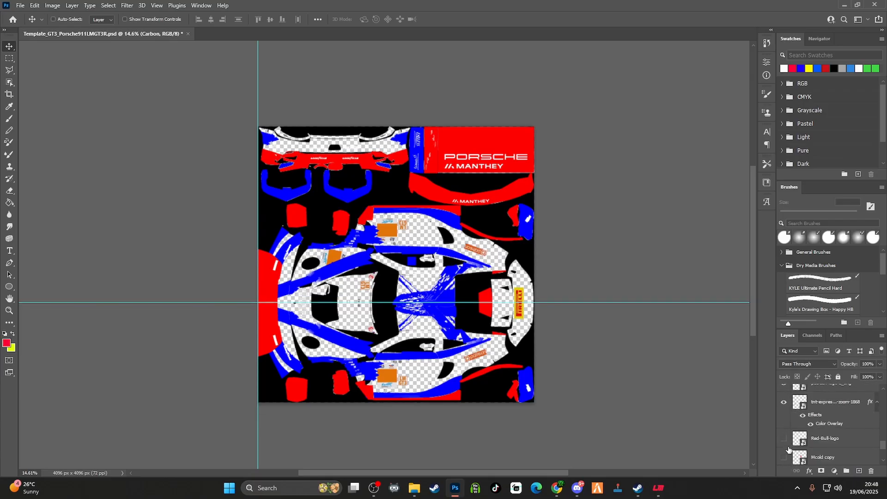
Show the Red Bull logo and both MasterCard logo layers
click(784, 440)
click(784, 457)
scroll(787, 462, down, 2)
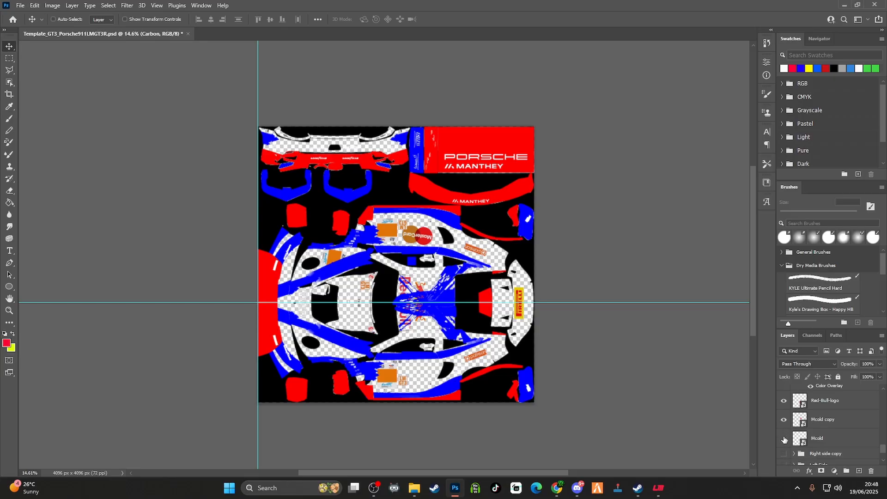
click(783, 439)
Show the Right side copy, Left Side and base layers, and hide the Region group
click(783, 453)
scroll(786, 450, down, 2)
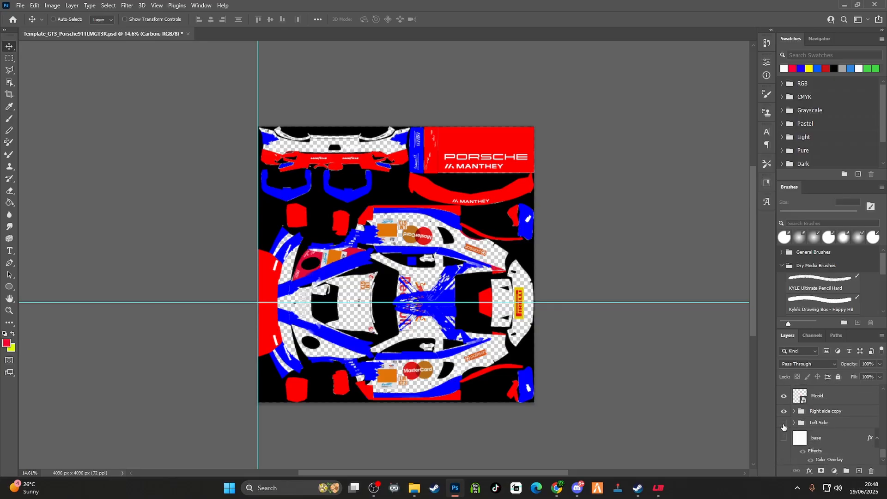
click(783, 438)
scroll(804, 455, up, 10)
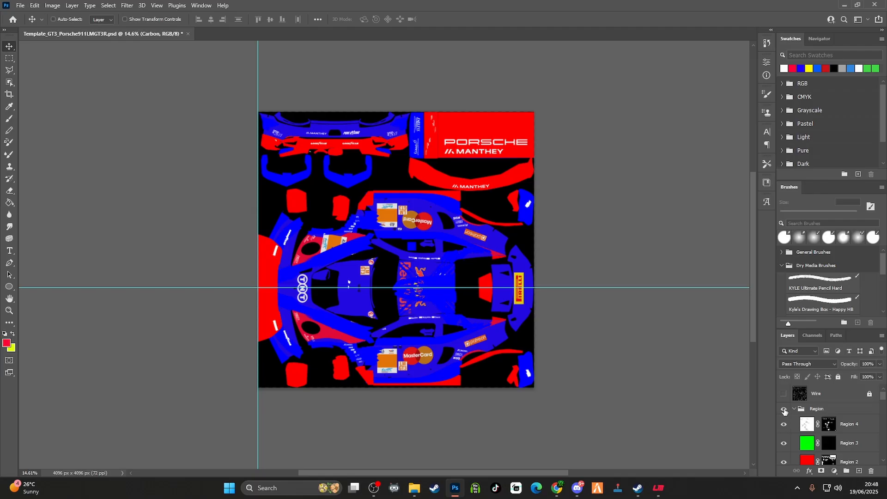
click(784, 409)
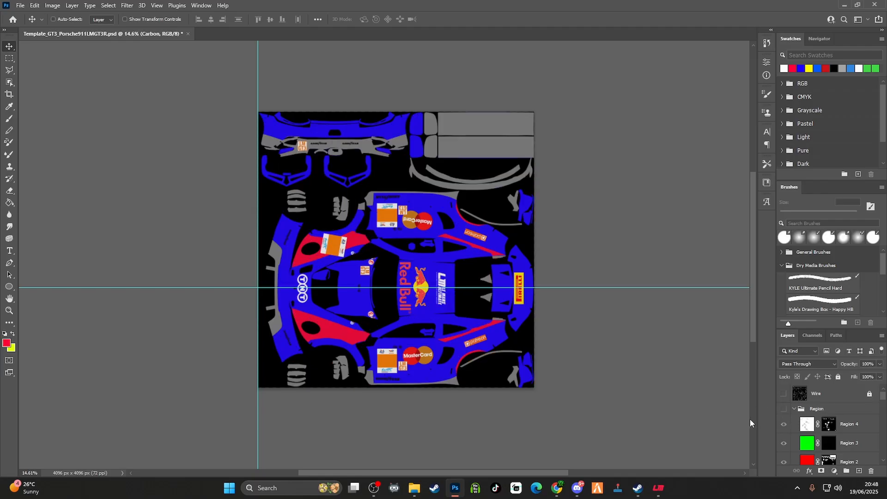
Select the base layer and inspect the complete livery skin across the template
scroll(808, 403, down, 10)
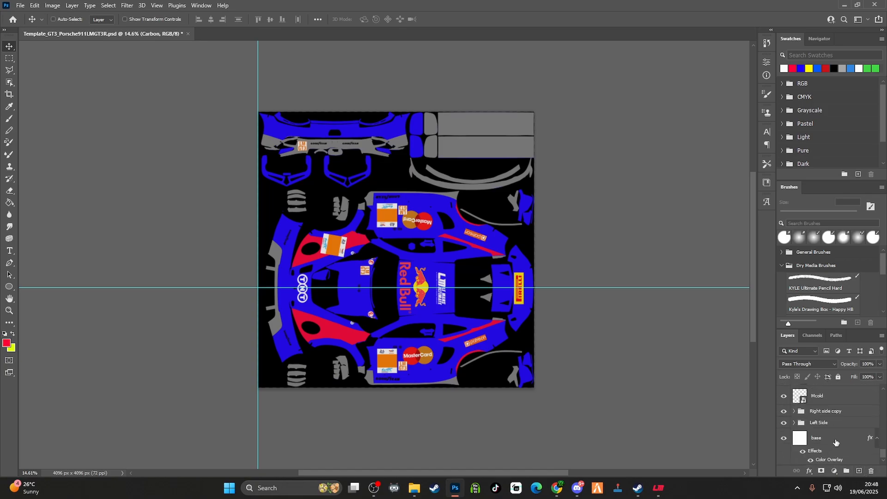
click(835, 443)
scroll(292, 288, up, 2)
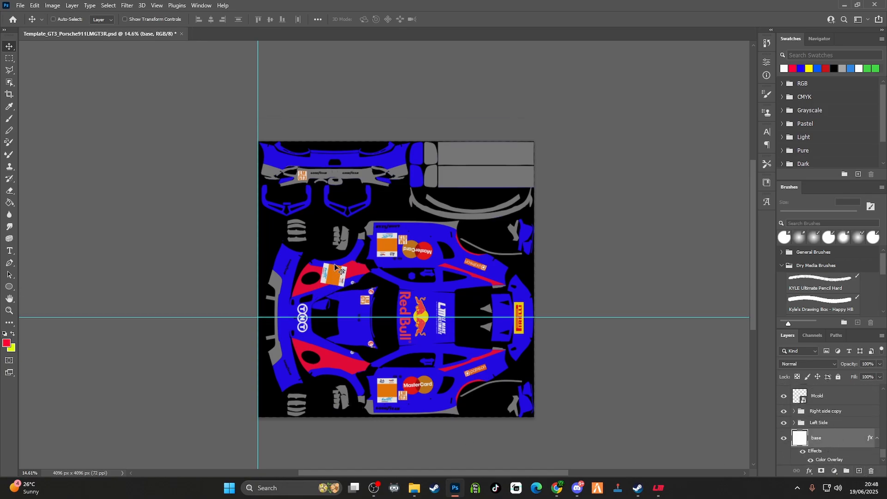
key(super)
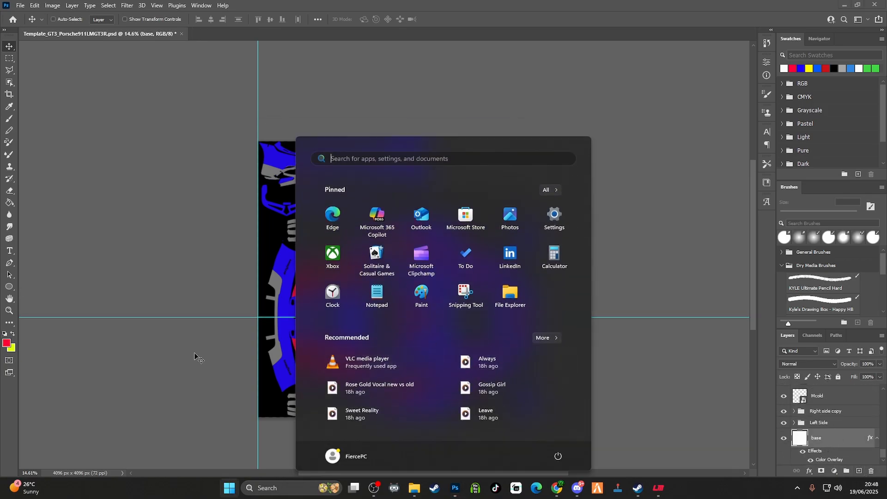
click(647, 244)
scroll(444, 292, up, 8)
scroll(444, 292, down, 2)
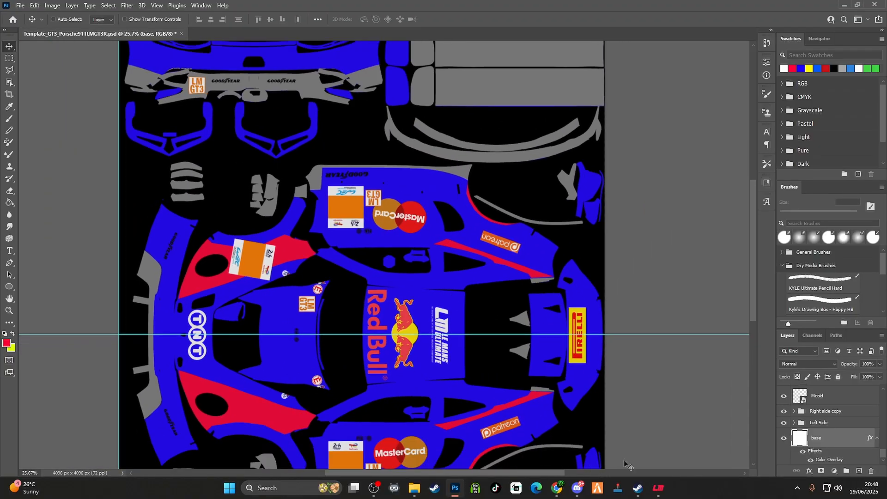
scroll(753, 311, down, 5)
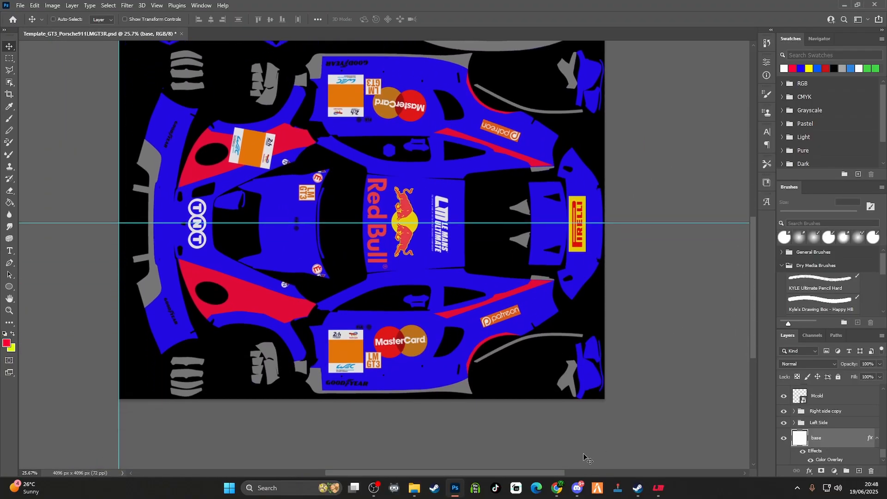
Add a new layer above the base layer and brush purple #9001ff across the lower side's front fender and the door's front
drag(523, 470, 507, 470)
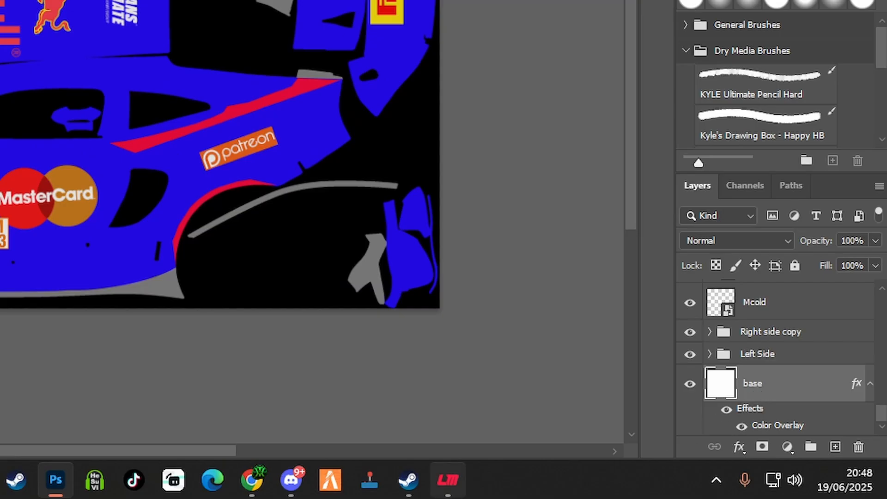
mouse_move(659, 487)
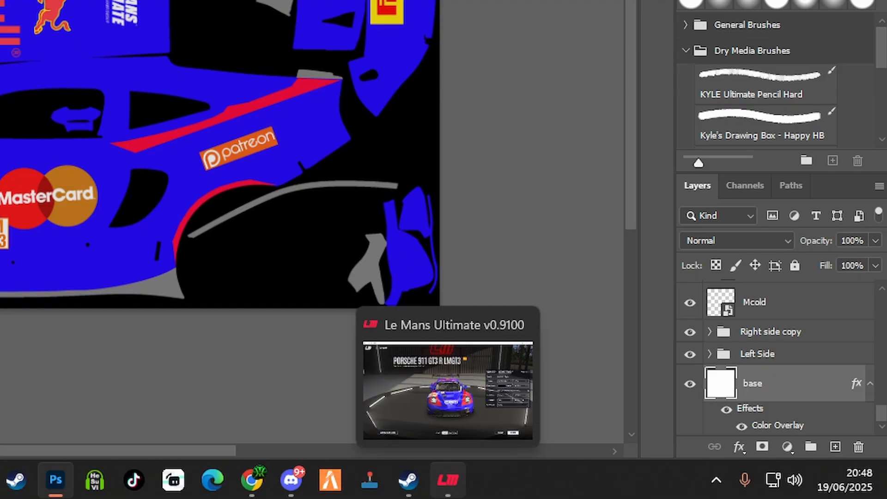
click(835, 447)
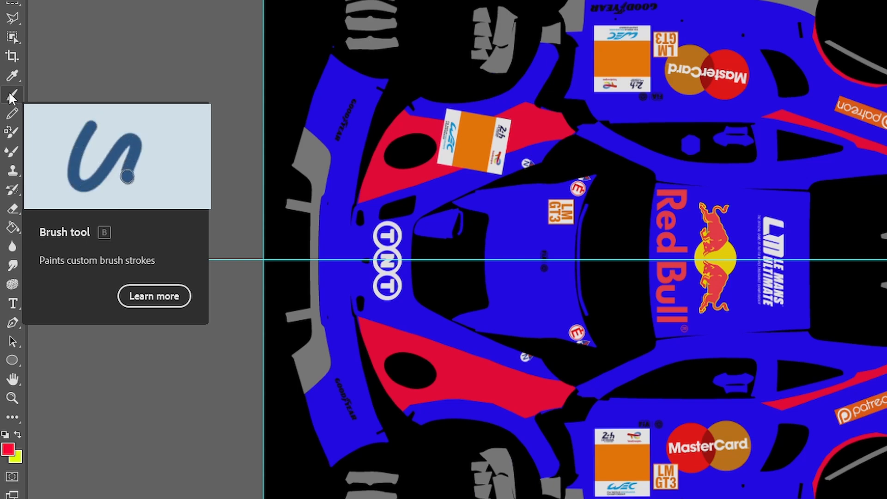
click(9, 92)
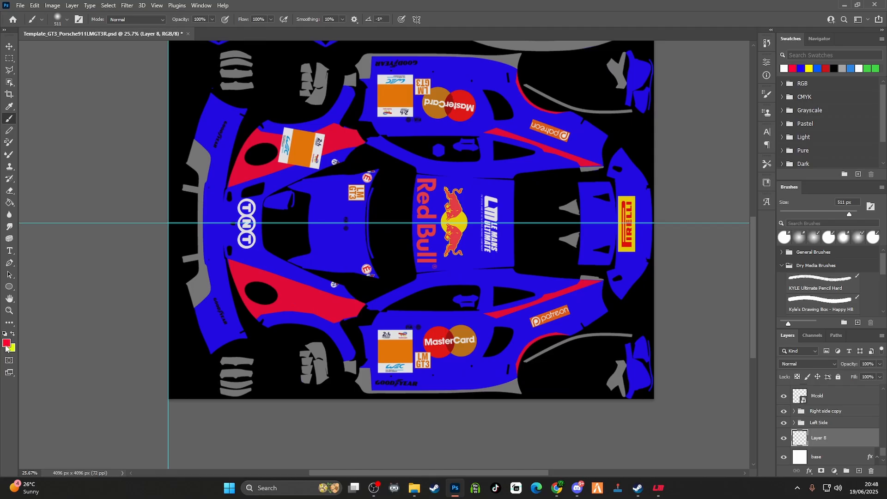
click(7, 343)
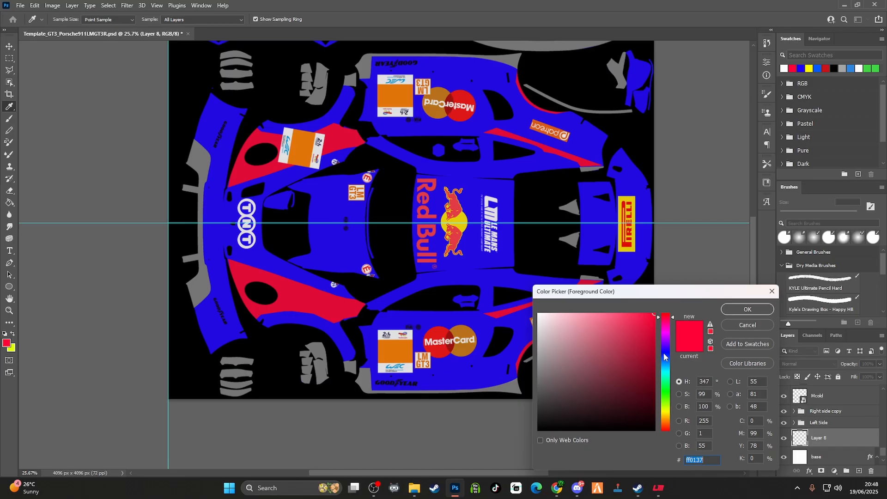
drag(669, 344, 668, 340)
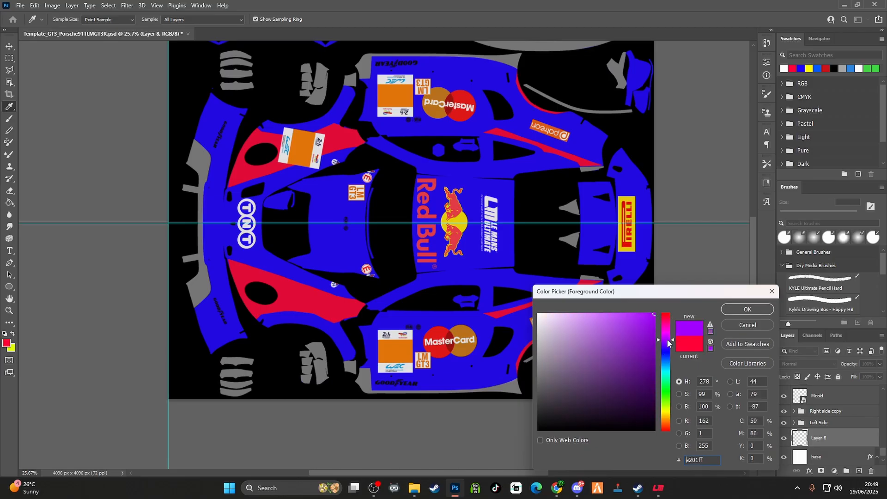
click(748, 310)
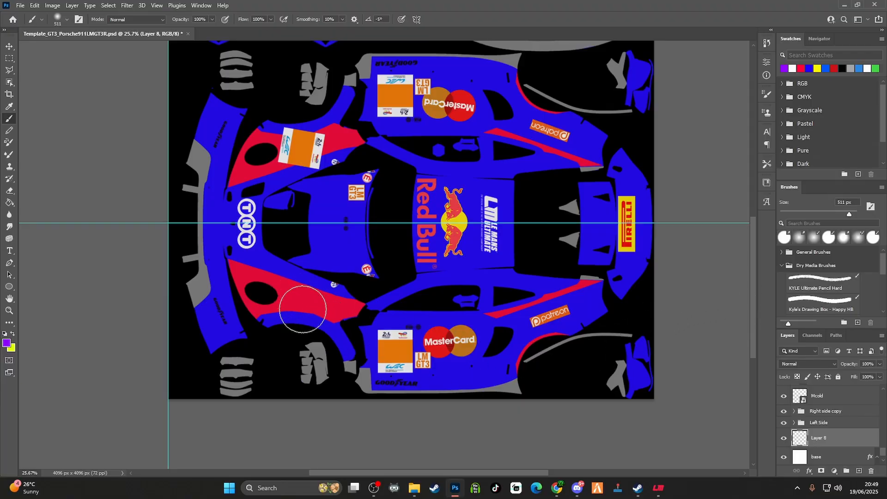
mouse_move(316, 305)
mouse_down()
mouse_move(375, 330)
mouse_move(427, 335)
mouse_move(388, 338)
mouse_move(322, 315)
mouse_move(377, 318)
mouse_move(362, 327)
mouse_move(434, 336)
mouse_up()
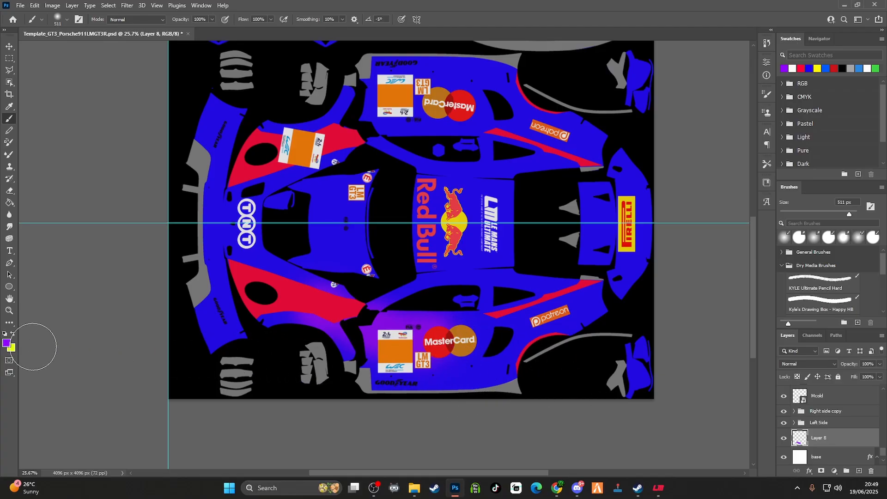
Brush magenta #ff01de from the lower side's MasterCard logo back to the Patreon logo on the rear quarter
click(6, 343)
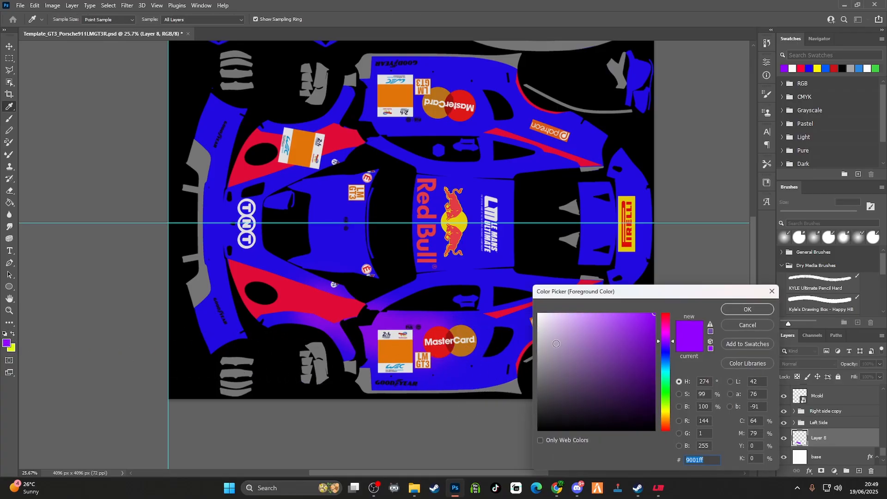
click(667, 336)
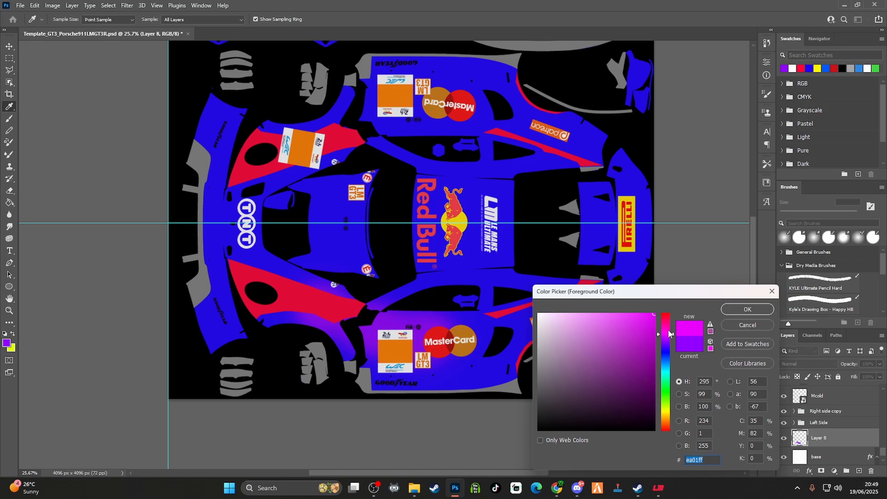
click(668, 330)
click(747, 309)
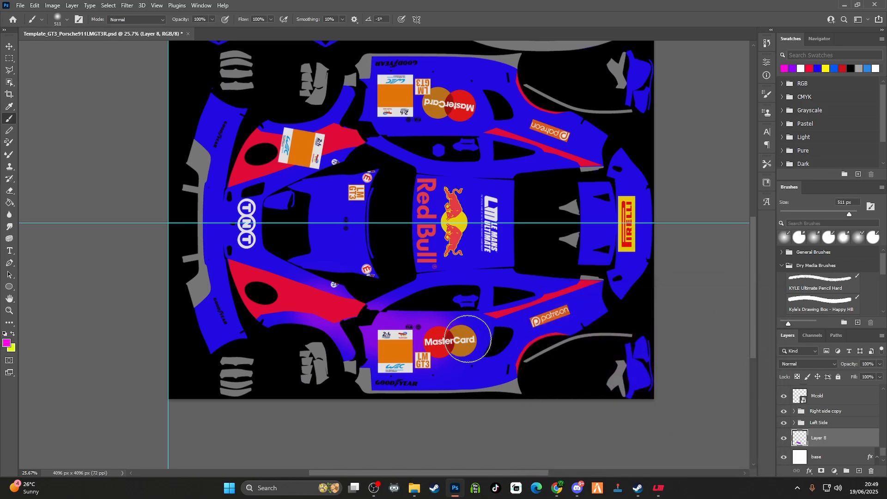
drag(456, 339, 557, 325)
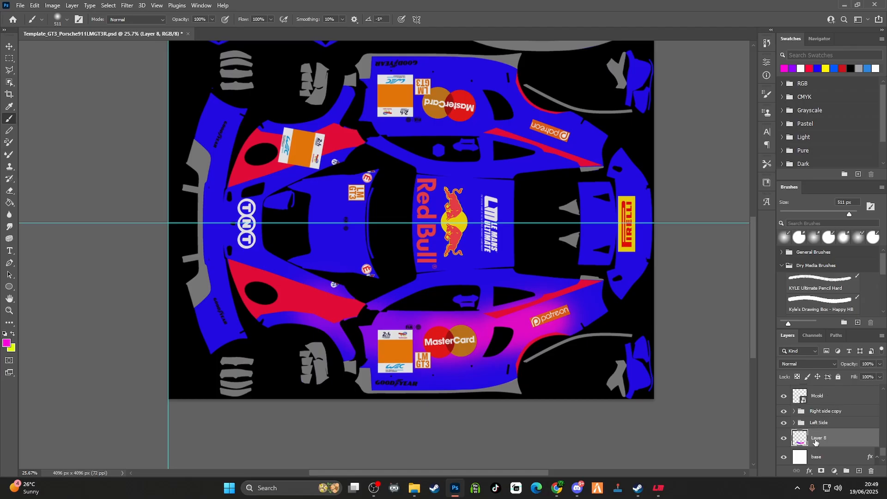
Brush orange #ff4301 over the end of the lower rear quarter and the lower half of the rear panels
click(7, 343)
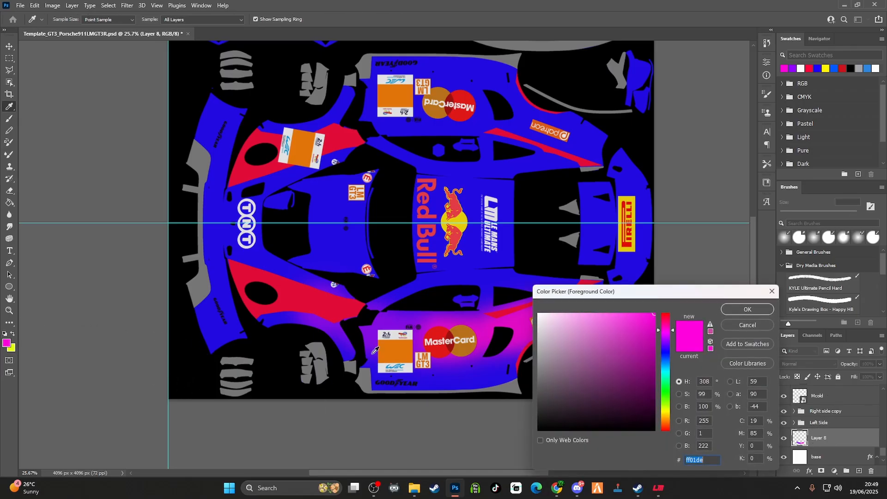
click(665, 423)
drag(672, 428, 673, 429)
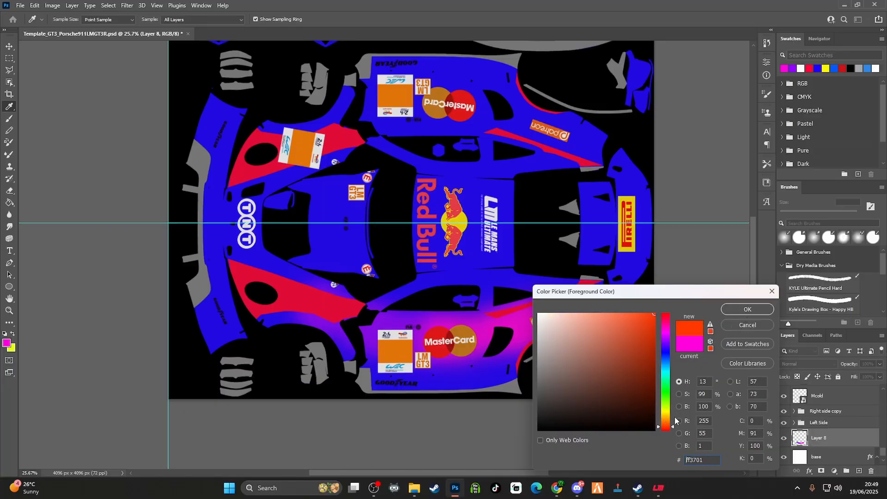
drag(672, 424, 672, 424)
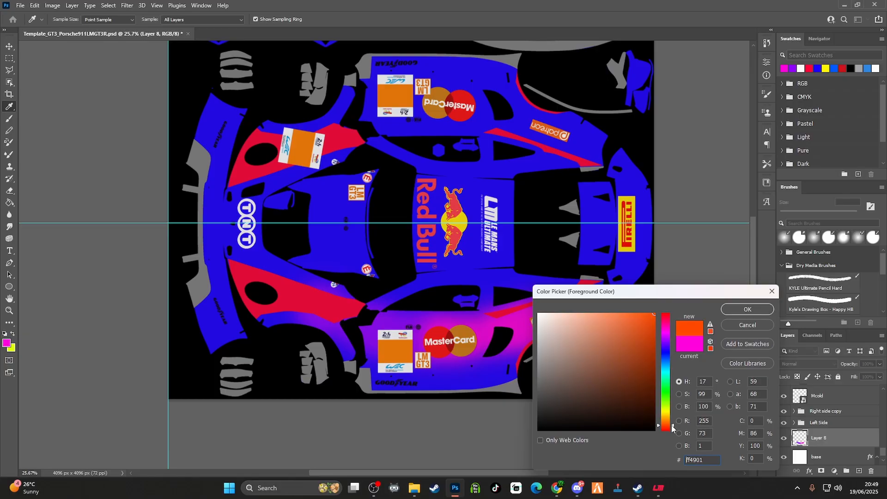
click(734, 312)
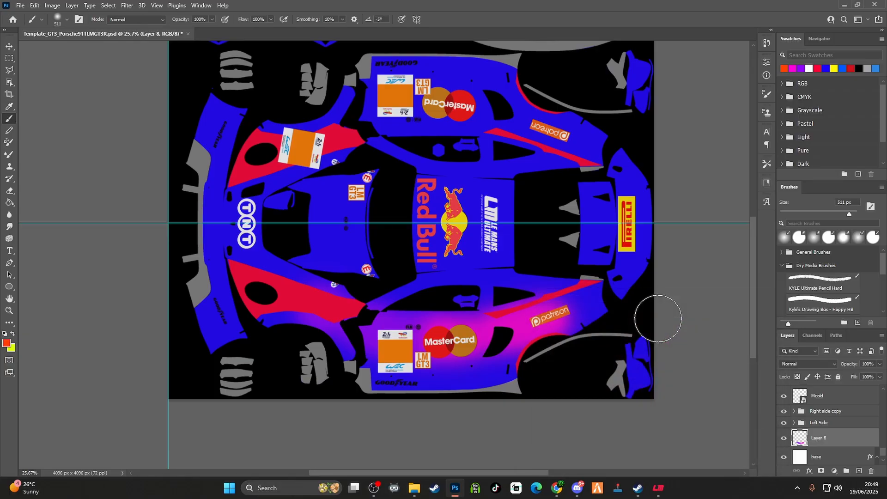
click(572, 305)
mouse_move(571, 292)
mouse_down()
mouse_move(583, 312)
mouse_move(606, 256)
mouse_move(611, 280)
mouse_move(644, 252)
mouse_move(637, 269)
mouse_move(643, 263)
mouse_move(610, 266)
mouse_move(593, 253)
mouse_up()
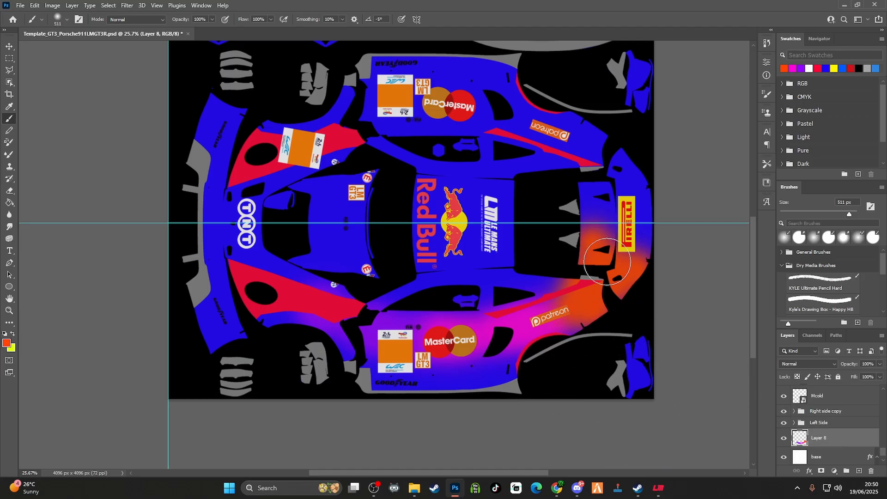
Brush sea green #04f882 over the upper end of the rear panels and the upper rear quarter around the Patreon logo
click(6, 343)
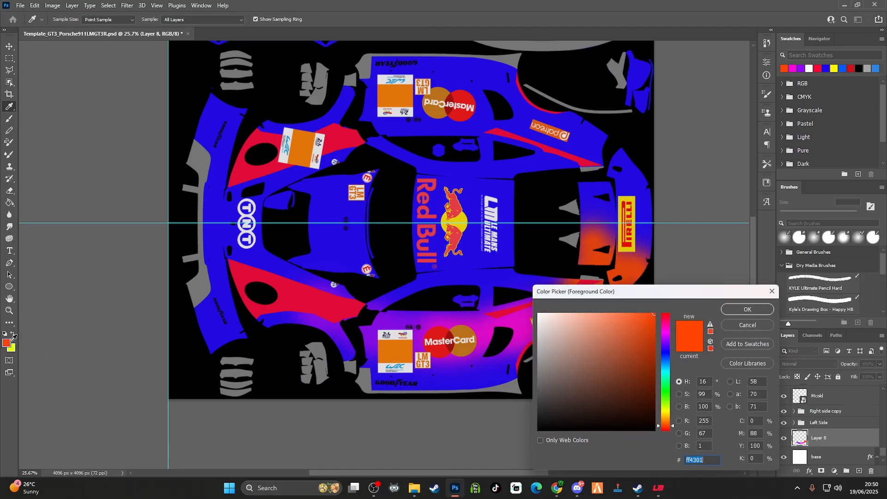
click(667, 378)
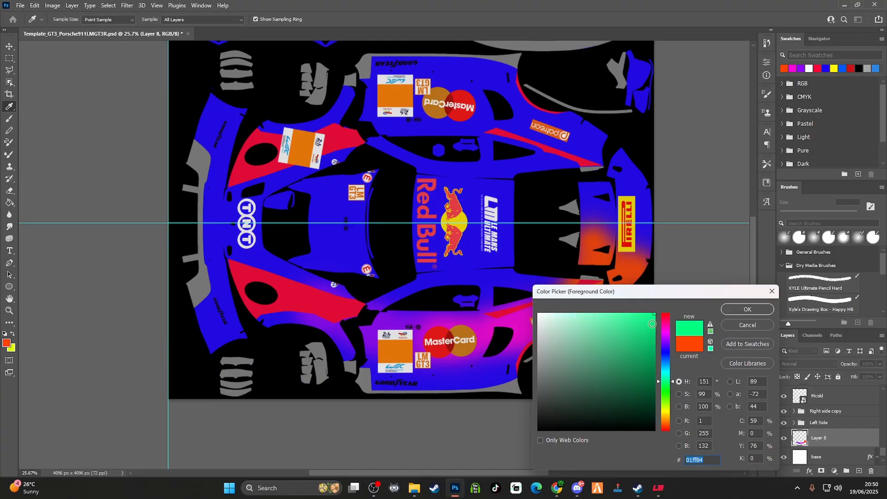
drag(651, 323, 653, 316)
click(750, 310)
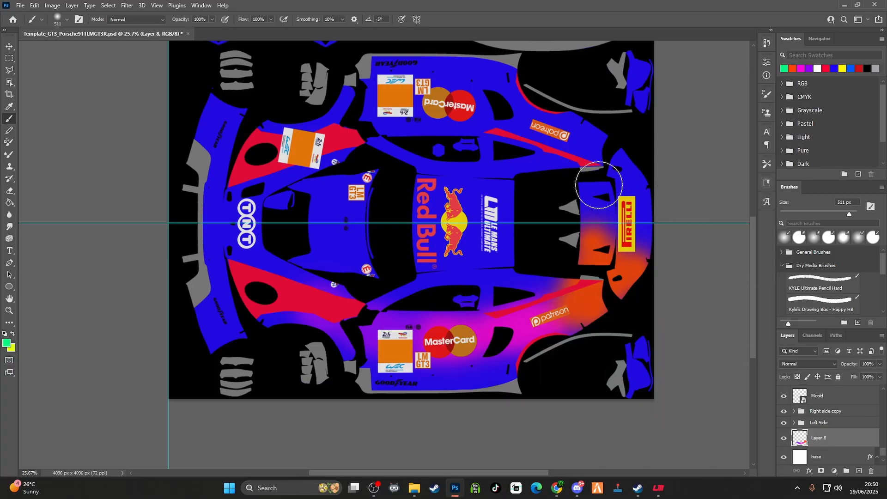
mouse_move(613, 192)
mouse_down()
mouse_move(592, 137)
mouse_move(562, 121)
mouse_move(563, 142)
mouse_move(468, 115)
mouse_move(518, 104)
mouse_up()
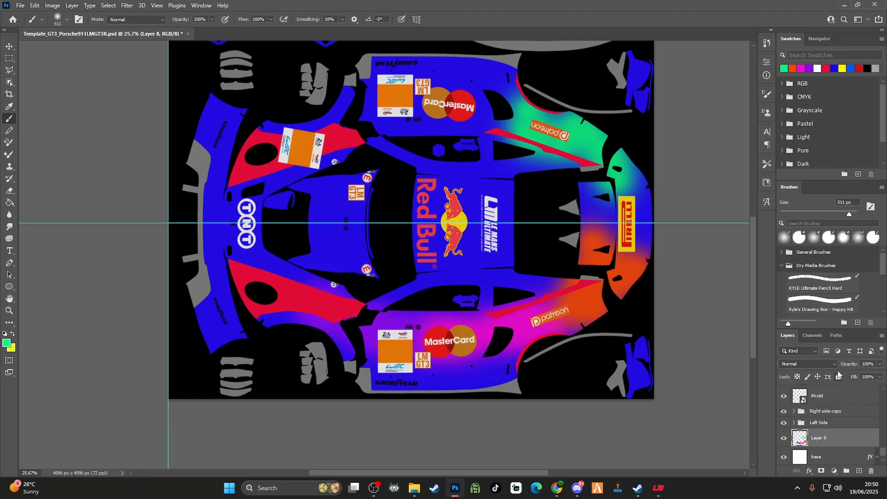
Brush bright green #4fdd0a along the upper side's door area around the MasterCard logo
click(7, 344)
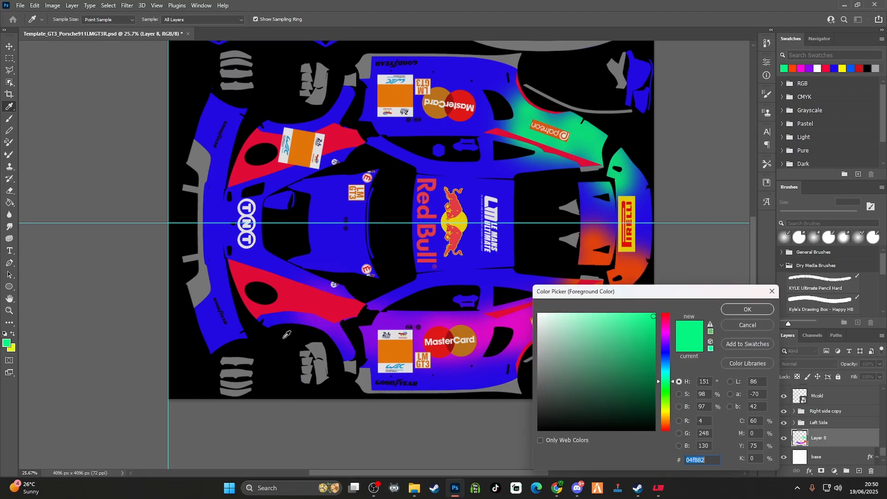
drag(665, 390, 668, 401)
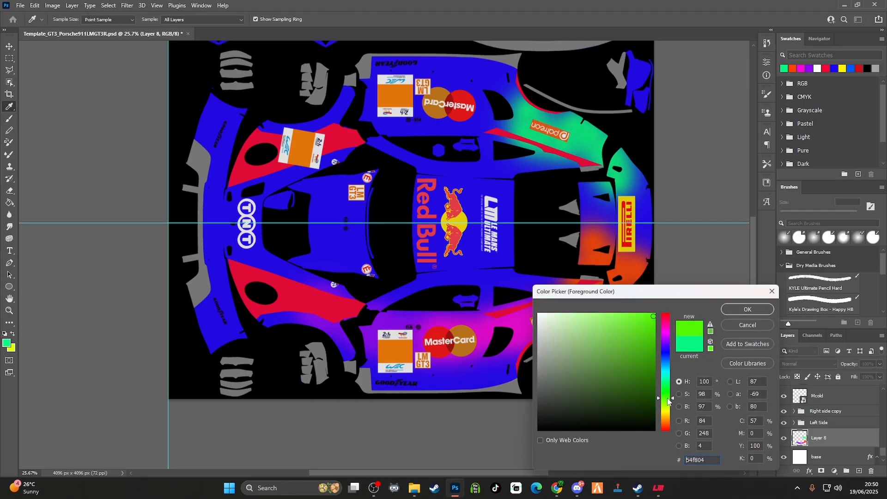
click(650, 328)
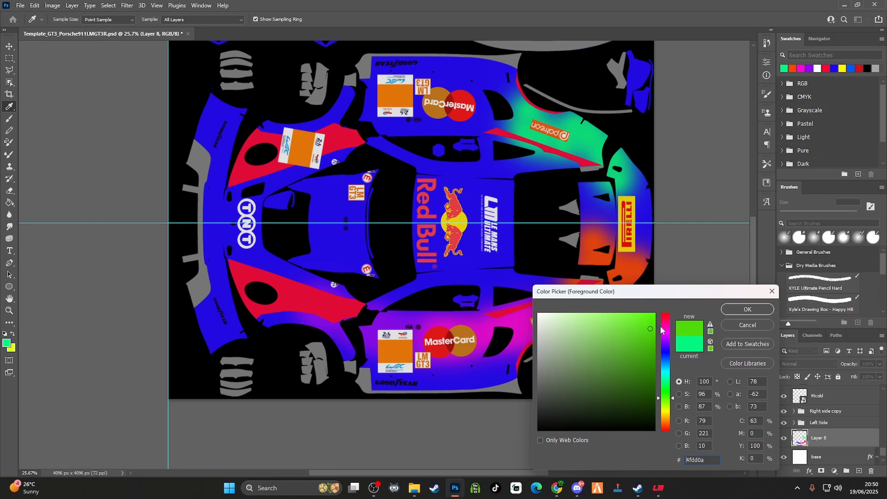
click(736, 310)
mouse_move(517, 134)
mouse_down()
mouse_move(467, 110)
mouse_move(466, 138)
mouse_move(502, 130)
mouse_move(385, 123)
mouse_move(460, 119)
mouse_move(468, 100)
mouse_move(441, 95)
mouse_move(392, 99)
mouse_move(383, 115)
mouse_up()
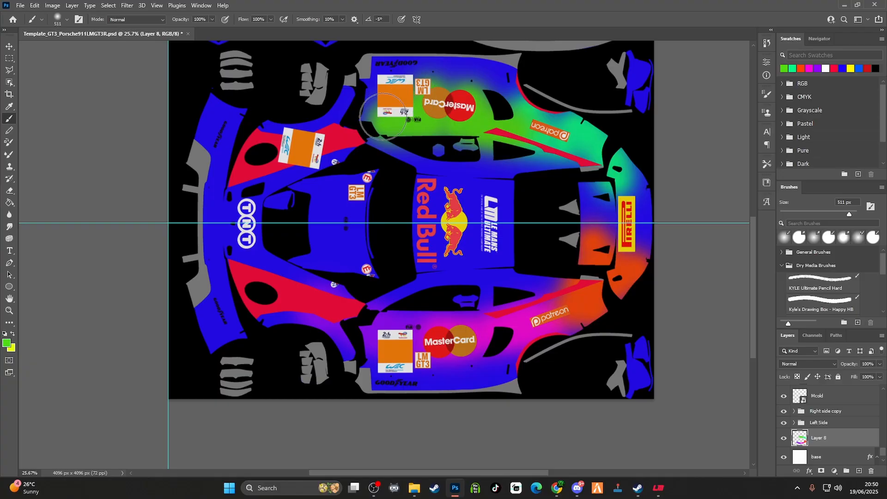
Brush yellow #d1dd0a over the upper front fender and the front edge of the upper door
click(10, 344)
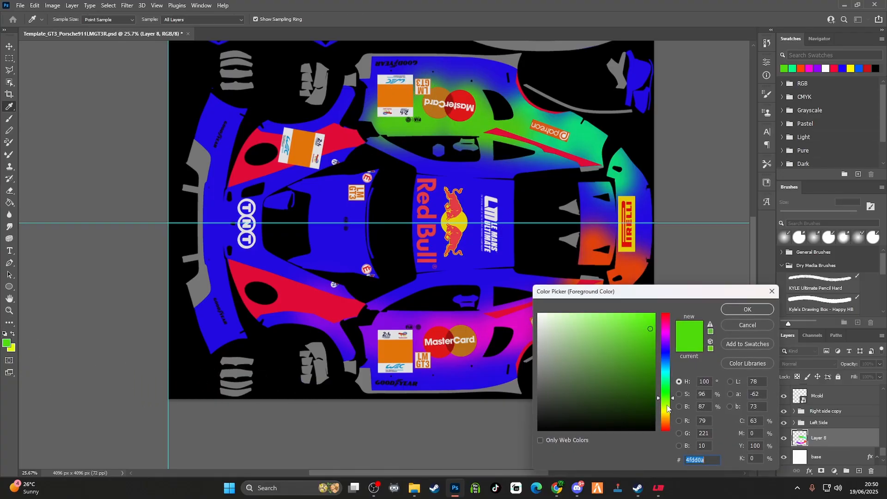
drag(667, 405, 669, 409)
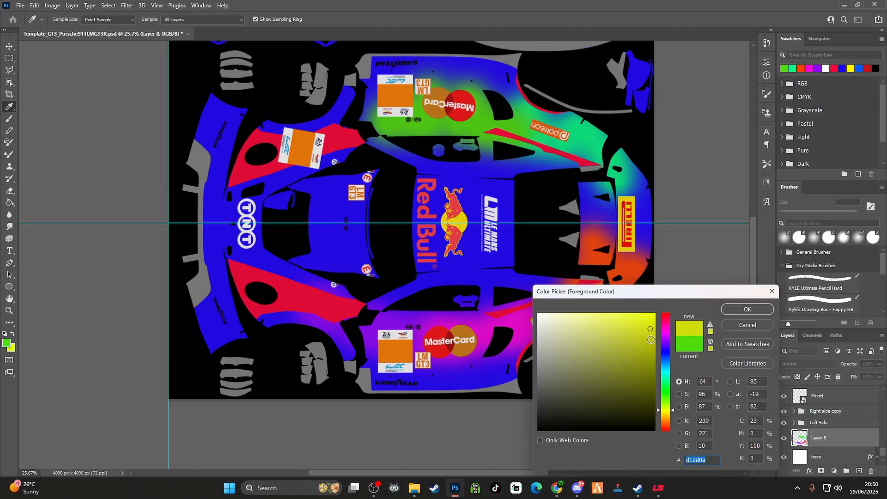
click(737, 313)
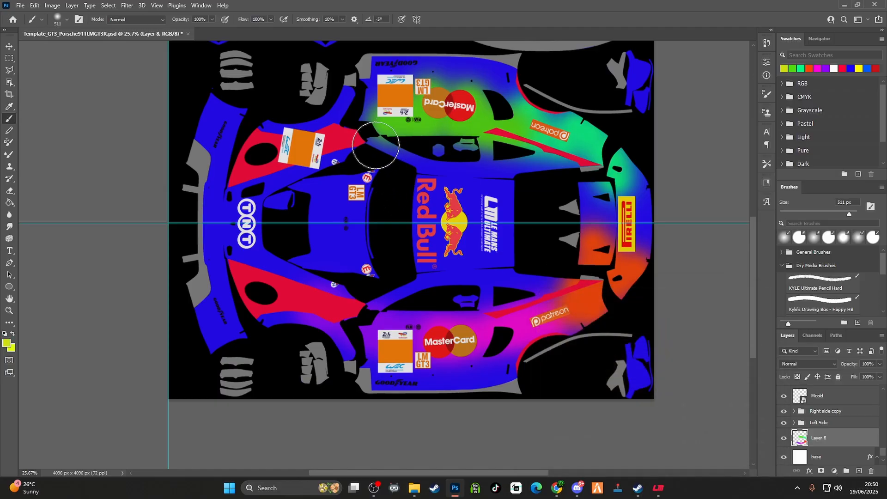
mouse_move(380, 127)
mouse_down()
mouse_move(325, 127)
mouse_move(265, 178)
mouse_move(271, 130)
mouse_move(334, 139)
mouse_move(323, 148)
mouse_move(371, 106)
mouse_up()
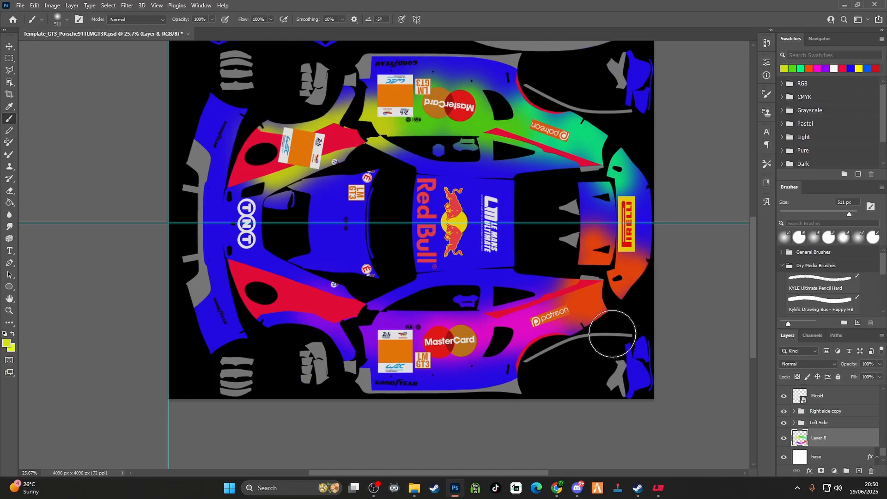
Set the painted colour layer's blend mode to Dissolve and inspect the speckled paint across the template
scroll(651, 388, down, 2)
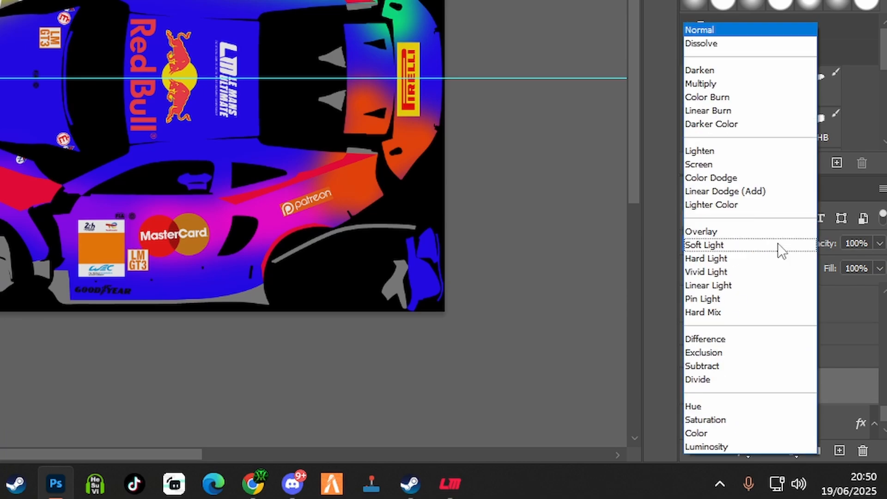
click(719, 45)
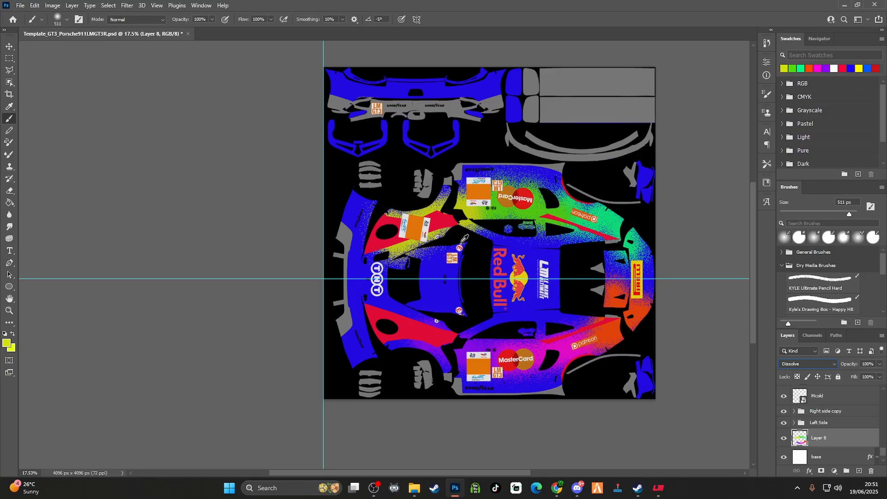
click(9, 47)
scroll(639, 287, up, 3)
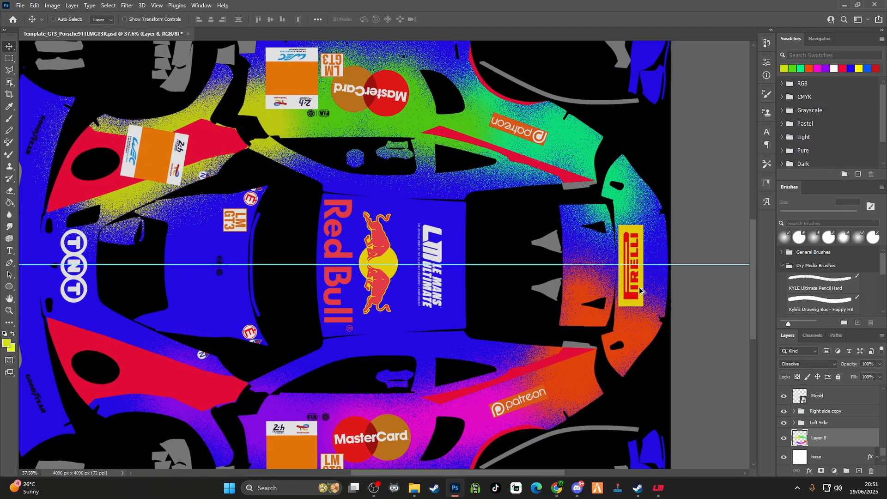
drag(527, 473, 437, 473)
scroll(650, 356, down, 2)
scroll(649, 356, down, 1)
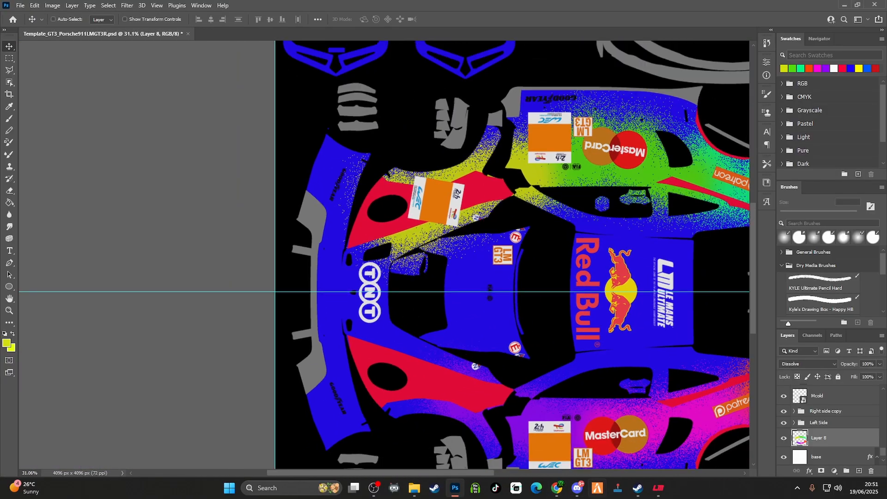
drag(480, 474, 576, 473)
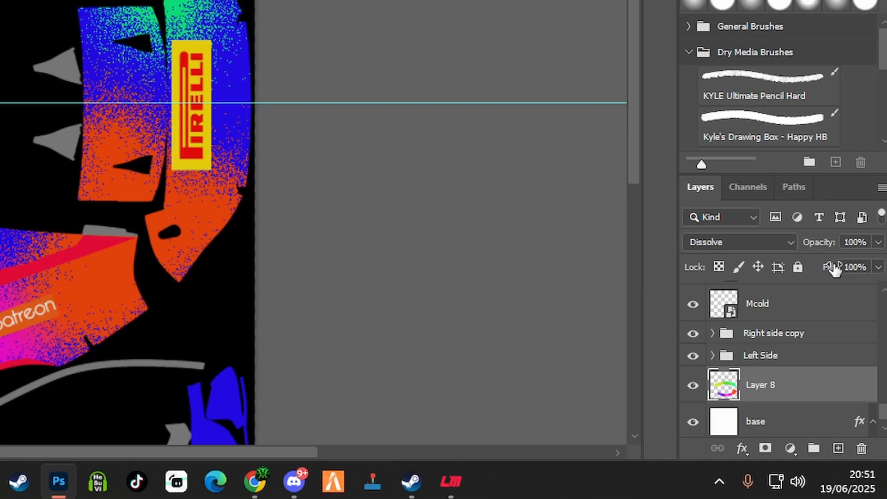
Reduce the Fill of the Dissolve paint layer to 15%
drag(837, 271, 835, 270)
drag(836, 272, 777, 276)
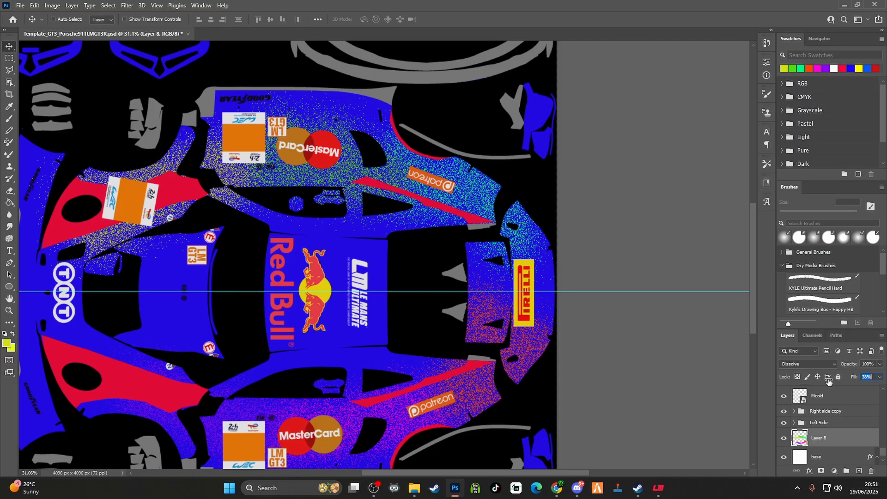
drag(826, 380, 818, 381)
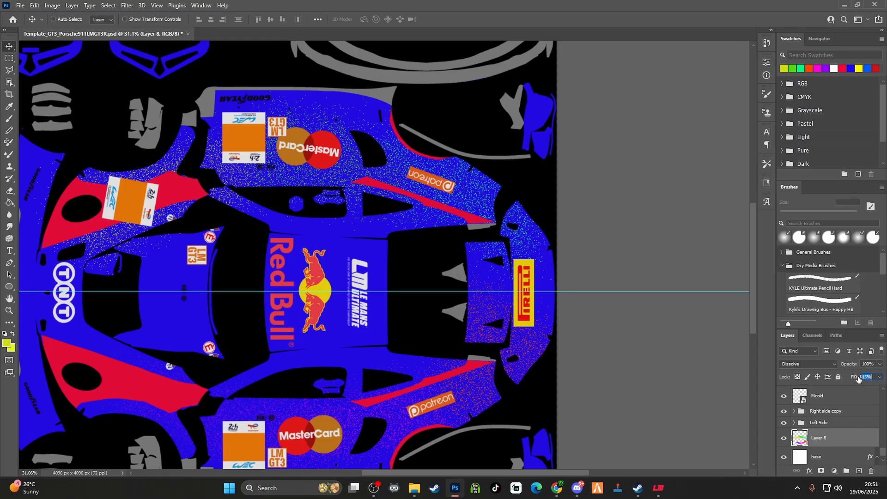
Set the Dissolve paint layer's Fill to 24% and inspect the speckled paint across the whole template
drag(861, 379, 862, 378)
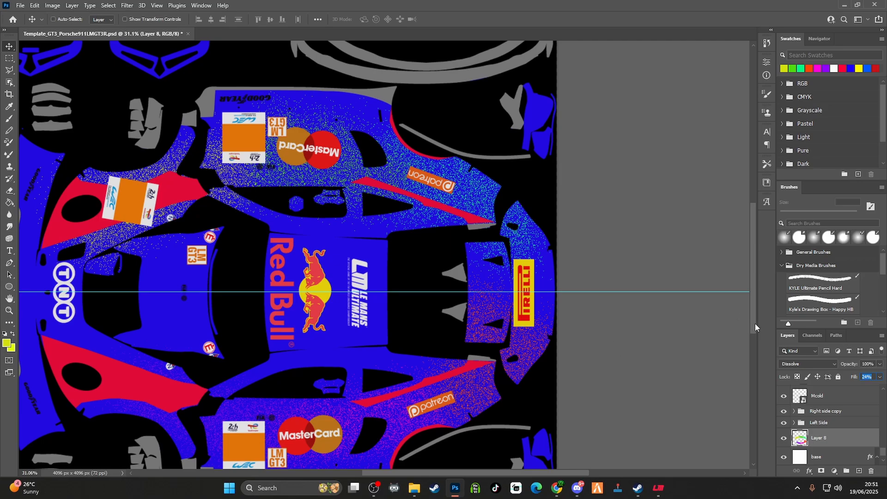
scroll(755, 324, down, 3)
drag(566, 473, 504, 473)
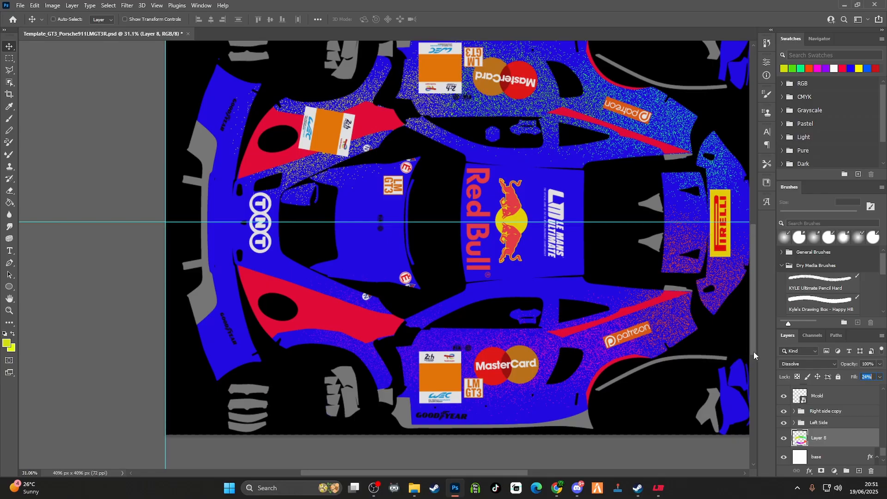
drag(753, 351, 757, 282)
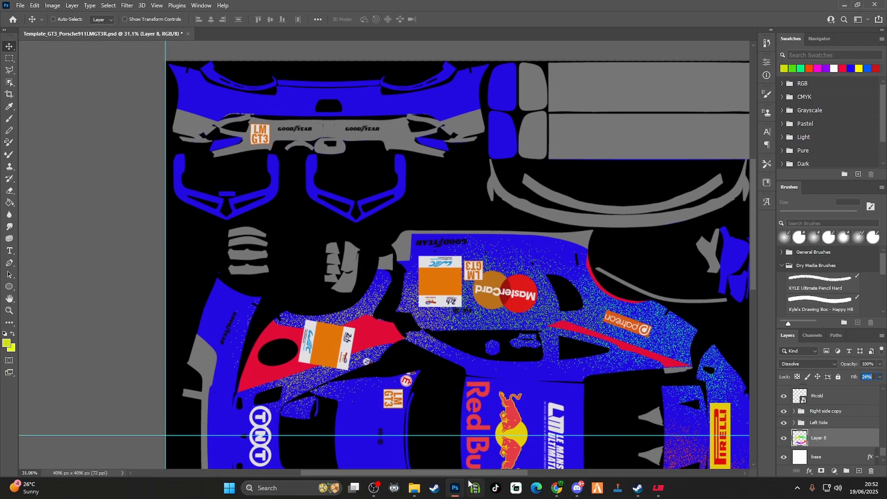
mouse_move(467, 472)
mouse_down()
mouse_move(476, 473)
mouse_move(464, 473)
mouse_up()
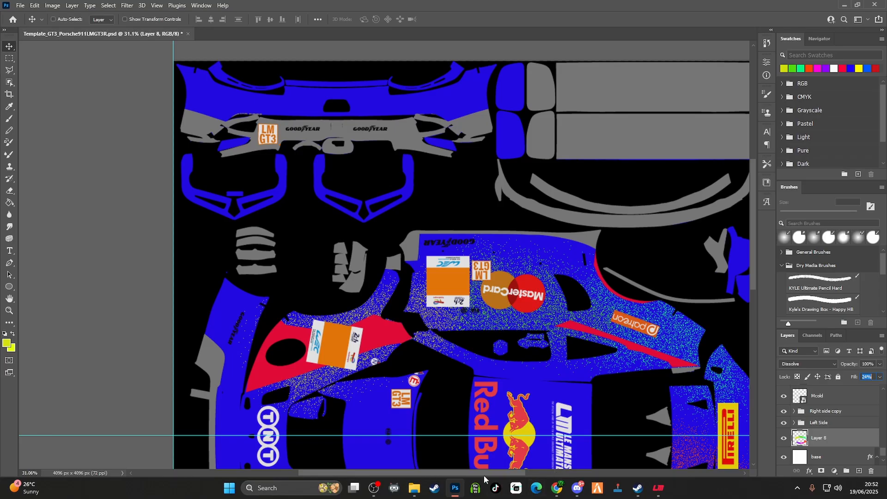
drag(483, 473, 510, 475)
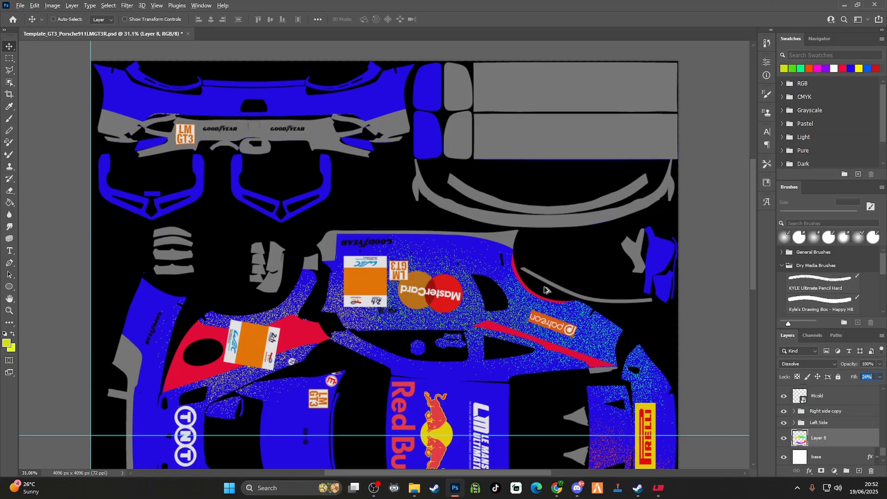
Save a Targa copy of the template over customskin.tga in the Liveries folder at 24 bits/pixel
click(21, 6)
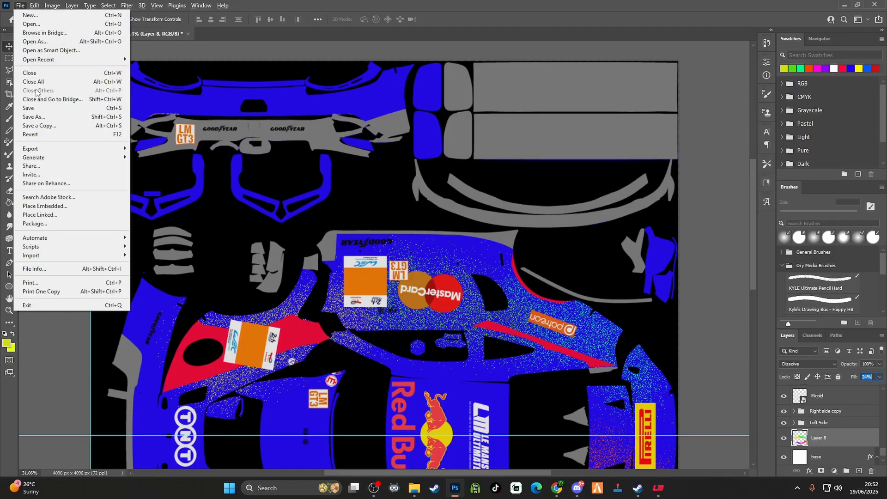
click(48, 126)
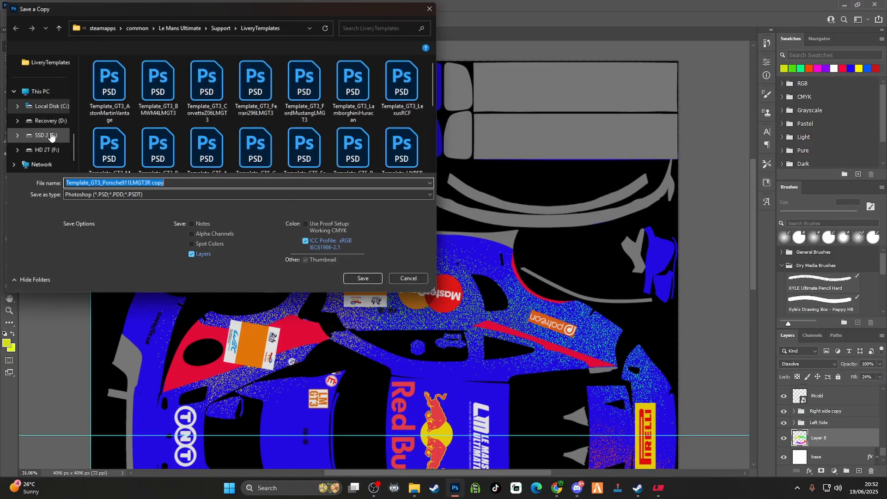
click(144, 196)
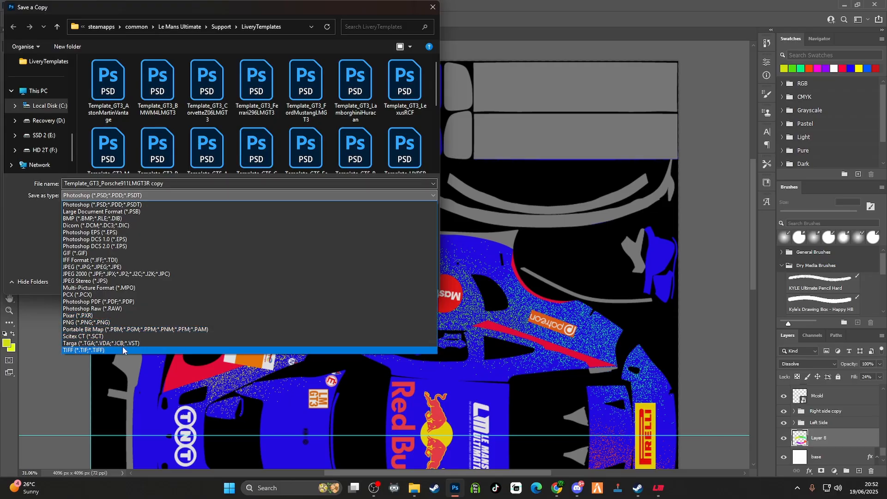
click(121, 343)
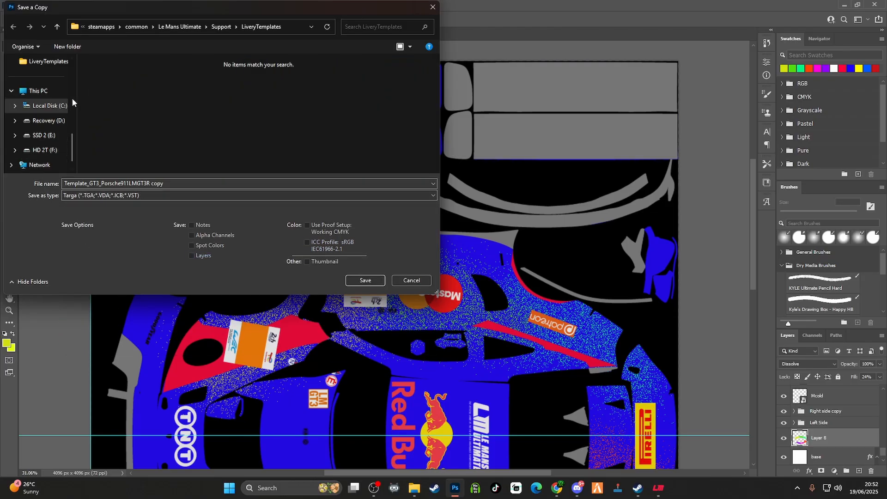
scroll(60, 102, up, 3)
click(39, 105)
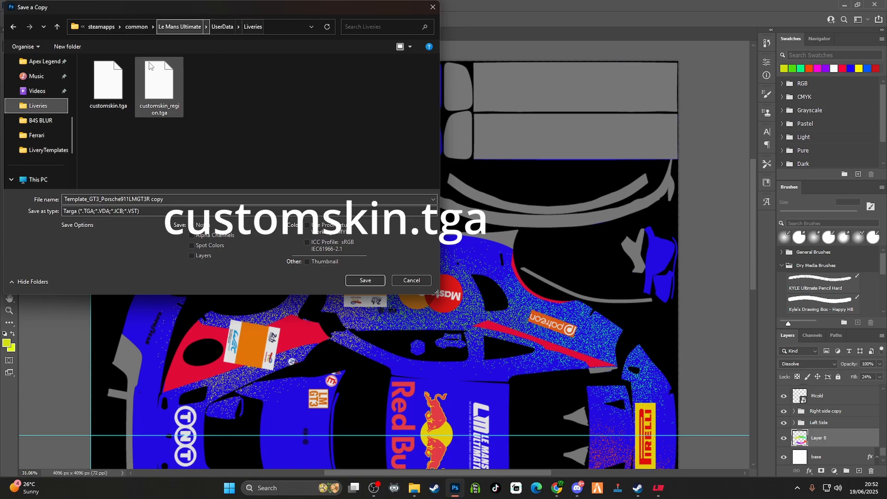
click(101, 96)
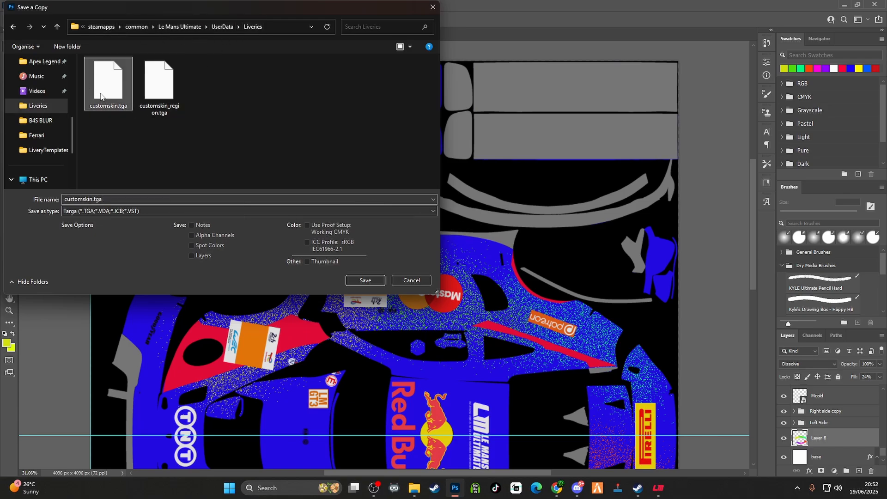
click(373, 283)
click(477, 247)
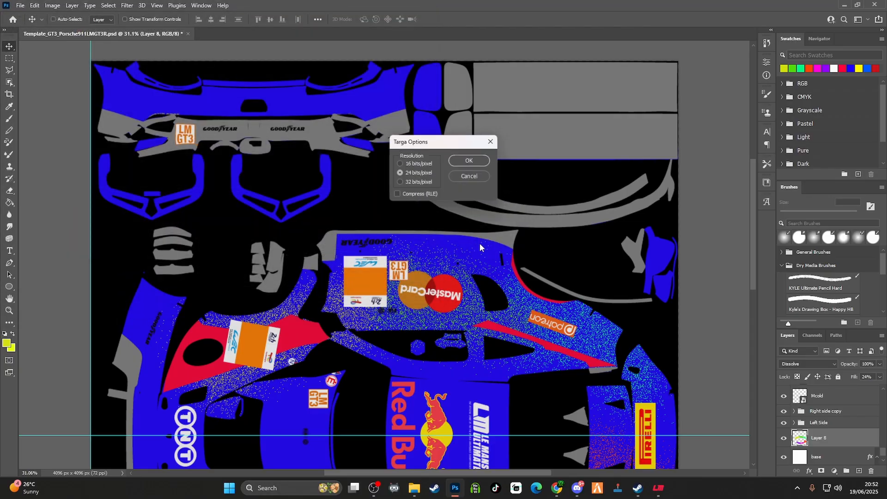
click(470, 163)
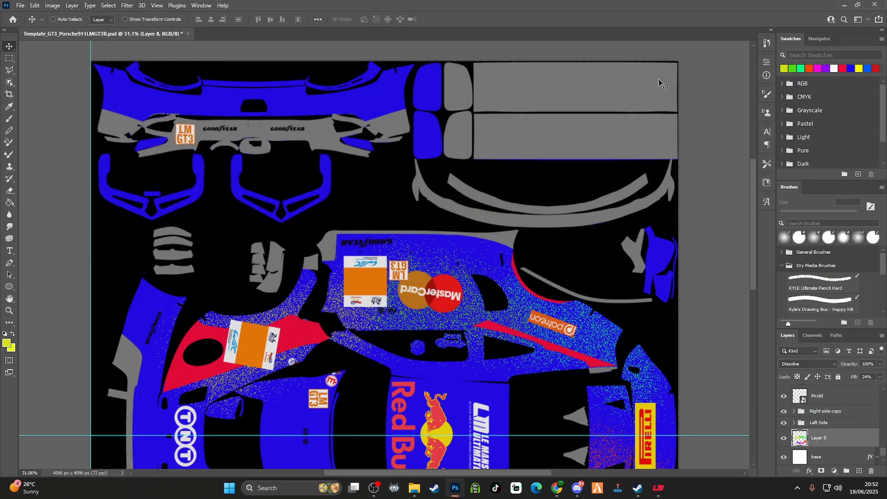
Switch to the Le Mans Ultimate livery editor and reload the Porsche's livery
click(845, 5)
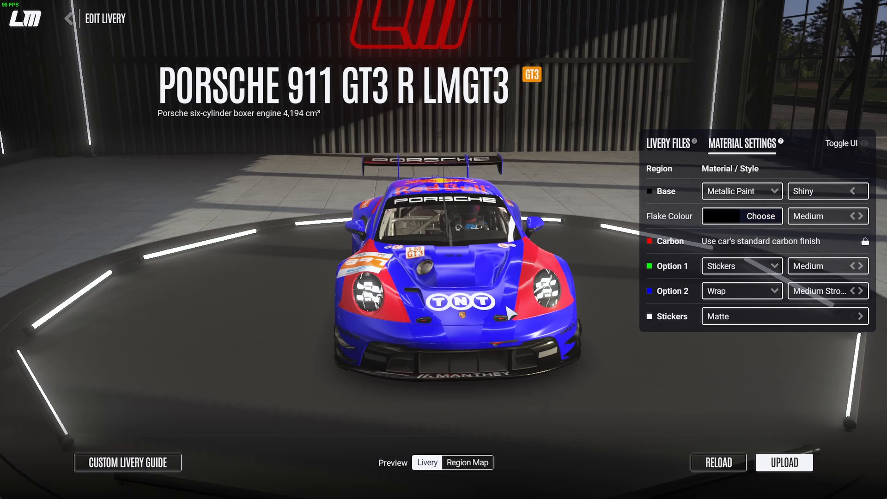
drag(383, 325, 504, 328)
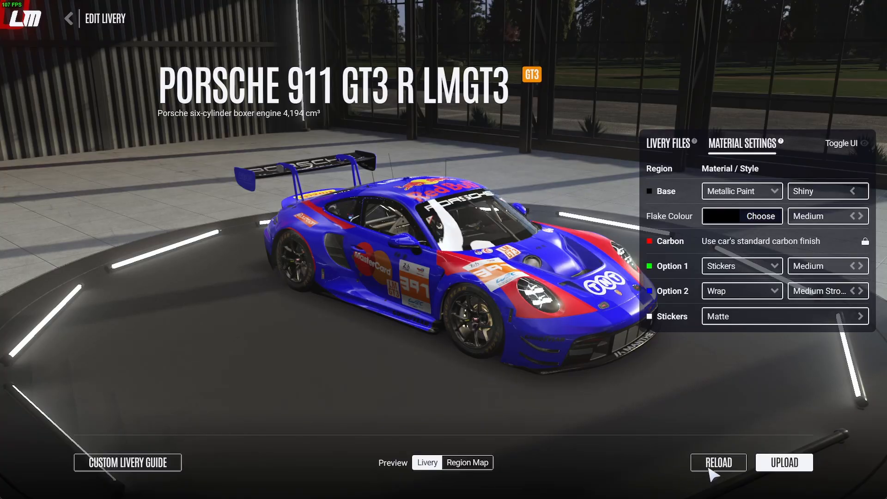
click(711, 467)
Examine the speckled paint on the front and both sides of the showroom car
mouse_move(576, 330)
mouse_down()
mouse_move(389, 356)
mouse_move(297, 346)
mouse_up()
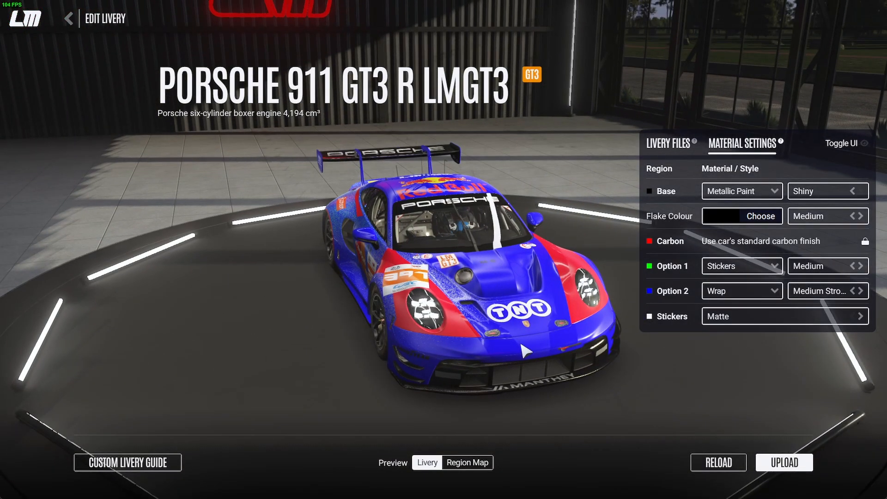
drag(521, 344, 300, 352)
drag(576, 357, 30, 322)
drag(441, 280, 113, 323)
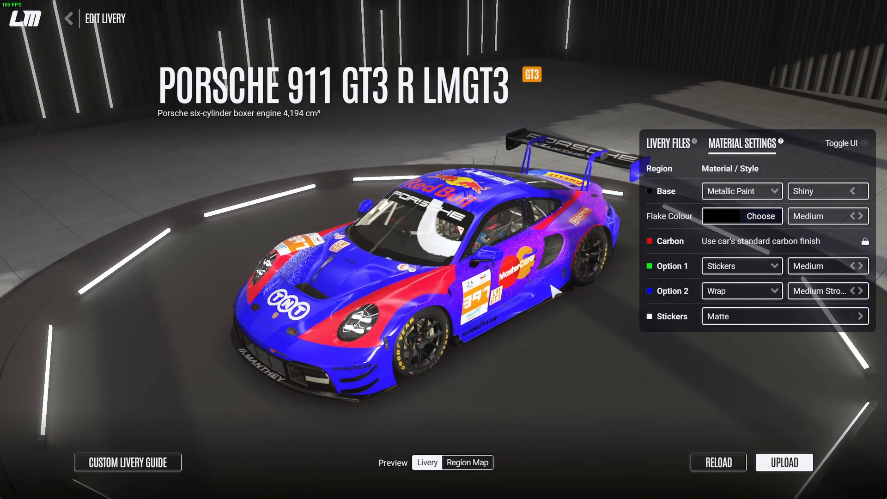
drag(551, 285, 158, 266)
mouse_move(526, 274)
mouse_down()
mouse_move(286, 243)
mouse_move(178, 259)
mouse_move(624, 276)
mouse_up()
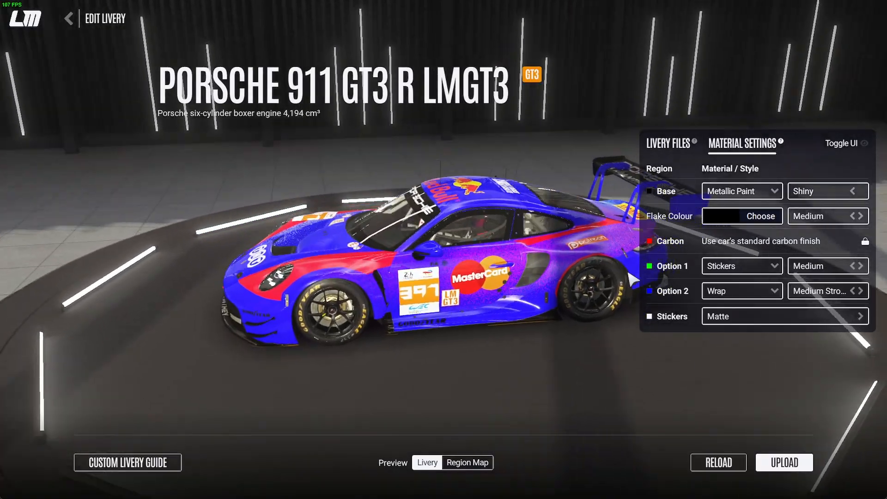
mouse_move(334, 294)
mouse_down()
mouse_move(704, 268)
mouse_move(671, 303)
mouse_move(711, 308)
mouse_up()
mouse_move(351, 309)
mouse_down()
mouse_move(728, 337)
mouse_move(757, 287)
mouse_up()
drag(430, 266, 813, 297)
Set the Stickers region's finish to Shiny and inspect its reflections around the car
click(860, 317)
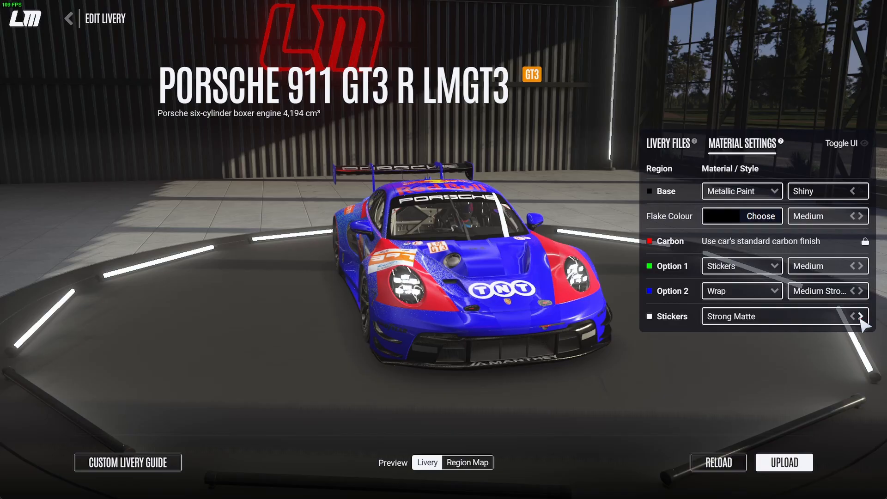
drag(304, 301, 734, 298)
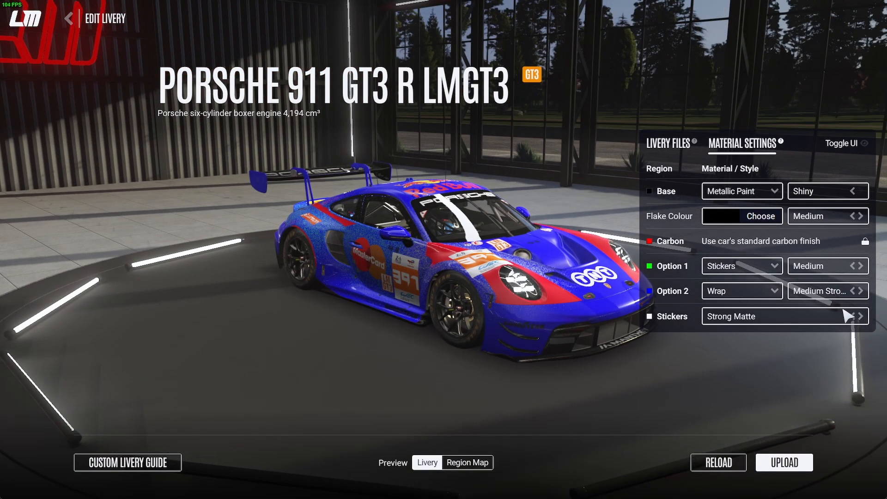
click(859, 316)
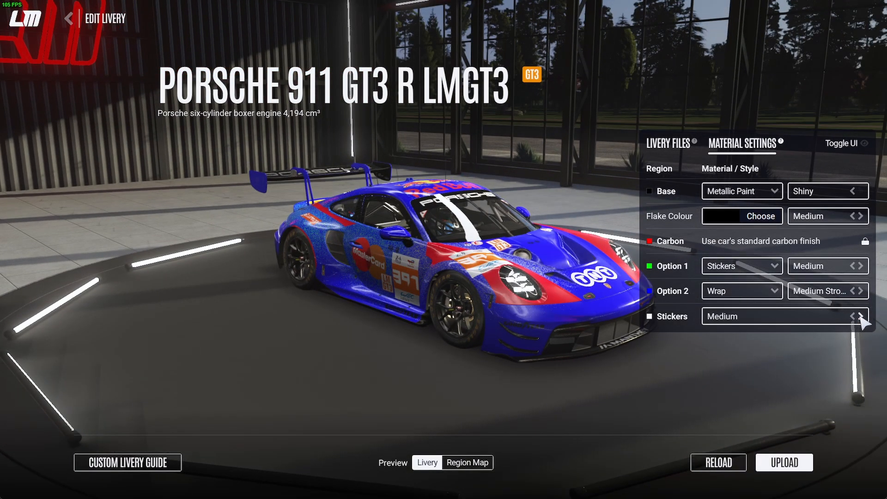
click(860, 317)
drag(504, 332, 72, 377)
drag(560, 355, 314, 361)
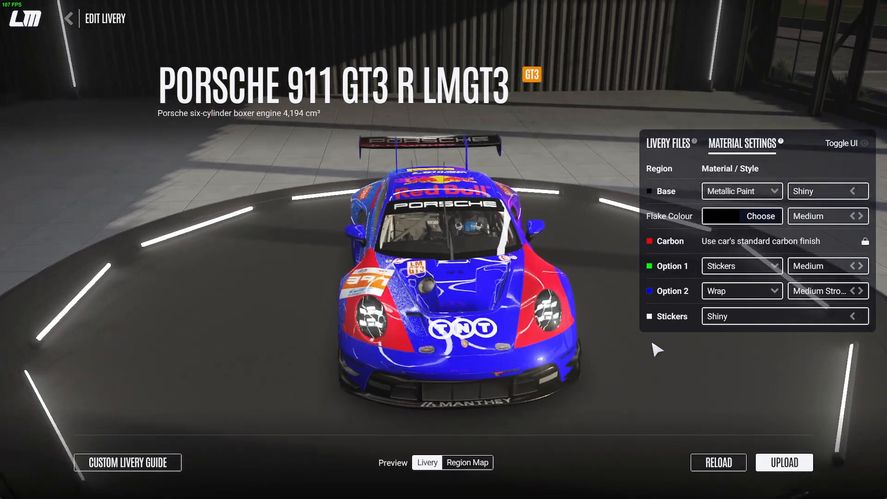
drag(652, 343, 2, 328)
drag(757, 259, 214, 287)
drag(615, 258, 172, 273)
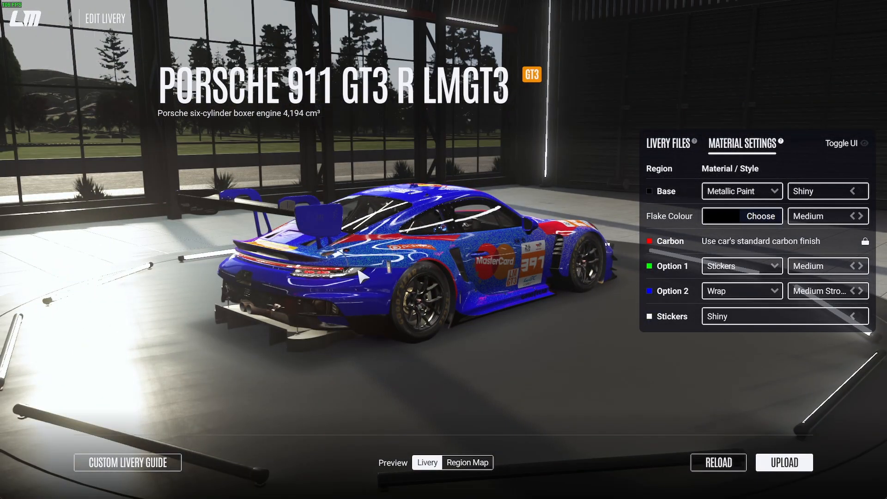
drag(361, 276, 304, 295)
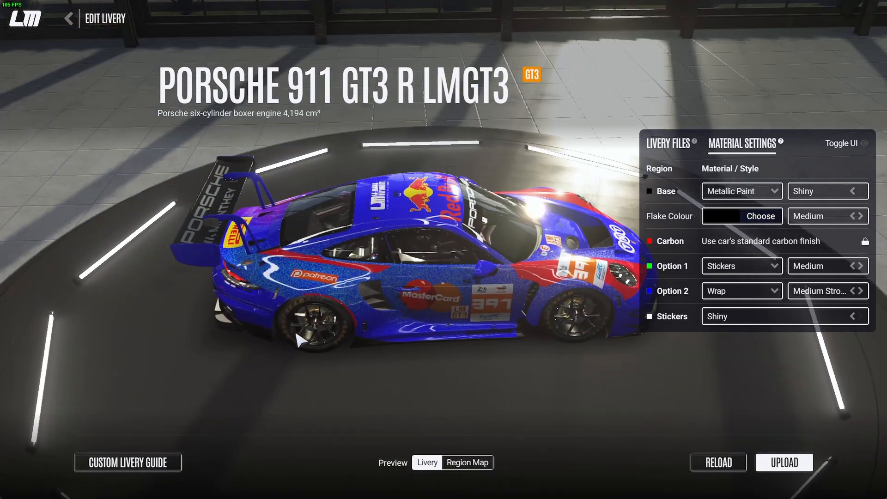
drag(387, 298, 298, 323)
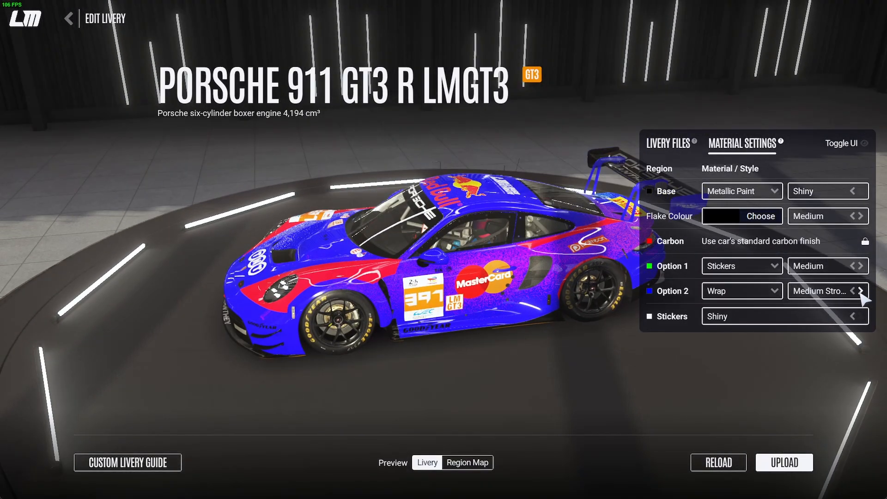
Try a Shiny wrap finish on Option 2, and switch its material to Chrome with the finish one level past Satin
click(860, 291)
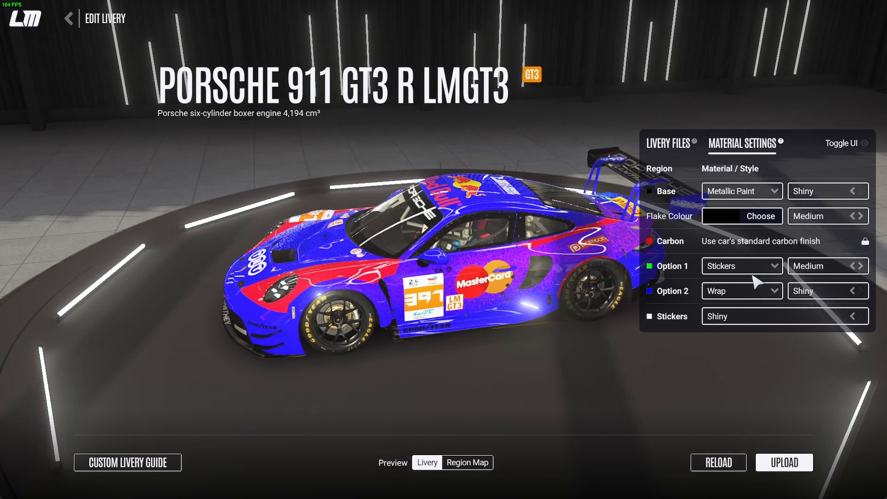
mouse_move(358, 231)
mouse_down()
mouse_move(323, 219)
mouse_move(339, 249)
mouse_move(352, 245)
mouse_up()
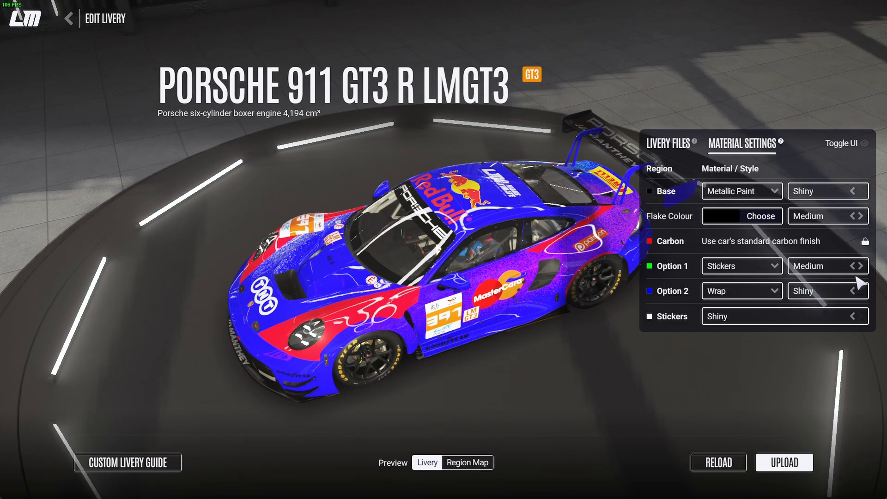
click(770, 292)
click(741, 292)
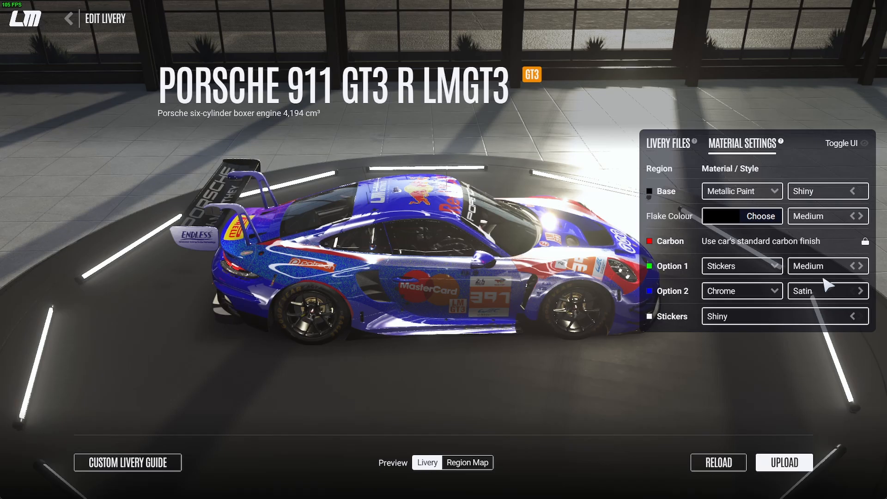
click(861, 292)
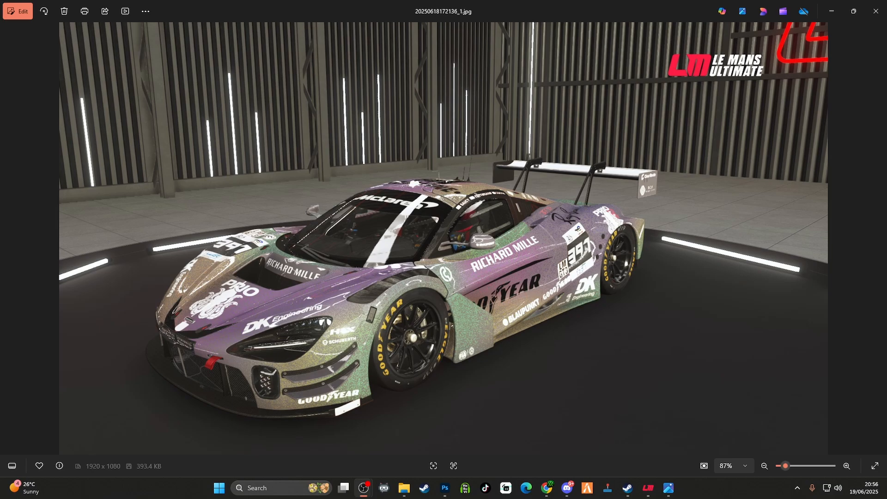
View the next example livery picture after the McLaren showroom shot
key(Right)
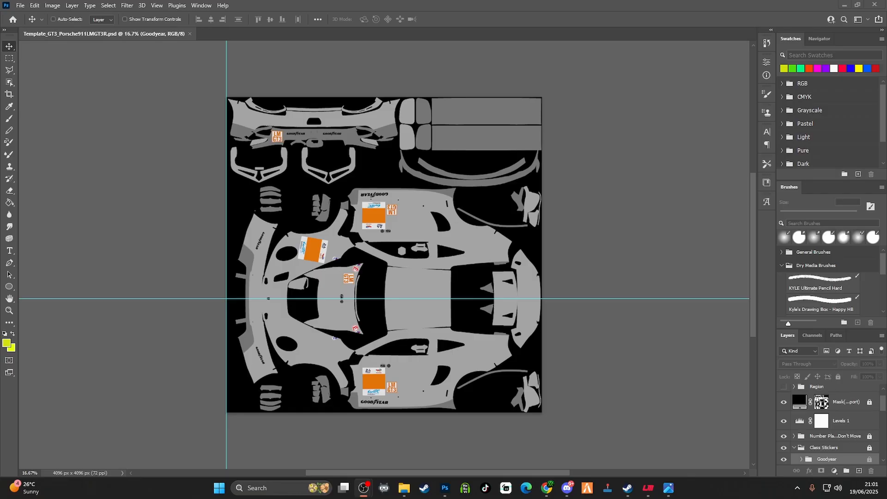
Show the Wire layer over the blank Porsche template in Photoshop
scroll(801, 427, up, 2)
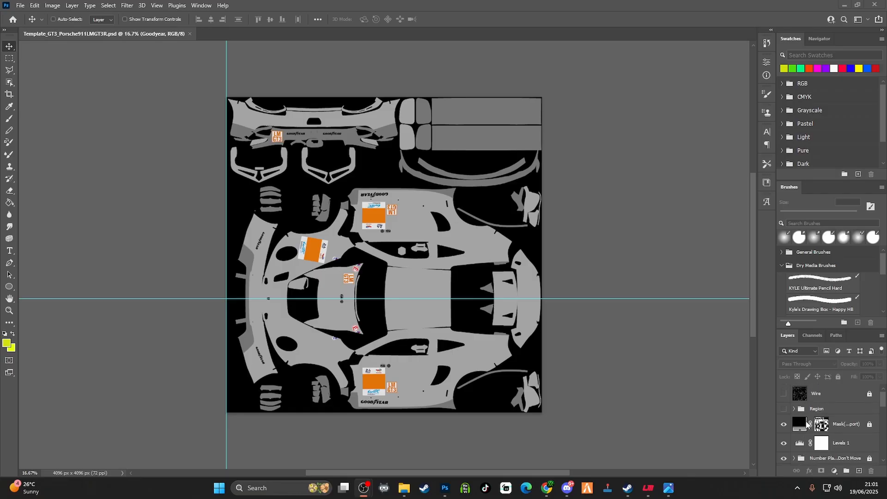
click(783, 396)
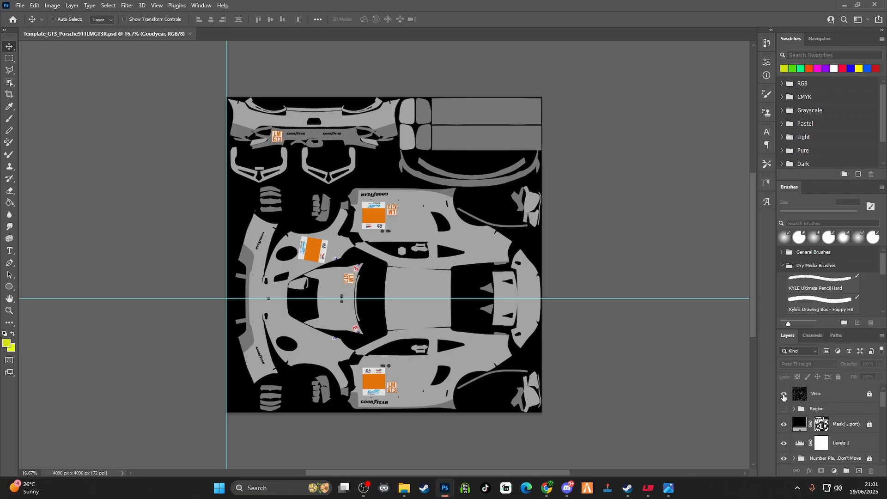
click(783, 396)
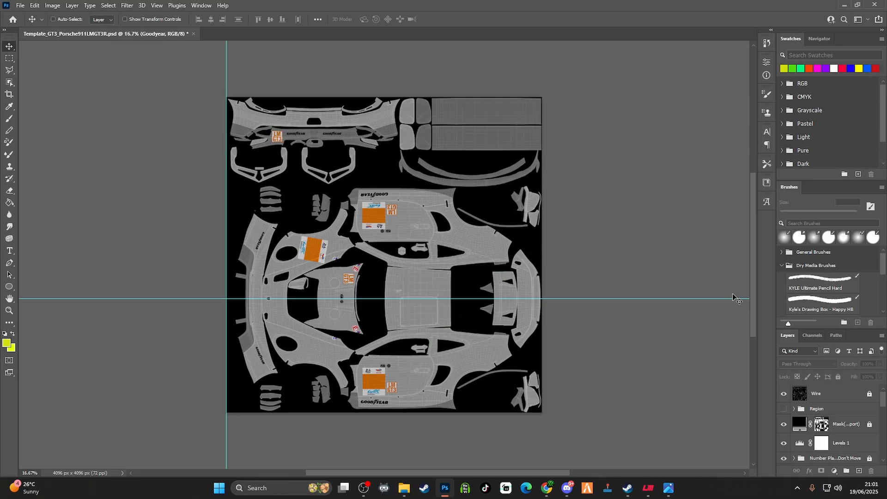
Switch to Chrome, maximize a Google window and search for images of "anime wallpaper 4k"
click(551, 488)
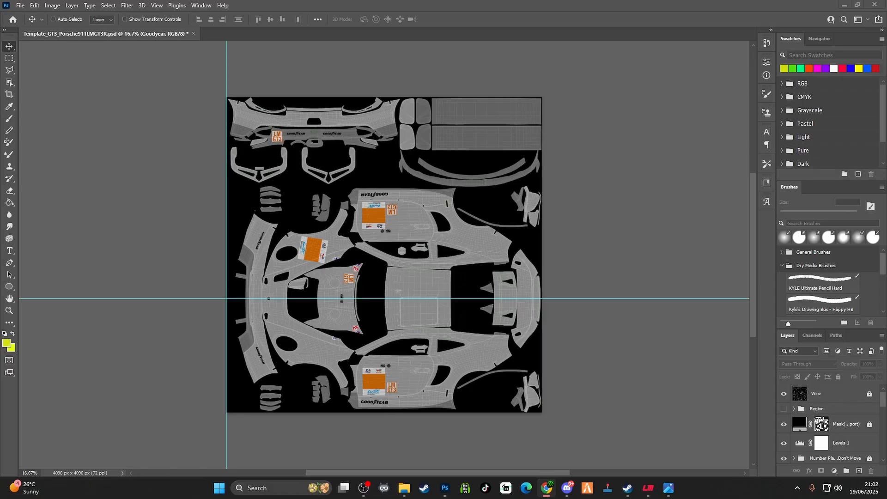
drag(886, 33, 409, 41)
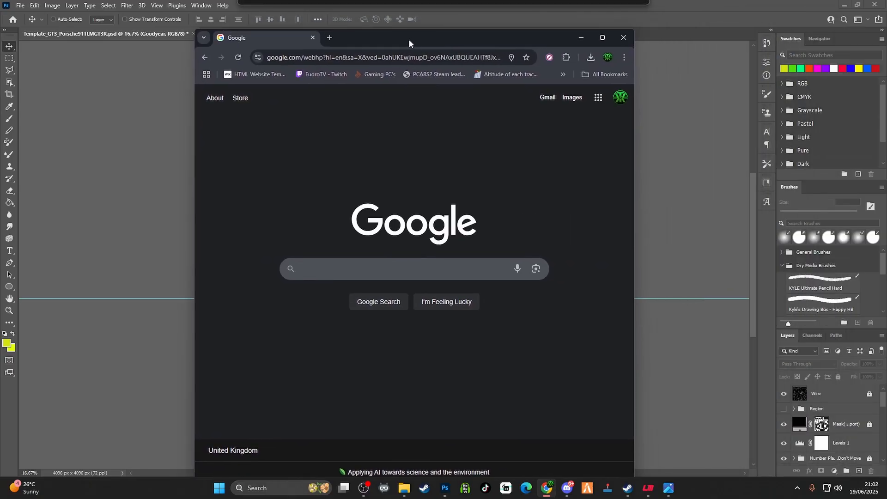
click(602, 38)
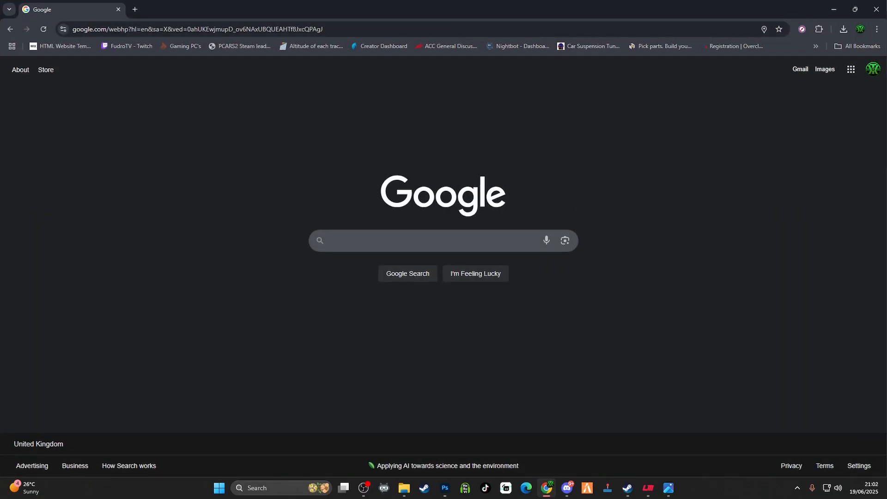
click(415, 238)
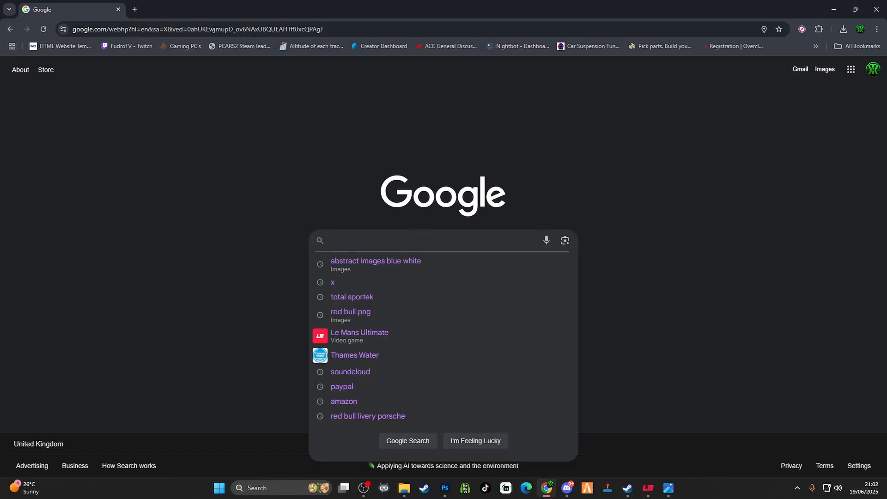
text(an)
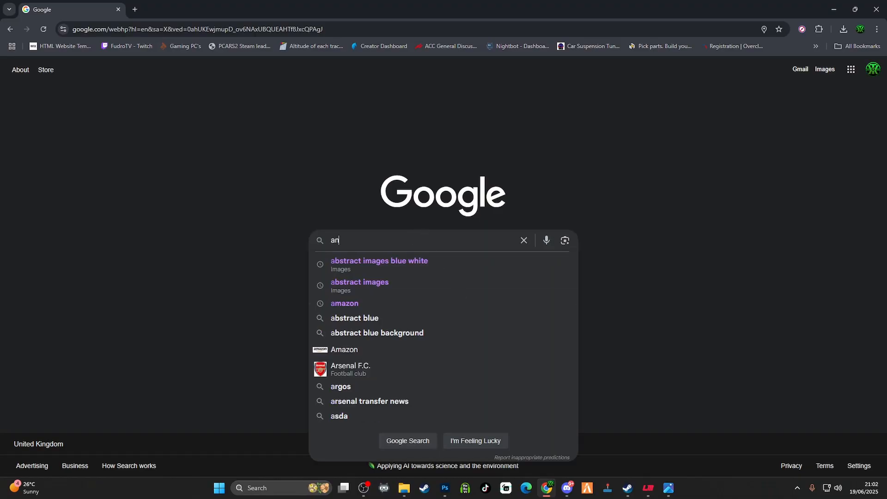
text(ime w)
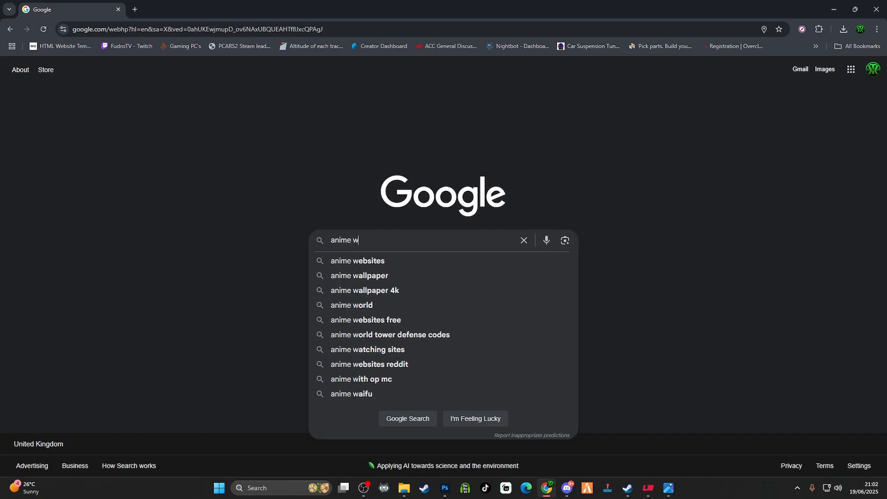
text(allpap)
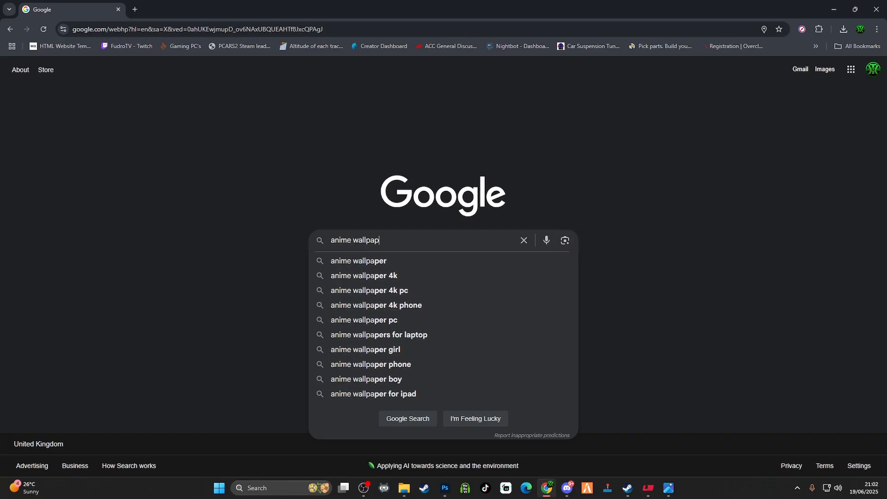
text(er 4)
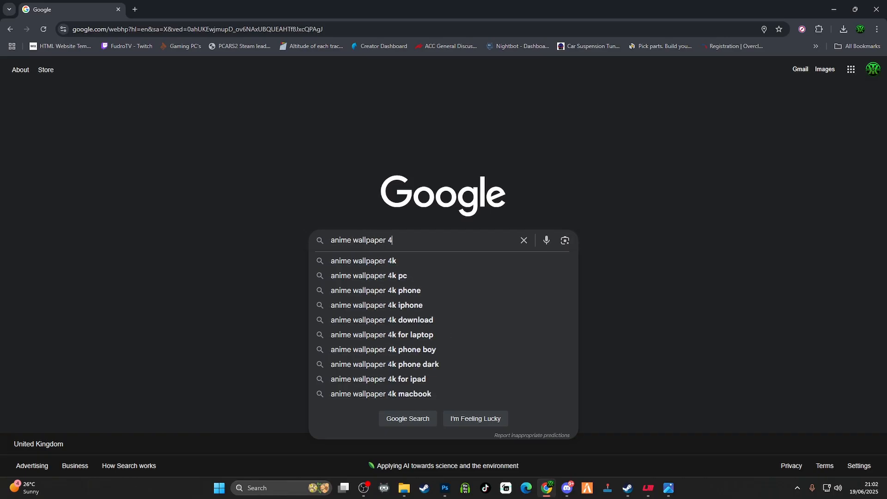
text(k)
key(Return)
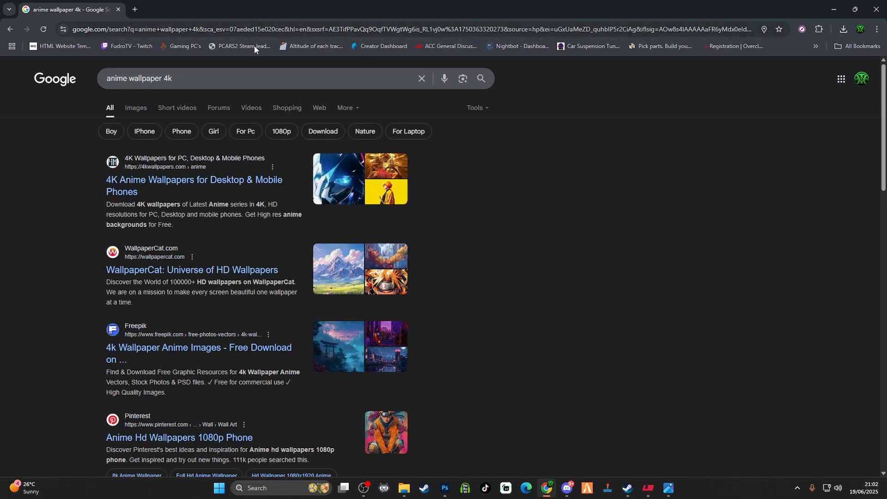
click(145, 108)
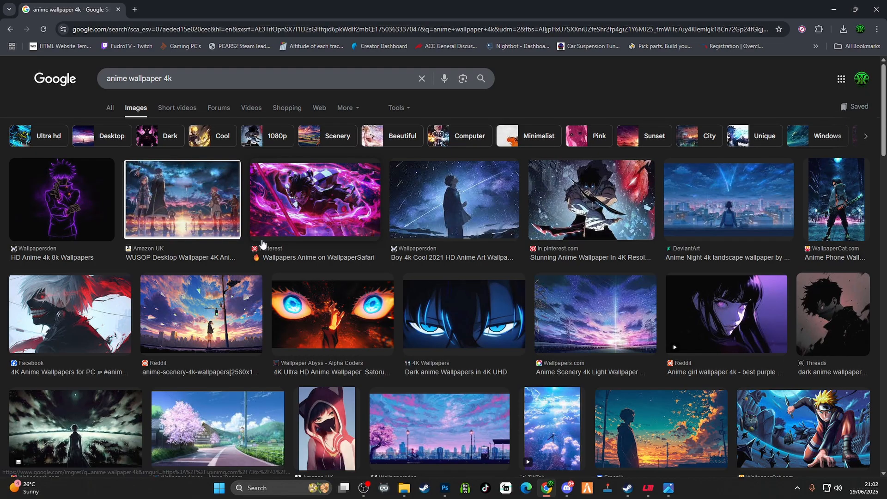
Look through the anime wallpaper image results for a picture suitable for covering the car
scroll(718, 249, down, 5)
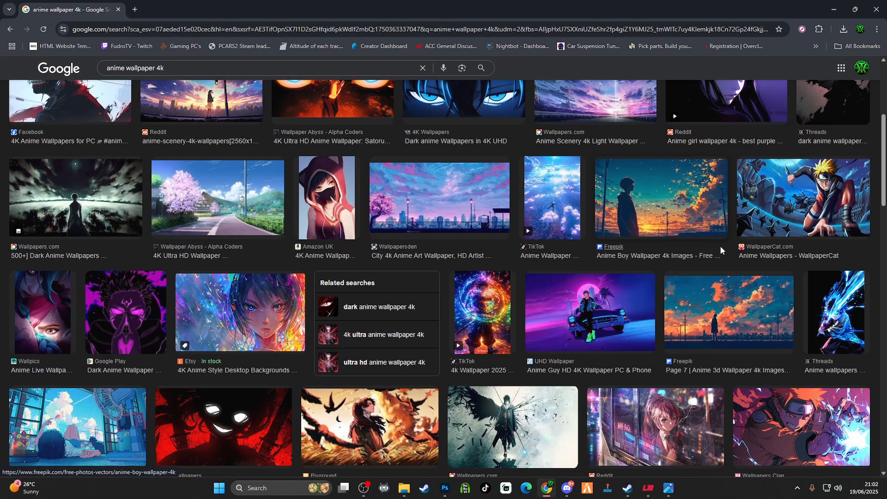
scroll(721, 250, down, 4)
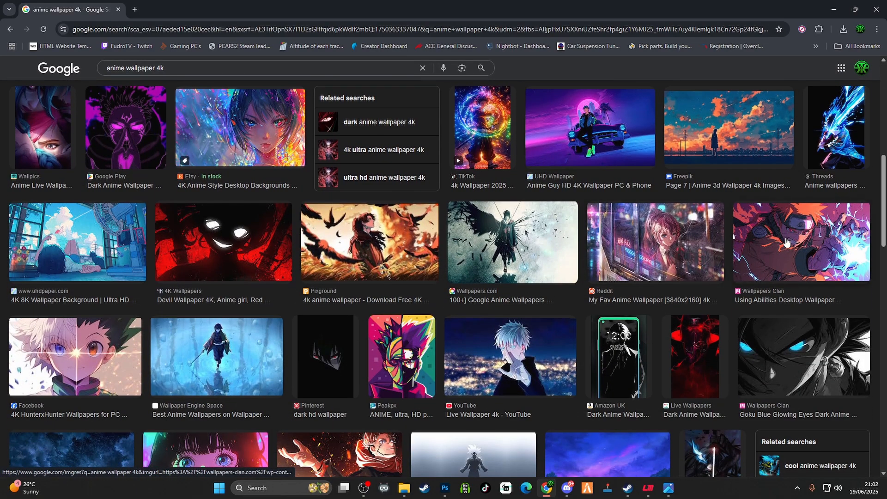
scroll(732, 254, down, 6)
scroll(351, 240, down, 10)
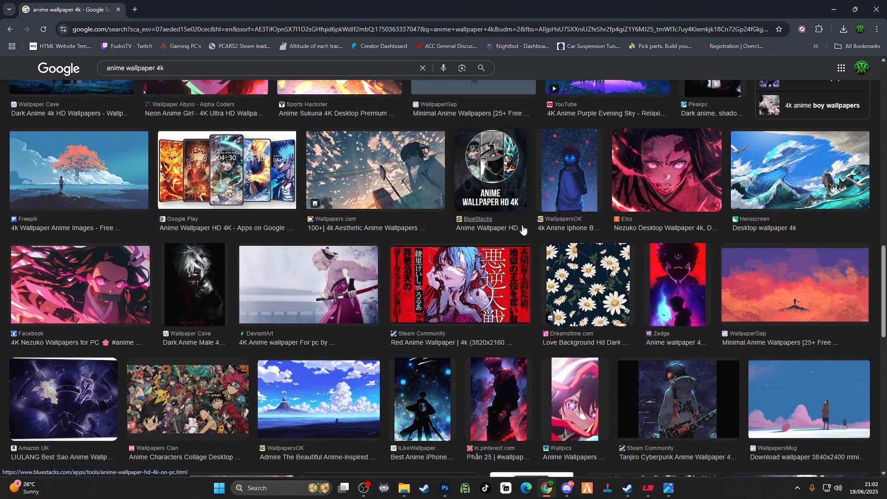
scroll(619, 237, down, 5)
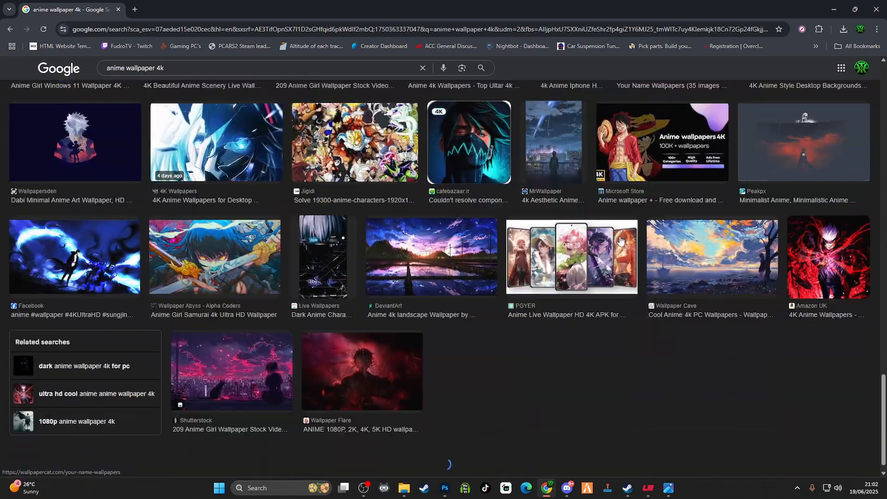
scroll(601, 227, down, 4)
scroll(571, 227, down, 9)
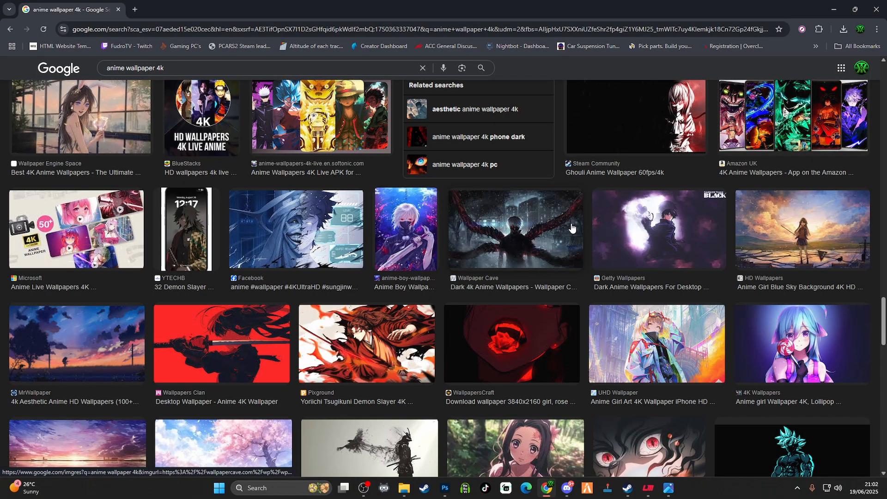
scroll(571, 227, up, 6)
scroll(573, 226, down, 11)
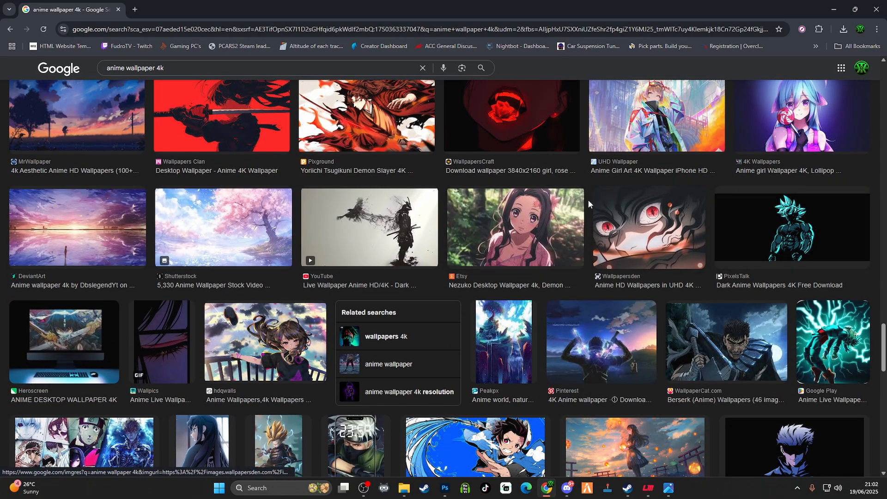
scroll(665, 217, up, 3)
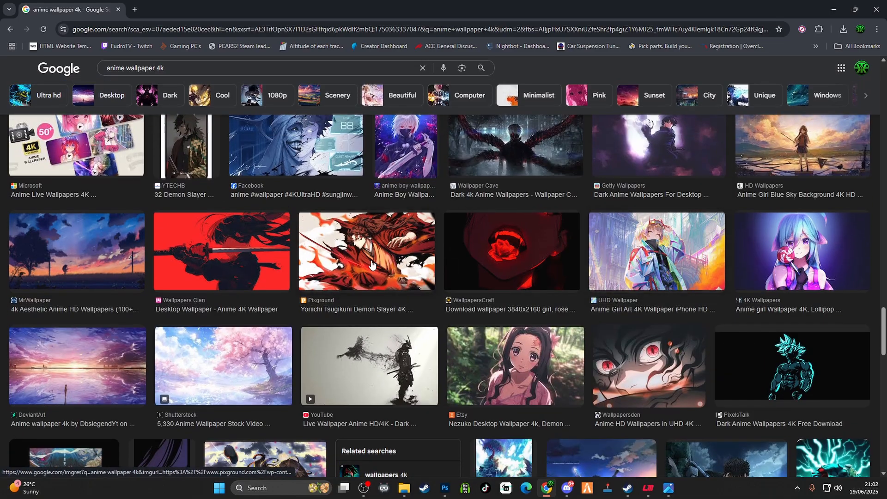
Save the red sword-girl wallpaper from Wallpapers Clan as the JPEG anime-girl-with-sword-red-desktop-wallpaper-cover in the Desktop's Ferrari folder
click(215, 244)
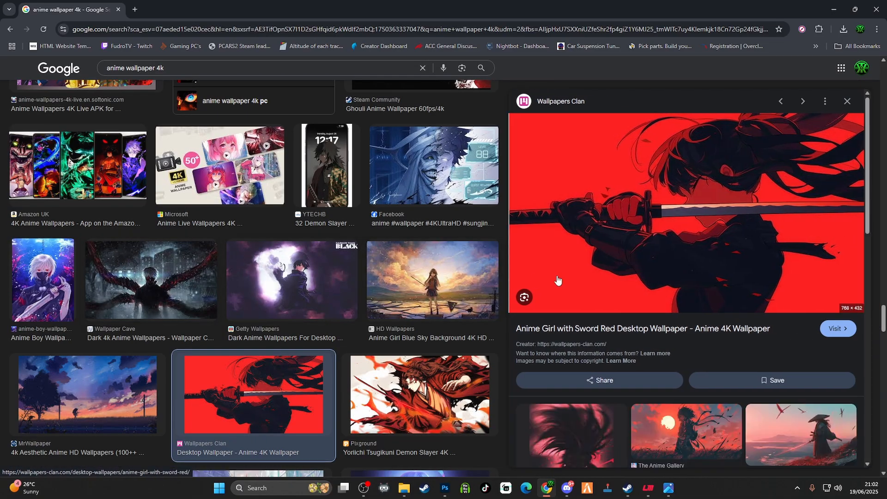
right_click(669, 196)
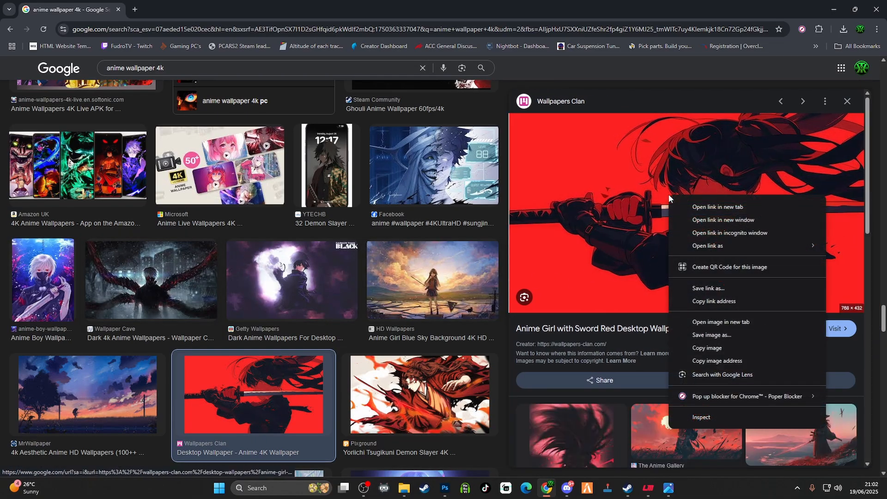
click(716, 335)
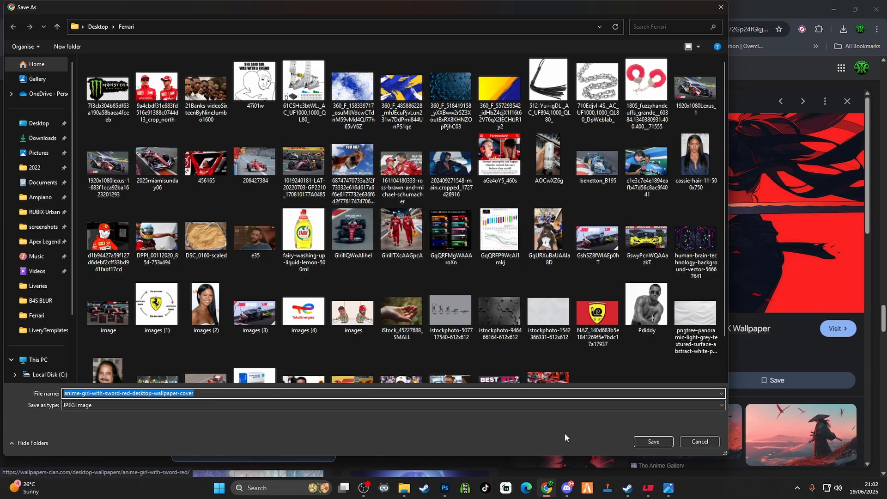
click(648, 442)
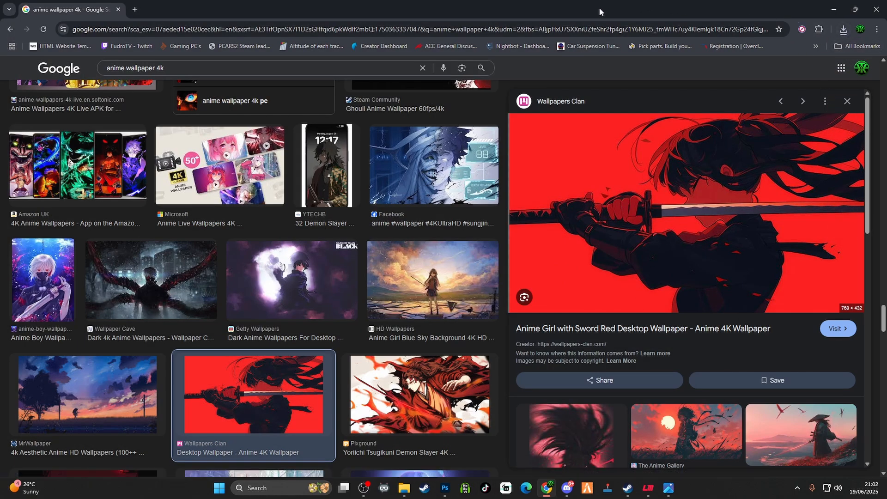
Switch to Photoshop, place the red sword-girl wallpaper in the Porsche template and enlarge it to about 584% over the body panels
key(alt+Tab)
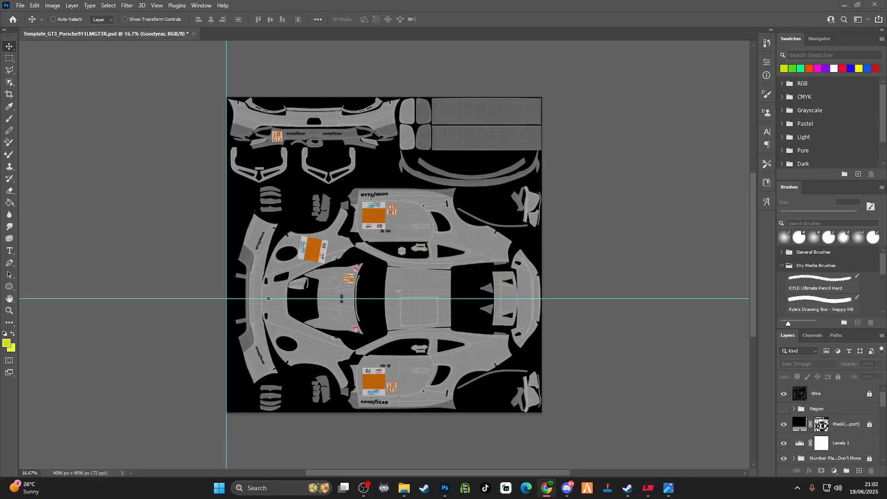
drag(621, 246, 370, 291)
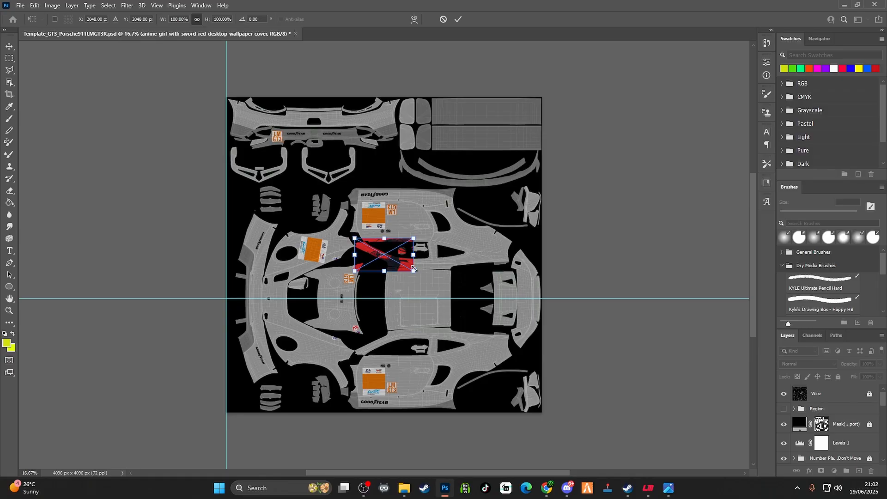
drag(378, 254, 552, 308)
drag(435, 322, 418, 357)
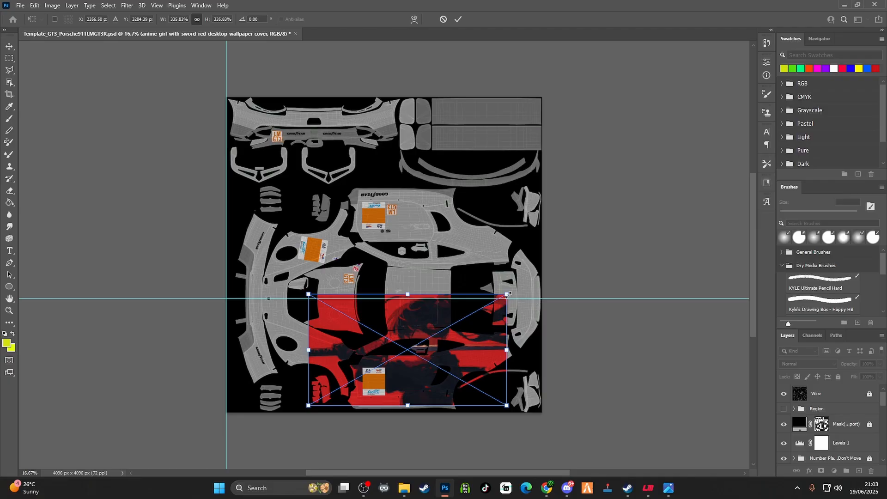
drag(507, 294, 550, 270)
drag(395, 316, 368, 316)
drag(522, 269, 627, 210)
drag(380, 296, 309, 278)
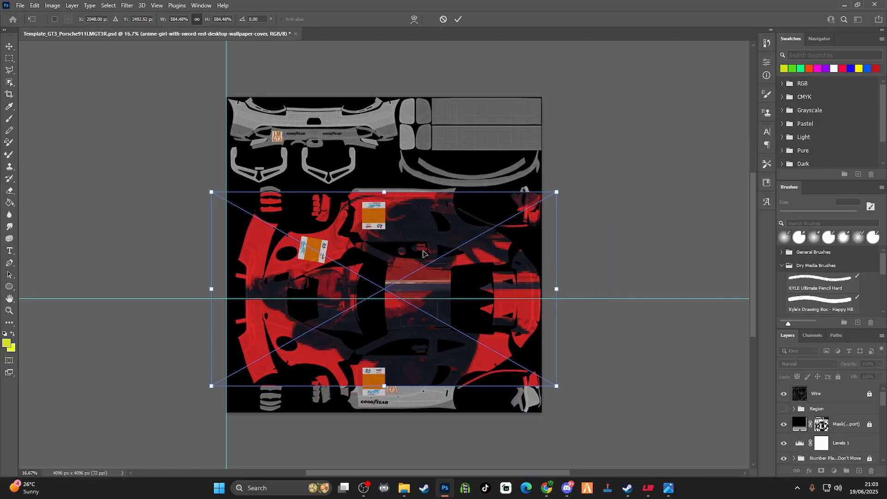
Enlarge the placed wallpaper to about 689%, position it across the sides, roof and both bumpers, and commit the placement
drag(423, 254, 420, 250)
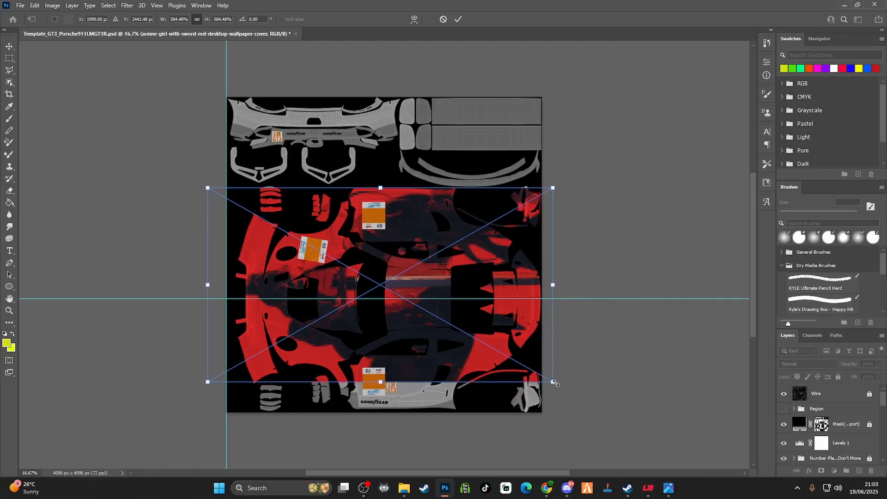
drag(554, 382, 600, 409)
mouse_move(509, 329)
mouse_down()
mouse_move(500, 343)
mouse_move(495, 329)
mouse_up()
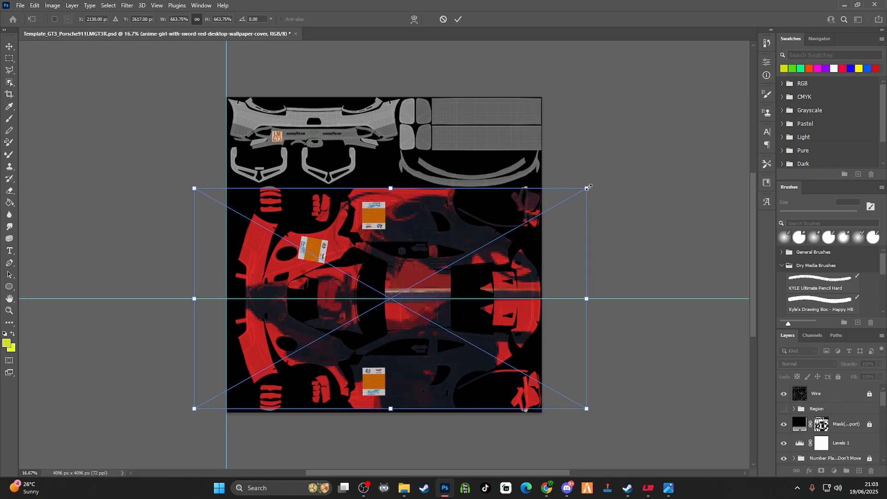
drag(587, 187, 601, 180)
drag(525, 241, 507, 252)
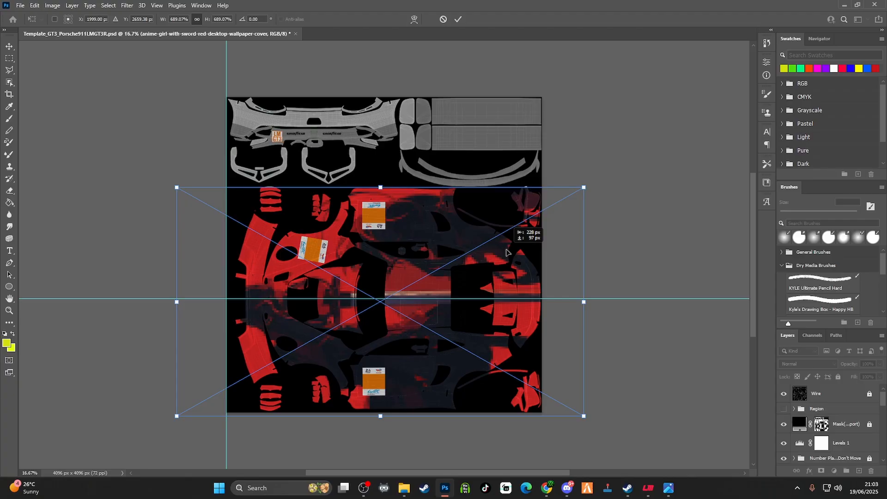
drag(506, 252, 506, 253)
click(456, 20)
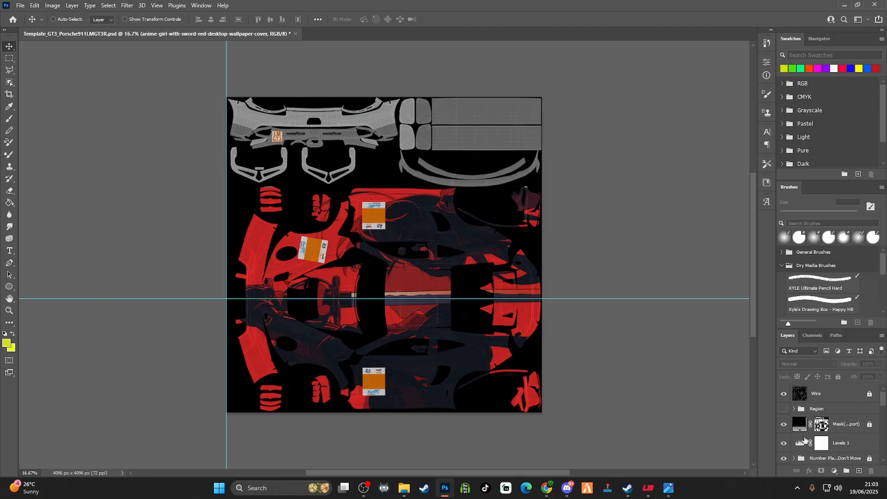
Move the wallpaper layer out of the Class Stickers group to just above the base layer, below Carbon
scroll(841, 429, down, 5)
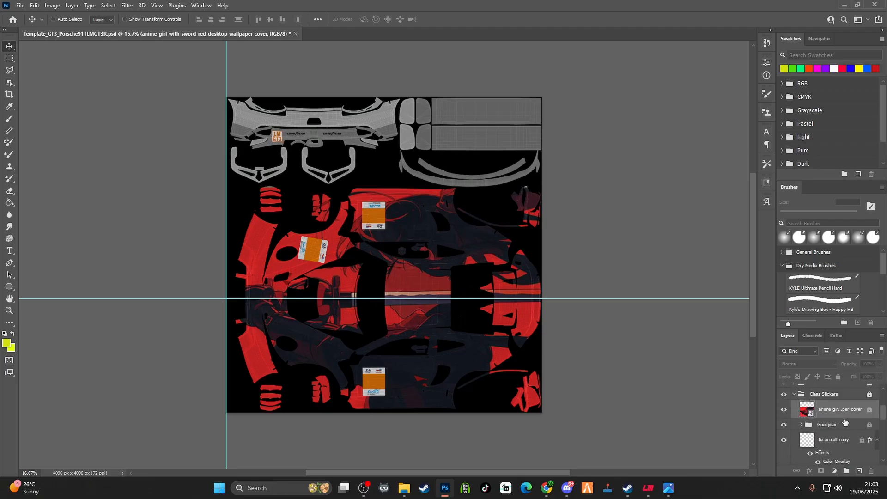
scroll(845, 421, down, 5)
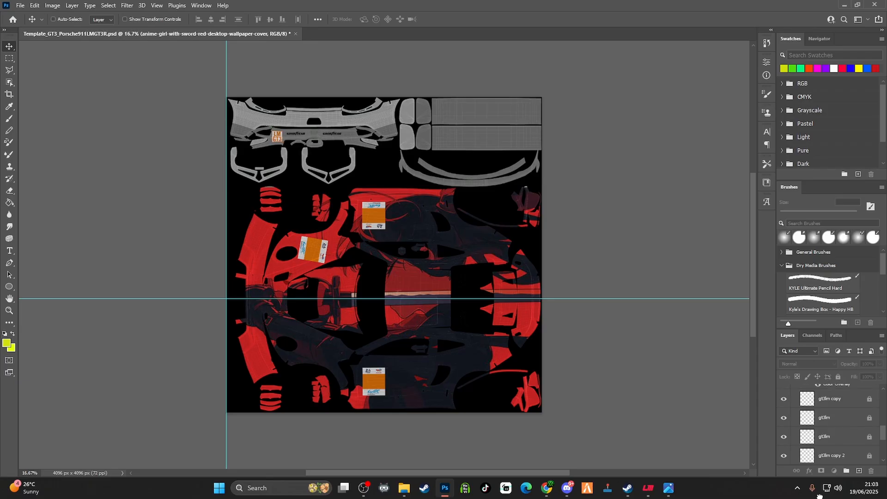
drag(819, 496, 824, 429)
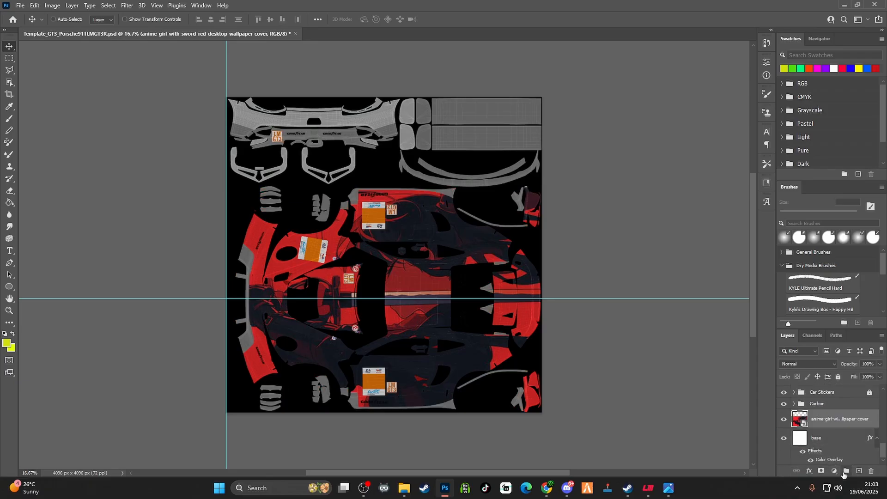
Duplicate the anime-girl-with-sword-red-desktop-wallpaper-cover layer within the Porsche template, keeping the default copy name
right_click(840, 419)
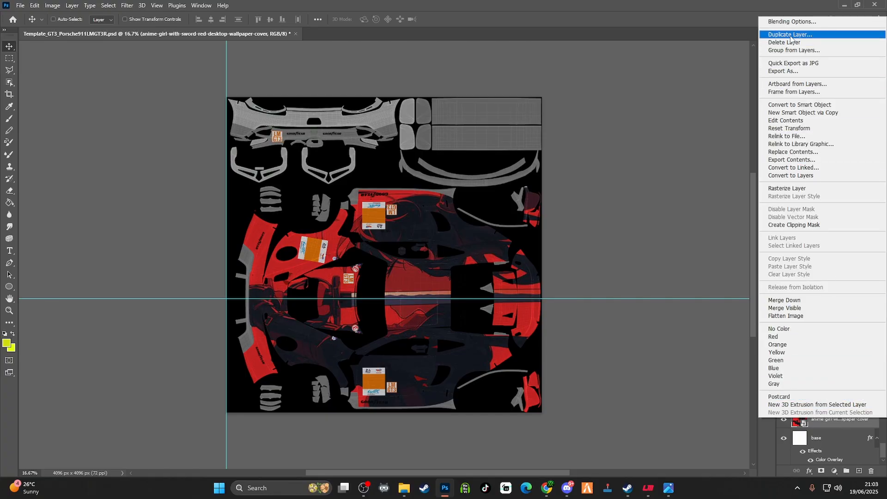
click(836, 426)
right_click(836, 425)
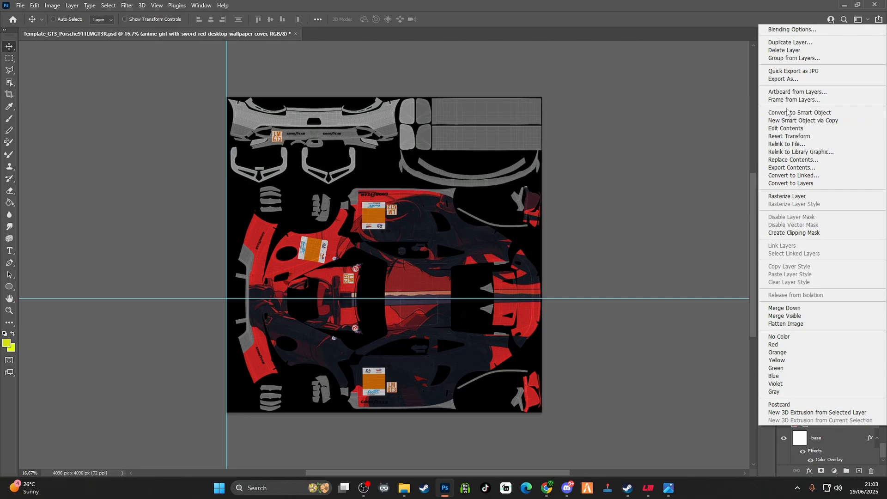
click(789, 42)
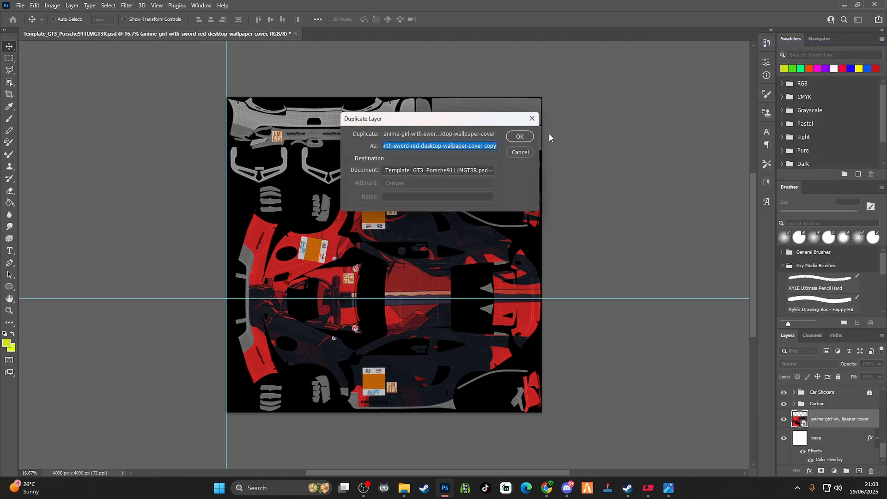
click(519, 137)
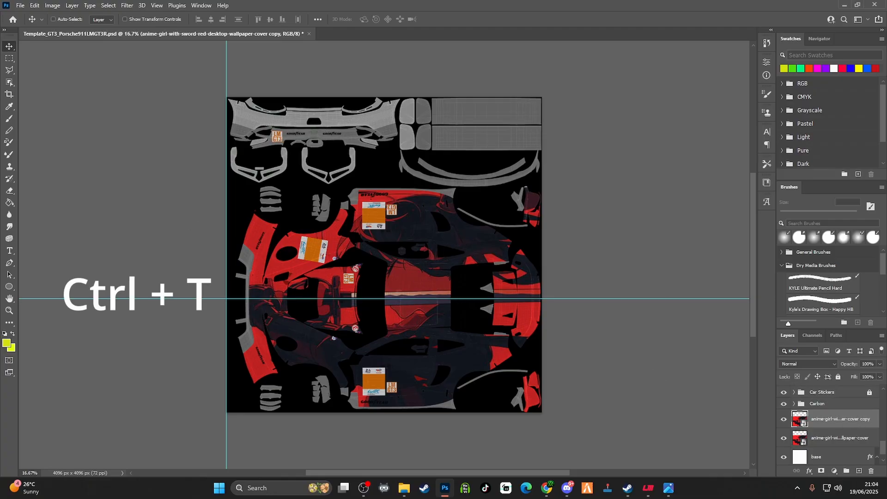
Rotate the wallpaper copy 90° counter-clockwise, move it over the bumper panel at the template's upper left, and commit the transform
key(ctrl+t)
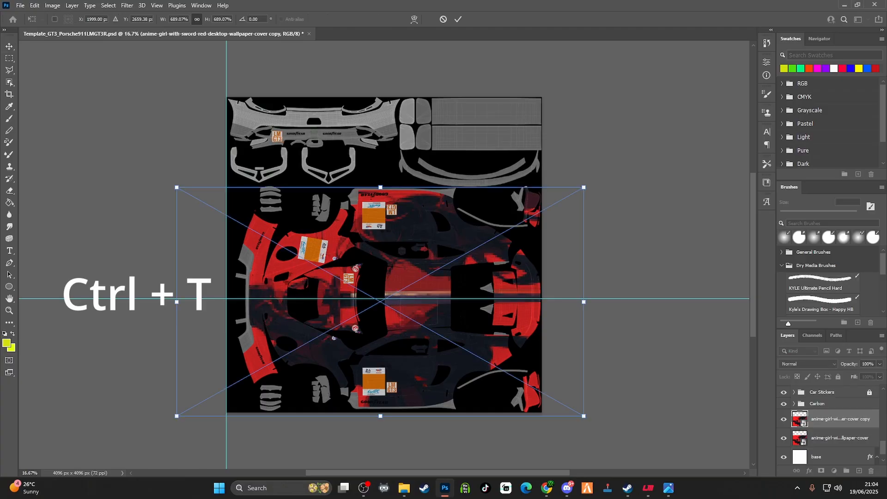
right_click(405, 269)
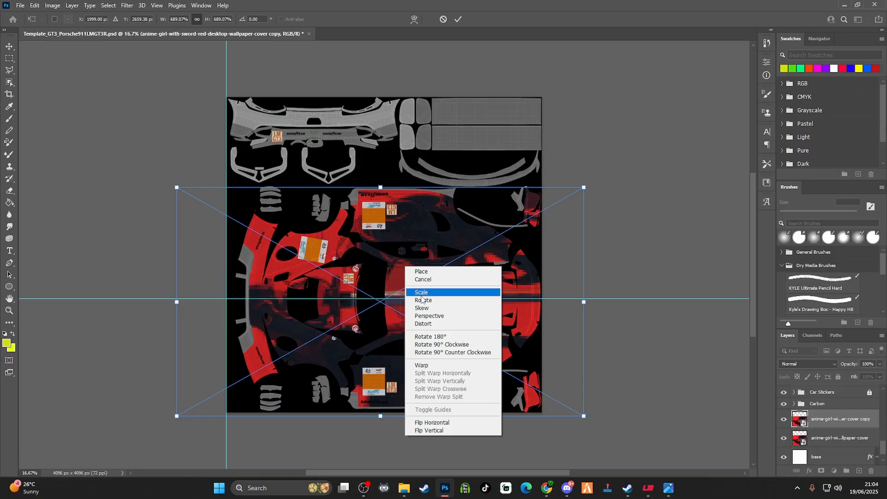
click(442, 352)
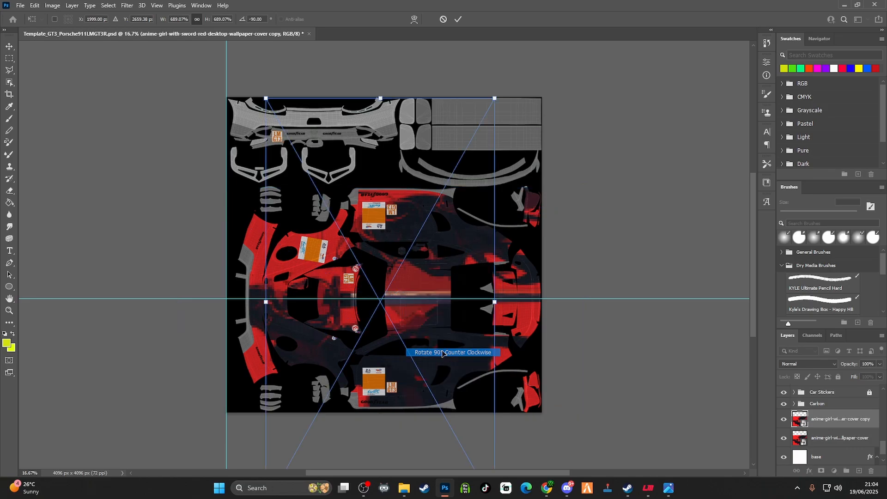
drag(398, 310, 323, 115)
key(Return)
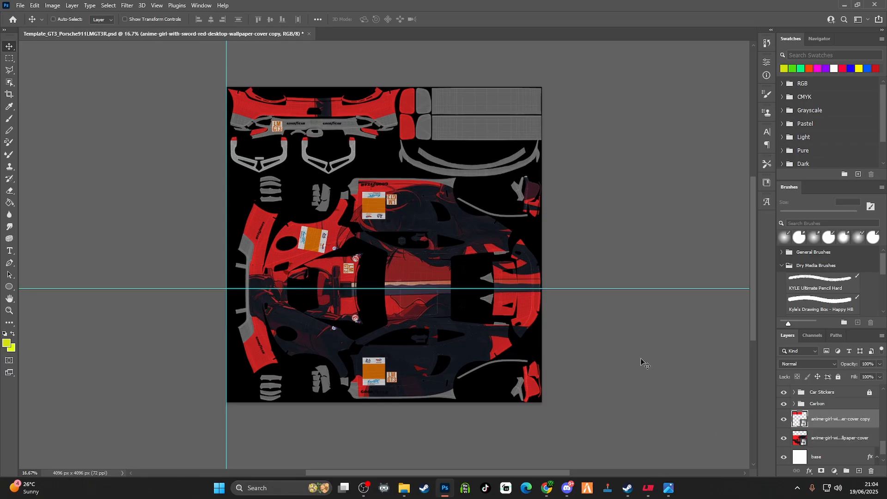
scroll(522, 342, down, 1)
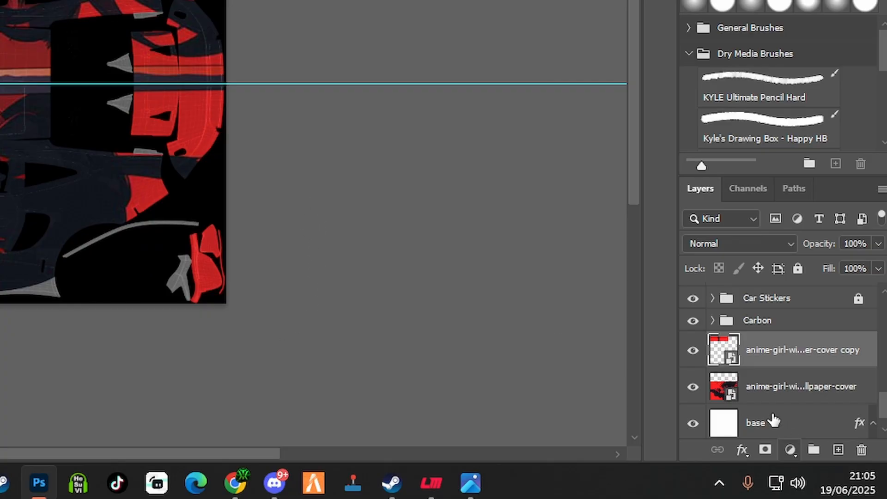
Find the hidden Region group near the top of the layer stack, make it visible and expand it
scroll(868, 412, up, 1)
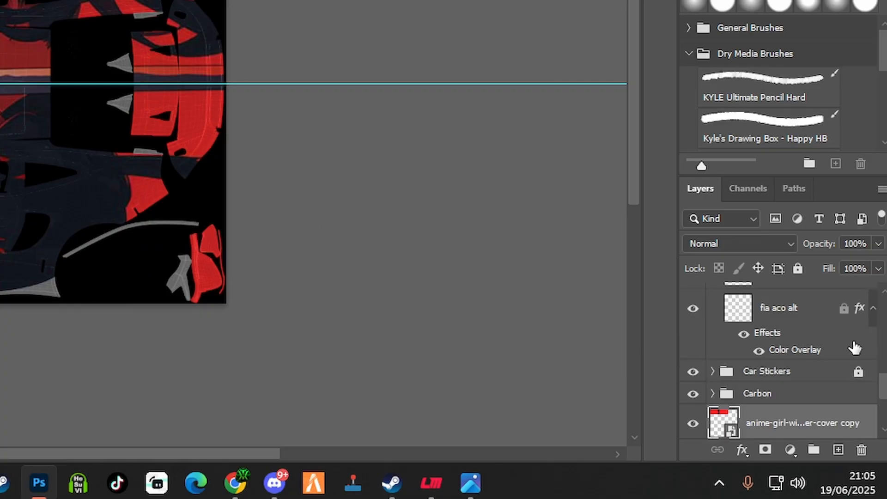
scroll(854, 347, up, 5)
scroll(854, 347, down, 3)
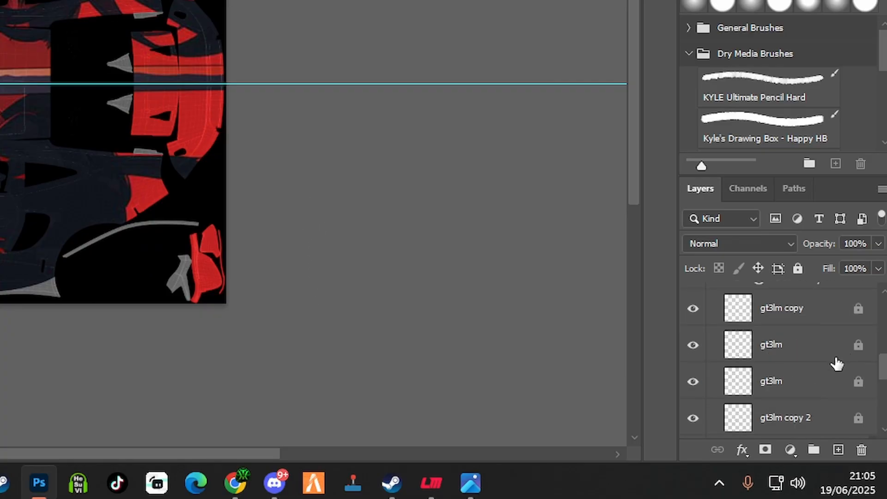
scroll(835, 362, up, 5)
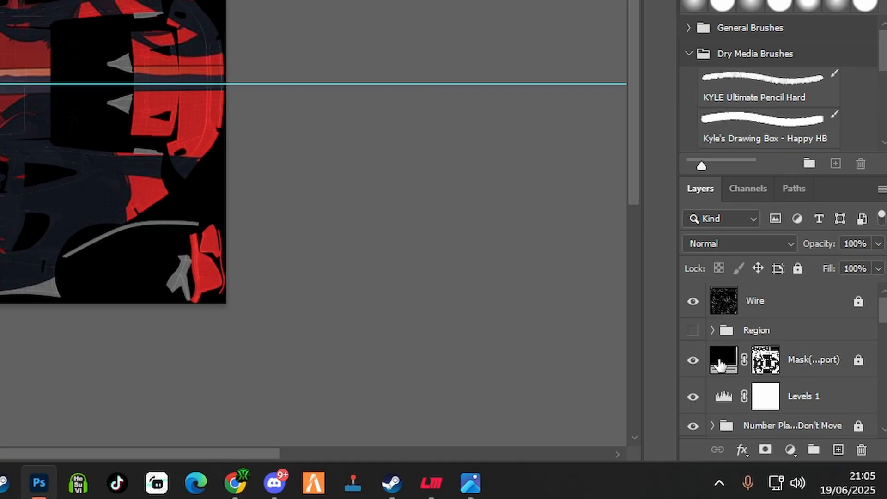
click(693, 329)
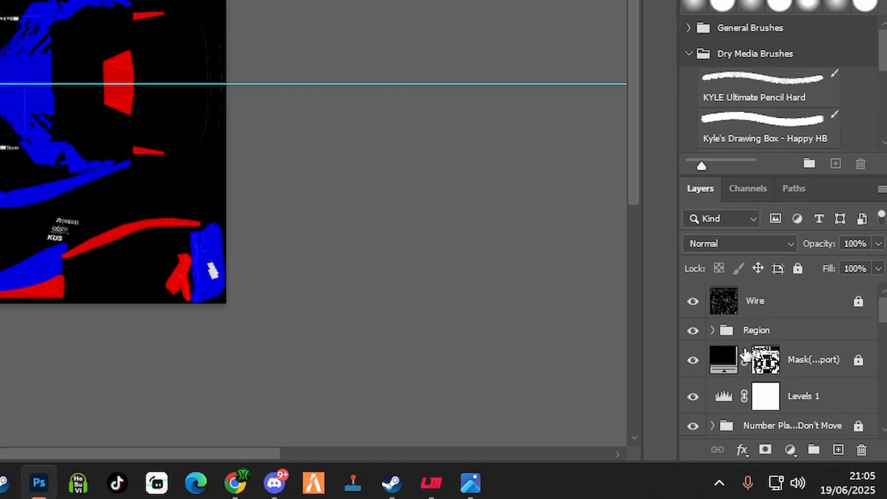
click(711, 330)
scroll(734, 370, down, 2)
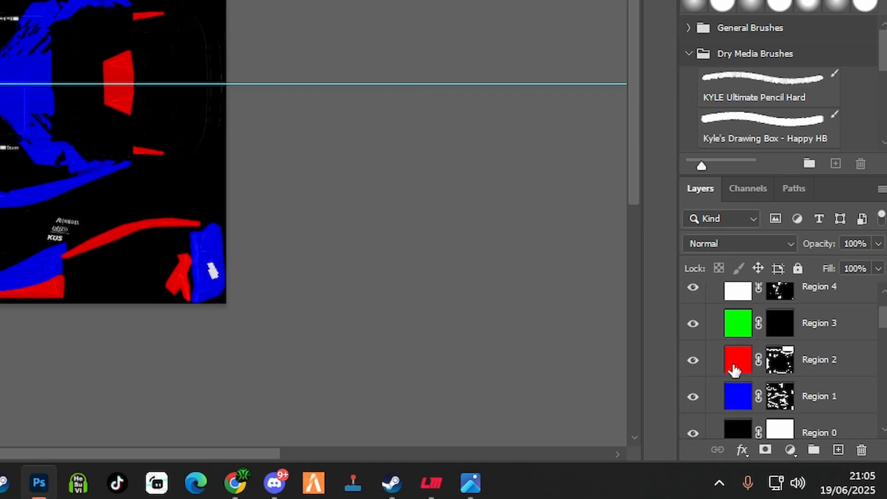
Hide the Region 1, Region 3, Region 4 and Region 0 layers
click(693, 396)
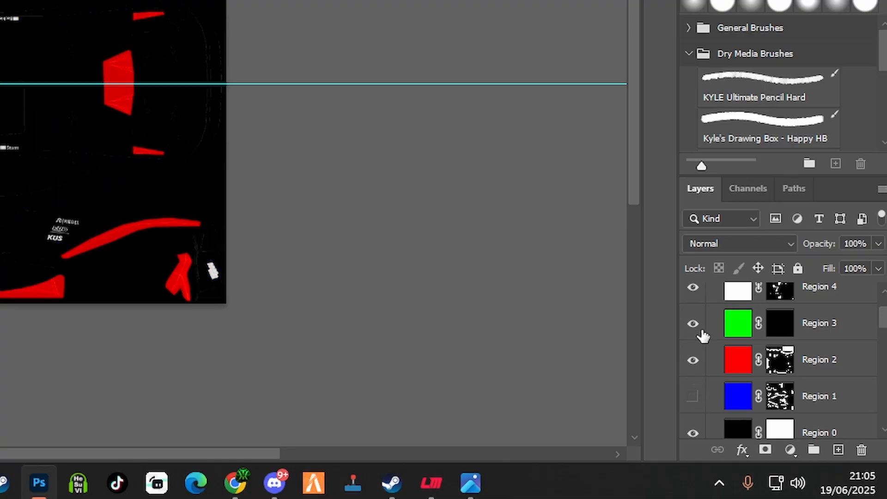
click(692, 323)
click(693, 287)
scroll(695, 292, down, 3)
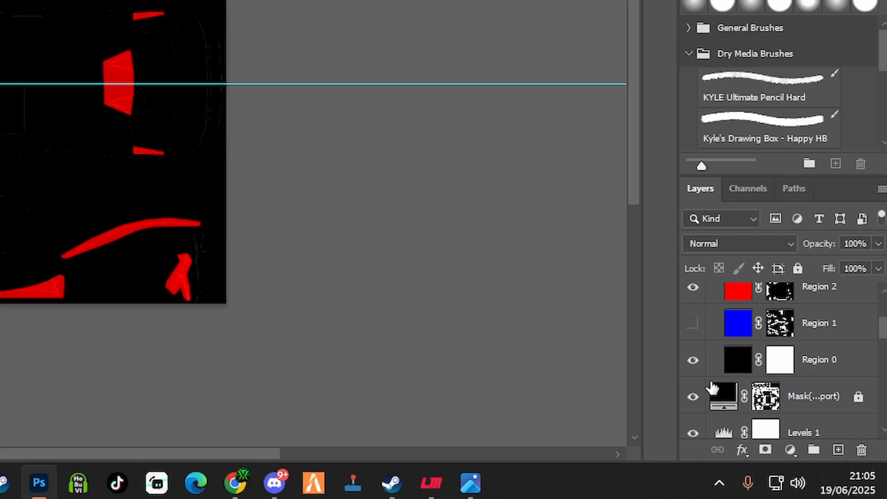
click(692, 360)
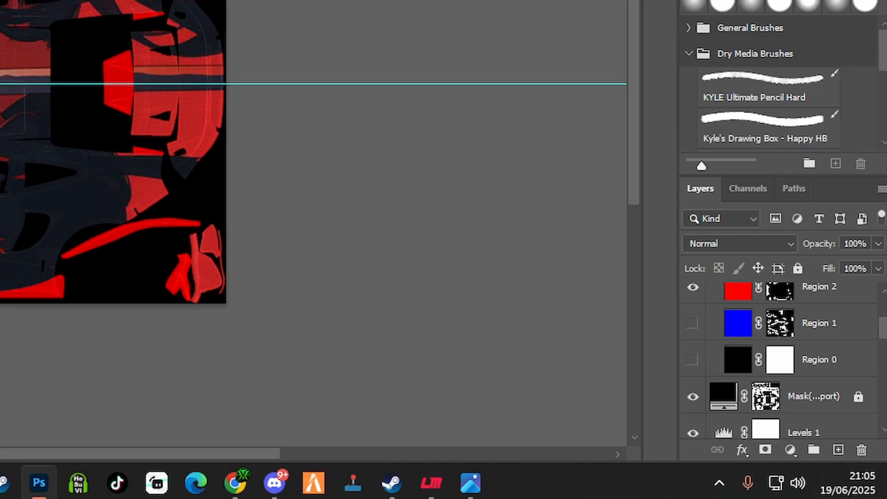
Hide the Wire layer and make the Region 4 layer visible again
scroll(736, 359, up, 3)
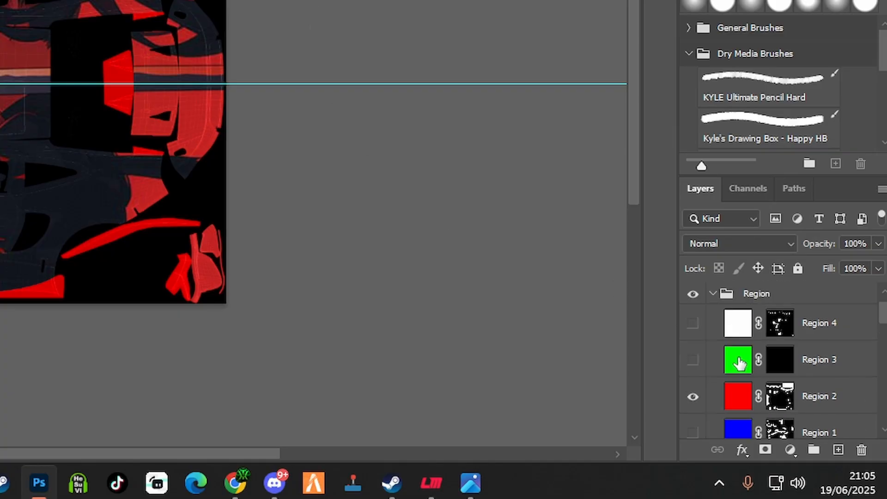
scroll(745, 365, up, 1)
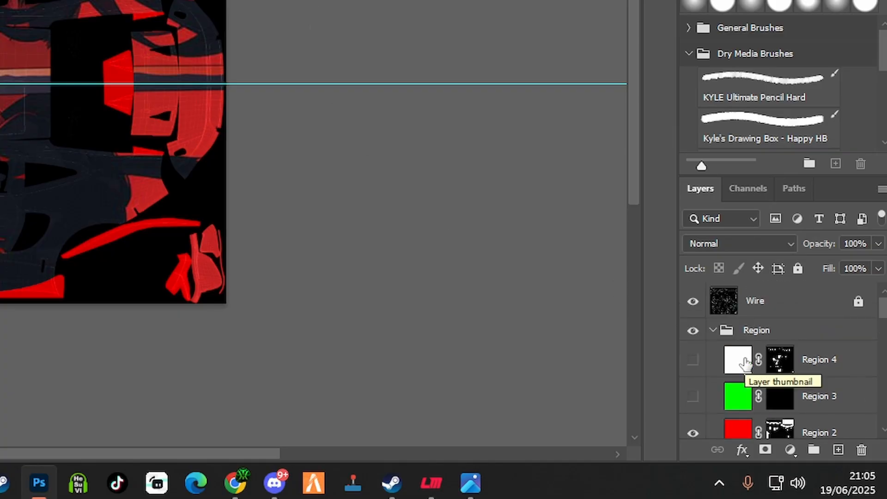
click(692, 301)
scroll(747, 330, down, 3)
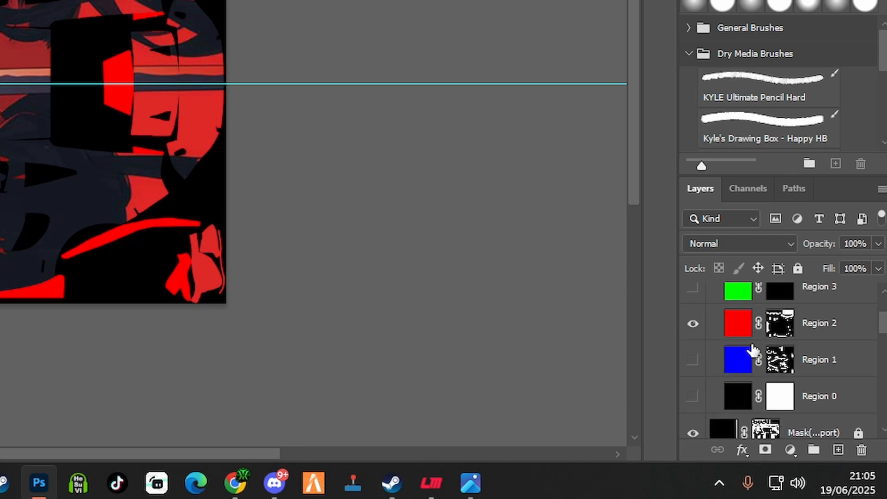
scroll(754, 356, up, 2)
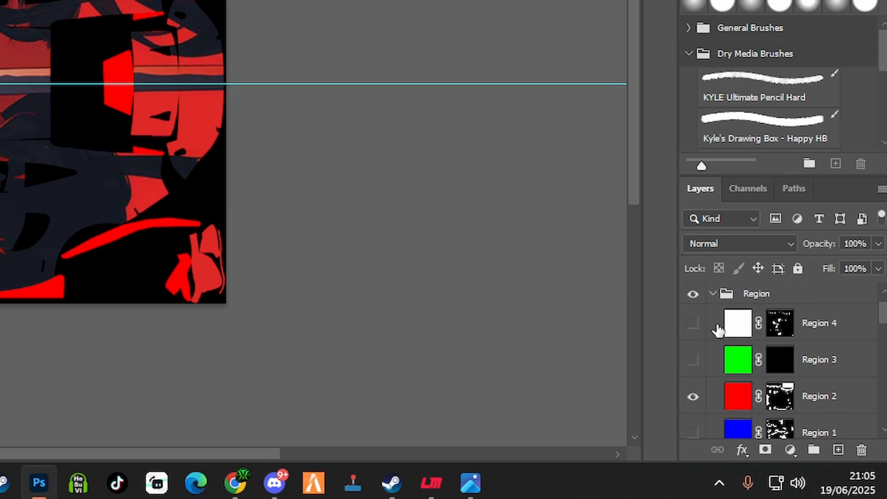
click(692, 323)
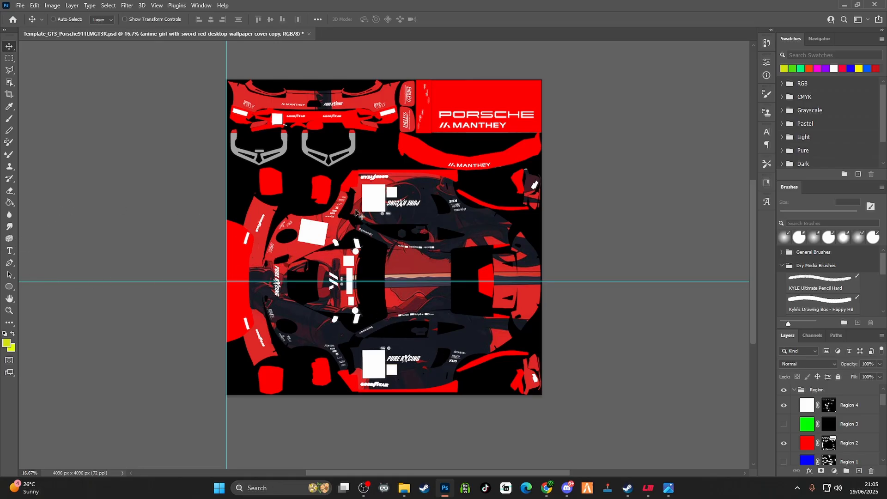
On the Region 4 layer, erase the white patches over the hood, windshield and both door number plates with the 369 px Eraser
click(863, 408)
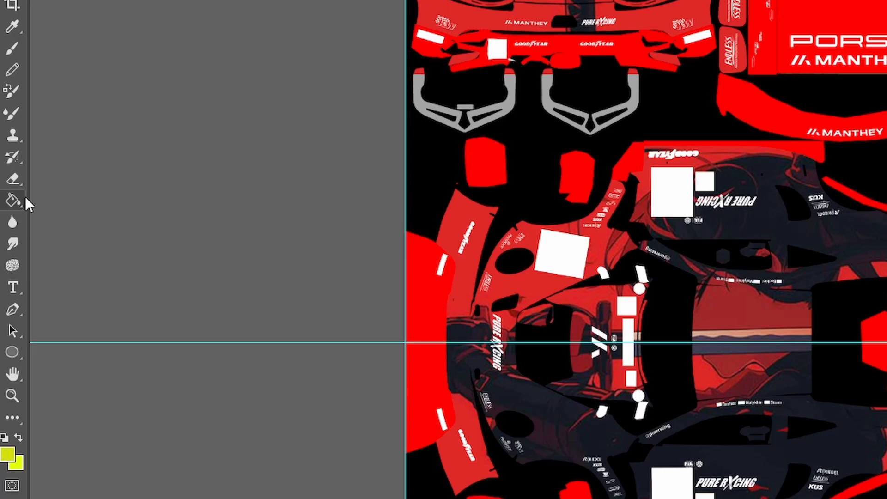
right_click(24, 179)
click(68, 175)
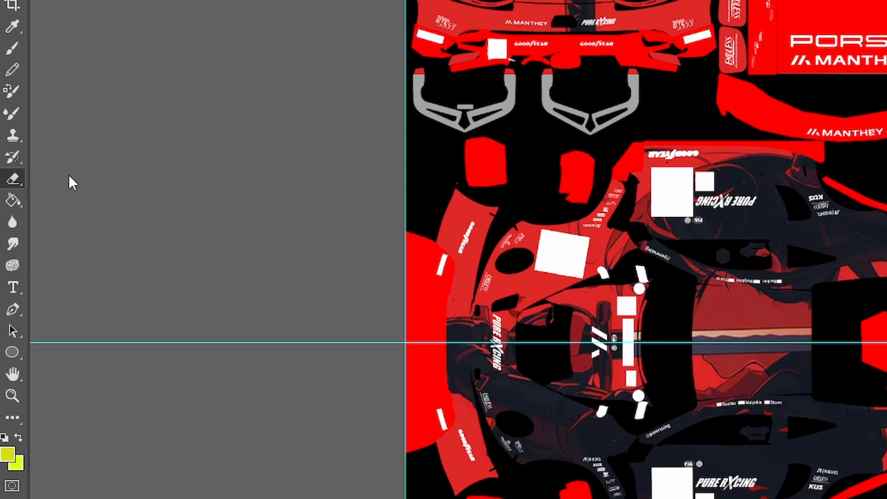
click(550, 252)
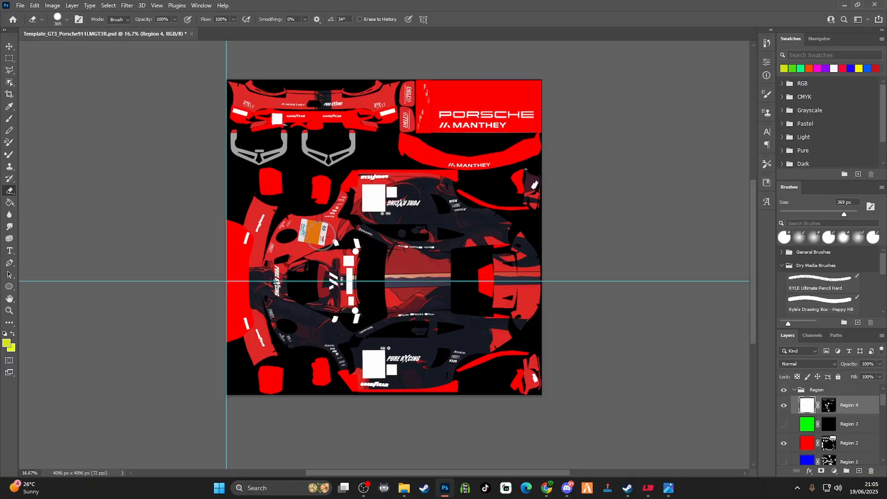
mouse_move(334, 248)
mouse_down()
mouse_move(351, 256)
mouse_move(348, 313)
mouse_up()
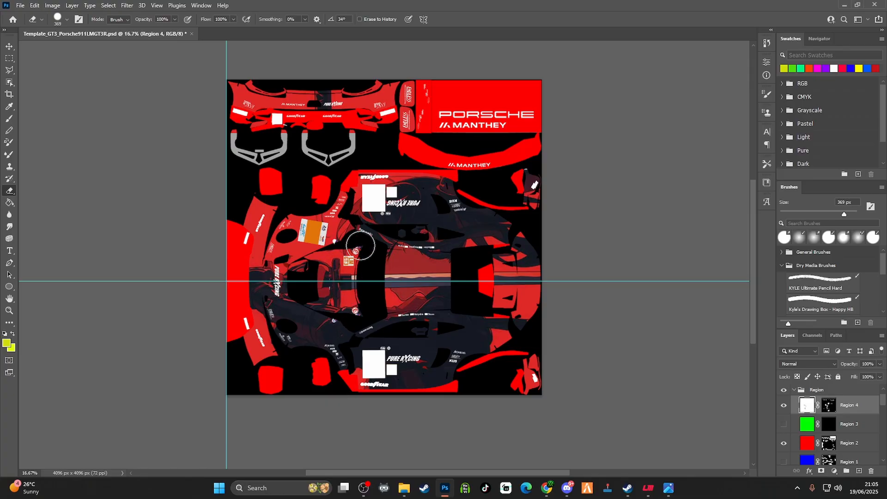
drag(371, 202, 372, 193)
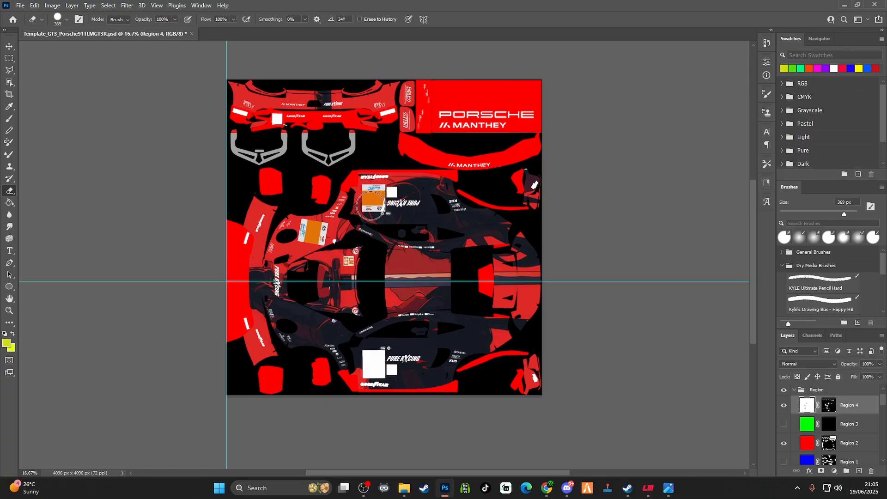
drag(372, 213, 372, 201)
drag(370, 360, 368, 367)
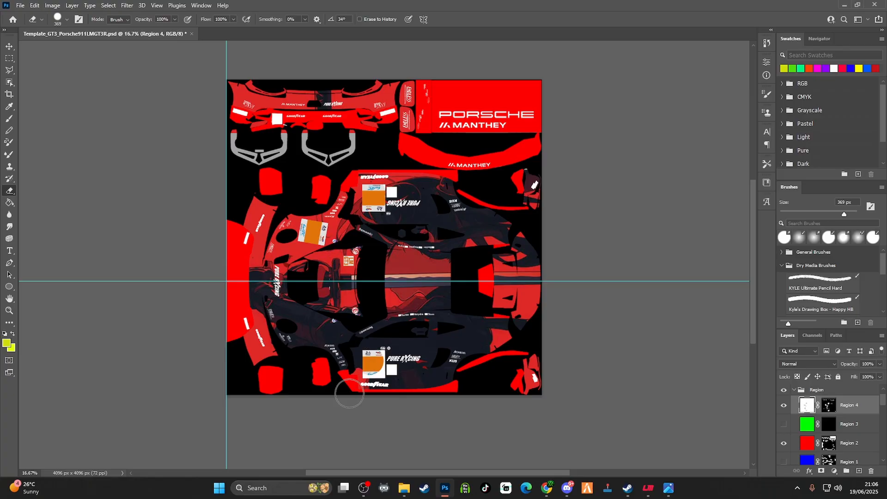
Reduce the Eraser to 81 px and erase the remaining white over the lower door's number plate and LM GT3 sticker
scroll(333, 455, up, 15)
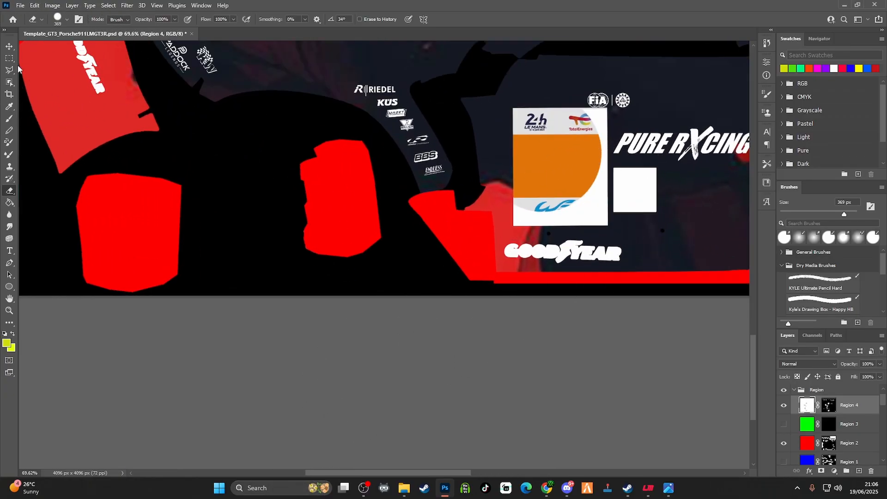
click(67, 20)
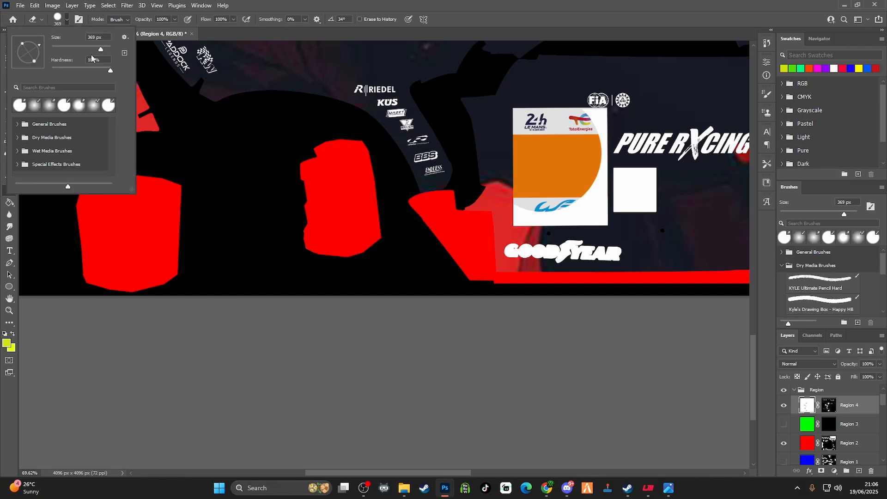
drag(98, 51, 92, 51)
drag(92, 50, 76, 51)
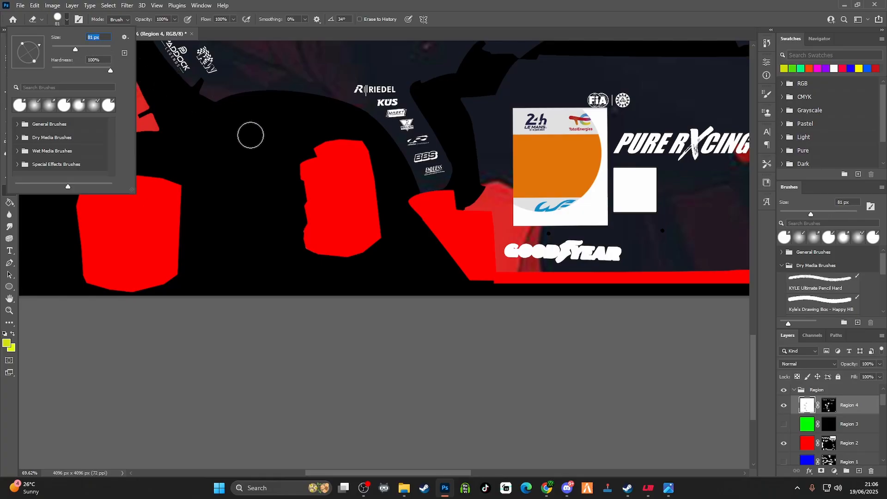
mouse_move(523, 211)
mouse_down()
mouse_move(653, 206)
mouse_move(654, 180)
mouse_move(633, 173)
mouse_move(603, 181)
mouse_move(647, 195)
mouse_move(569, 199)
mouse_move(610, 205)
mouse_move(593, 175)
mouse_move(593, 121)
mouse_up()
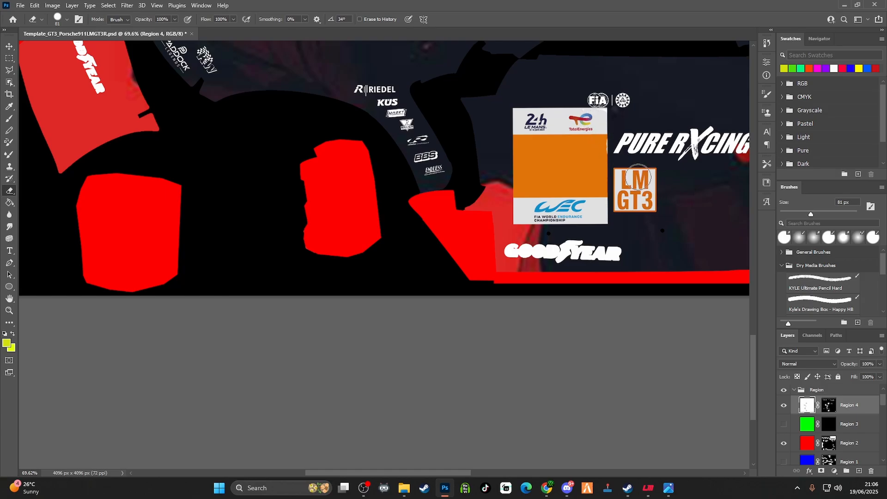
Erase the white square from the bumper panel at the template's upper left on the Region 4 layer
scroll(606, 187, down, 4)
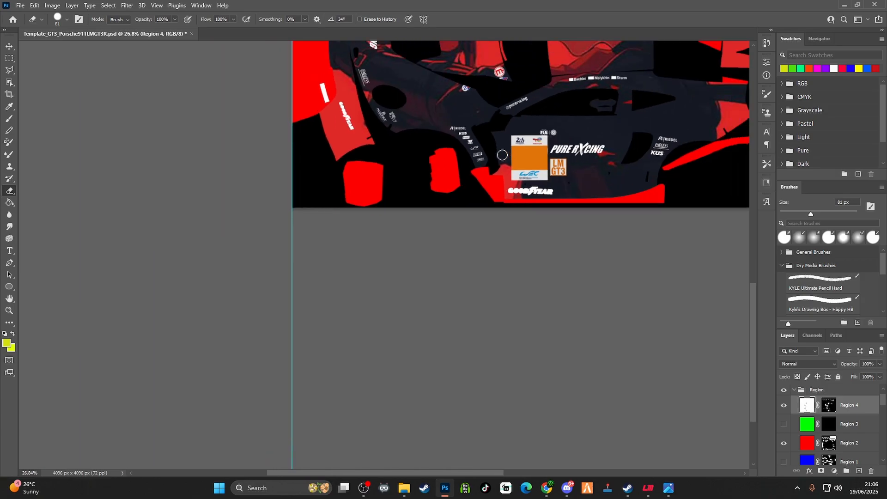
scroll(366, 160, up, 6)
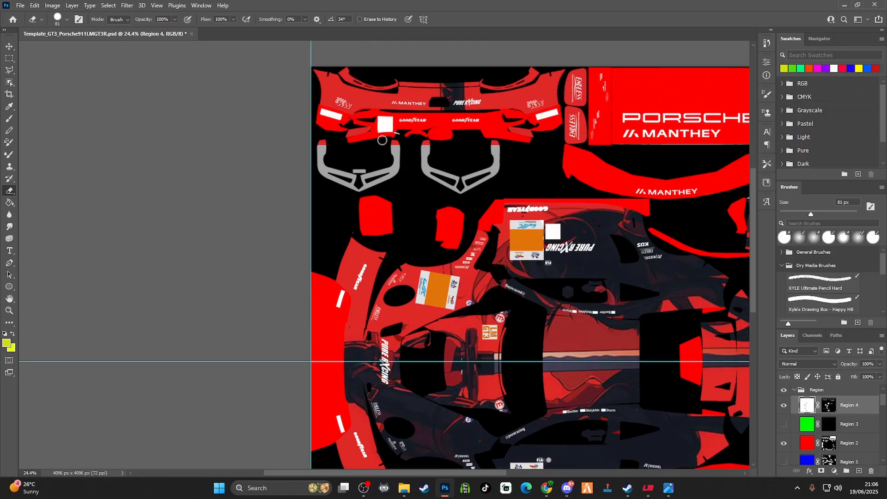
drag(383, 132, 389, 117)
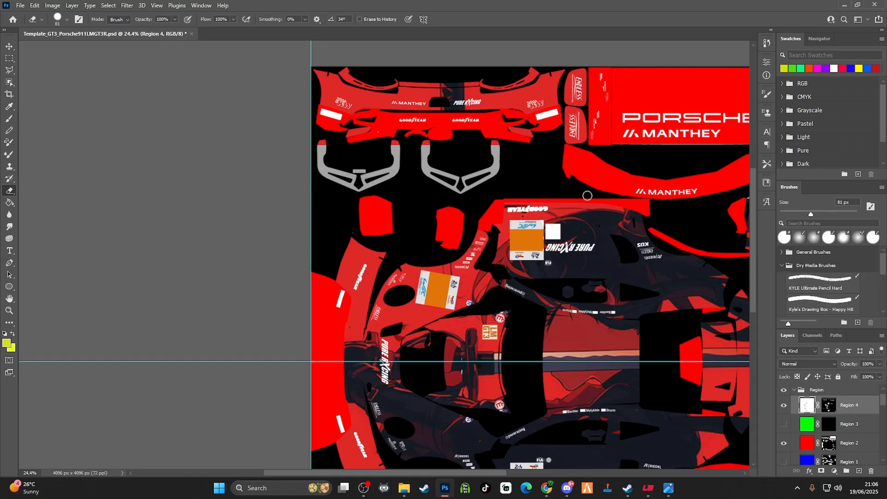
scroll(639, 191, up, 1)
scroll(642, 191, down, 3)
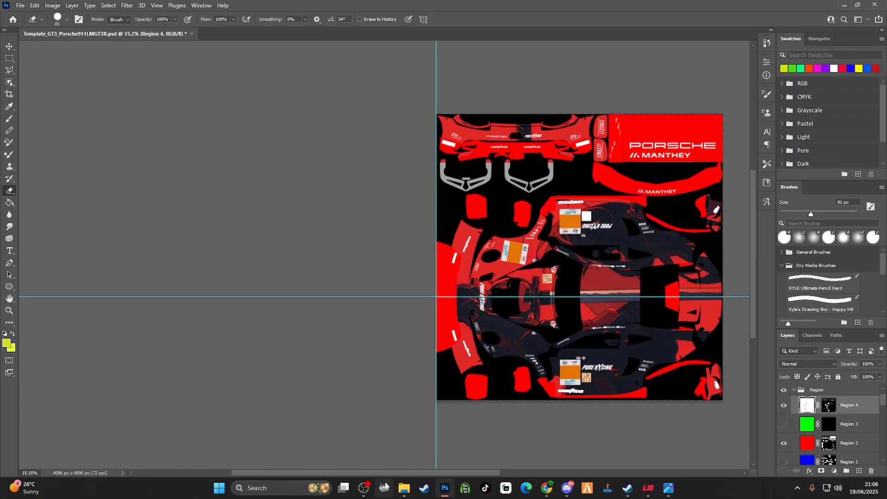
drag(409, 469, 511, 475)
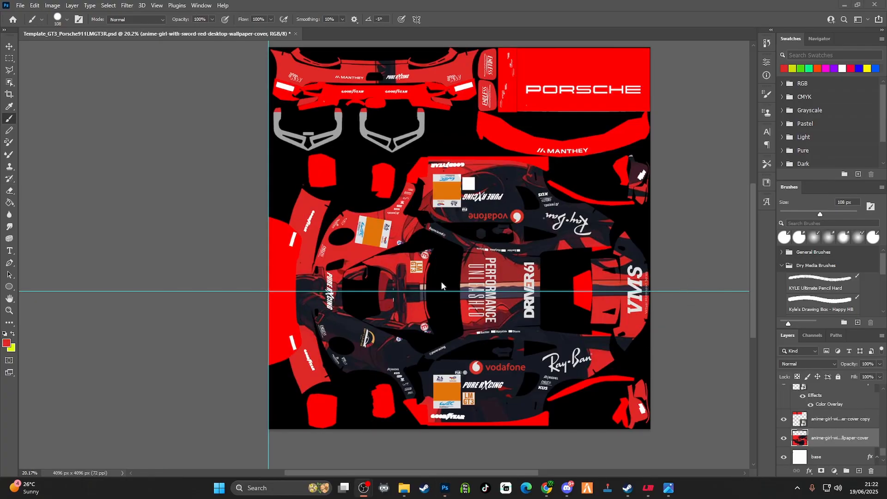
scroll(665, 339, up, 2)
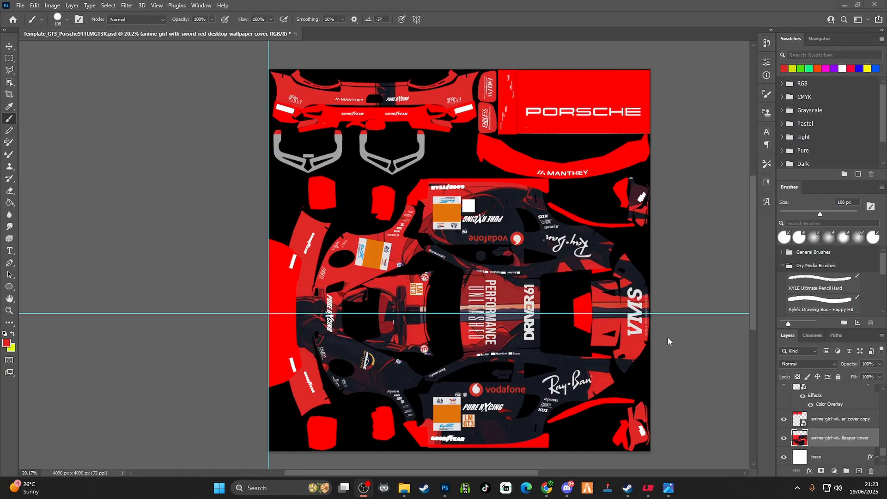
scroll(670, 326, down, 3)
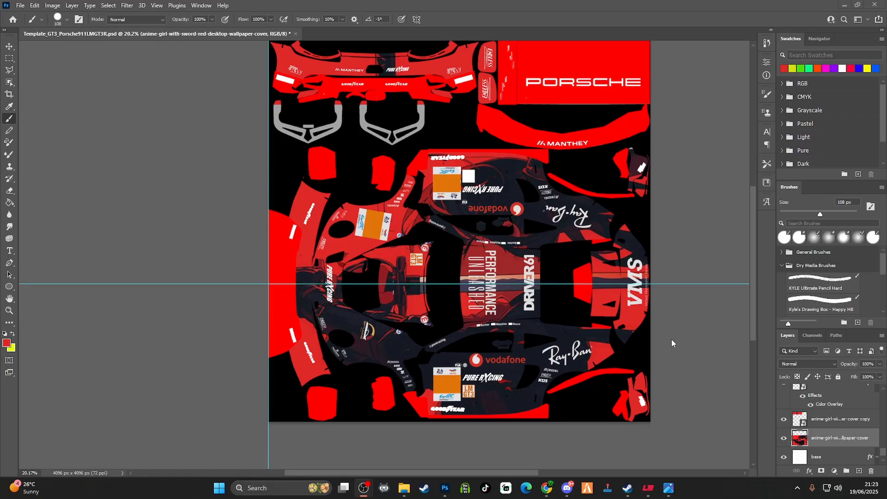
Hide the whole Region group so only the livery artwork shows, and check the layers beneath it
click(883, 456)
scroll(871, 437, up, 3)
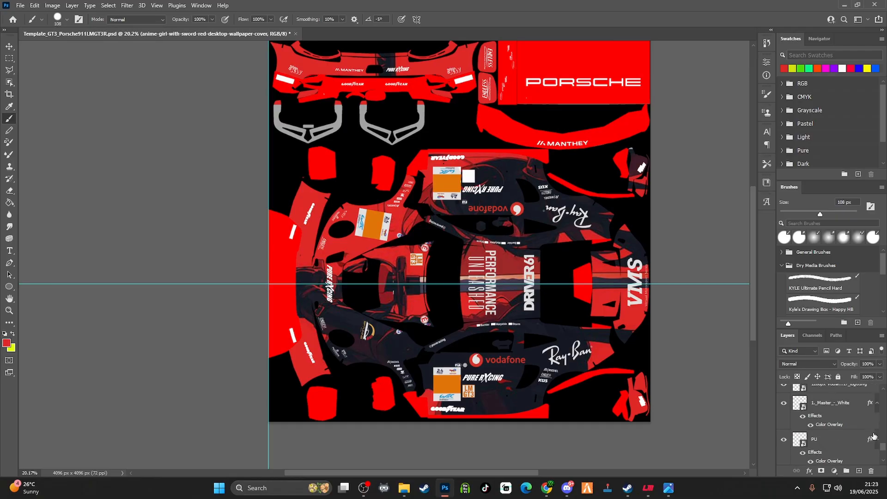
scroll(884, 445, up, 4)
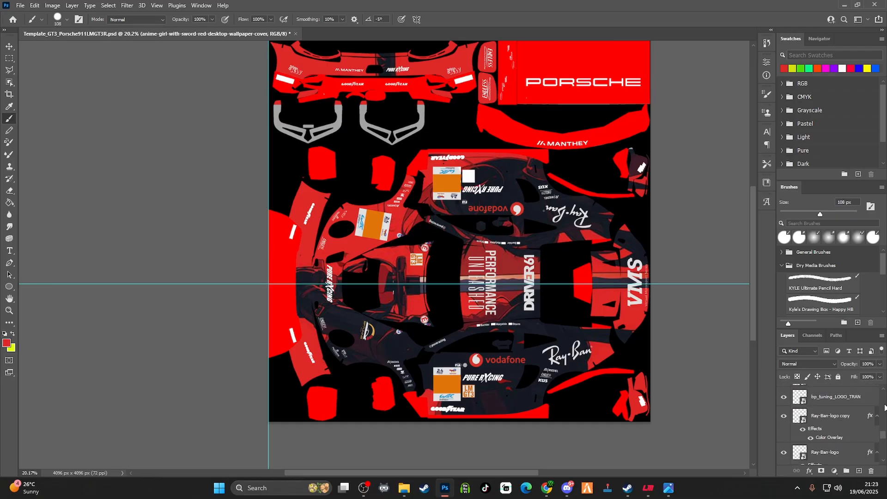
drag(882, 437, 883, 396)
click(784, 409)
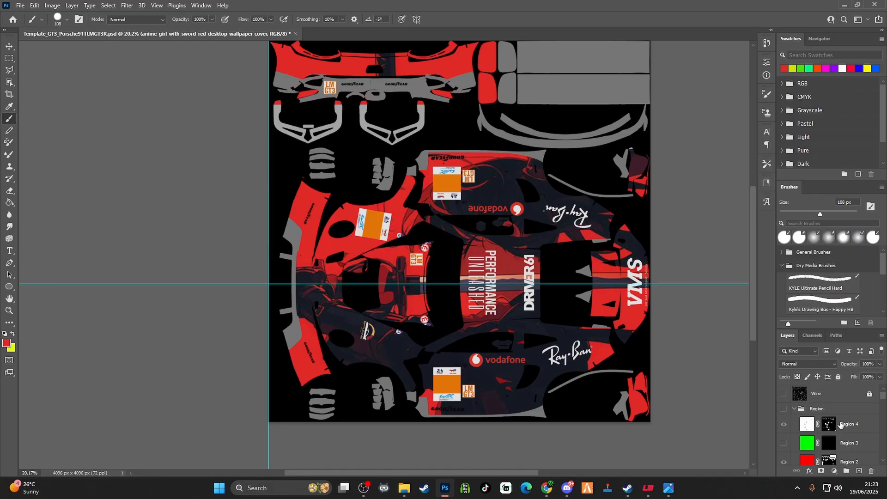
scroll(847, 416, down, 6)
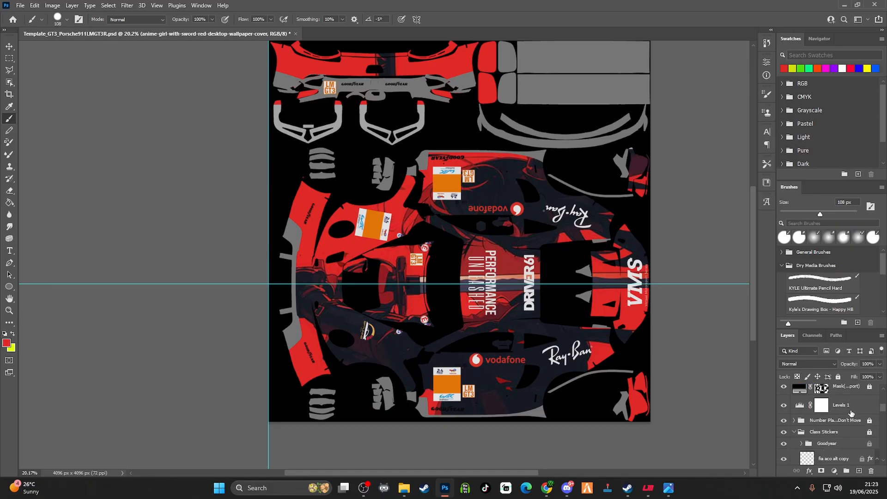
scroll(851, 412, down, 8)
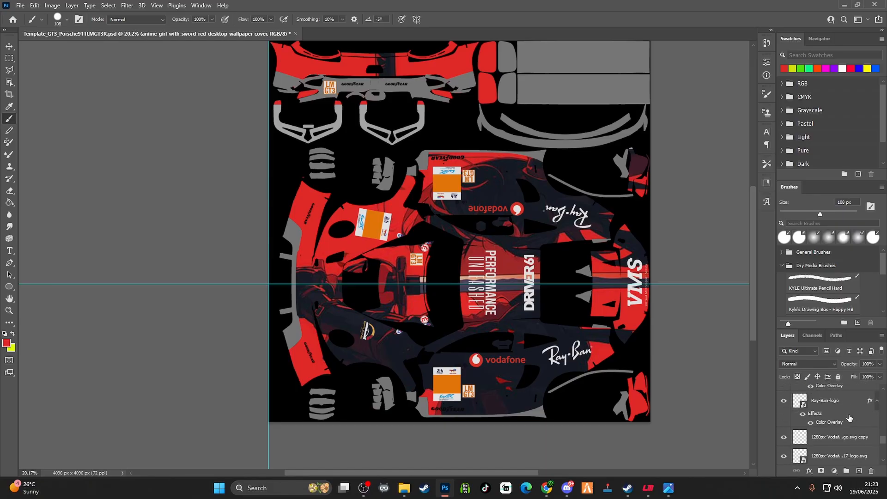
scroll(848, 418, down, 3)
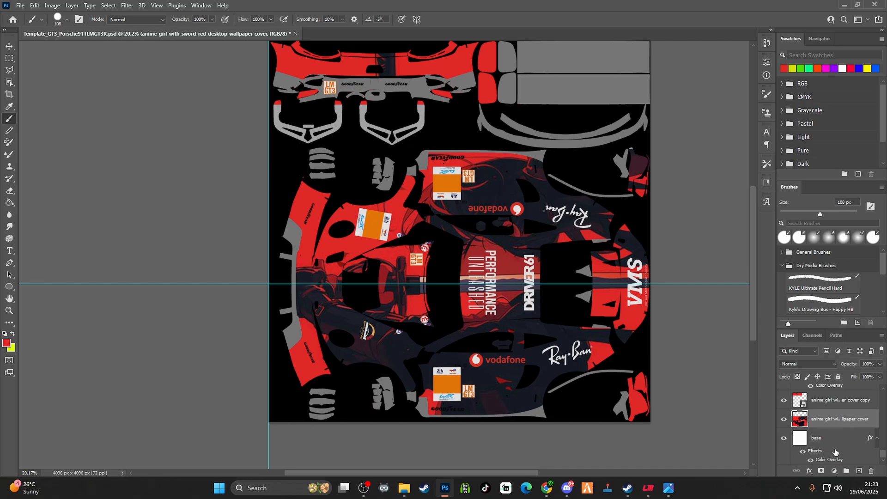
scroll(836, 451, up, 10)
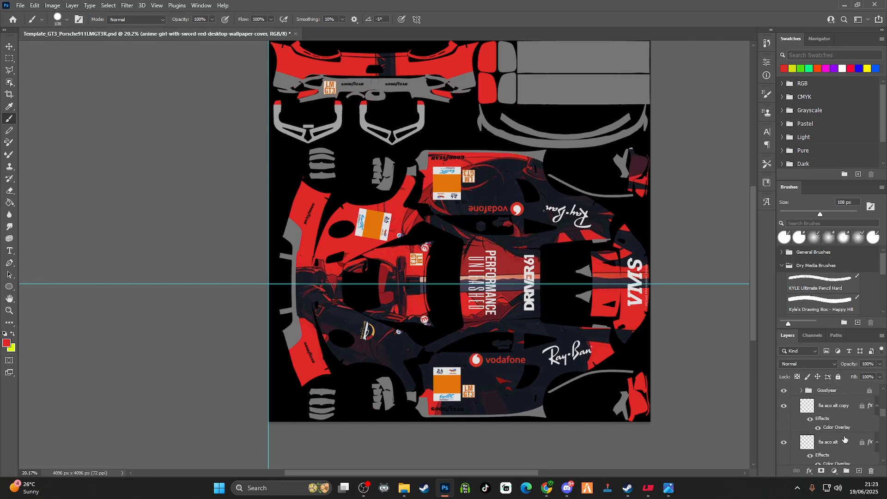
Save a Targa copy of the livery over customskin.tga in Le Mans Ultimate's UserData Liveries folder
click(20, 5)
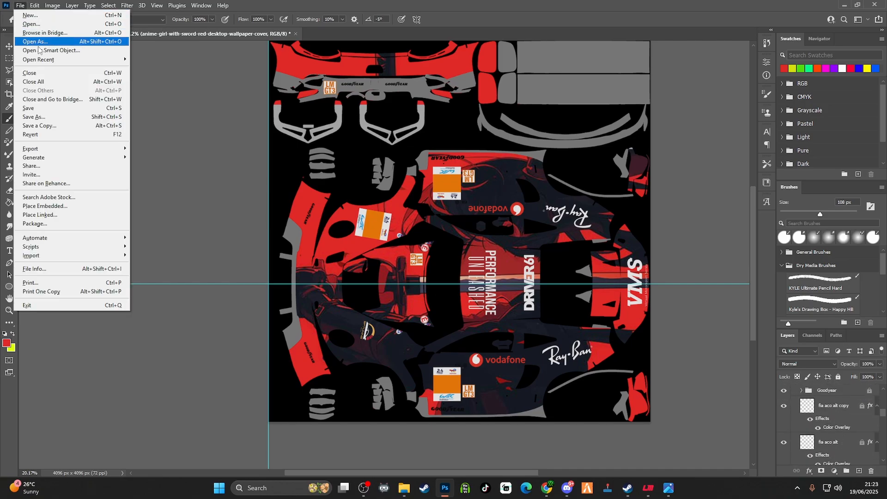
click(48, 126)
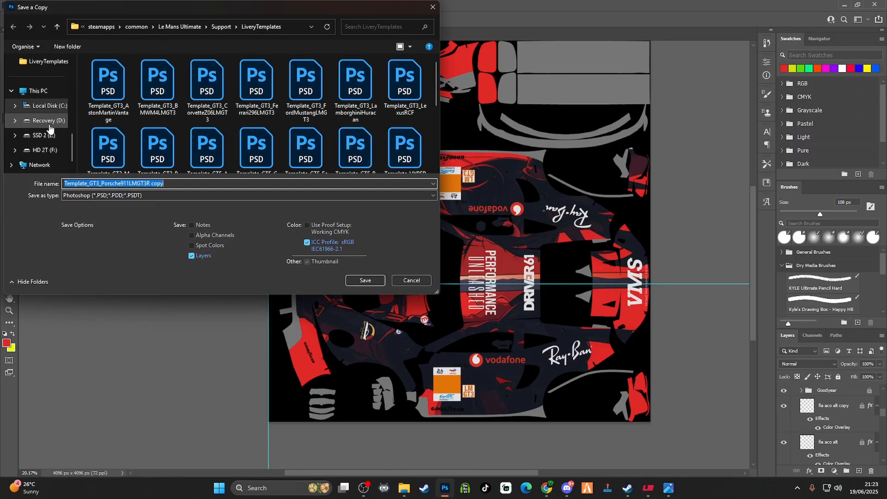
click(186, 195)
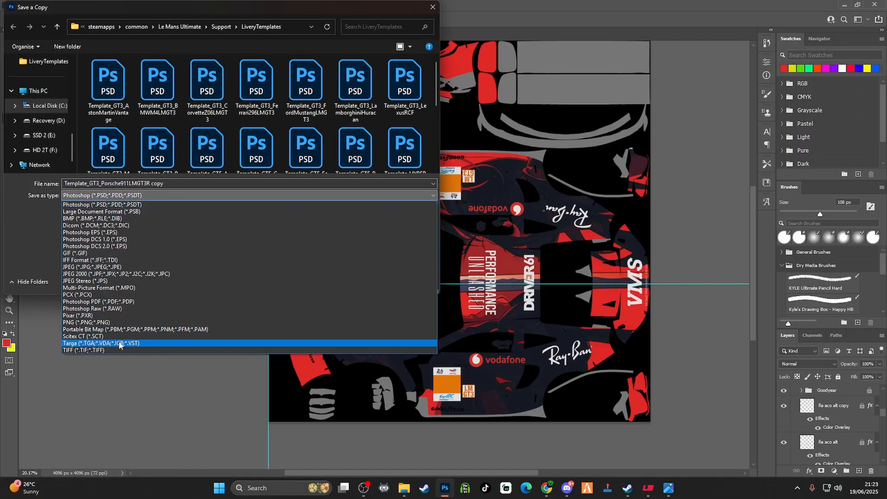
click(119, 343)
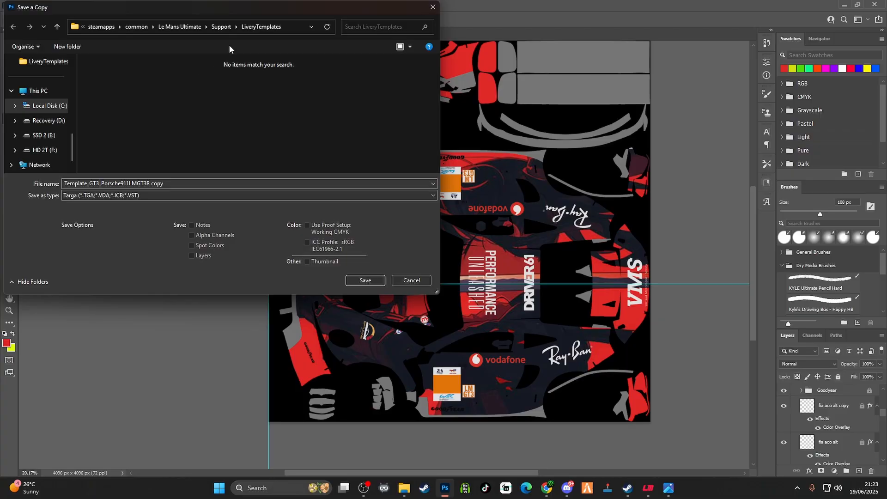
scroll(60, 107, up, 2)
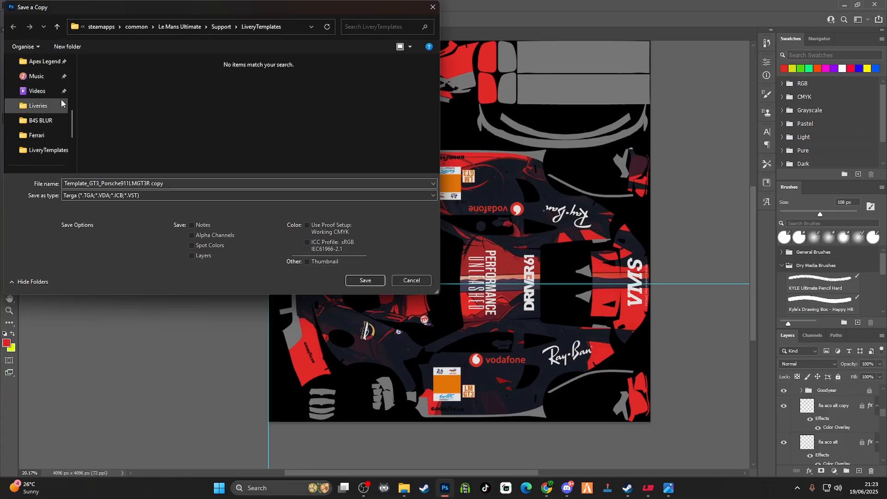
click(44, 106)
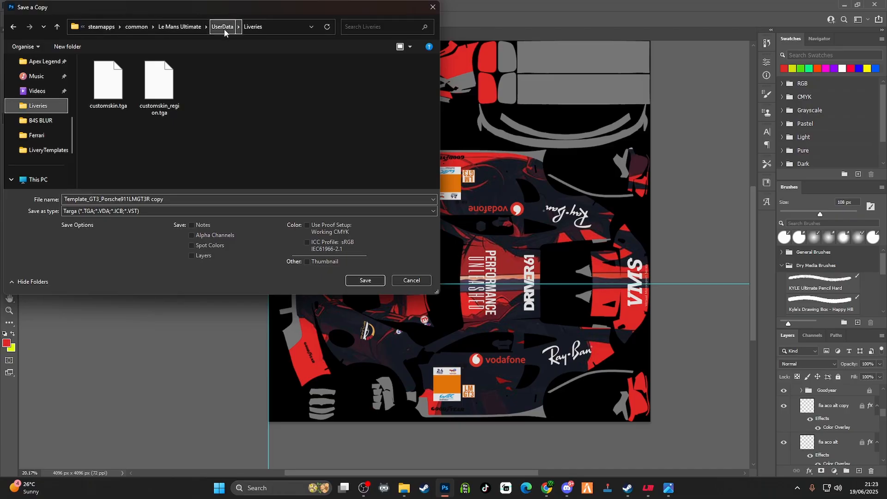
click(109, 87)
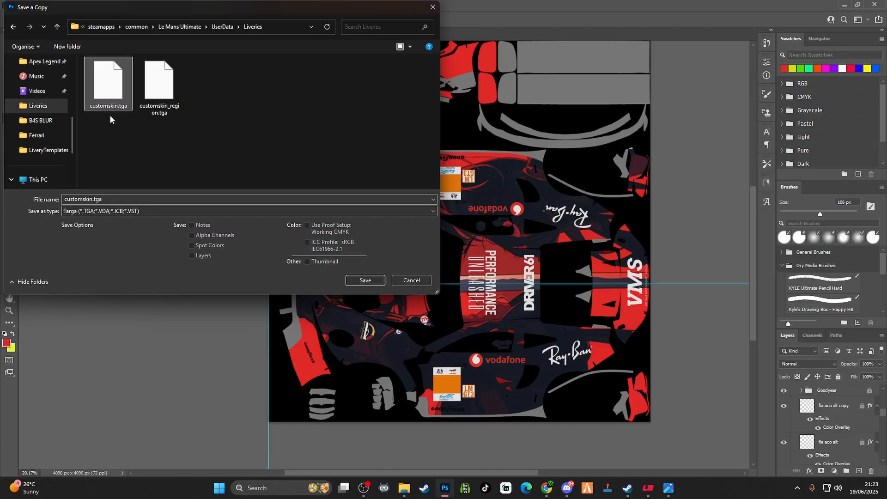
click(364, 281)
click(448, 242)
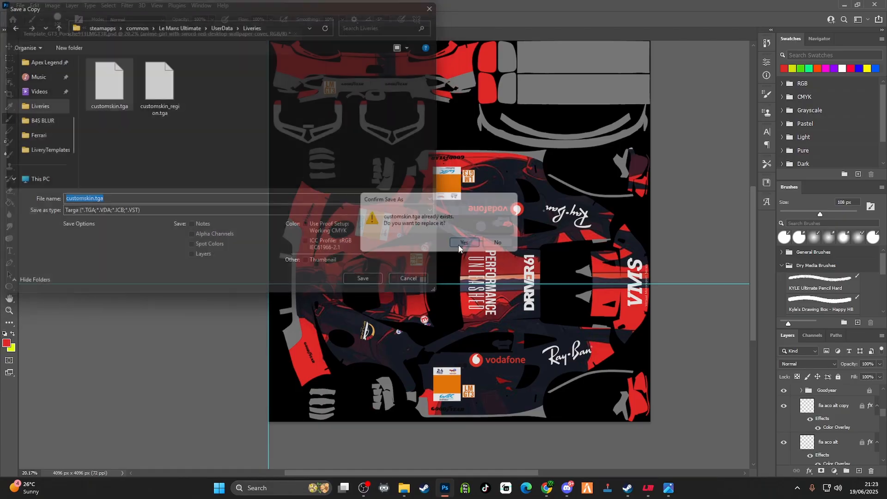
click(469, 161)
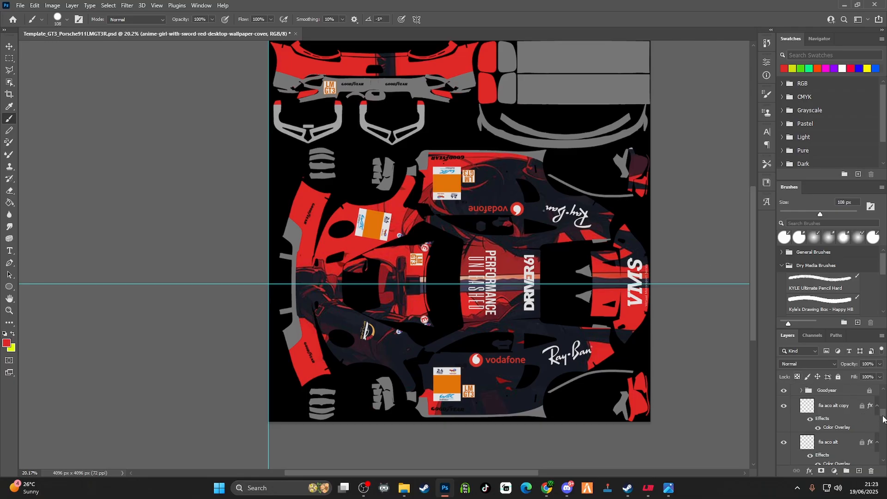
Make the Region group visible again
scroll(883, 418, up, 2)
drag(883, 418, 885, 398)
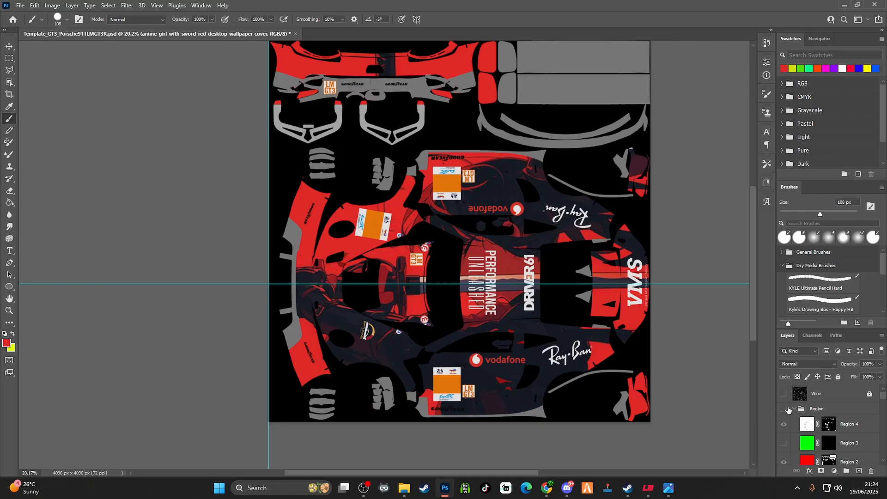
click(784, 409)
Hide the Mask and Levels 1 layers and the number plate and Class Stickers groups
scroll(826, 416, down, 4)
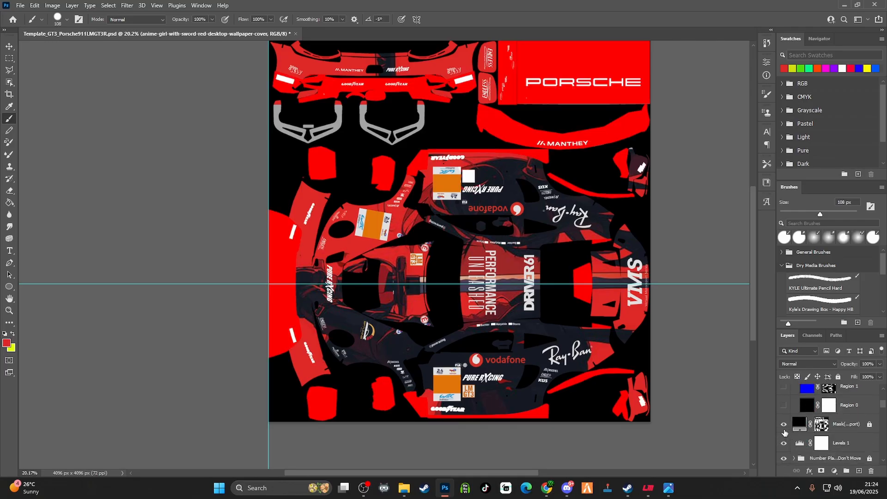
click(784, 424)
click(783, 442)
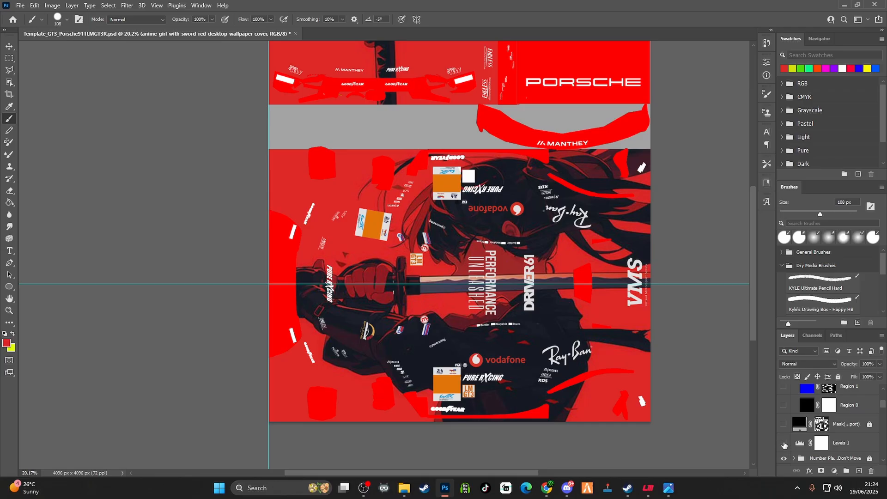
click(784, 459)
scroll(787, 457, down, 2)
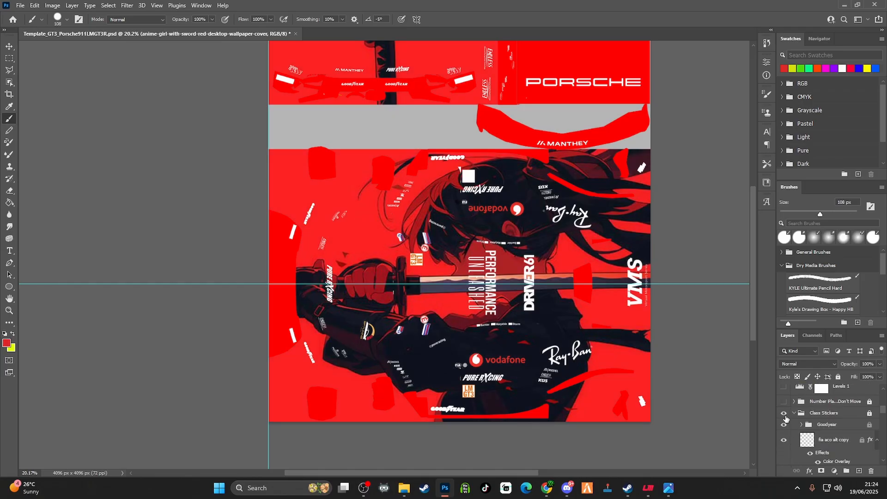
click(784, 420)
scroll(787, 436, down, 3)
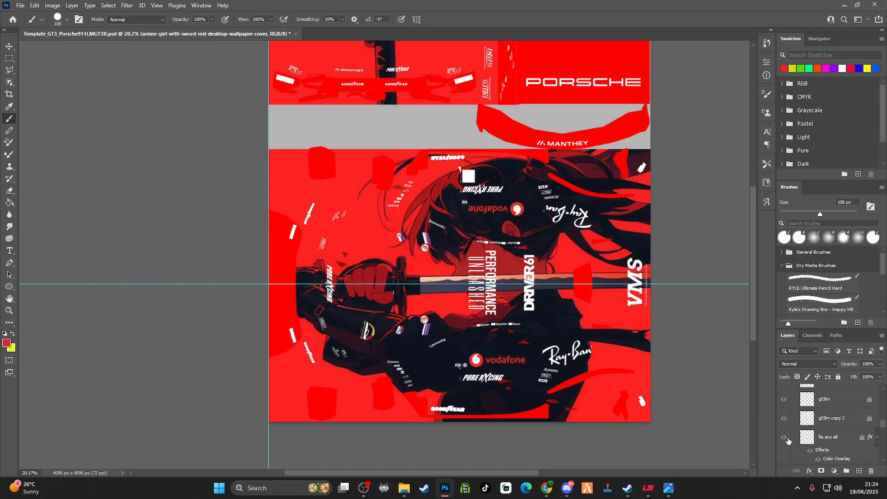
Hide the Car Stickers and Carbon groups and the VMS_White-1, bp_tuning_LOGO_TRAN and Ray-Ban-logo copy layers
scroll(787, 440, down, 3)
click(784, 414)
click(783, 425)
click(783, 441)
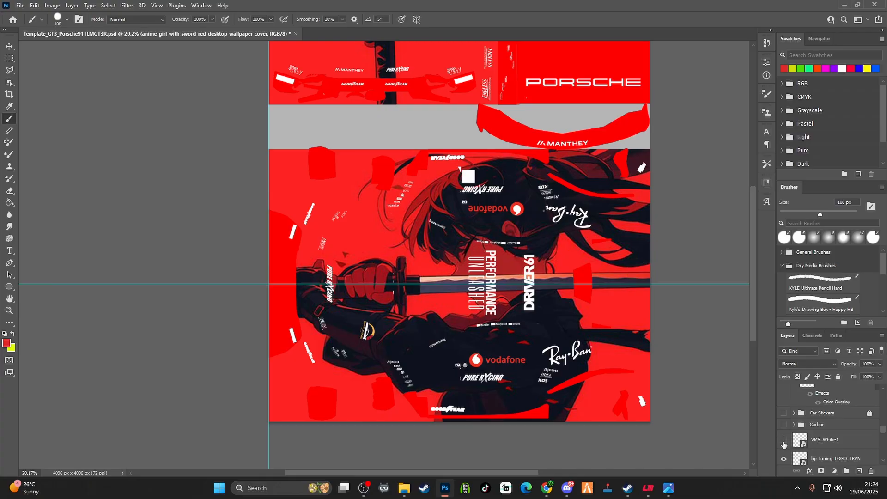
scroll(787, 450, down, 2)
click(785, 422)
click(784, 442)
Hide the Ray-Ban-logo layer, both Vodafone logo layers, and the 1._Master_-_White and PU layers
scroll(786, 443, down, 2)
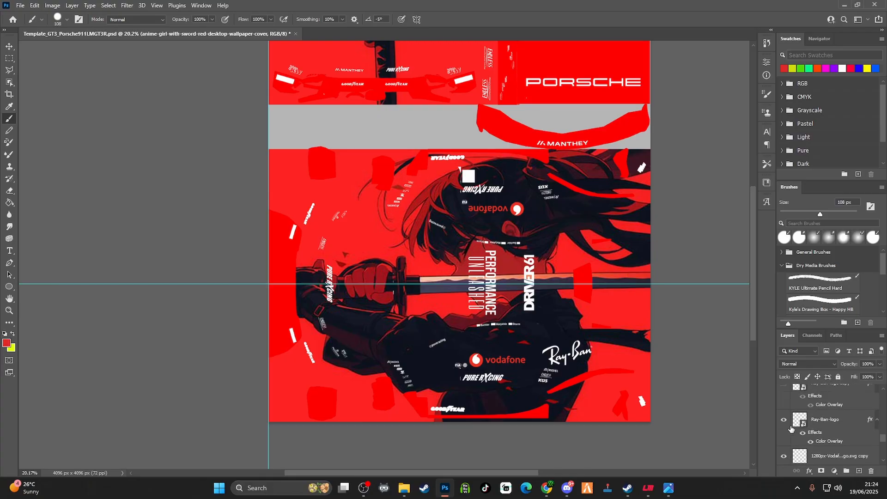
click(784, 421)
click(784, 456)
scroll(796, 436, down, 2)
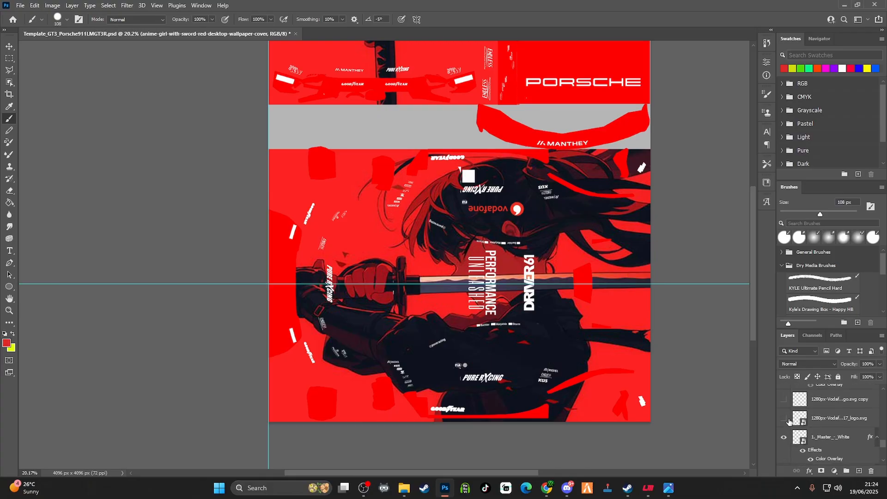
click(784, 418)
click(784, 437)
scroll(791, 430, down, 2)
click(785, 417)
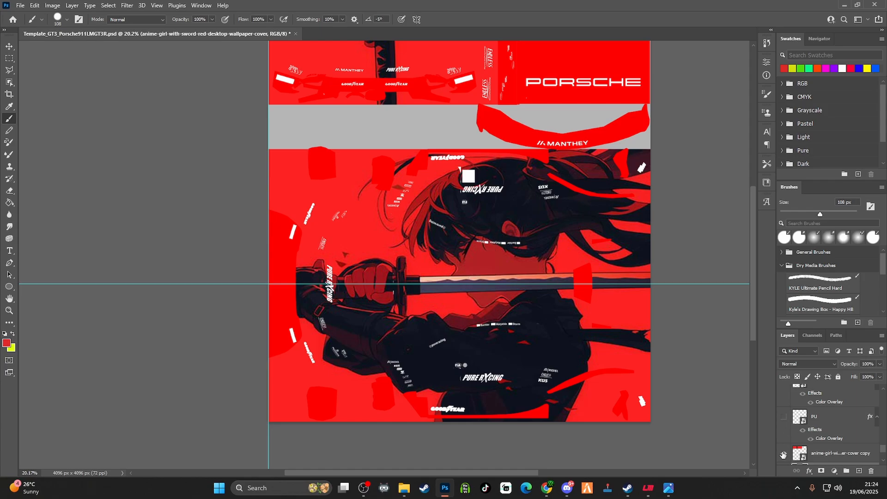
Hide both anime wallpaper layers and the base layer, leaving only the region masks over transparency
click(783, 453)
scroll(788, 455, down, 2)
click(784, 438)
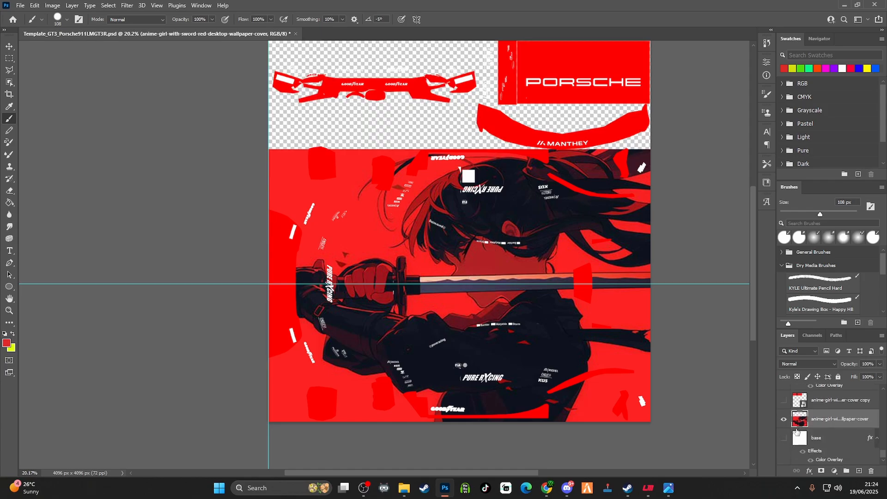
click(784, 419)
Make the Region 1 and Region 3 layers visible inside the Region group
scroll(790, 420, down, 5)
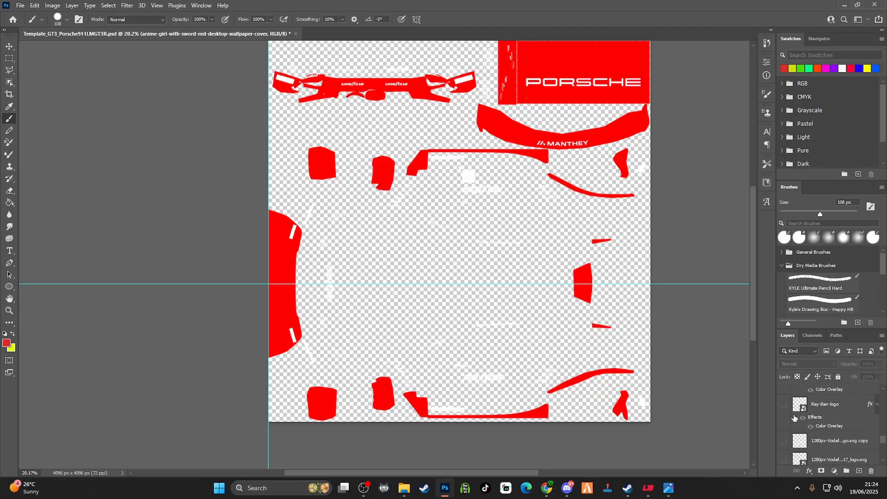
scroll(794, 417, down, 8)
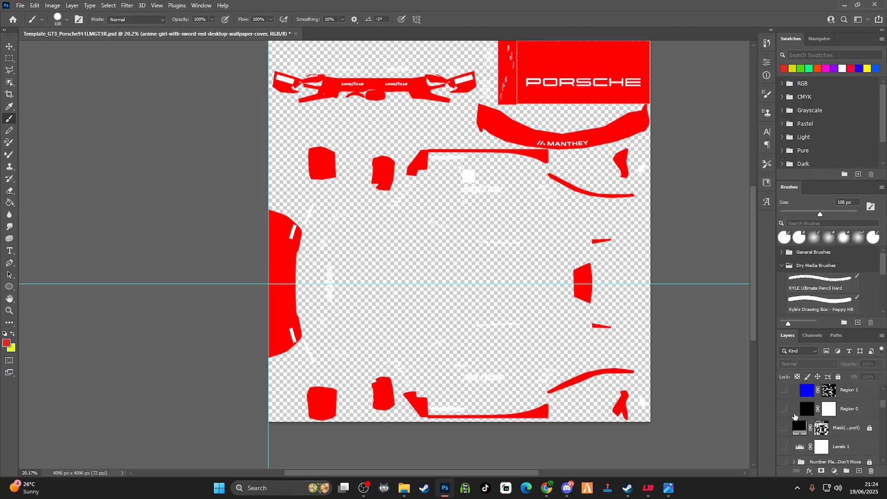
scroll(794, 417, up, 2)
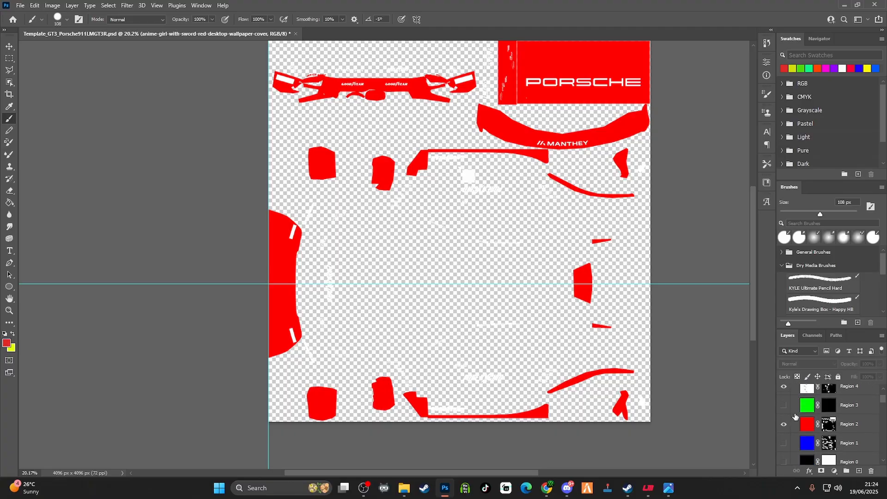
click(784, 443)
scroll(815, 447, down, 1)
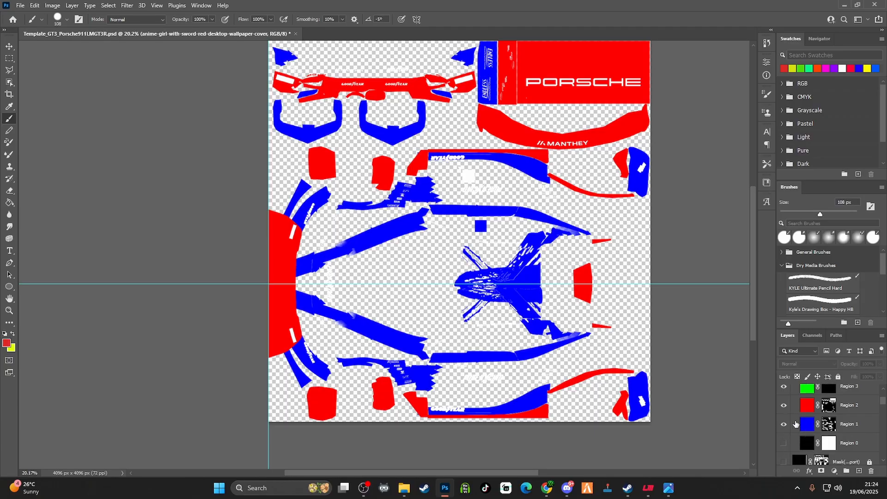
scroll(795, 423, up, 3)
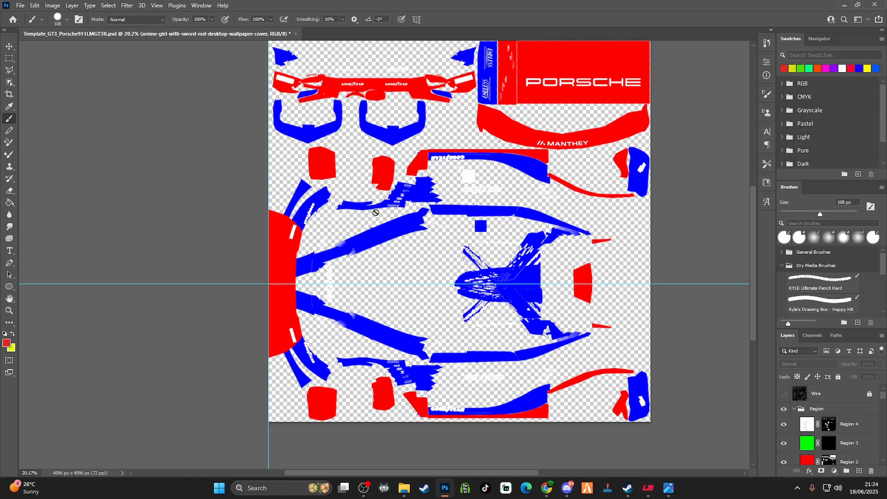
Save a Targa copy of the region mask into the Liveries folder, overwriting customskin_region.tga and accepting the export options
click(21, 6)
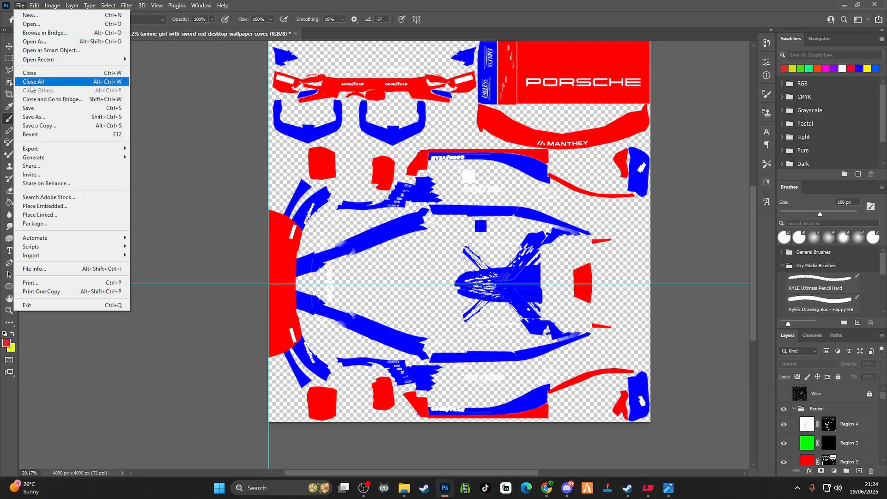
click(41, 125)
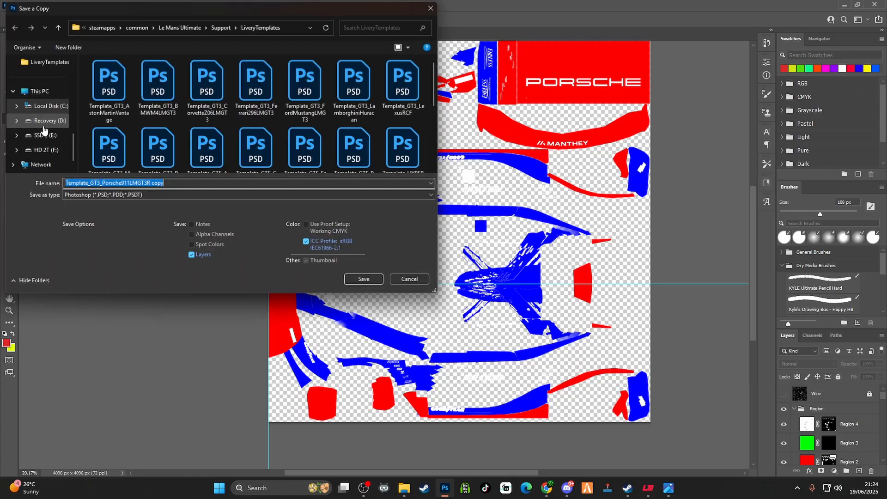
click(205, 195)
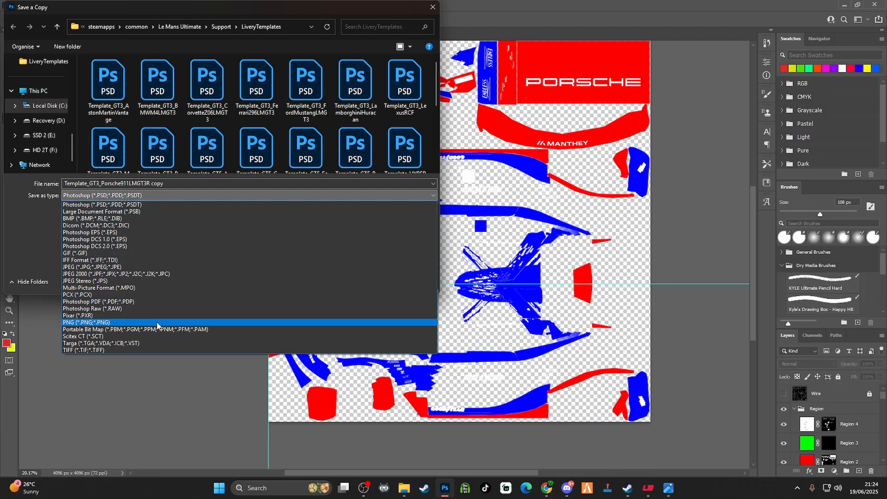
click(134, 343)
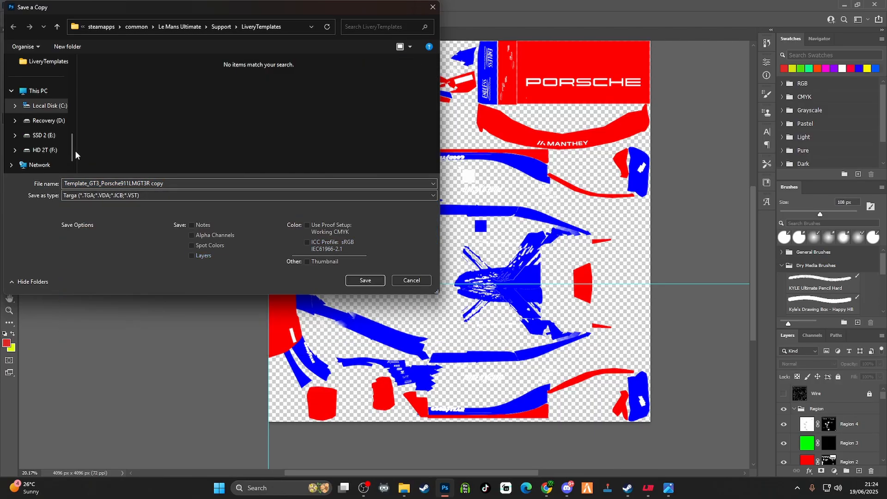
scroll(46, 129, up, 2)
click(38, 105)
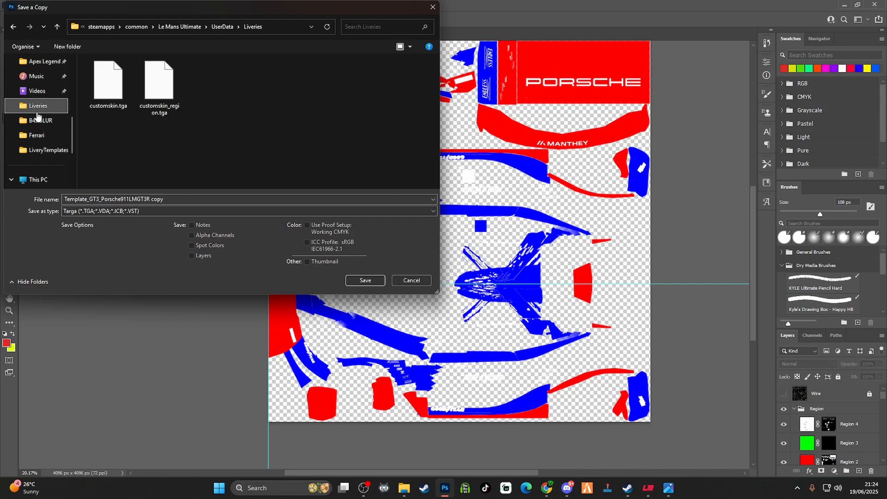
click(160, 104)
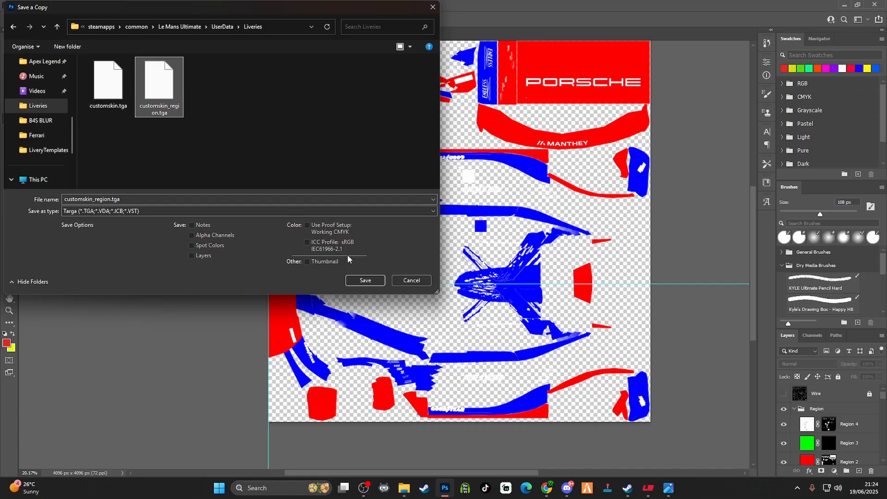
click(365, 281)
click(460, 244)
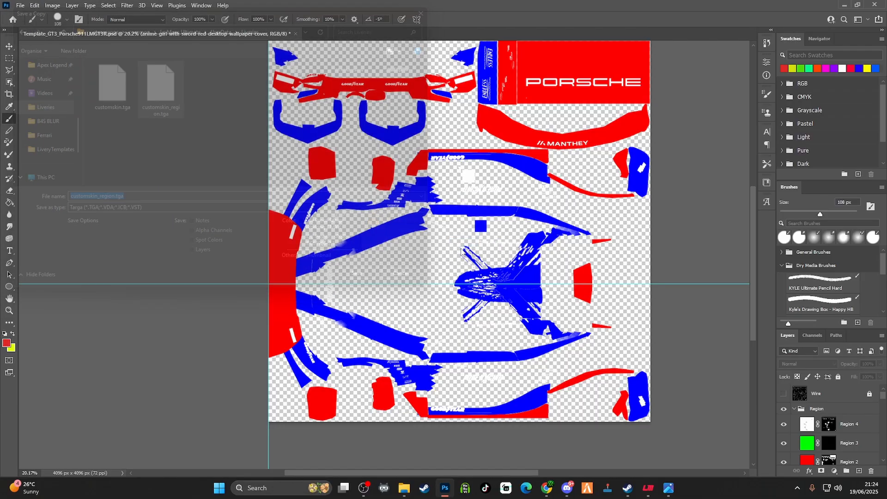
click(467, 161)
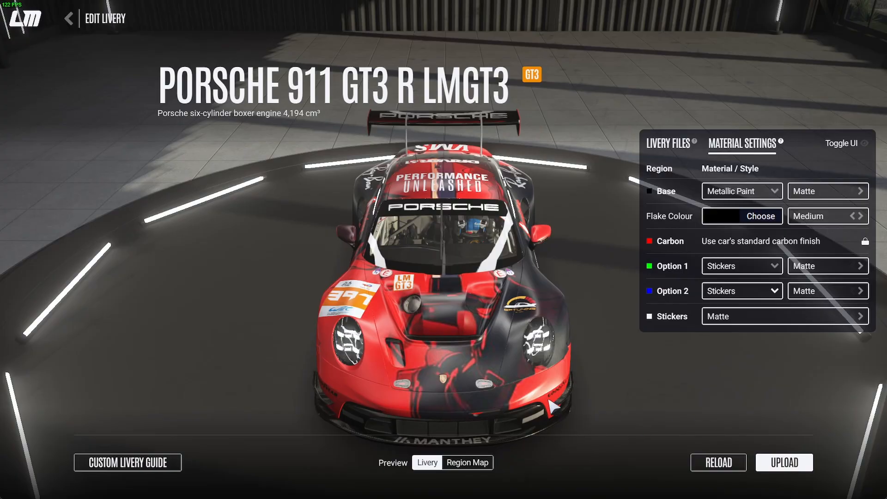
Switch to Le Mans Ultimate and examine the Porsche livery's paint and sticker finish from the front and both sides
drag(548, 400, 731, 372)
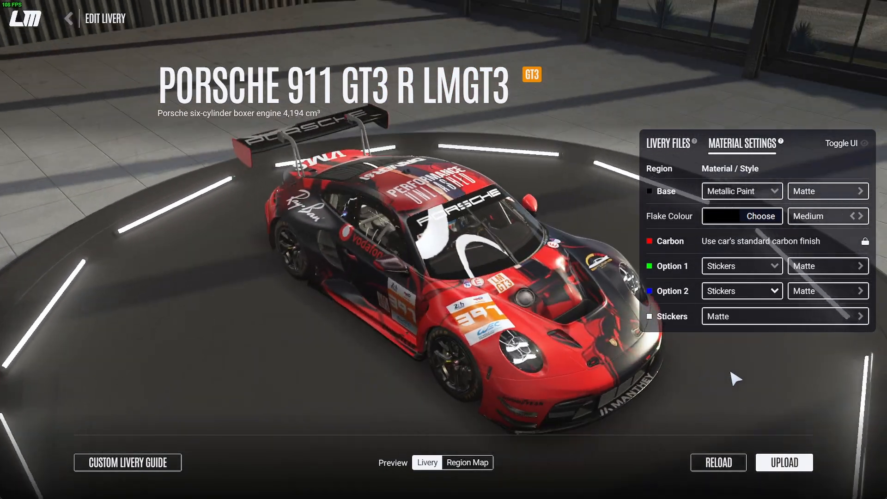
drag(423, 385, 323, 310)
drag(627, 361, 329, 318)
drag(392, 315, 159, 318)
drag(399, 296, 186, 308)
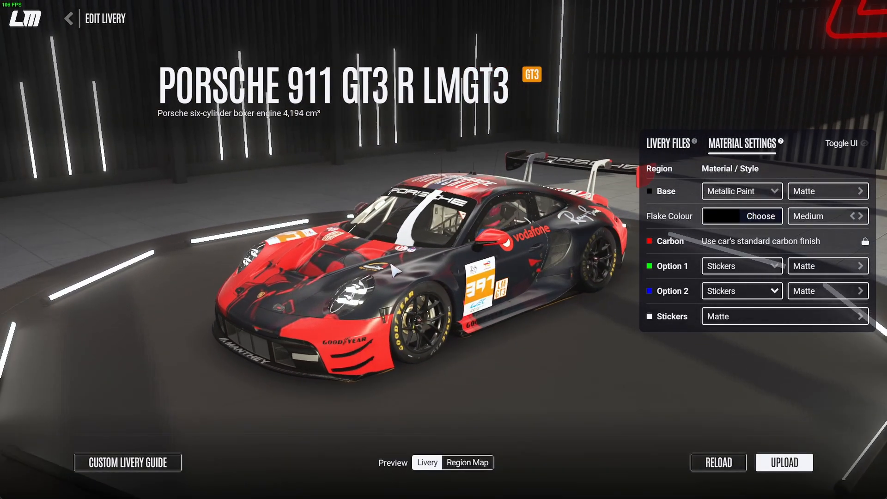
drag(395, 270, 260, 317)
drag(367, 308, 405, 345)
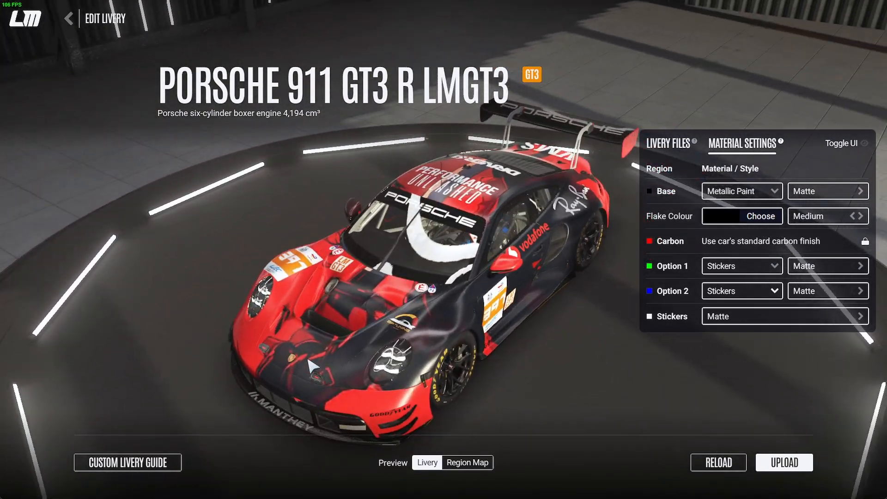
drag(312, 366, 478, 322)
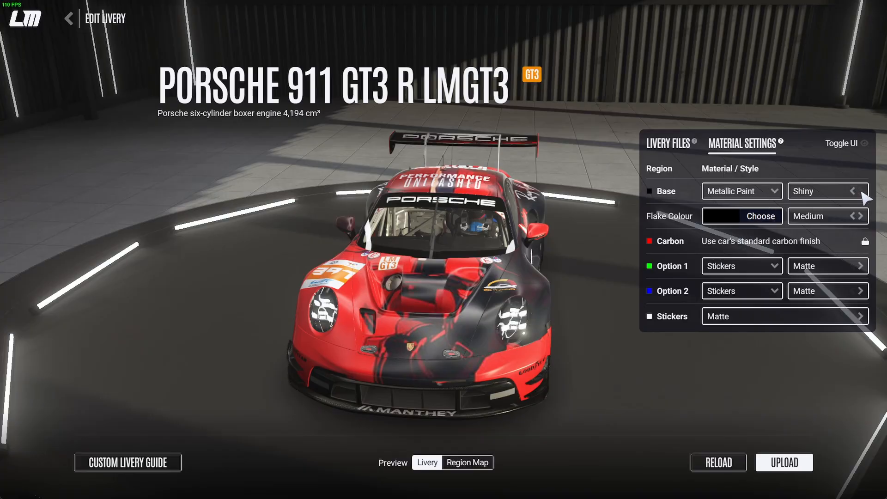
Set the Stickers finish to Strong Matte and change the Option 2 material to Wrap with a Shiny finish
click(861, 316)
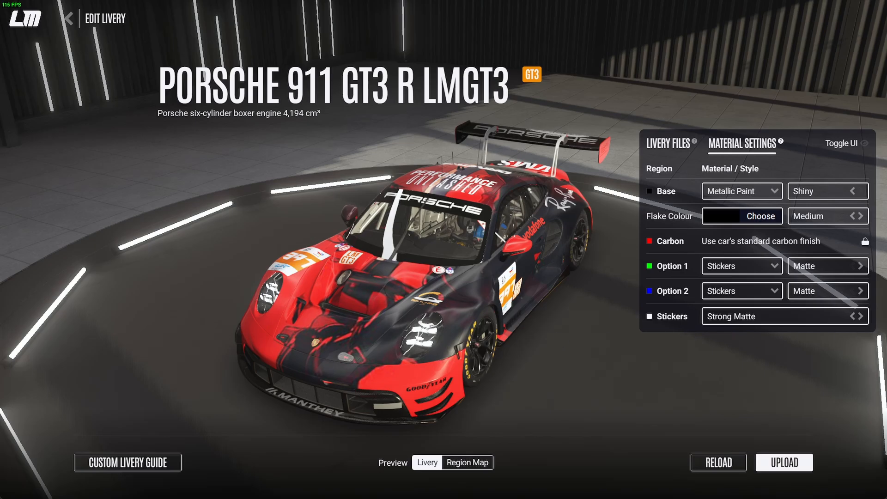
click(860, 290)
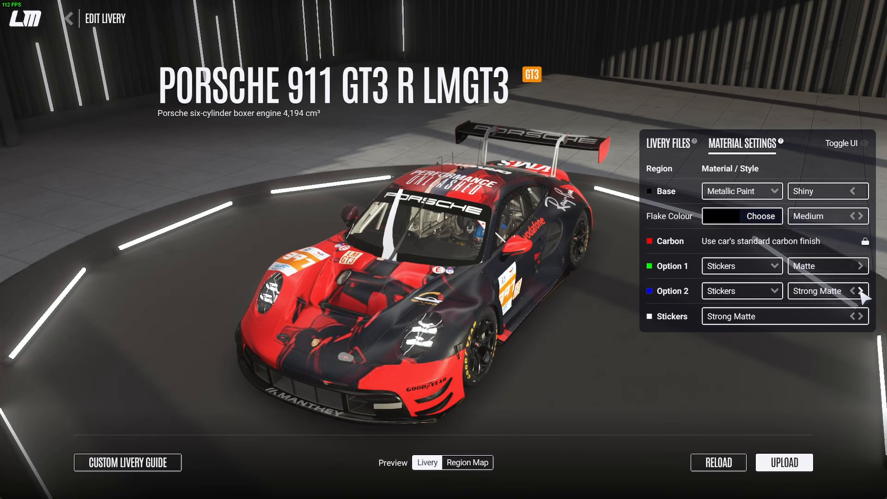
click(860, 291)
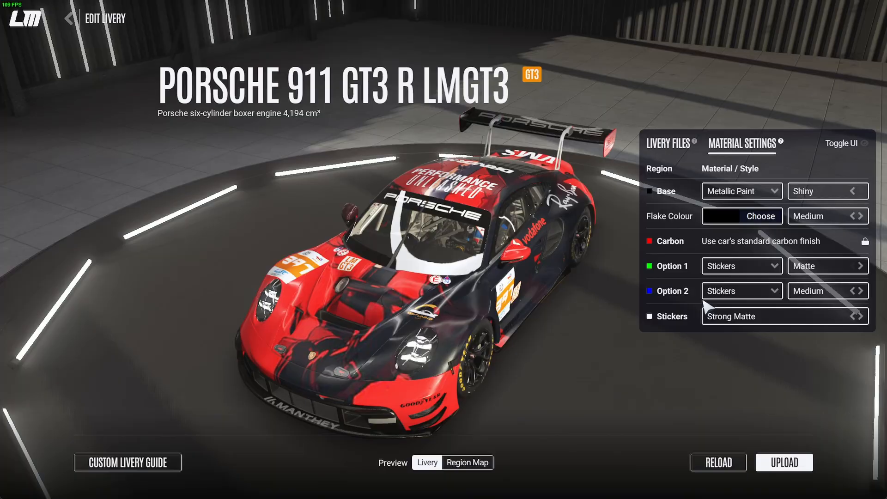
click(774, 291)
click(716, 329)
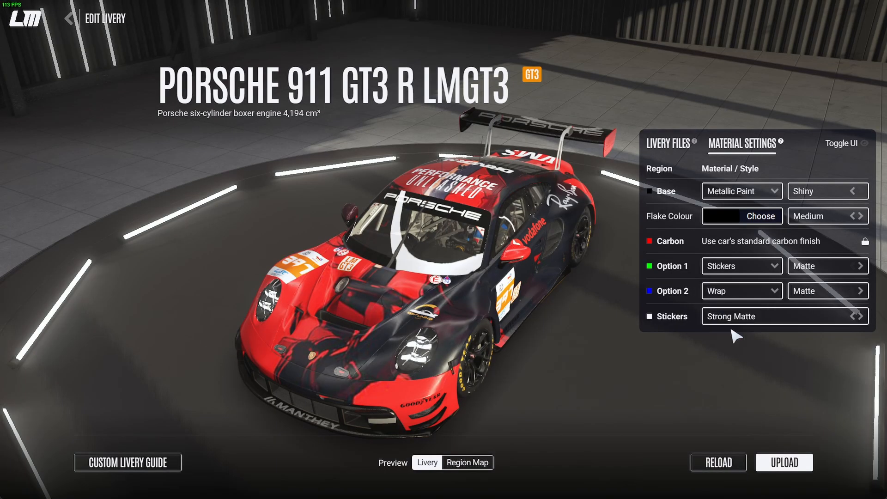
click(779, 292)
click(860, 292)
click(860, 292)
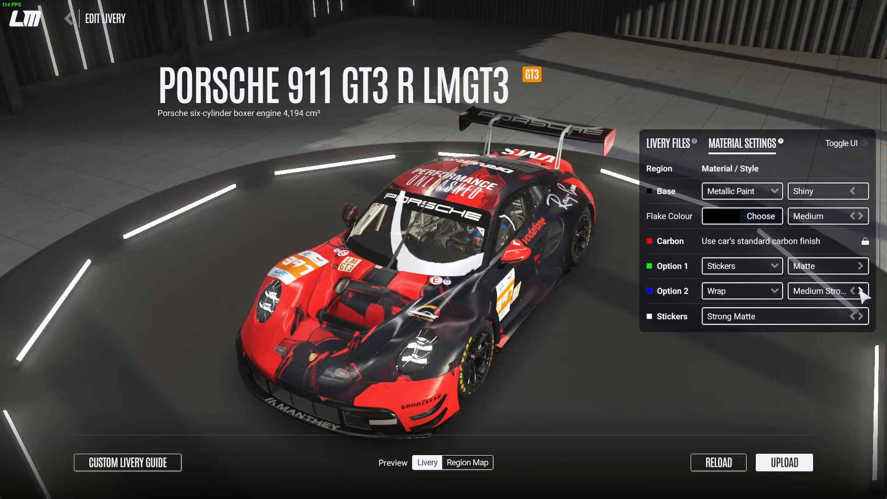
click(860, 291)
Set the Stickers region's finish to Shiny
drag(622, 330, 190, 291)
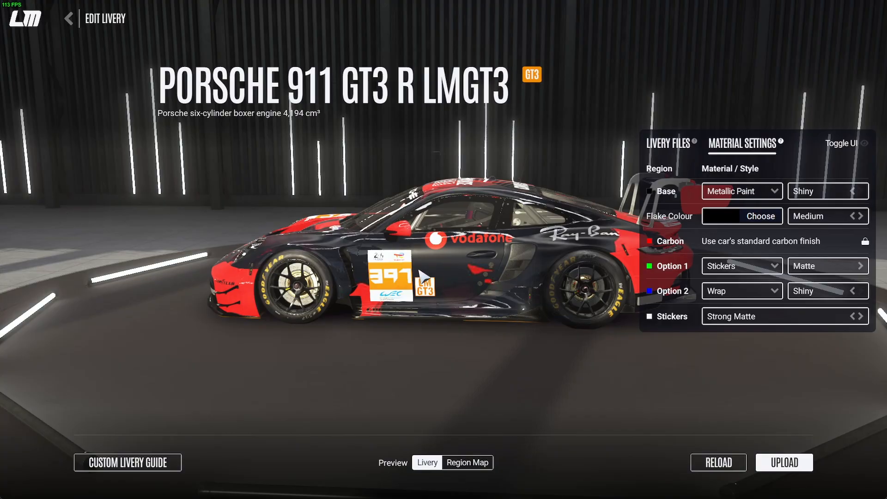
drag(423, 277, 554, 307)
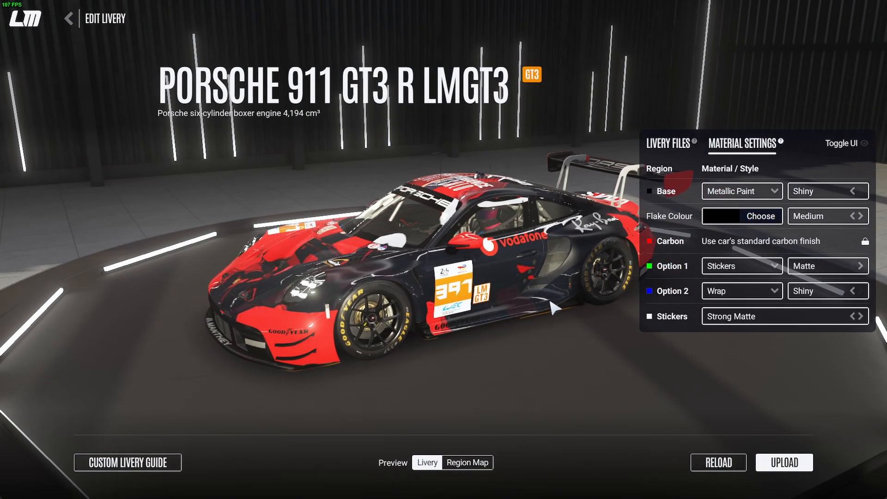
click(860, 316)
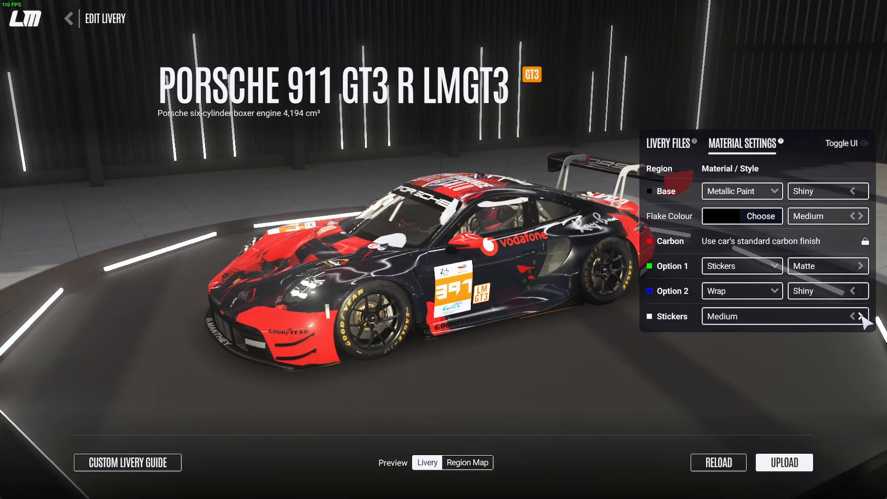
click(861, 316)
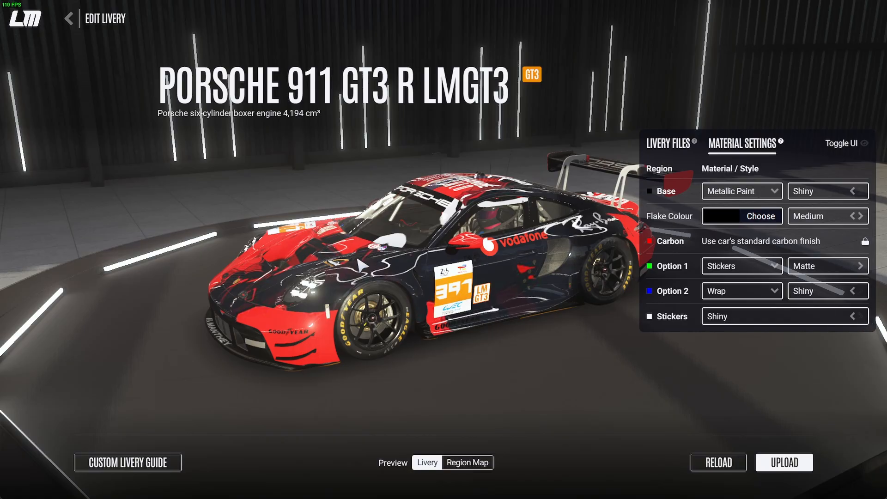
Examine the shiny stickers and wrap around the whole car, checking the front, both sides and the roof for reflections
drag(357, 260, 657, 337)
drag(217, 353, 641, 355)
drag(280, 328, 572, 296)
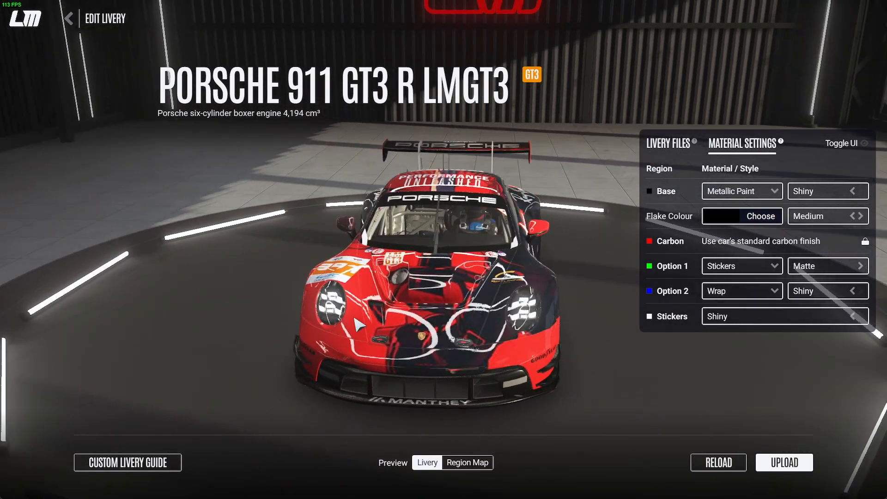
drag(358, 325, 760, 327)
drag(300, 337, 781, 352)
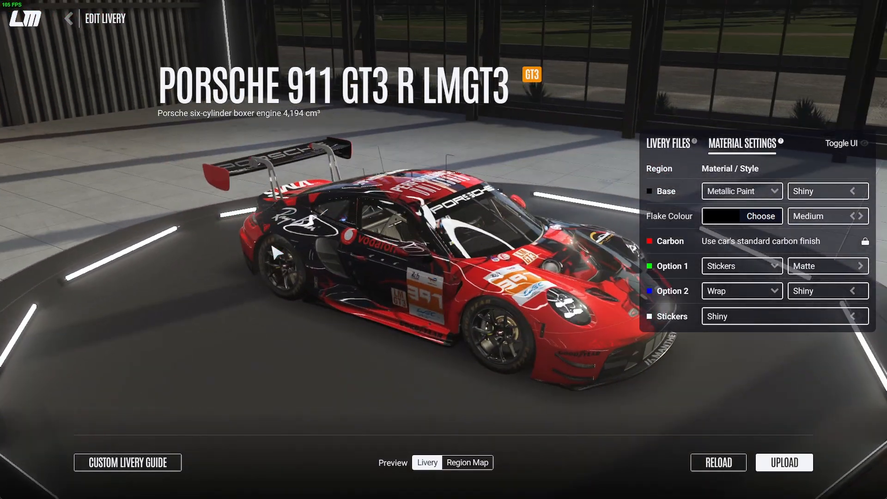
drag(271, 246, 603, 276)
drag(235, 258, 517, 231)
drag(282, 346, 320, 259)
drag(248, 274, 341, 387)
drag(424, 336, 341, 268)
drag(480, 307, 273, 282)
drag(407, 318, 233, 308)
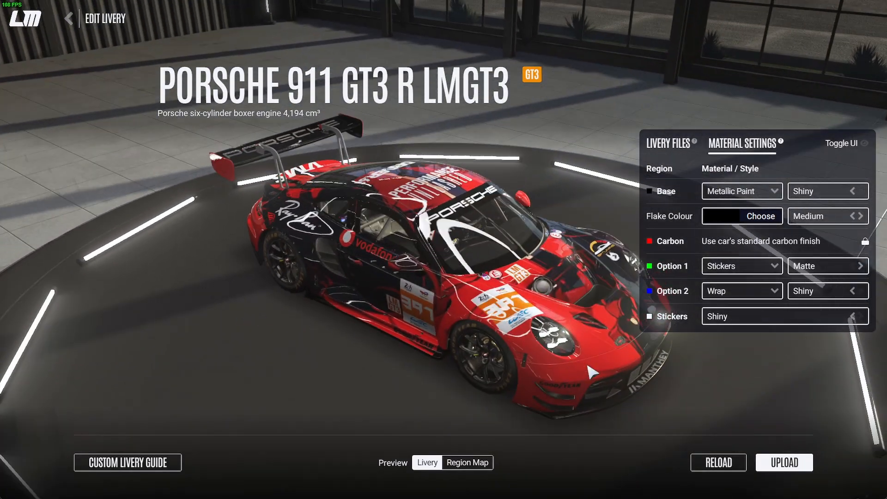
drag(592, 372, 192, 341)
drag(561, 362, 171, 354)
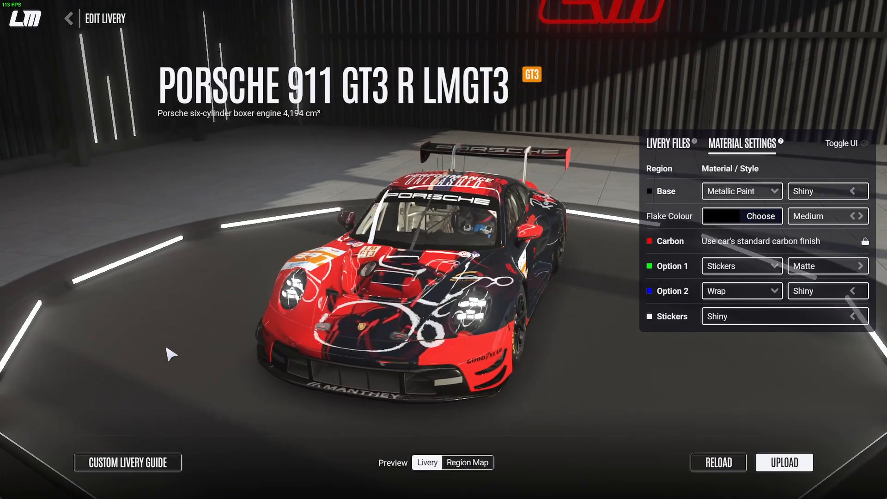
drag(426, 347, 233, 332)
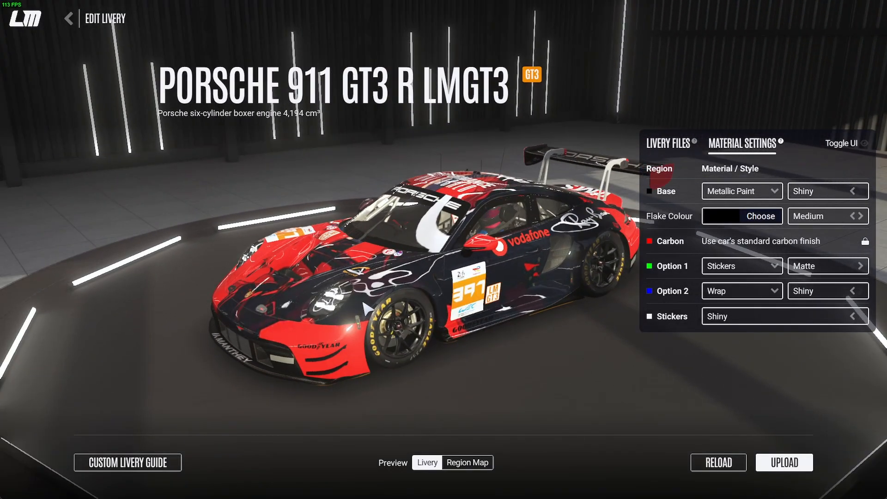
drag(385, 309, 284, 322)
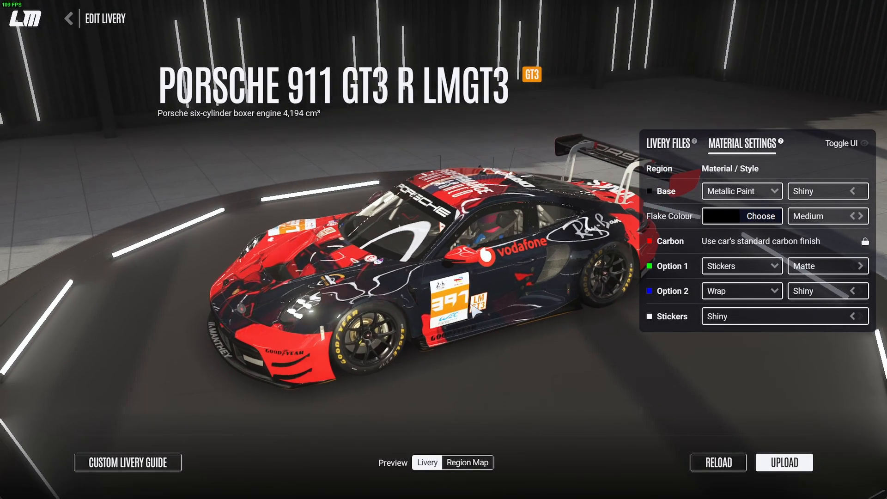
drag(506, 284, 462, 319)
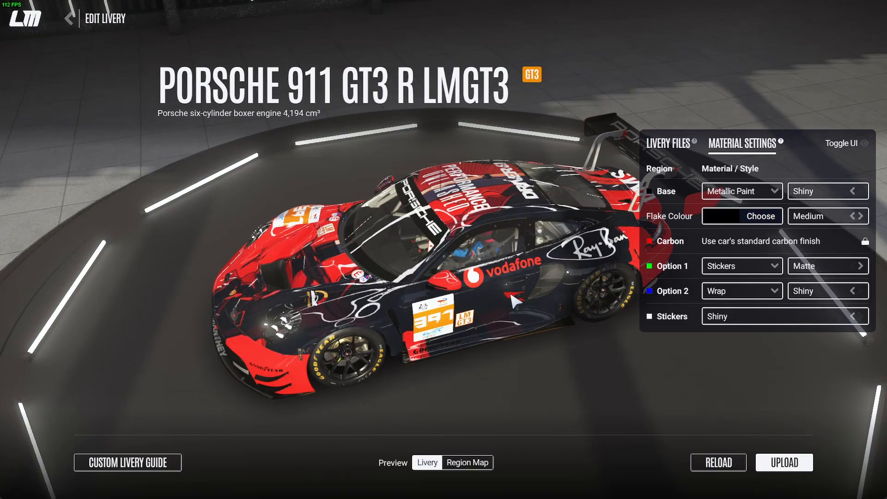
drag(538, 272, 427, 299)
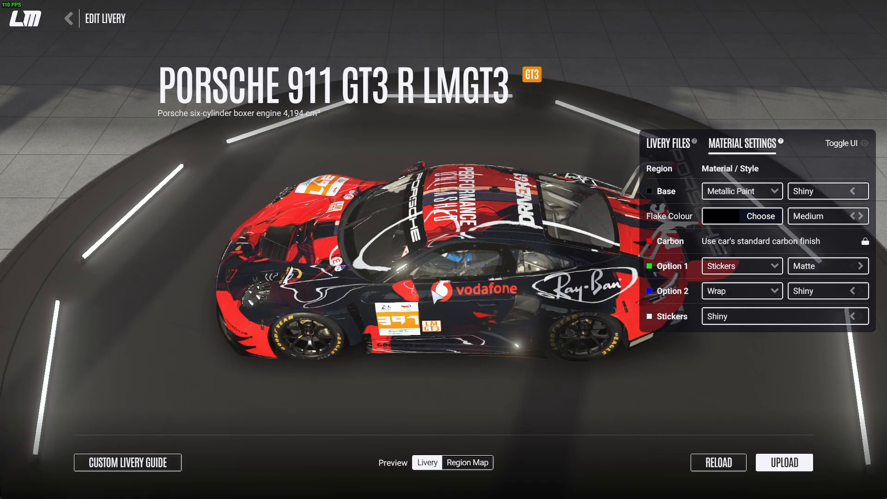
mouse_move(432, 291)
mouse_down()
mouse_move(447, 304)
mouse_move(464, 270)
mouse_move(518, 298)
mouse_move(189, 341)
mouse_move(508, 332)
mouse_up()
drag(126, 335, 678, 312)
drag(265, 300, 844, 353)
drag(222, 309, 787, 322)
drag(270, 328, 679, 310)
mouse_move(425, 271)
mouse_down()
mouse_move(501, 253)
mouse_move(379, 278)
mouse_up()
drag(222, 203, 214, 260)
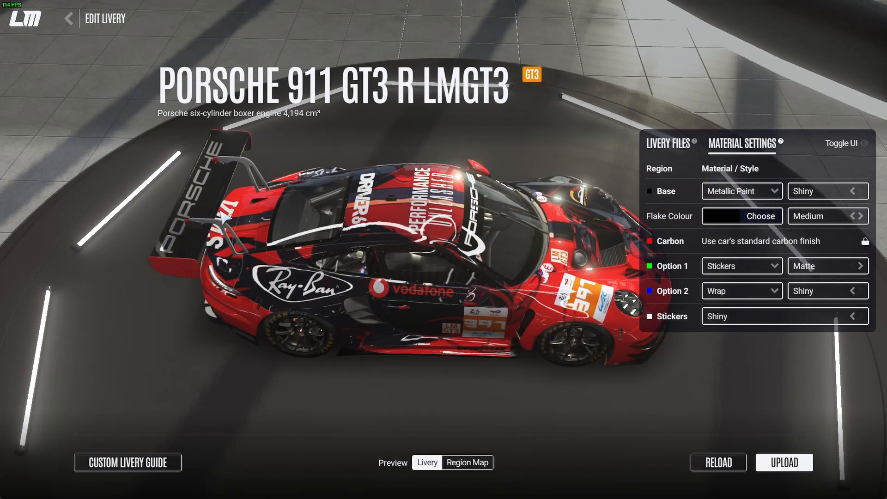
Change the Option 1 material to Chrome with a Reflective finish
drag(513, 300, 611, 272)
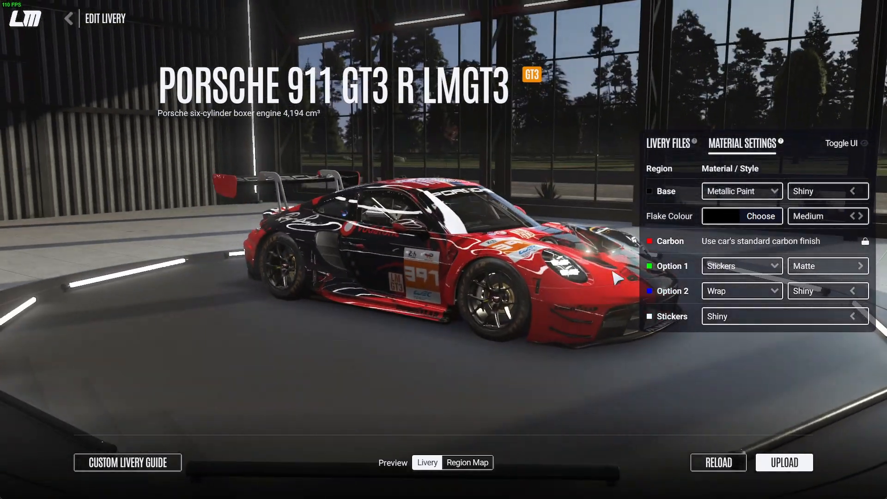
click(860, 265)
click(860, 266)
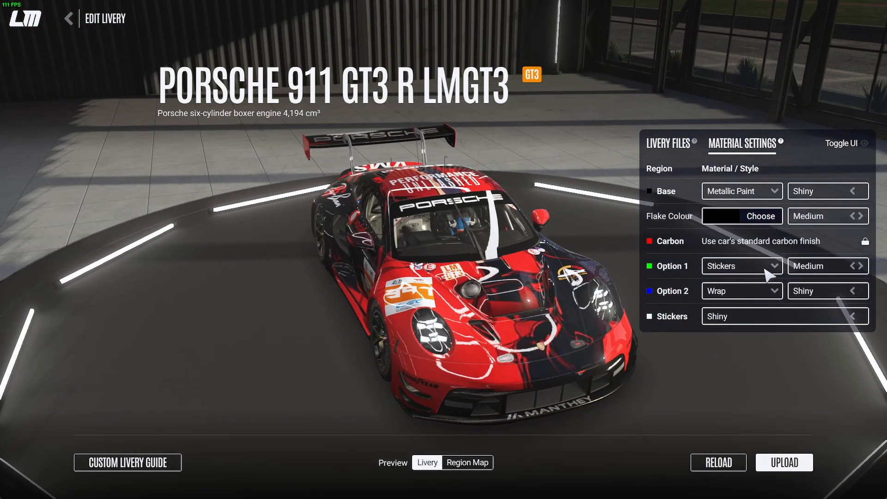
click(772, 267)
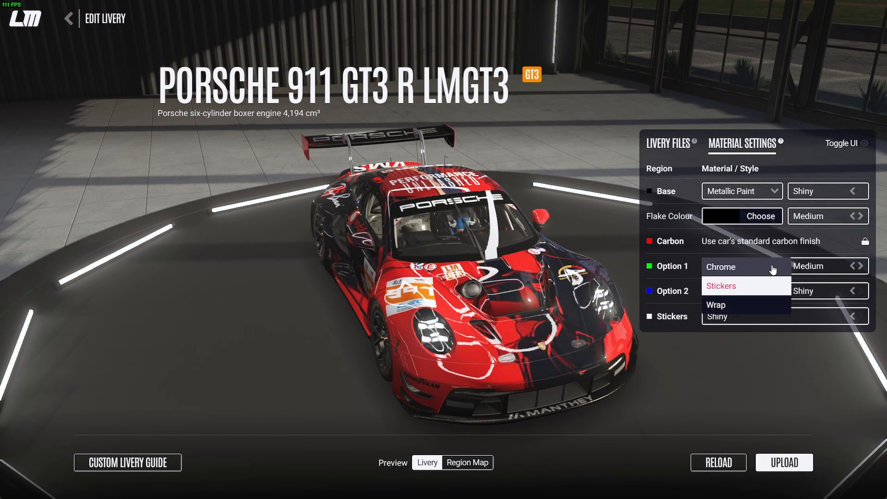
click(737, 270)
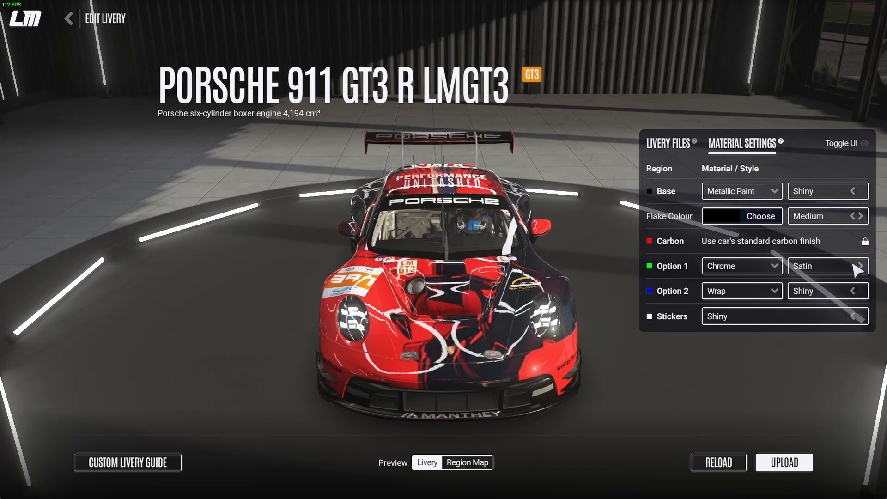
click(859, 266)
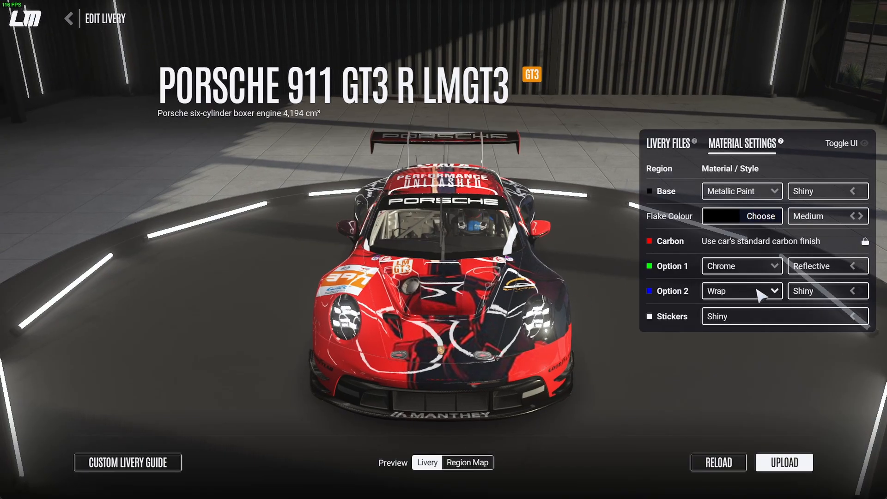
Change the Option 2 material to Chrome with a Reflective finish and set the Stickers finish to Medium
click(775, 292)
click(757, 291)
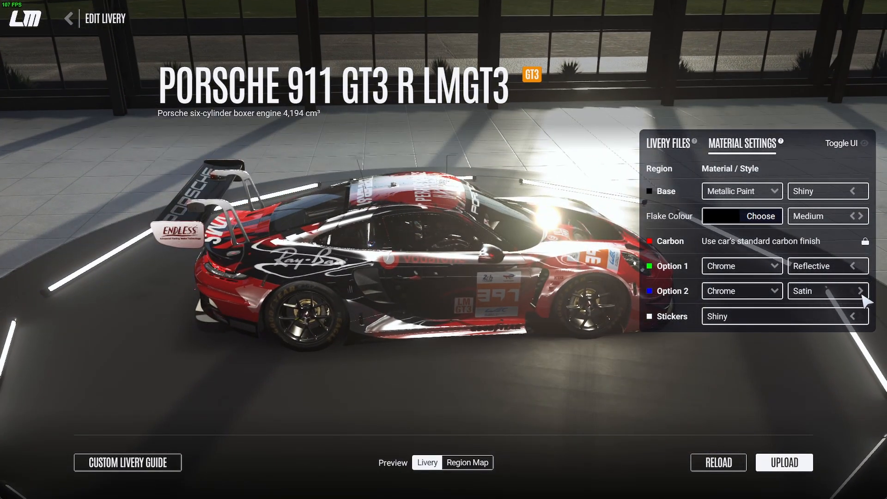
click(860, 291)
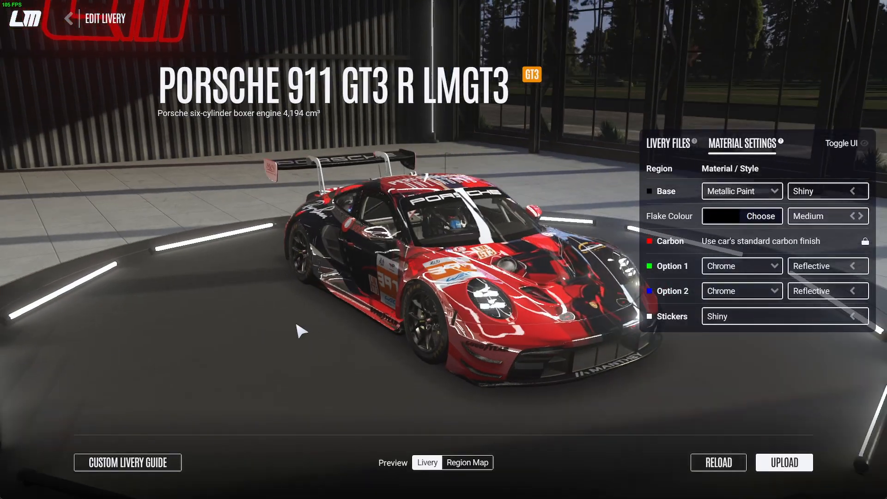
click(853, 317)
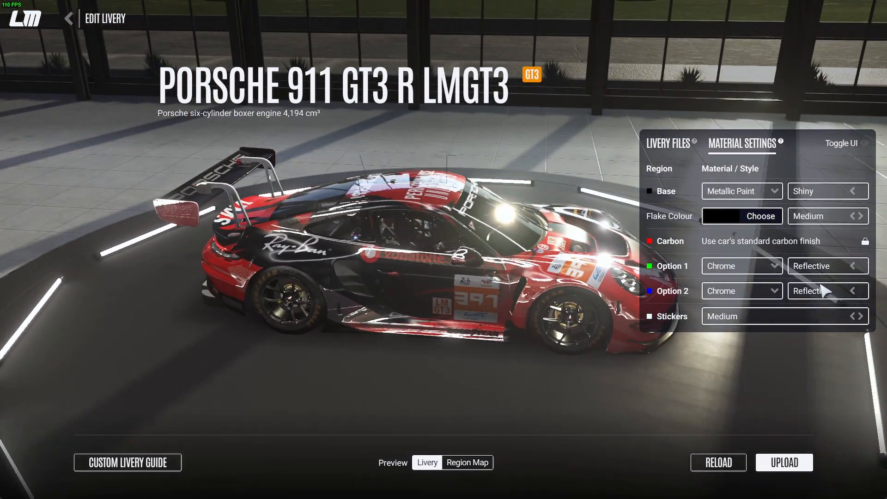
Change the Option 1 material to Wrap with a Matte finish
click(777, 291)
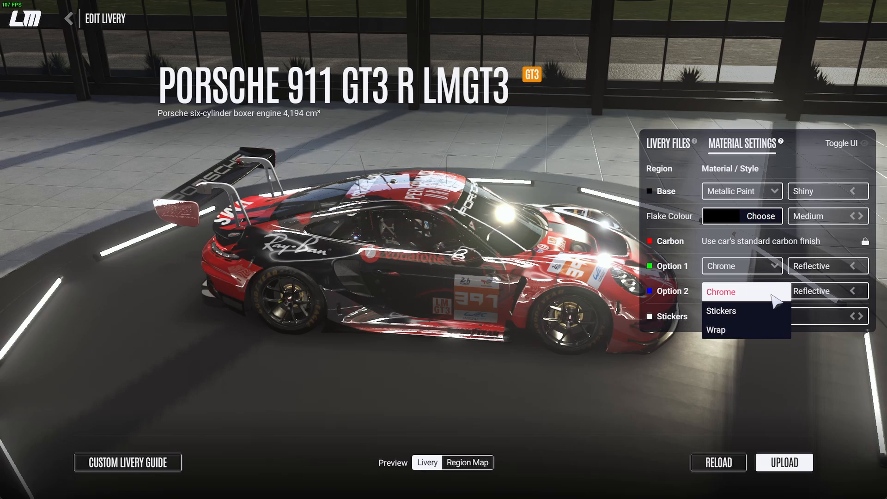
click(774, 290)
click(772, 277)
click(745, 287)
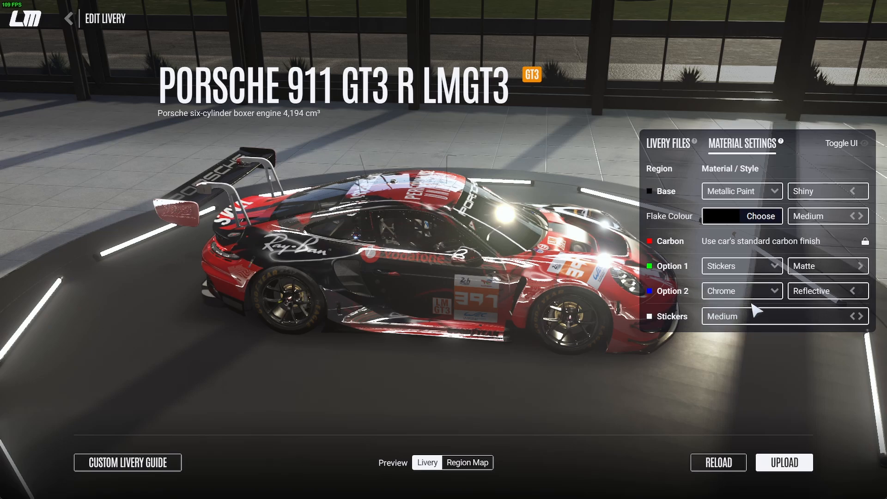
click(765, 274)
click(758, 303)
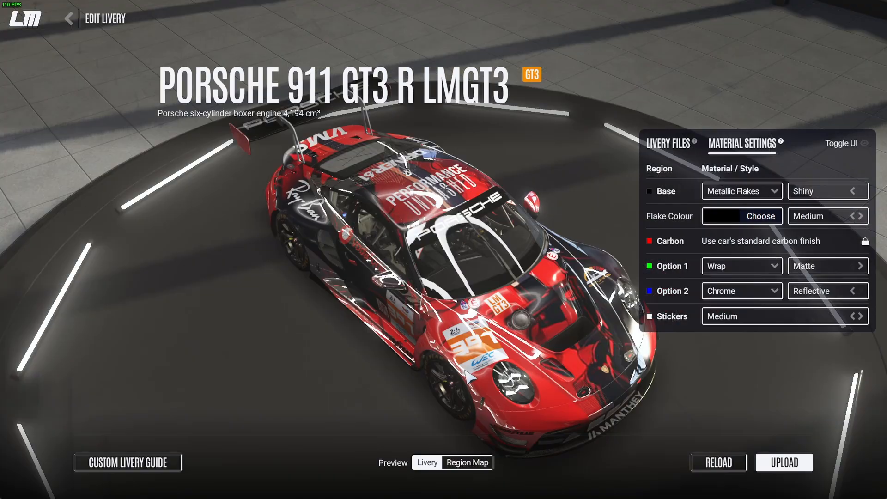
Examine the Metallic Flakes base and the other finishes from the car's front, both sides and above
drag(323, 341, 122, 315)
drag(503, 352, 275, 321)
drag(399, 316, 1, 291)
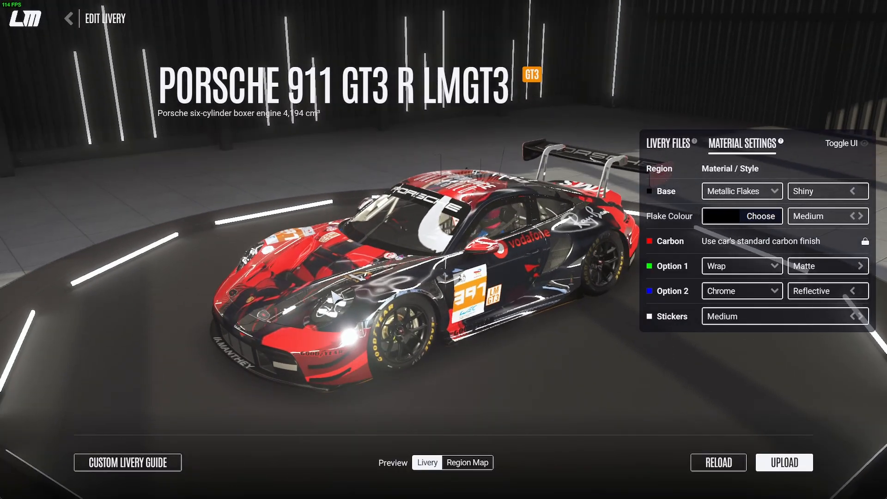
drag(354, 305, 137, 309)
drag(436, 335, 198, 269)
drag(383, 300, 356, 497)
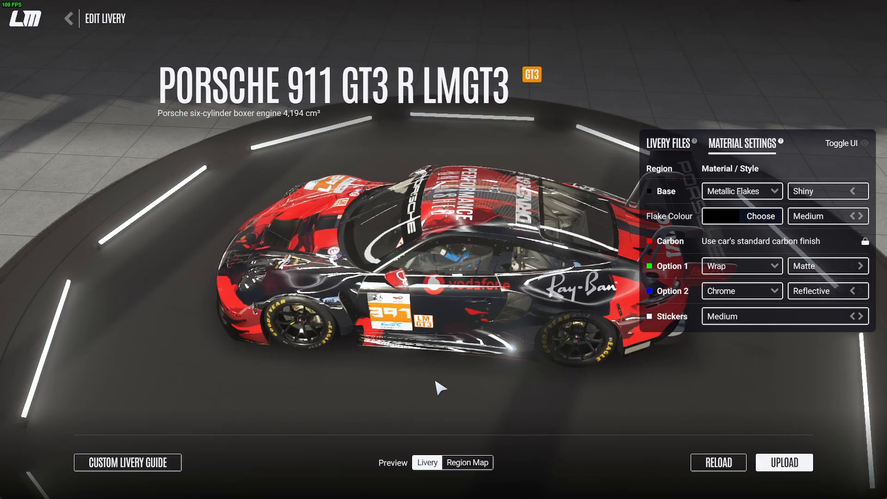
drag(318, 273, 104, 124)
drag(466, 314, 651, 273)
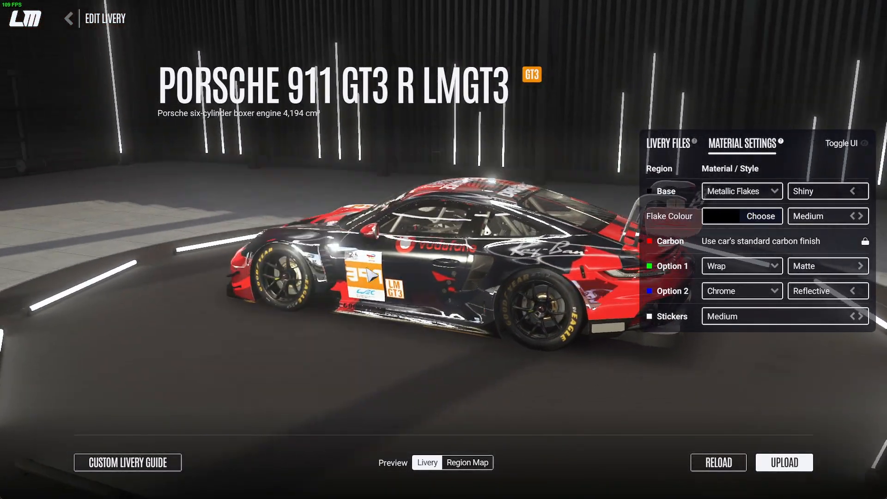
drag(88, 277, 641, 296)
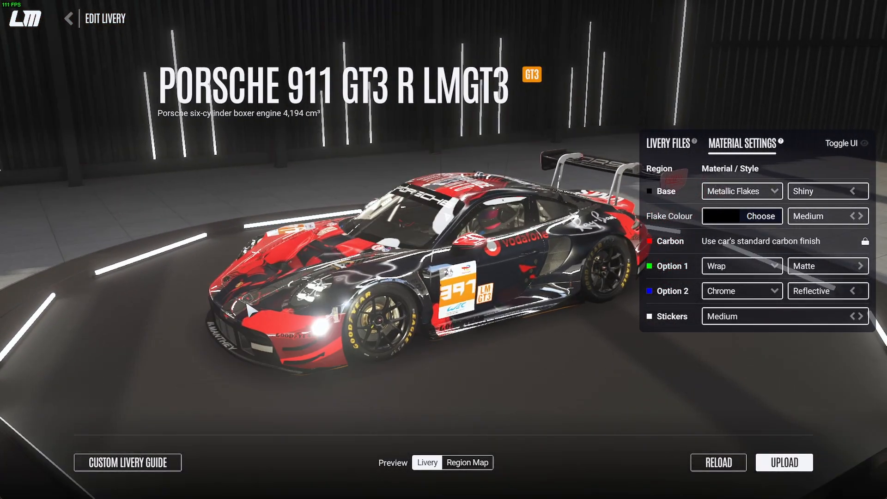
drag(169, 287, 647, 339)
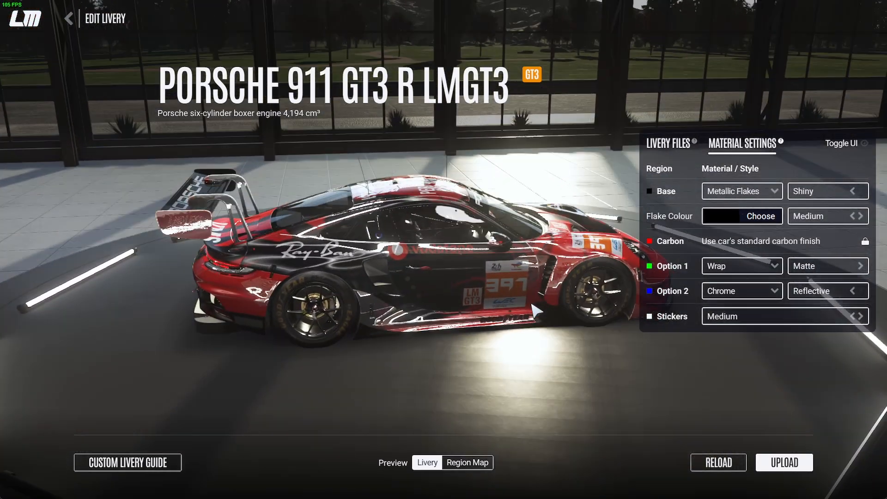
Set the Stickers finish to Shiny and check the reflections along the car's side and across its front
click(860, 316)
drag(624, 333, 10, 300)
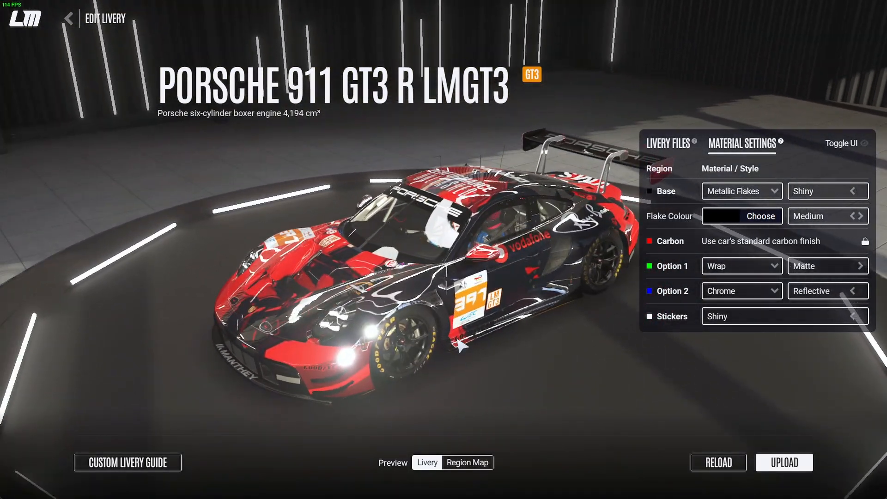
drag(458, 341, 277, 313)
drag(494, 316, 161, 305)
drag(462, 298, 497, 295)
drag(276, 286, 540, 286)
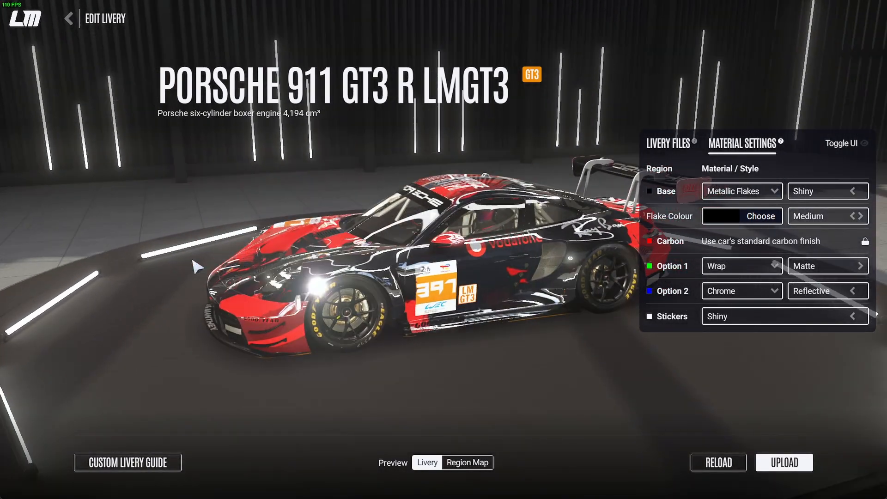
drag(198, 266, 381, 309)
drag(261, 322, 621, 319)
drag(189, 300, 663, 302)
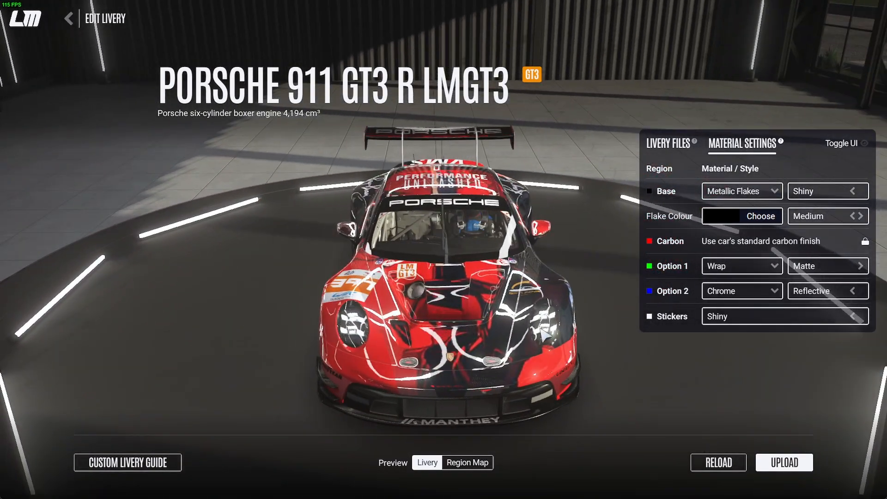
drag(492, 293, 496, 271)
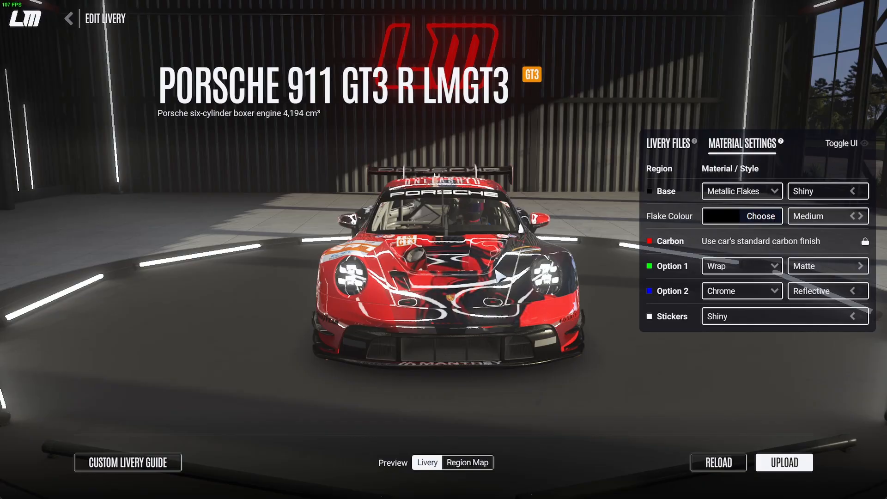
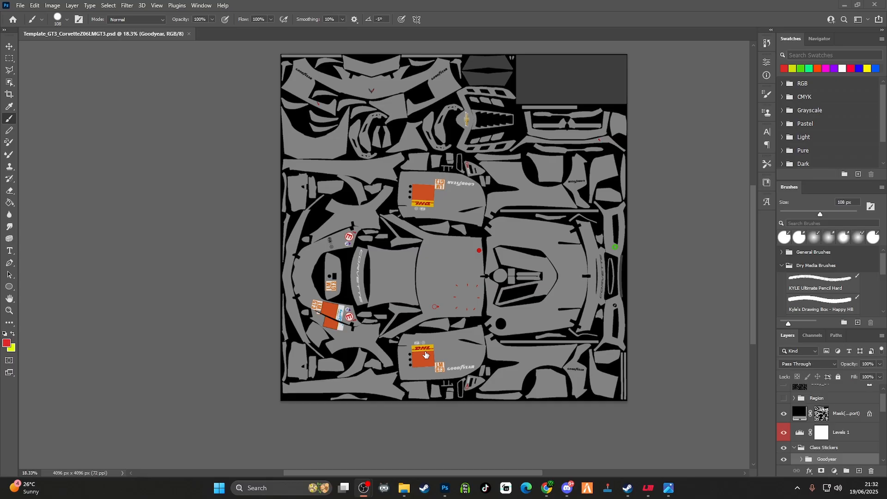
scroll(600, 294, down, 1)
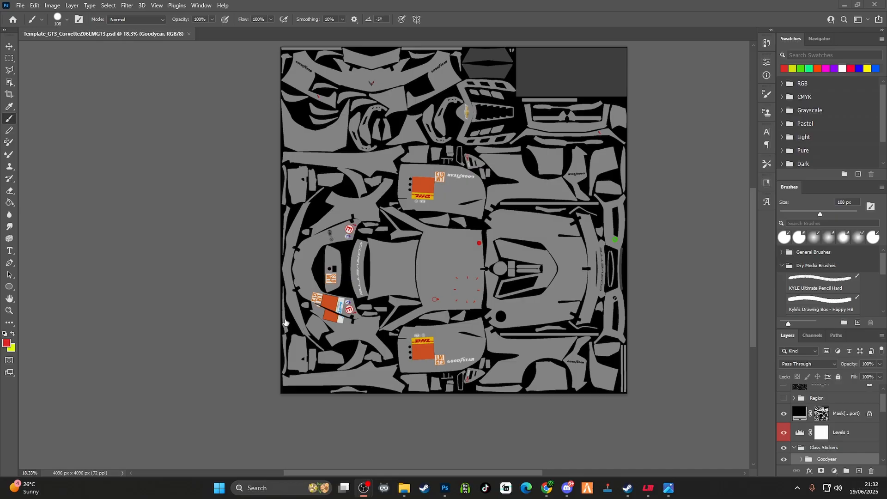
click(8, 344)
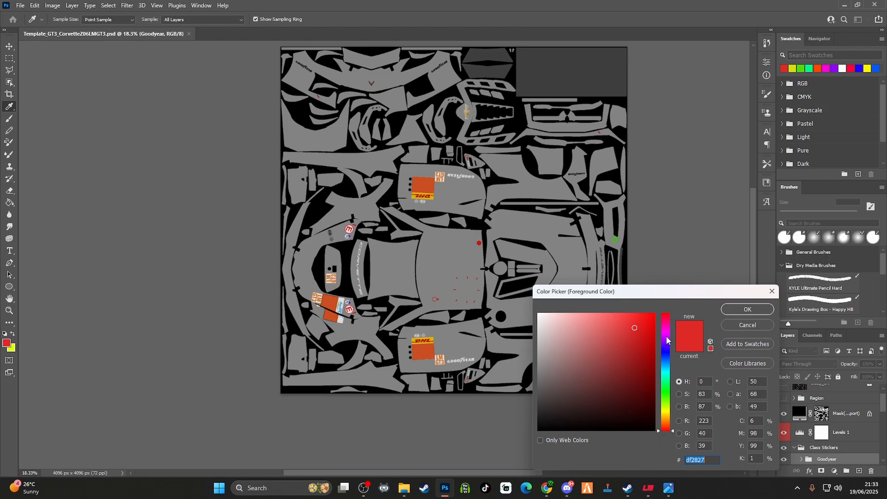
click(760, 323)
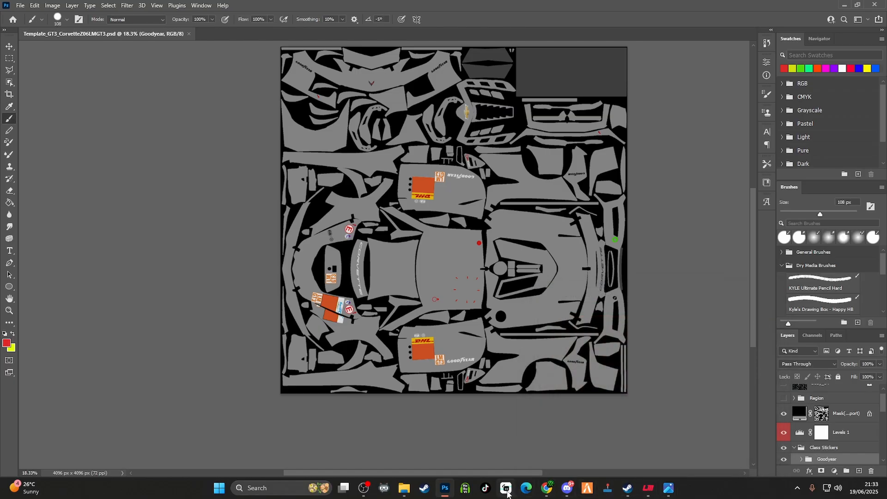
Place the 1280px-Texaco_logo image in the Corvette template, scale it to about 59% and position it on the central roof panel
mouse_move(404, 488)
click(438, 444)
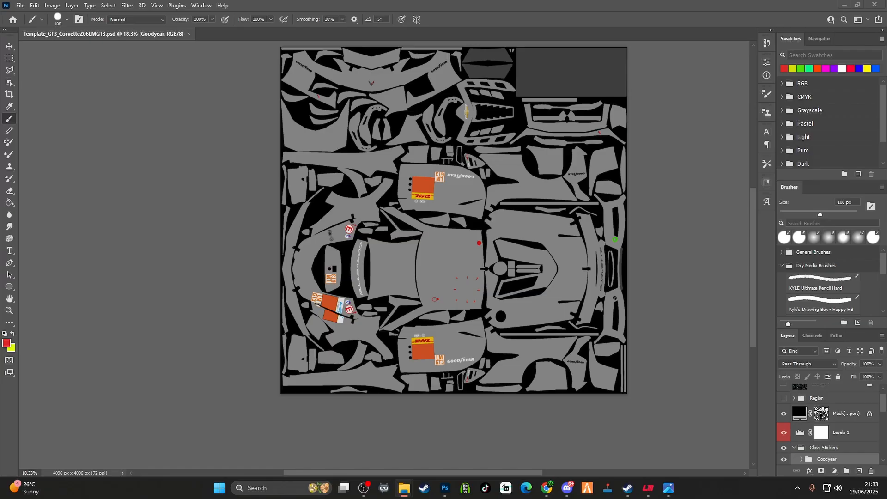
drag(801, 275, 450, 297)
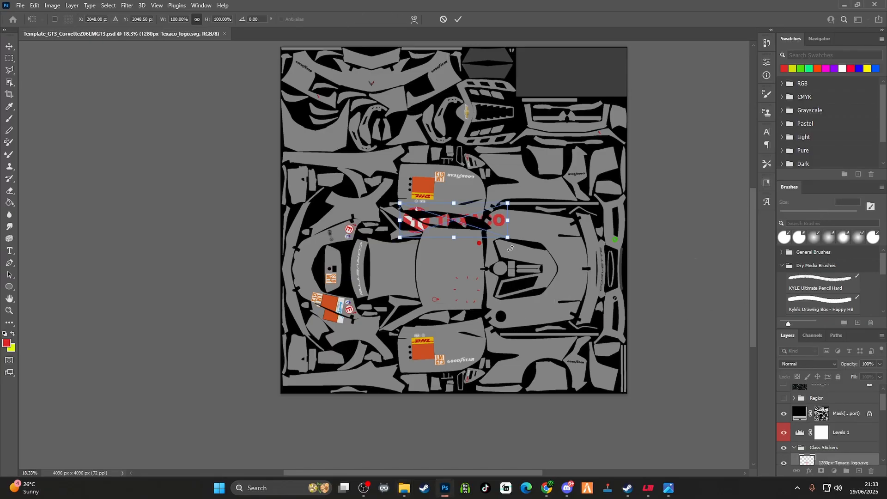
drag(487, 232, 491, 315)
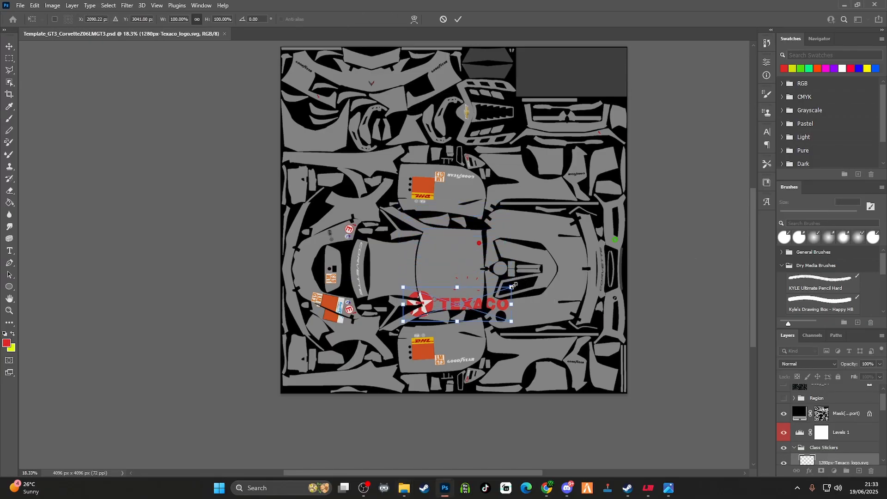
drag(512, 287, 531, 295)
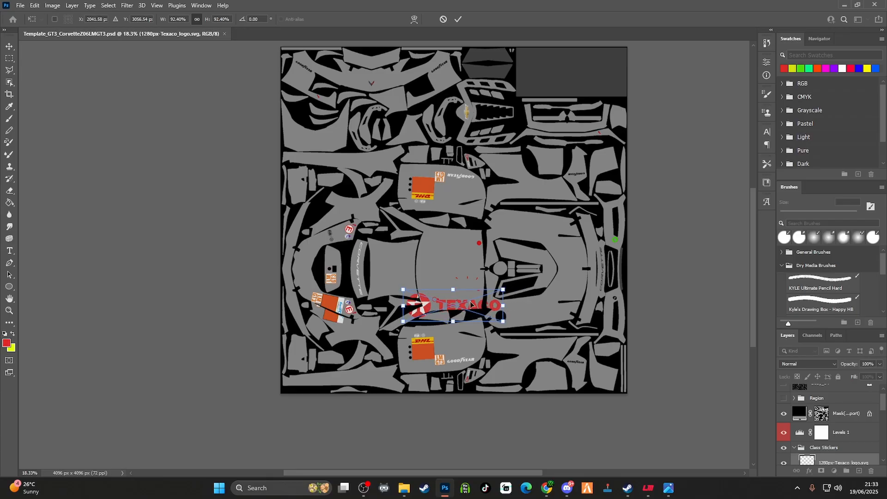
drag(463, 311, 456, 271)
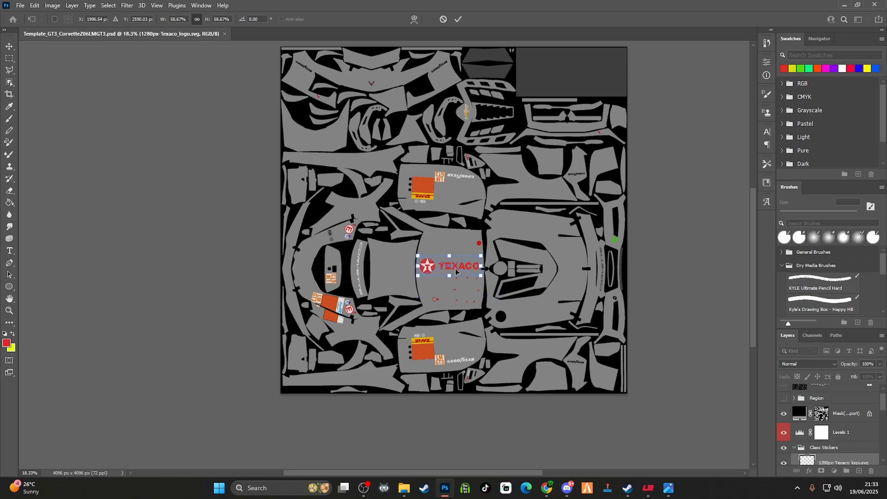
Try the Texaco logo rotated 90° clockwise on the roof panel, shift it slightly, and rotate it back 90° counter-clockwise
right_click(455, 272)
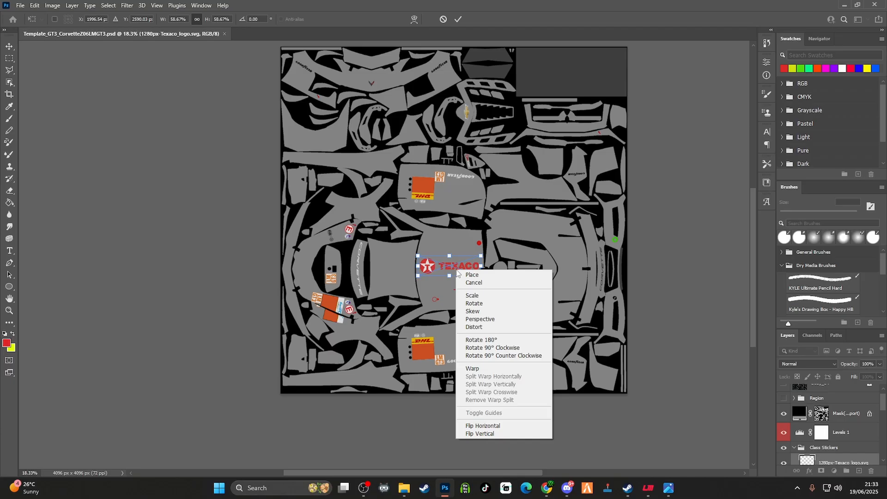
click(505, 351)
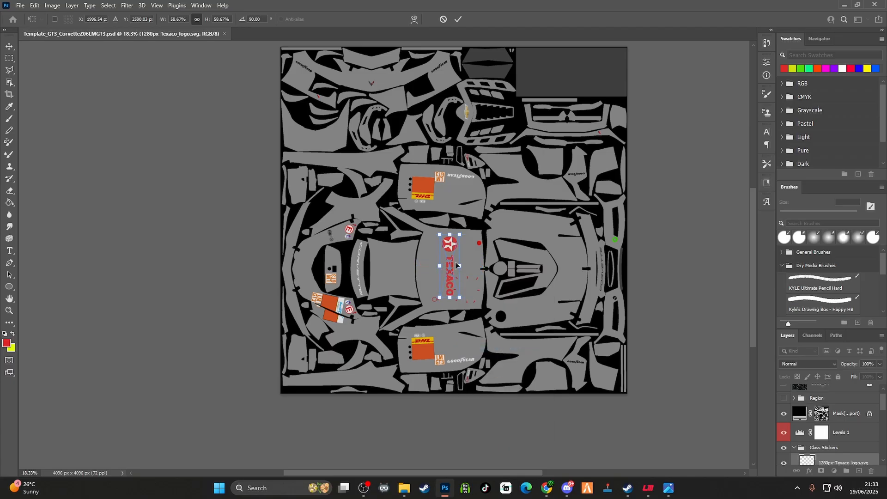
drag(448, 270, 438, 271)
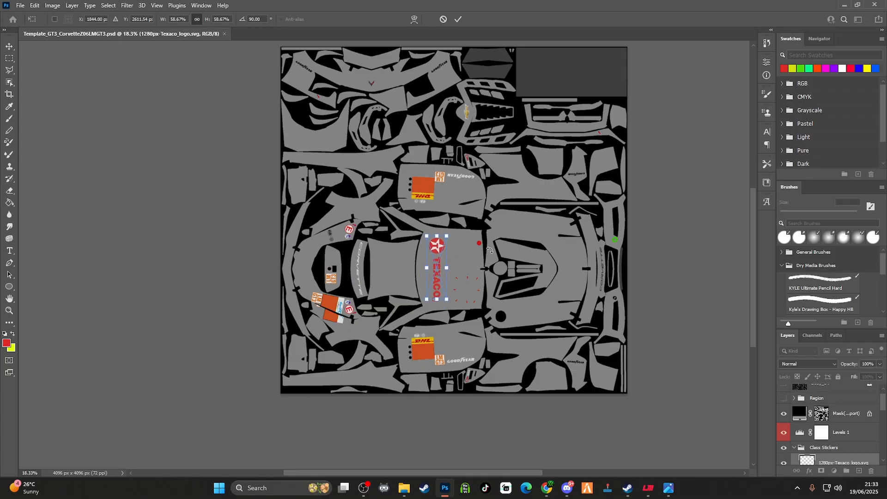
right_click(439, 279)
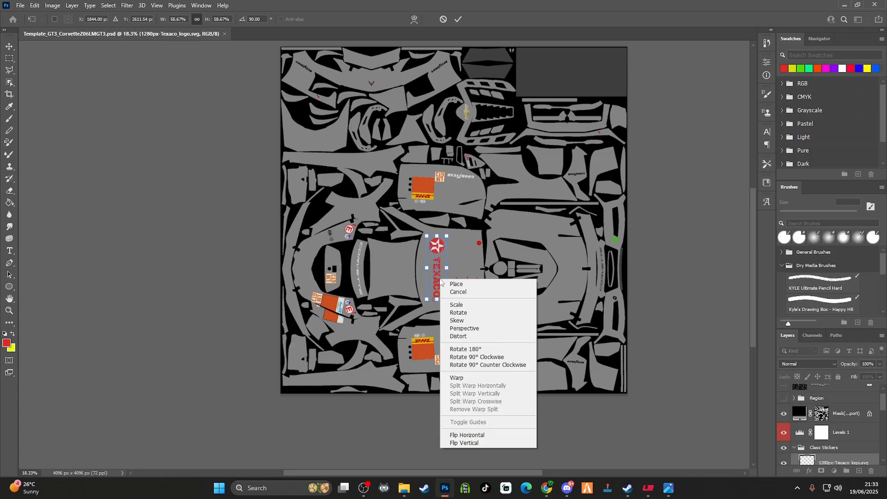
click(490, 366)
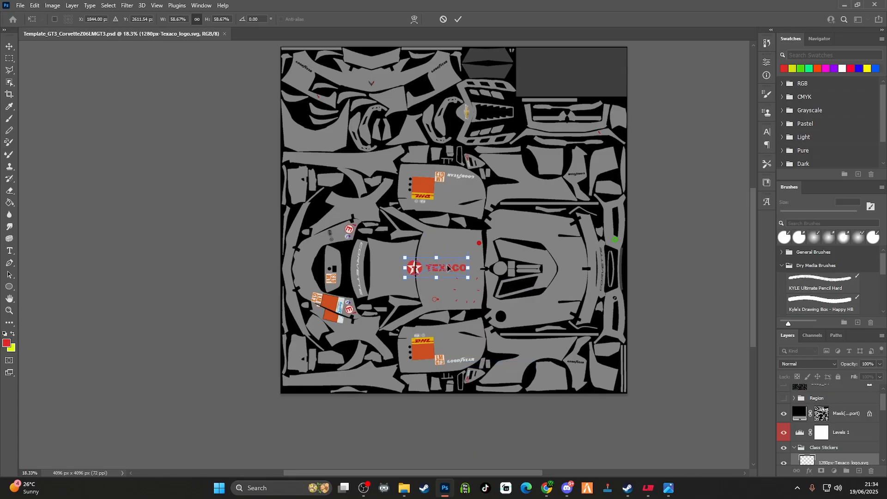
Position the Texaco logo over the lower door's number panel, commit the placement and rename its layer TEXACO
drag(443, 273, 452, 343)
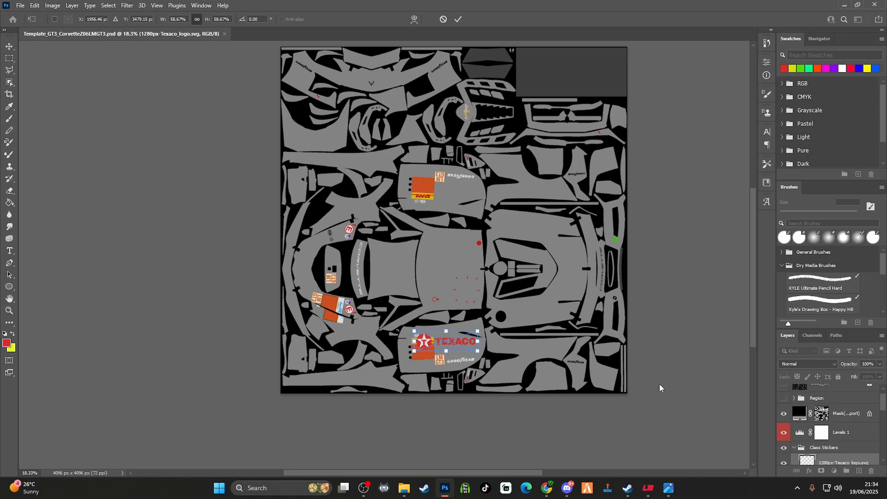
click(458, 19)
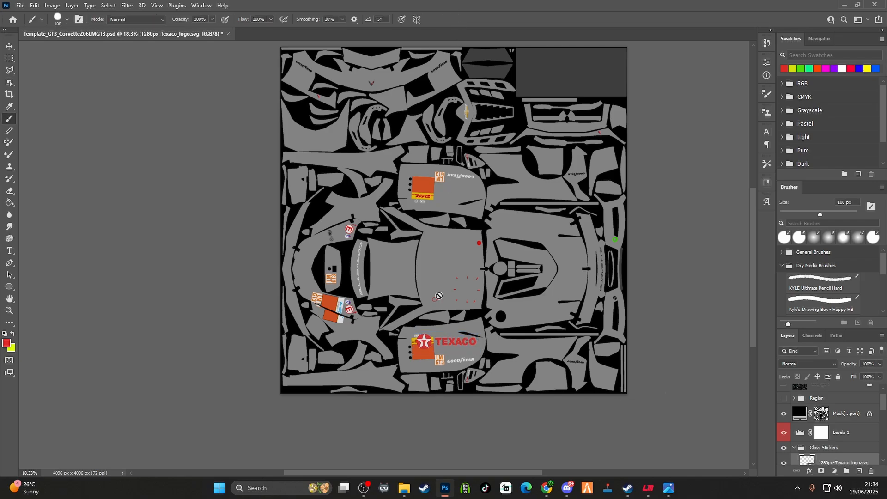
scroll(849, 443, down, 1)
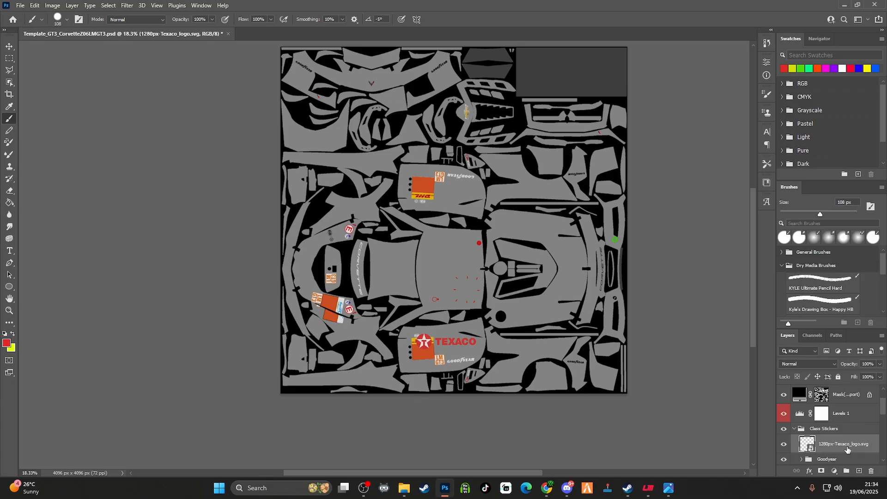
double_click(847, 444)
text(TEXACO)
key(Return)
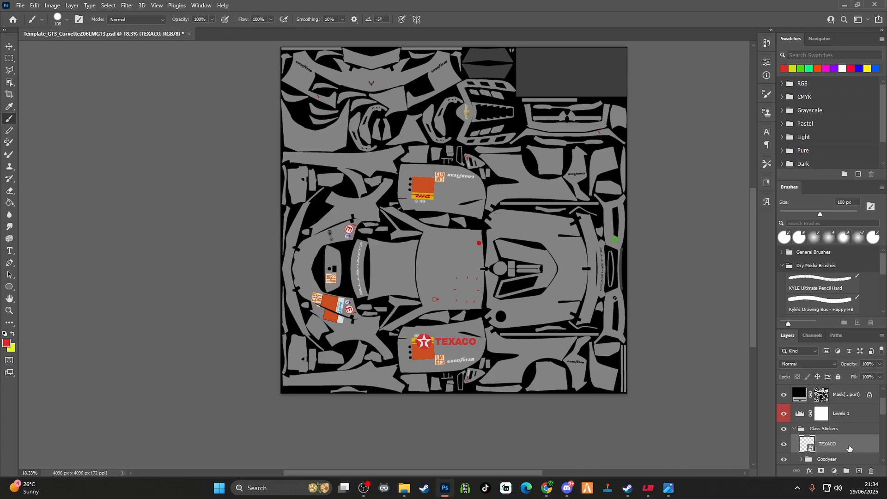
Duplicate the TEXACO layer
key(v)
scroll(849, 447, down, 1)
right_click(849, 422)
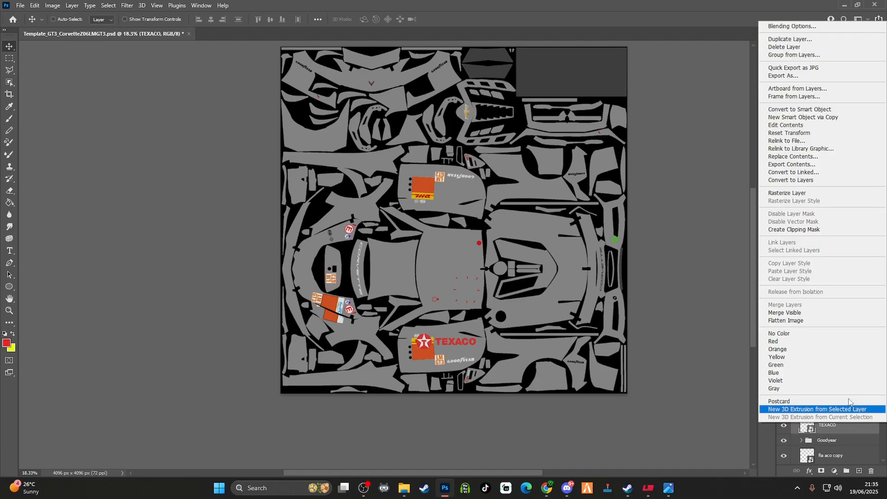
click(788, 40)
click(509, 137)
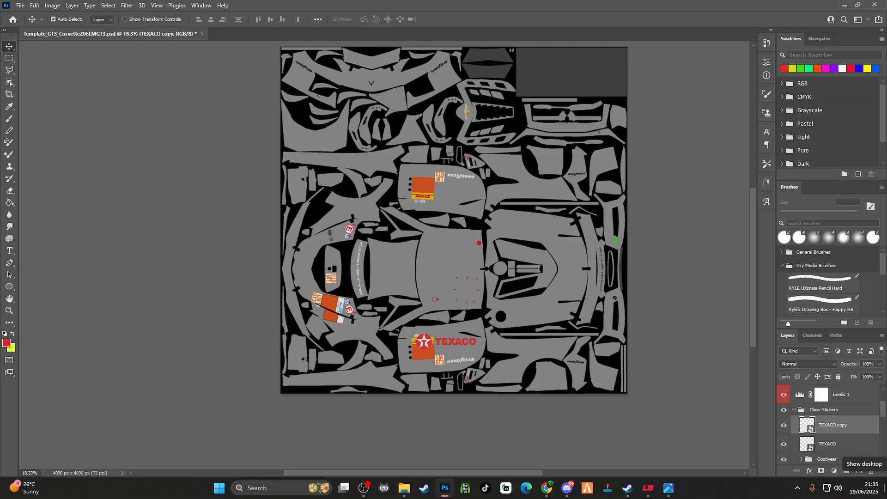
Move the TEXACO copy straight up onto the upper door panel using Free Transform
key(ctrl+t)
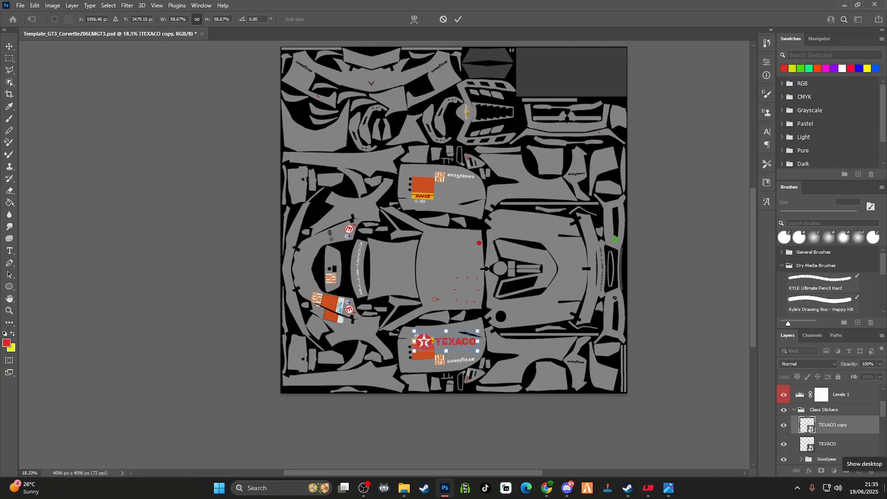
key(Up)
key(Up)
key(Up)
key(Up)
key(Up)
key(Up)
key(Up)
key(Up)
key(Up)
key(Up)
key(Up)
key(Up)
key(Up)
key(Up)
key(Up)
key(Up)
key(Up)
key(Up)
key(Up)
key(Up)
key(Up)
key(Up)
key(Up)
key(Up)
key(Up)
key(Up)
key(Up)
key(Up)
key(Up)
key(Up)
key(Up)
key(Up)
key(Up)
key(Up)
key(Up)
key(Up)
key(Up)
key(Up)
key(Up)
key(Up)
key(Up)
key(Up)
key(Up)
key(Up)
key(Up)
key(Up)
key(Up)
key(Up)
key(Up)
key(Up)
key(Up)
key(Up)
key(Up)
key(Up)
key(Up)
key(Up)
key(Up)
key(Up)
key(Up)
key(Up)
key(Up)
key(Up)
key(Up)
key(Up)
key(Up)
key(Up)
key(Up)
key(Up)
key(Up)
key(Up)
key(Up)
key(Up)
key(Up)
key(Up)
key(Up)
key(Up)
key(Up)
key(Up)
key(Up)
key(Up)
key(Up)
key(Up)
key(Up)
key(Up)
key(Up)
key(Up)
key(Up)
key(Up)
key(Up)
key(Up)
key(Up)
key(Up)
key(Up)
key(Up)
key(Up)
key(Up)
key(Up)
key(Up)
key(Up)
key(Up)
key(Up)
key(Up)
key(Up)
key(Up)
key(Up)
key(Up)
key(Up)
key(Up)
key(Up)
key(Up)
key(Up)
key(Up)
key(Up)
key(Up)
key(Up)
key(Up)
key(Up)
key(Up)
key(Up)
key(Up)
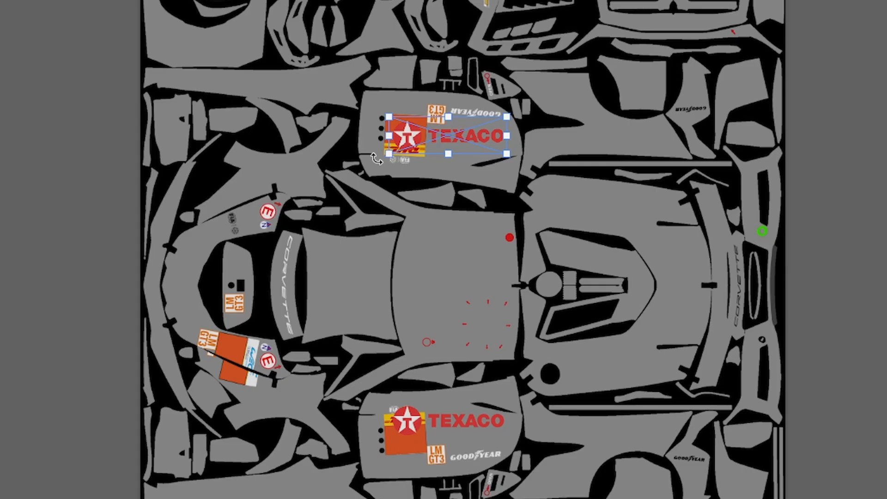
Rotate the TEXACO copy about 180°, adjust its position and angle on the upper door panel, and commit the transform
drag(377, 159, 619, 94)
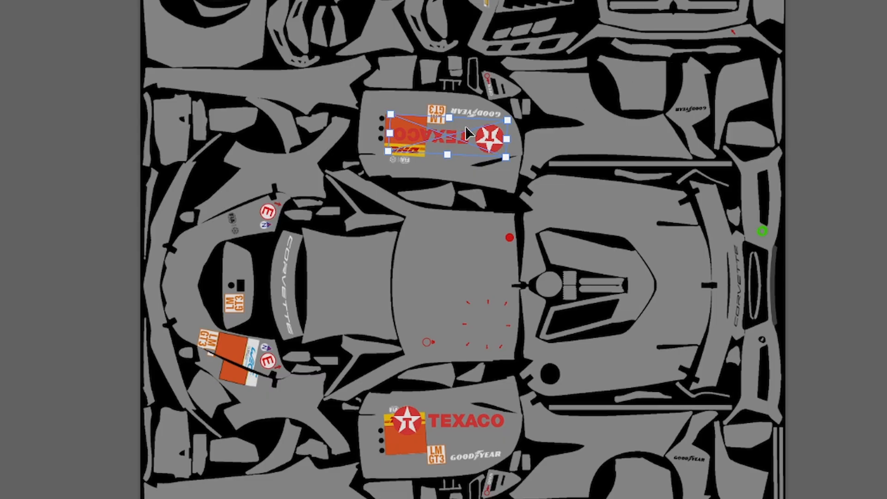
drag(475, 141, 448, 154)
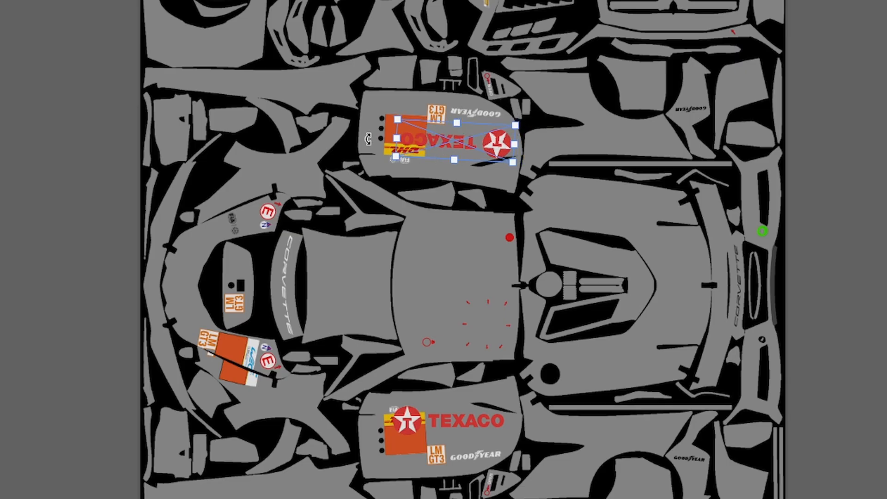
drag(384, 157, 386, 155)
key(Return)
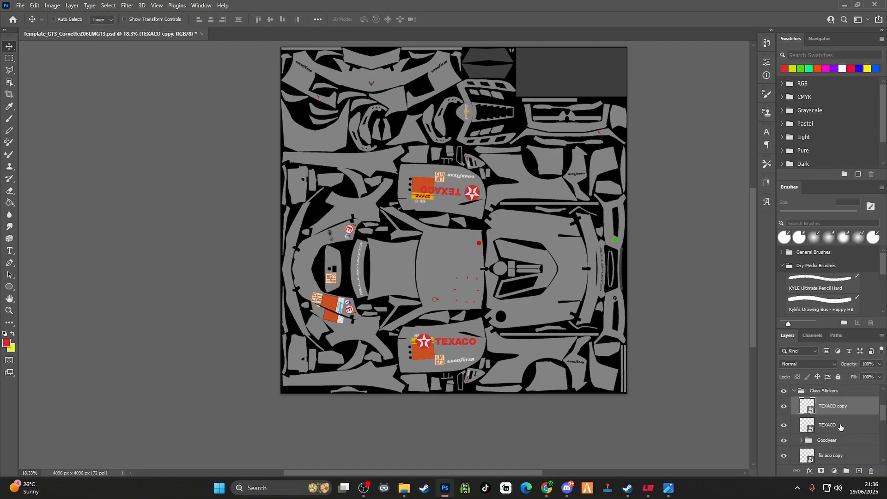
Apply a white Color Overlay layer style to the original TEXACO layer on the lower door
click(839, 424)
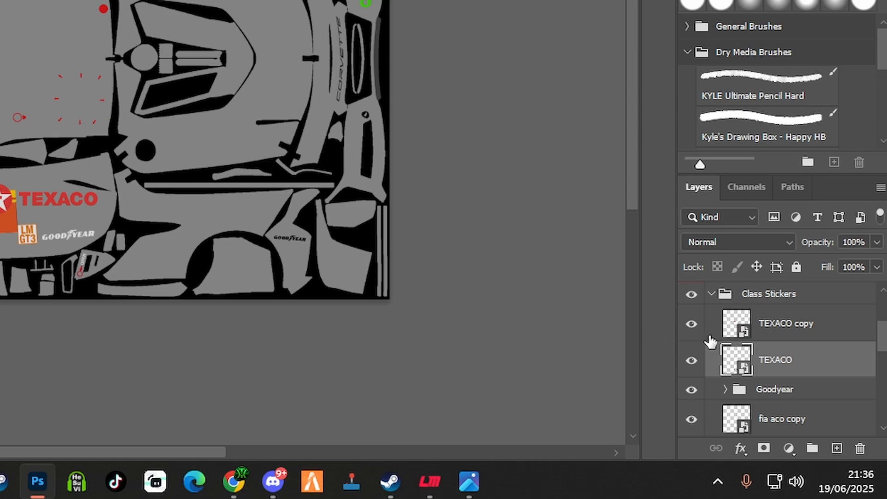
double_click(843, 367)
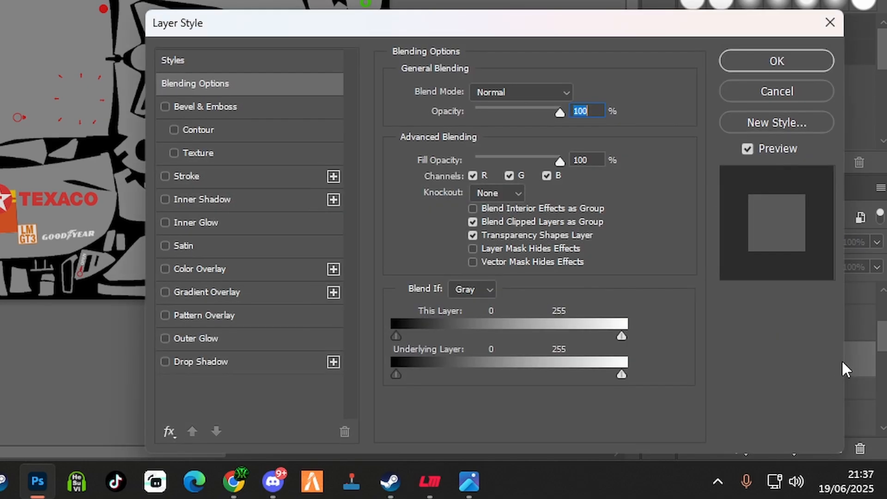
click(165, 269)
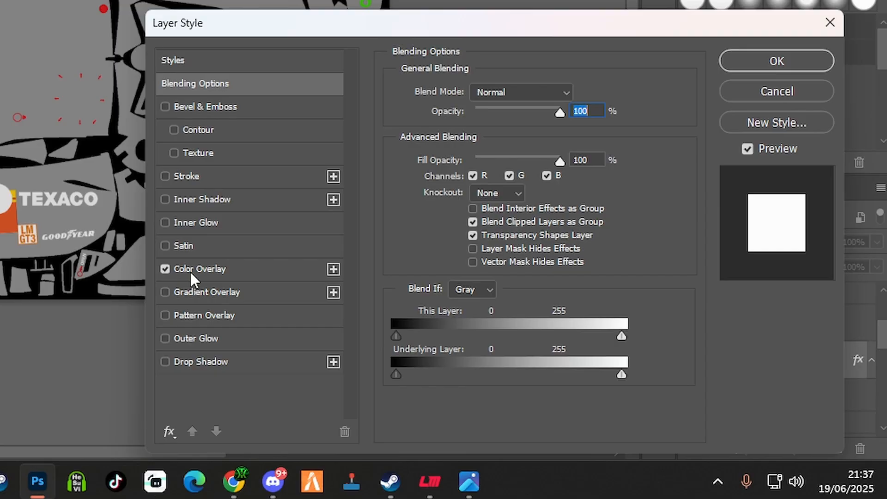
click(737, 68)
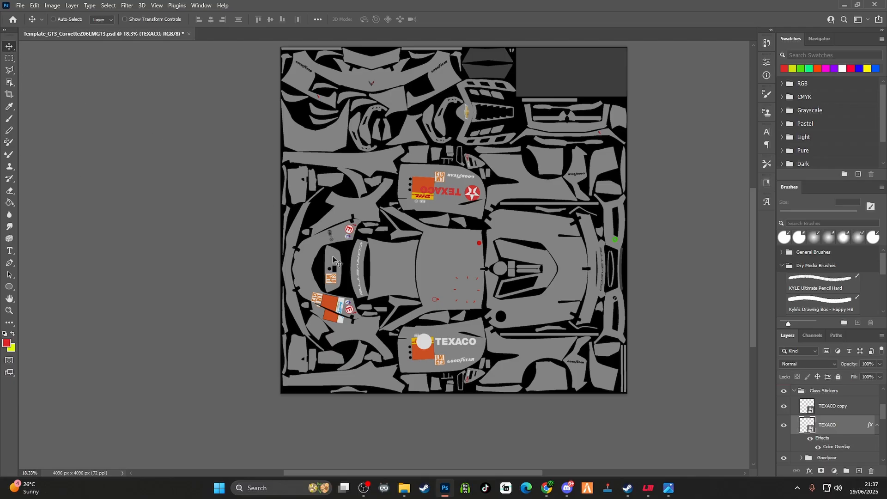
scroll(404, 212, up, 7)
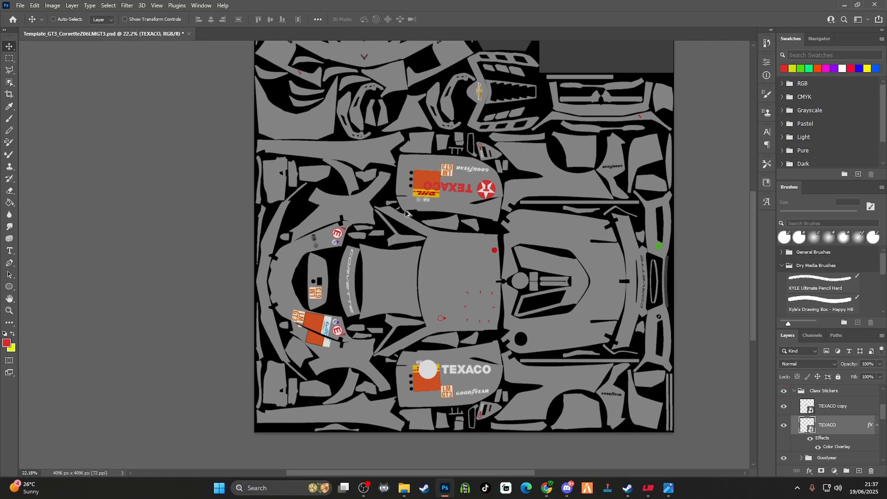
scroll(406, 213, down, 7)
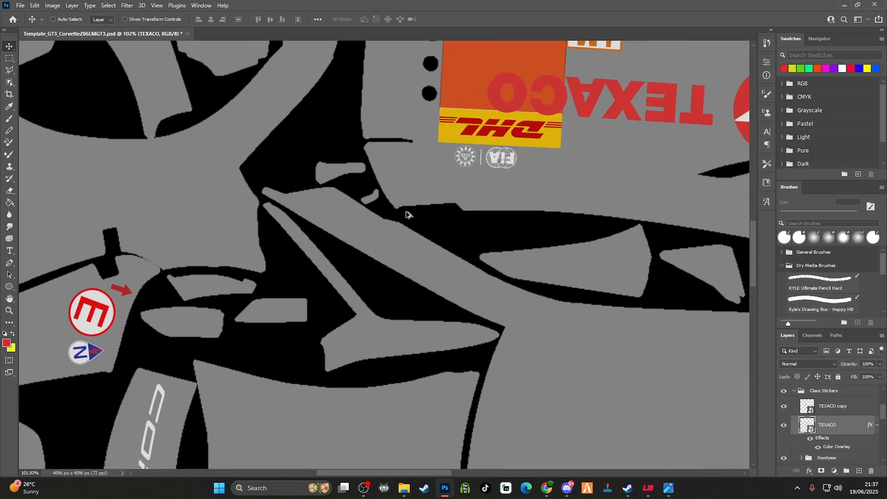
scroll(406, 214, down, 3)
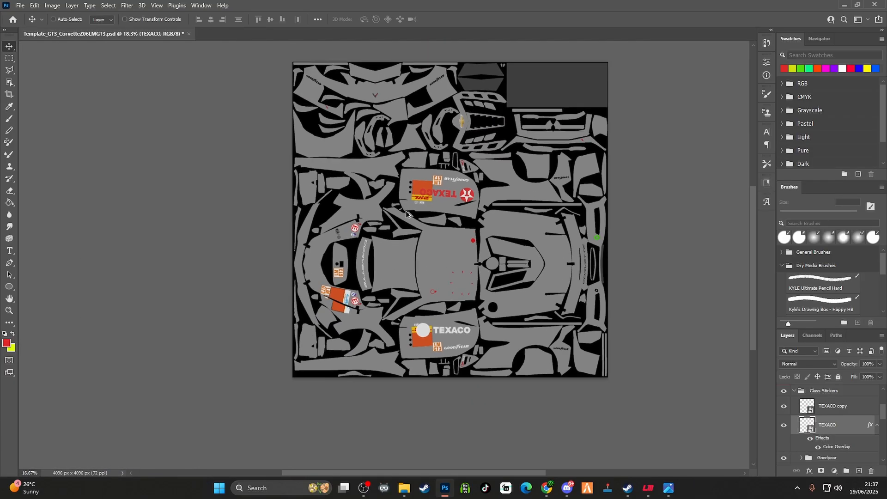
scroll(406, 214, up, 2)
scroll(406, 214, up, 2)
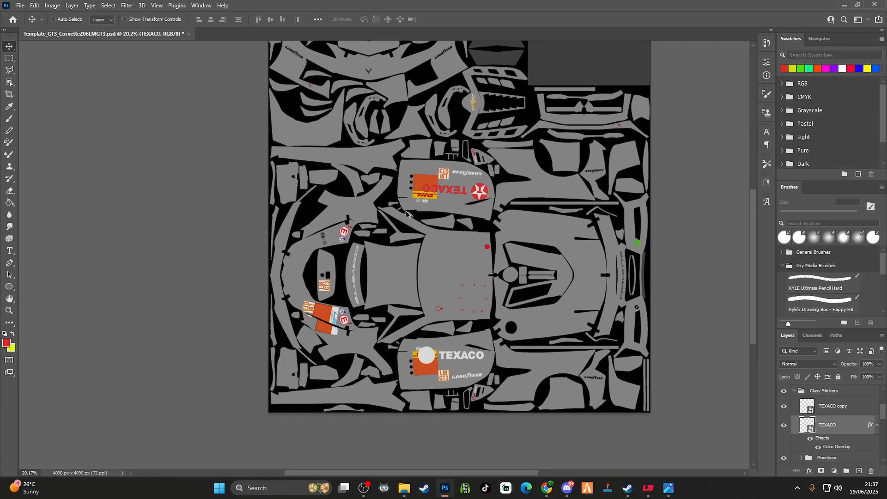
scroll(406, 214, down, 2)
scroll(406, 214, up, 2)
scroll(406, 214, down, 1)
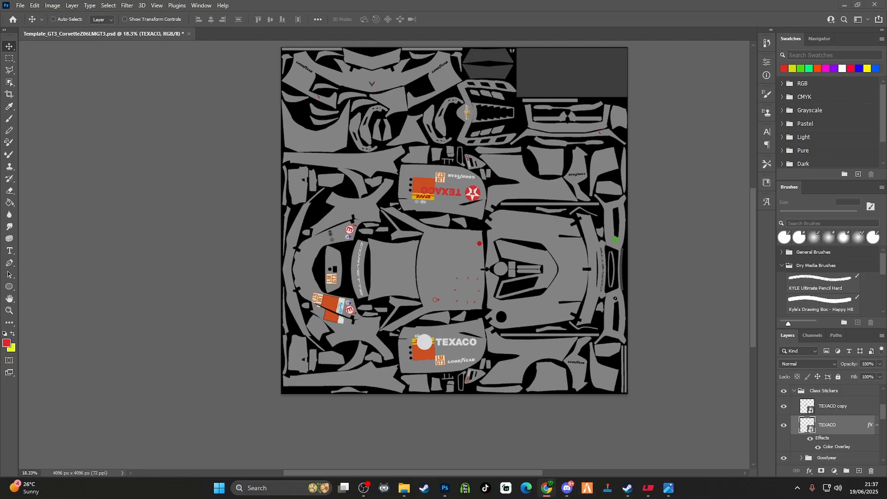
Switch to the Chrome window, maximize it and search Google Images for "ABSTRACT IMAGES"
drag(886, 28, 606, 64)
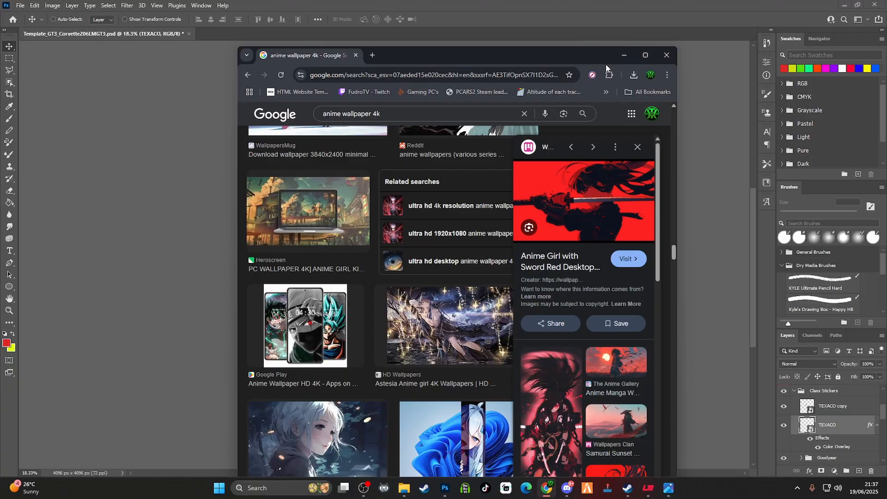
click(648, 55)
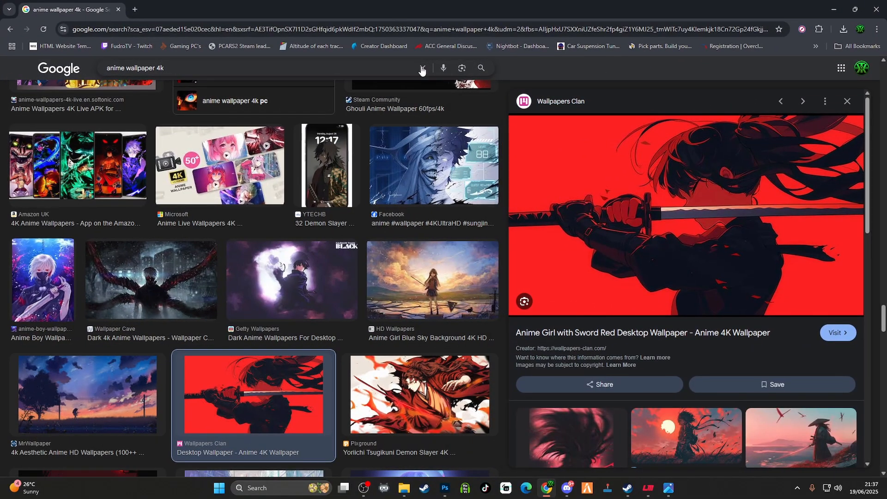
click(422, 69)
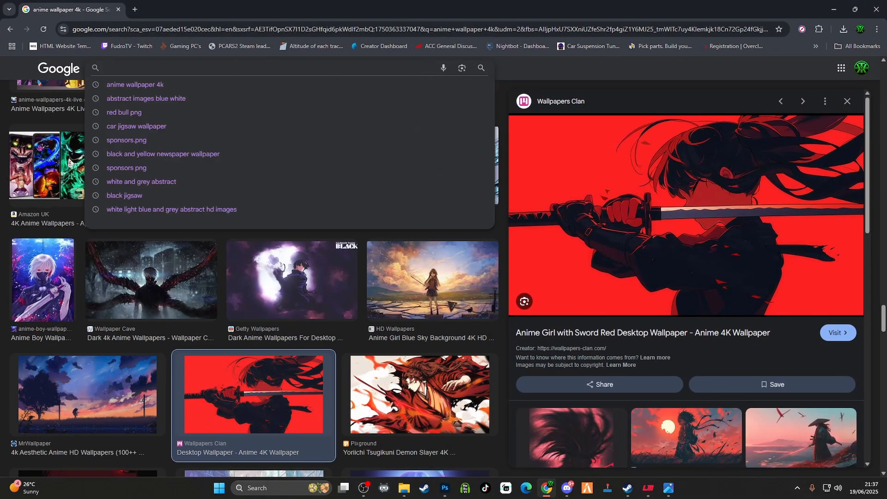
text(ABSTRA)
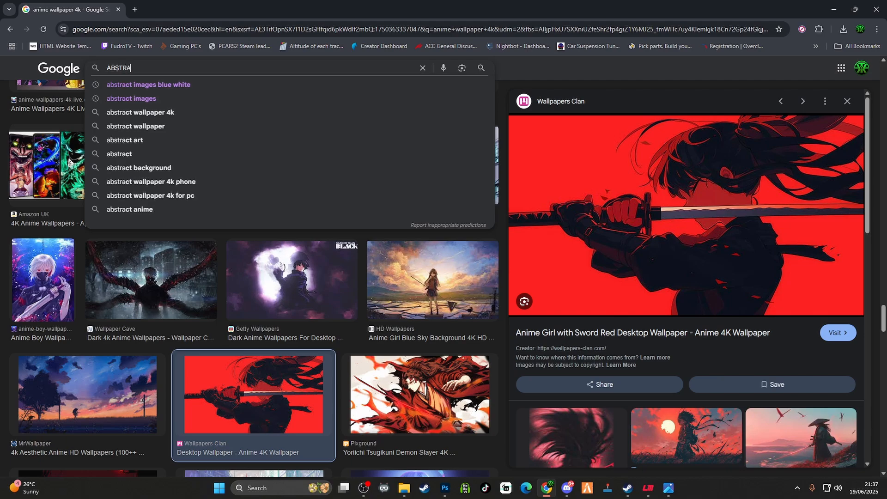
text(CT IMAGES)
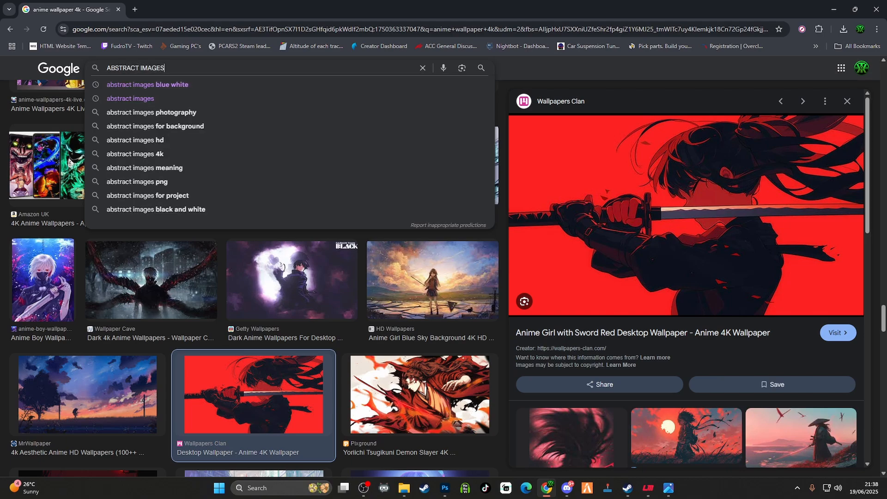
key(Return)
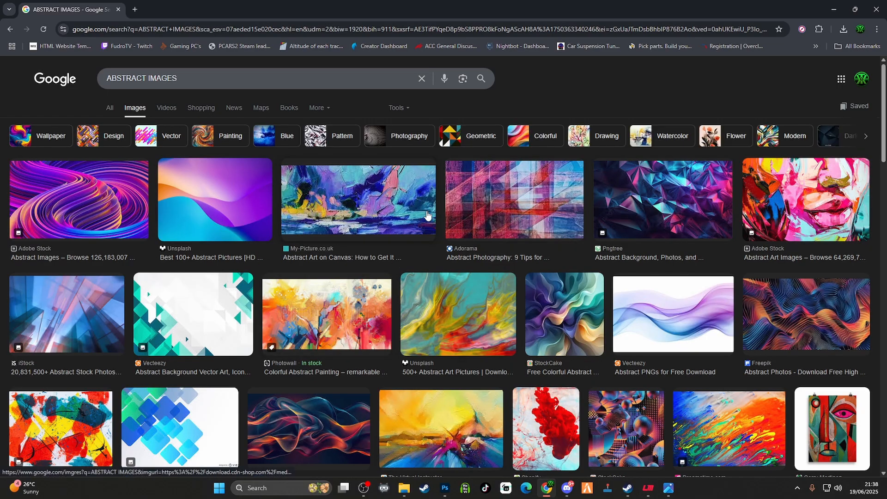
Preview the Picjumbo and Digital Photography School abstract images, check the latter's file type in the save dialog, and cancel
scroll(231, 213, down, 6)
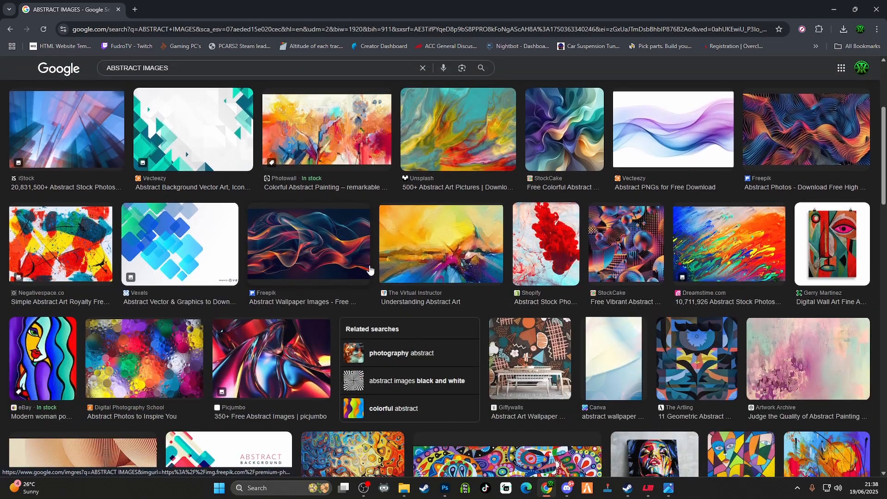
click(282, 268)
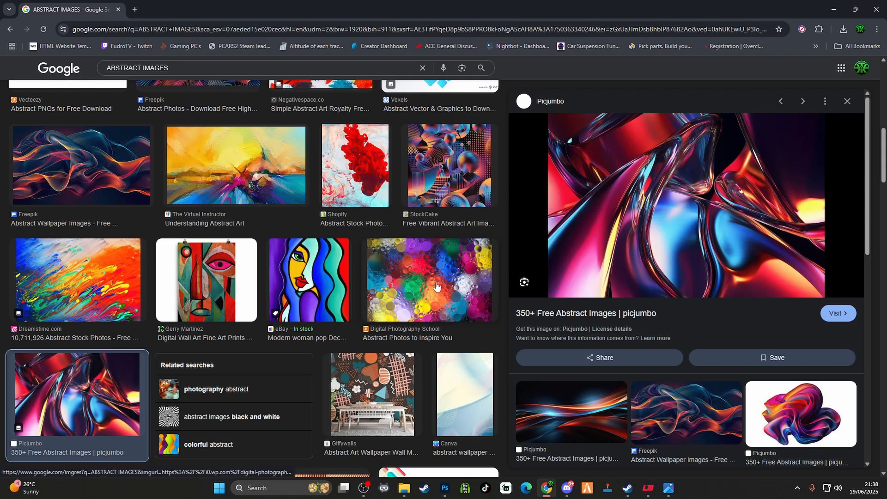
click(436, 286)
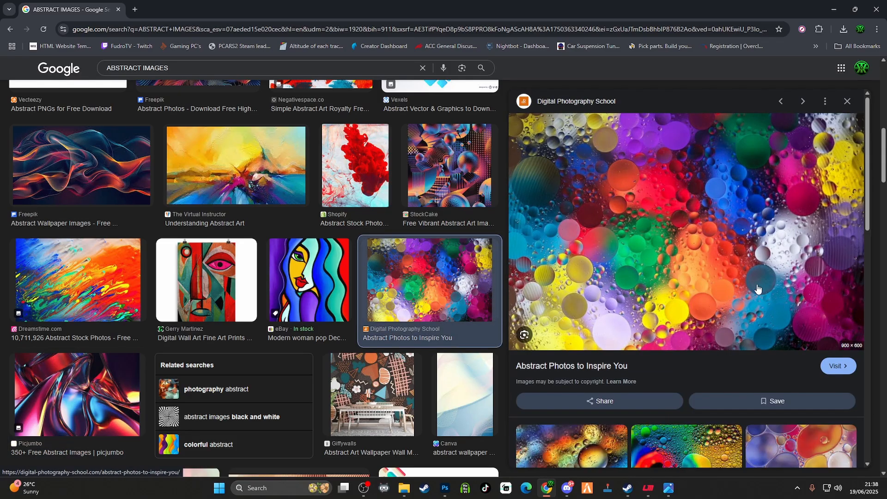
right_click(666, 238)
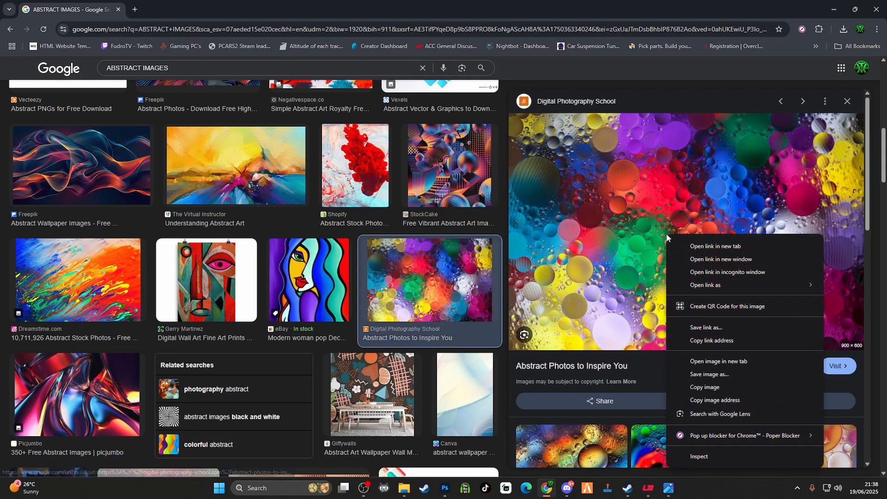
click(718, 374)
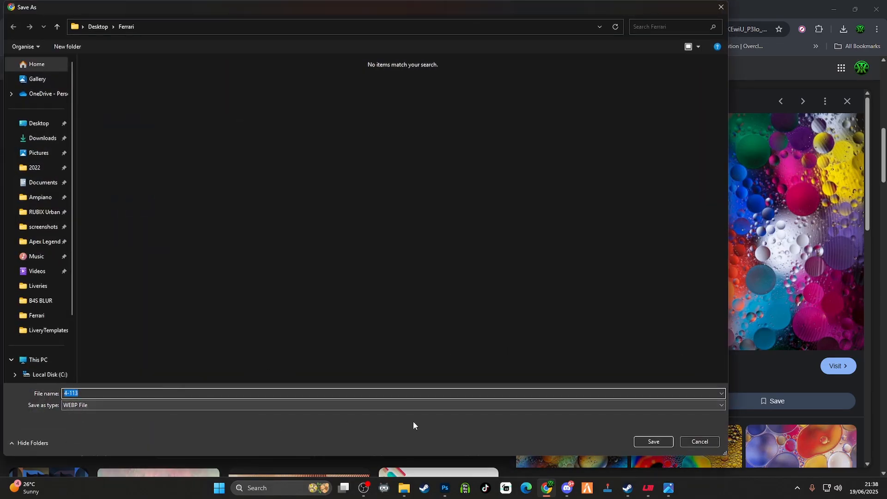
click(699, 442)
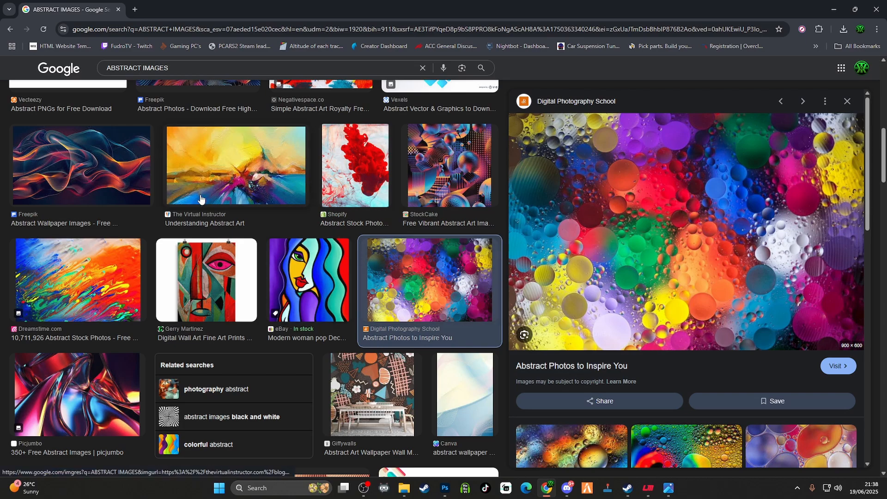
Preview the Dreamstime colorful paint image, check its file type in the save dialog, and cancel without saving
click(57, 286)
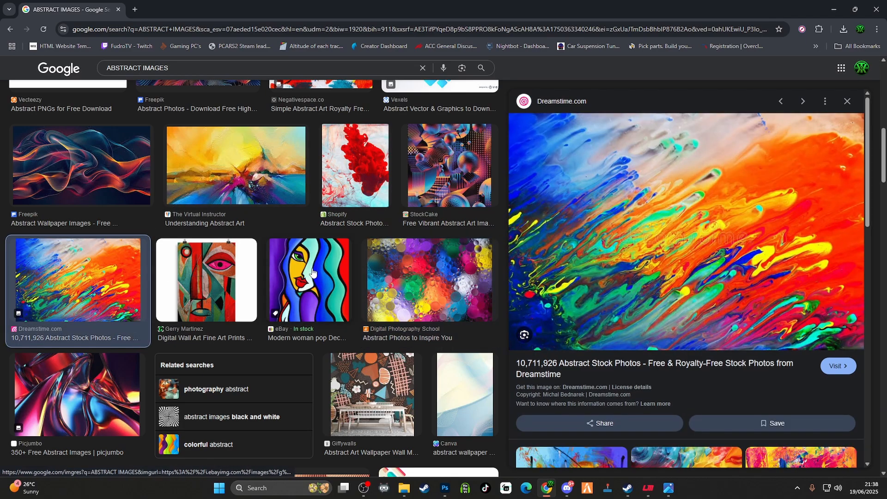
right_click(627, 241)
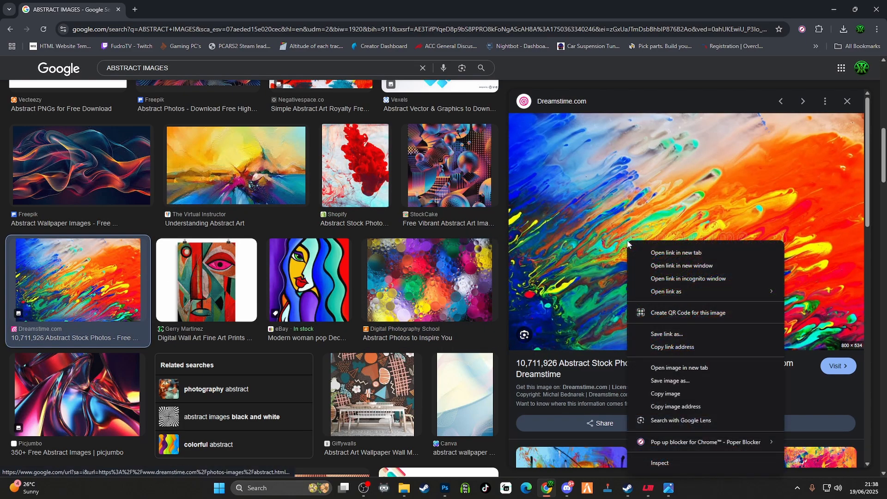
click(679, 382)
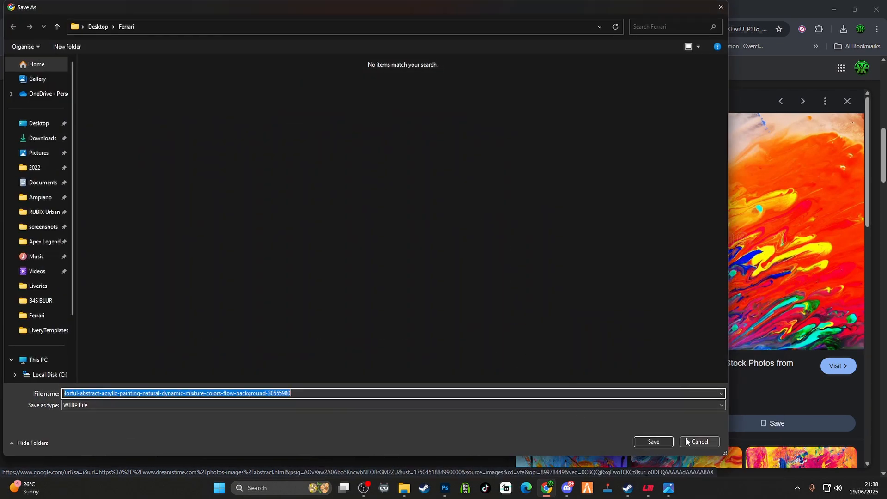
click(699, 442)
Find the dark blue iStock particle-wave image in the results, check its file type in the save dialog, and cancel
scroll(628, 362, down, 5)
scroll(641, 312, down, 2)
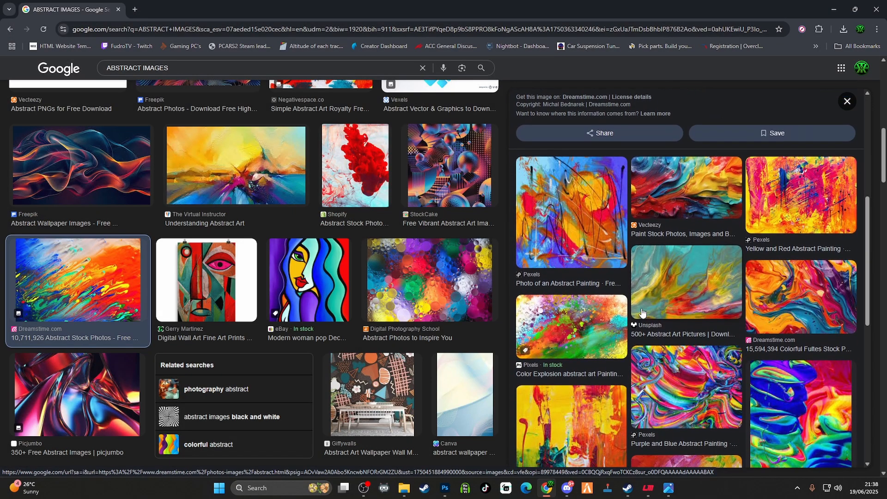
scroll(346, 301, down, 10)
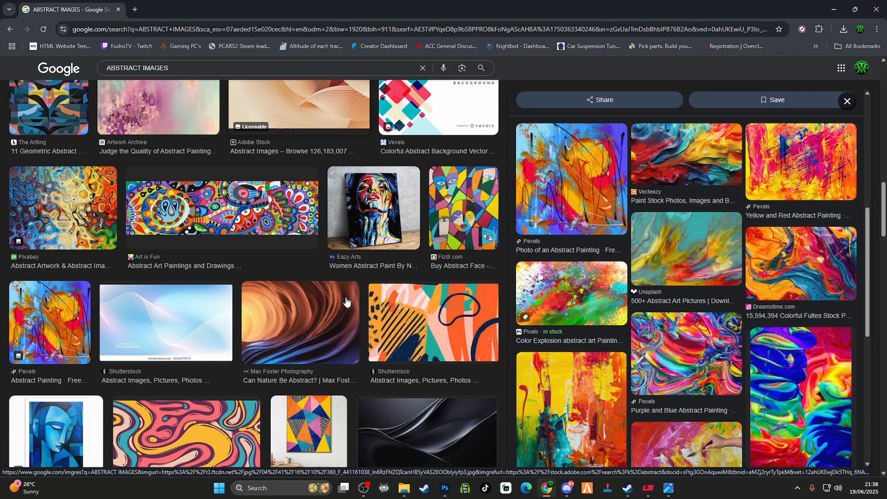
scroll(347, 297, down, 4)
scroll(347, 292, down, 3)
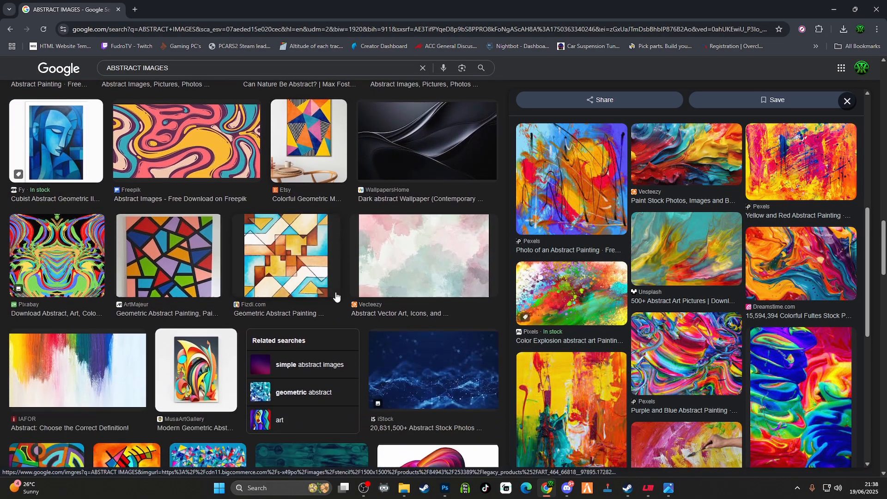
click(447, 349)
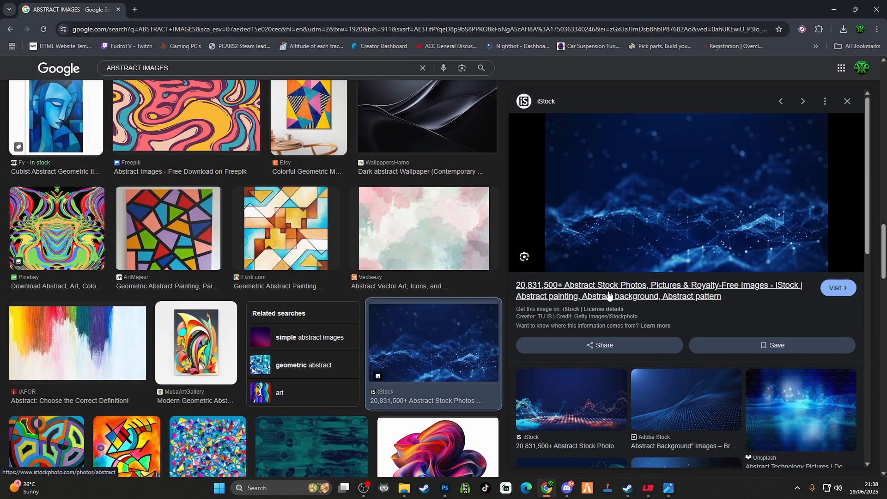
right_click(675, 221)
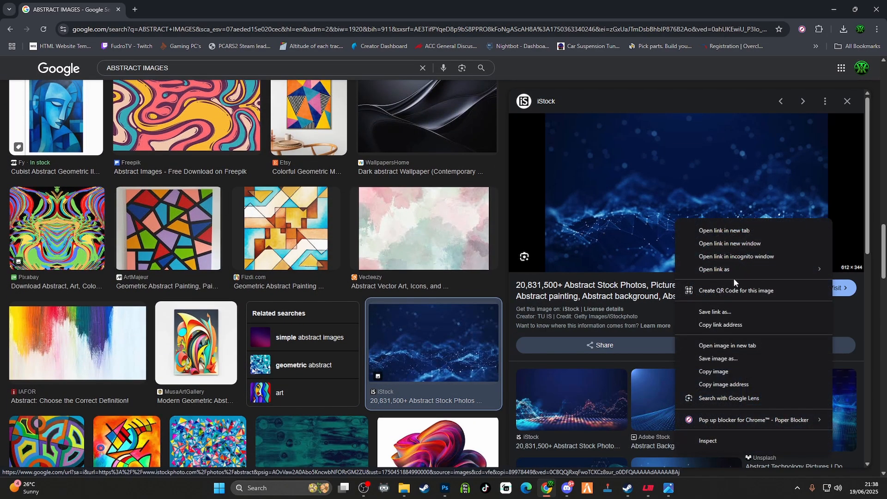
click(730, 359)
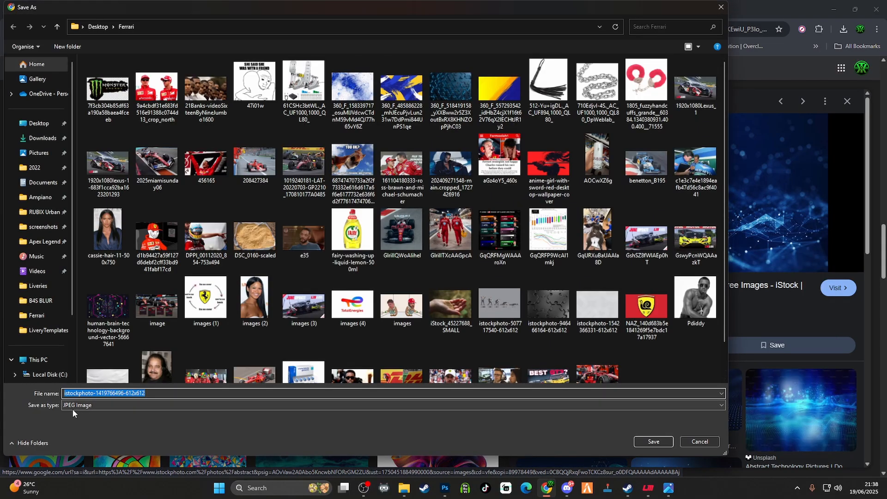
click(700, 442)
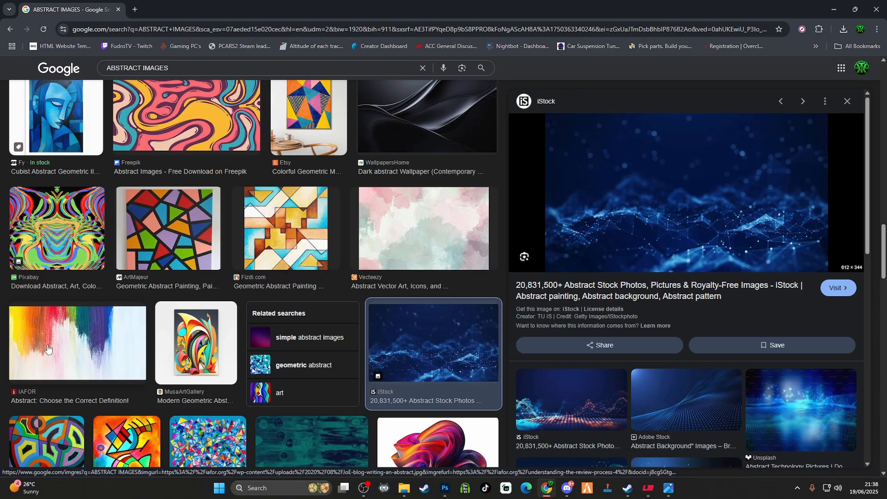
Browse further down the abstract image results for another candidate livery background
scroll(401, 310, down, 5)
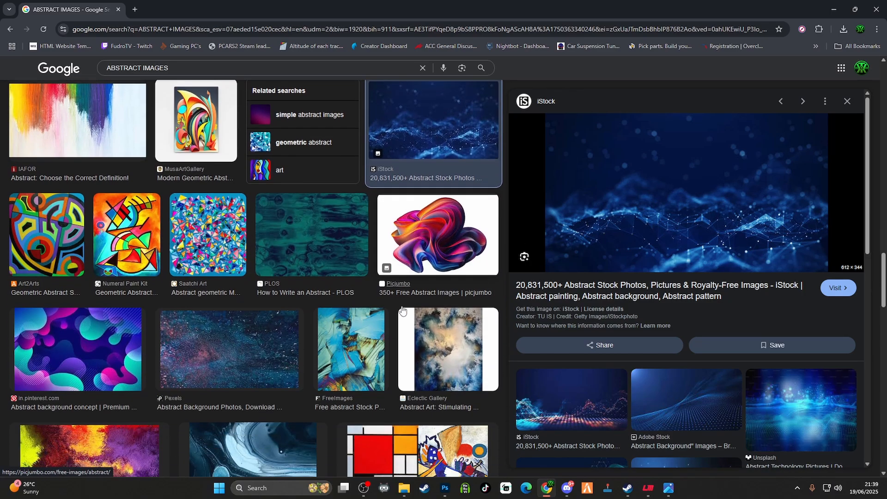
scroll(402, 309, down, 4)
scroll(403, 298, down, 5)
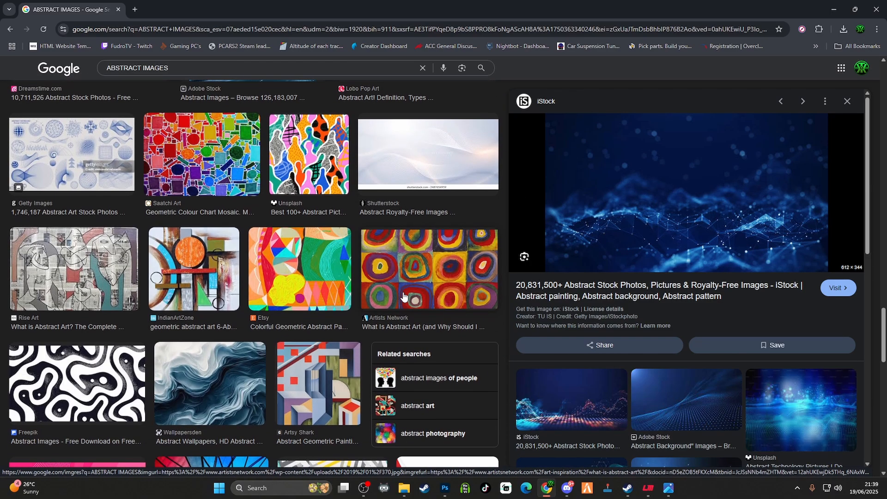
scroll(402, 291, down, 3)
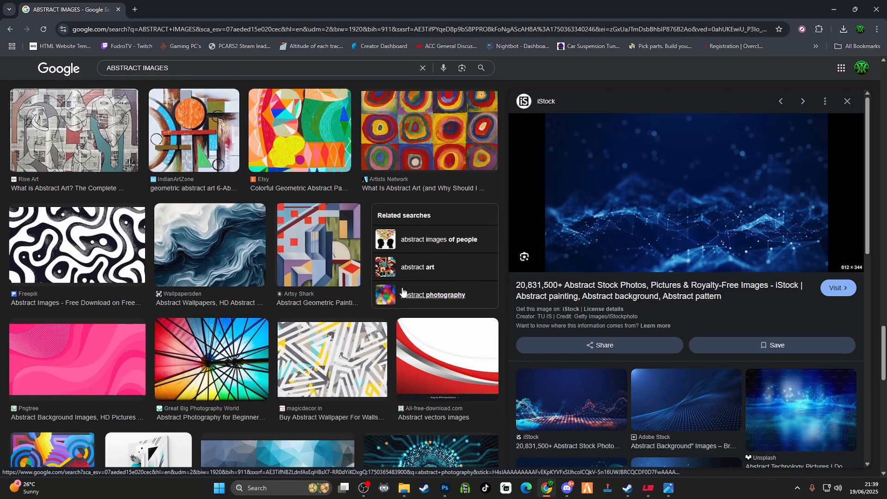
scroll(402, 291, down, 3)
scroll(401, 290, up, 1)
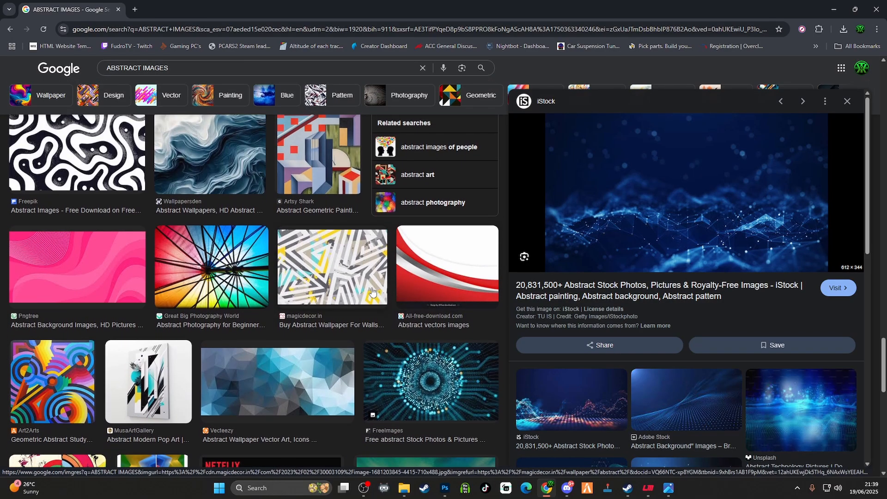
scroll(401, 291, down, 3)
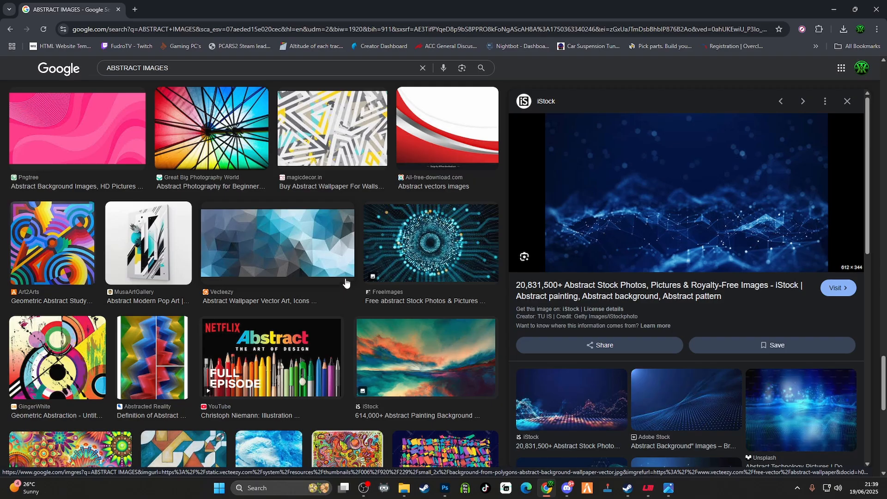